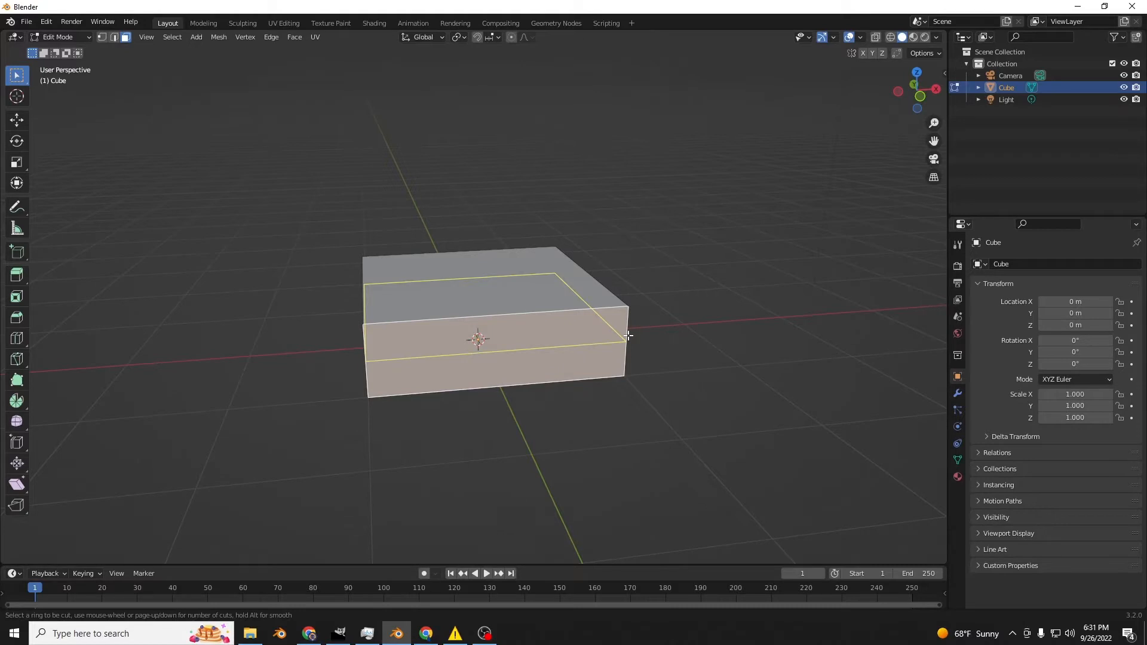
{"action": "scroll", "coordinate": [628, 336], "scroll_direction": "up", "scroll_amount": 1}
{"action": "scroll", "coordinate": [628, 336], "scroll_direction": "down", "scroll_amount": 1}
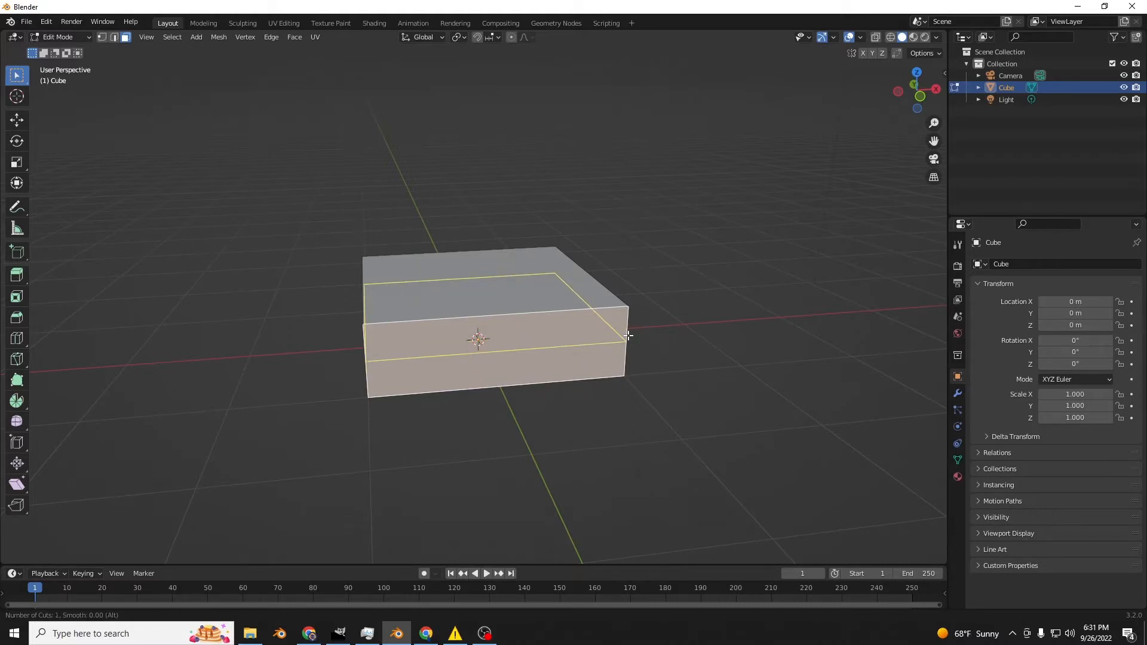
{"action": "left_click", "coordinate": [629, 336]}
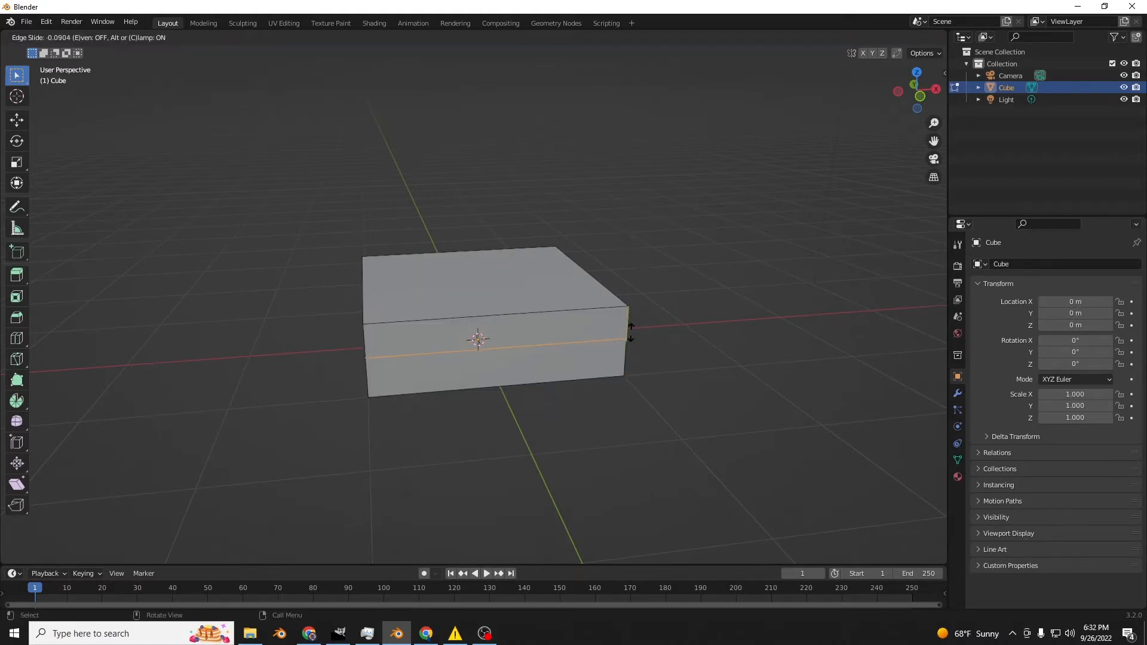
{"action": "left_click", "coordinate": [632, 331]}
{"action": "key", "text": "ctrl+r"}
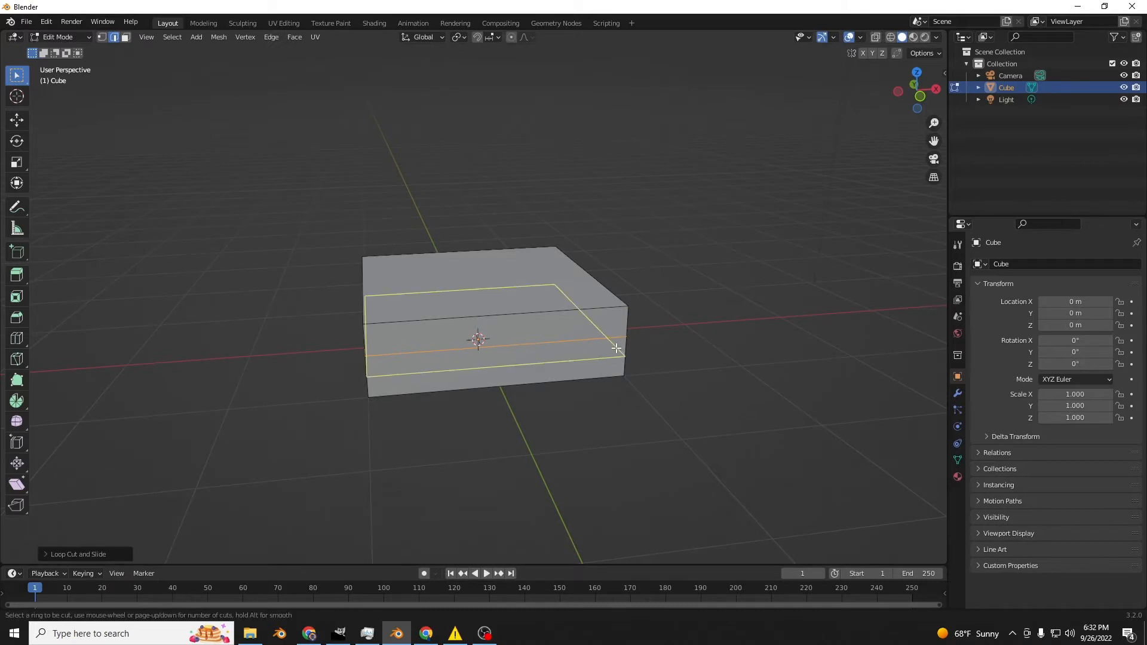
{"action": "left_click", "coordinate": [615, 345]}
{"action": "left_click", "coordinate": [615, 342]}
{"action": "key", "text": "ctrl+z"}
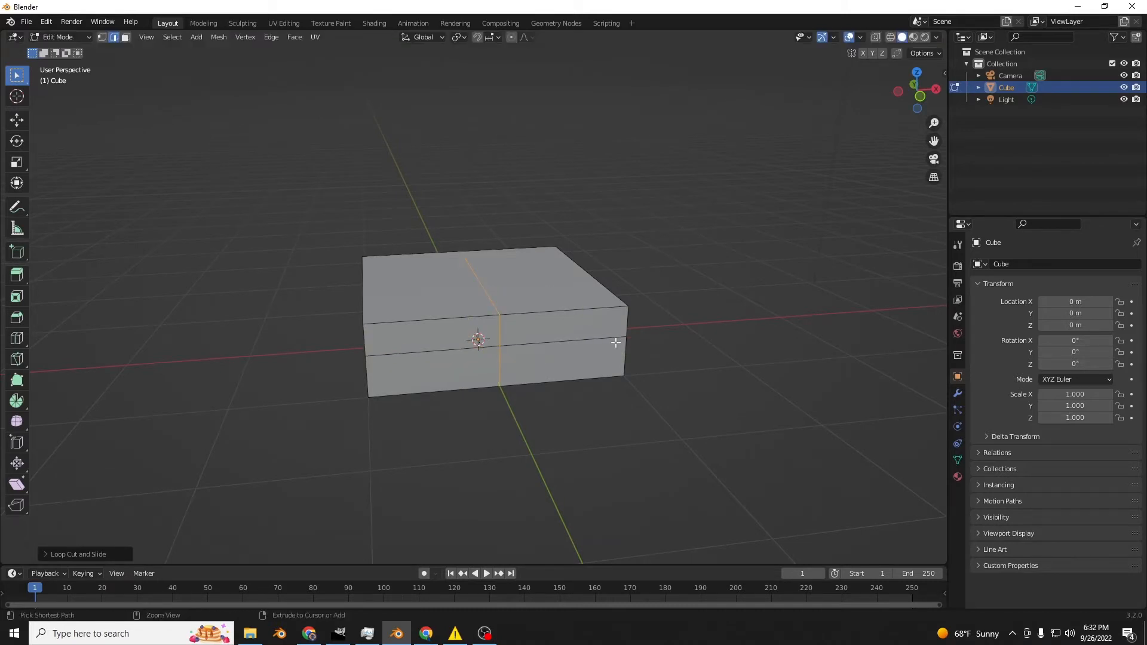
{"action": "key", "text": "ctrl+z"}
{"action": "key", "text": "ctrl+z"}
- Select the entire mesh of the flattened box
{"action": "middle_click_drag", "start_coordinate": [616, 342], "coordinate": [656, 342]}
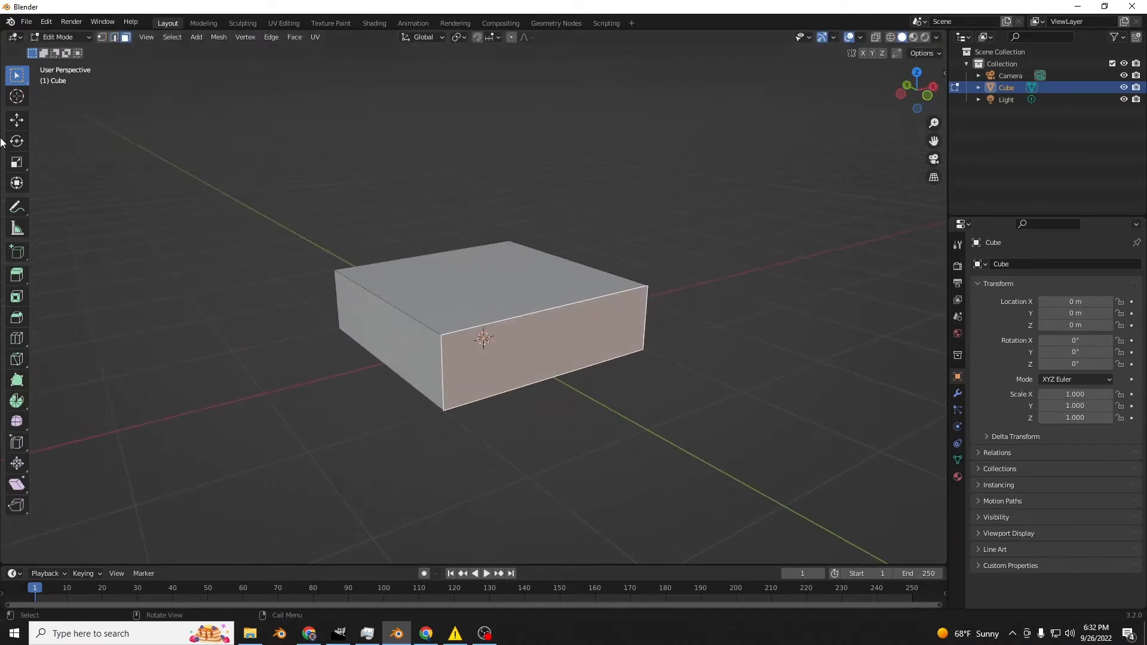
{"action": "key", "text": "a"}
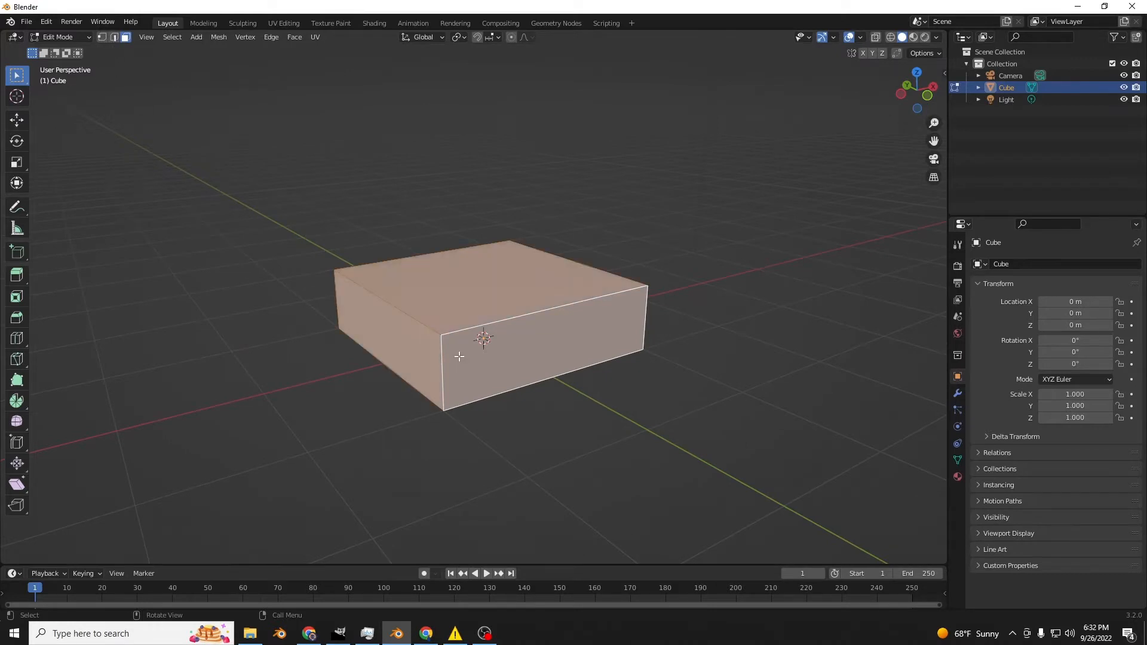
{"action": "right_click", "coordinate": [457, 355]}
{"action": "left_click", "coordinate": [444, 317]}
{"action": "right_click", "coordinate": [443, 317]}
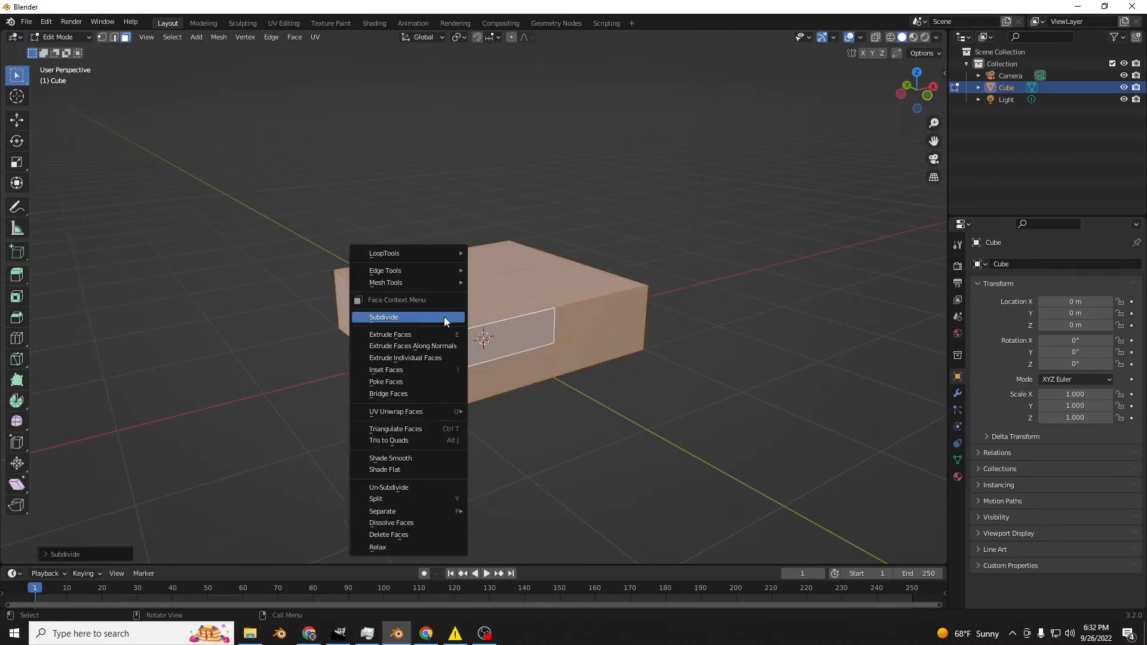
{"action": "left_click", "coordinate": [444, 317]}
{"action": "right_click", "coordinate": [443, 317]}
{"action": "left_click", "coordinate": [443, 316]}
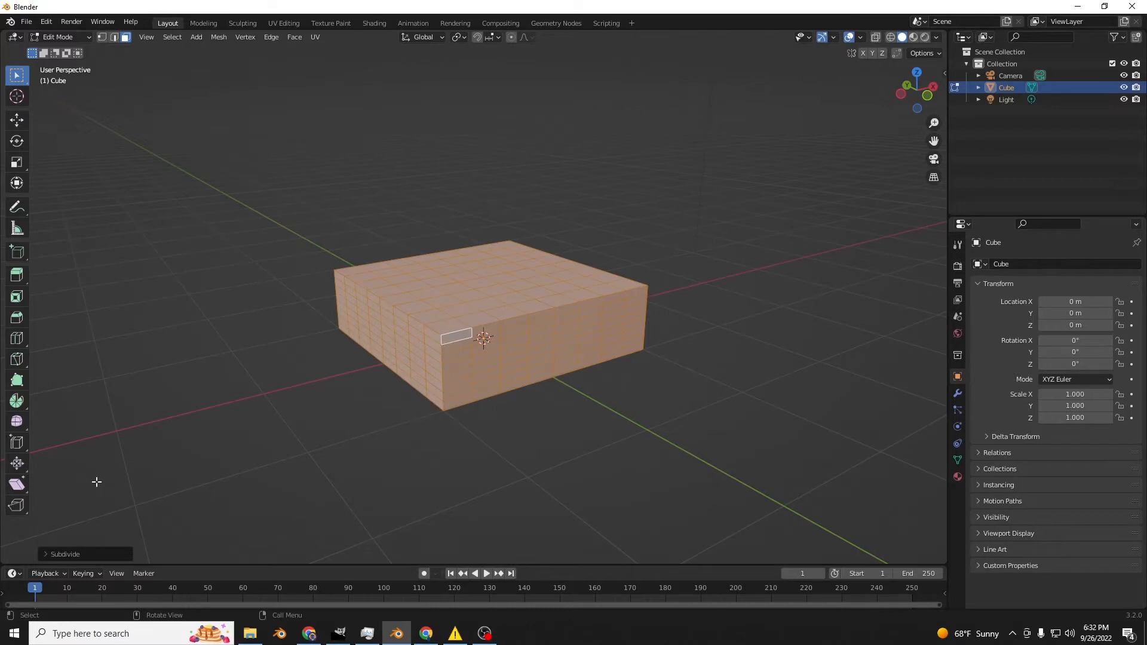
{"action": "key", "text": "ctrl+z"}
{"action": "key", "text": "ctrl+z"}
{"action": "key", "text": "ctrl+z"}
{"action": "key", "text": "ctrl+z"}
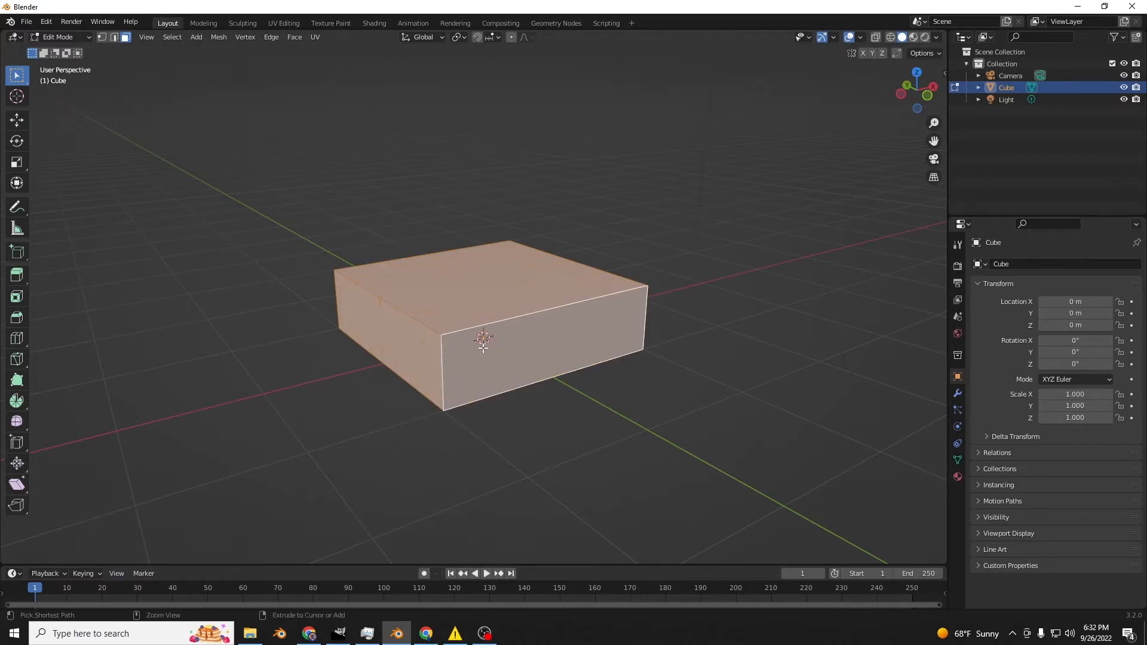
- Subdivide the fully selected box twice, then clear the selection
{"action": "right_click", "coordinate": [480, 335]}
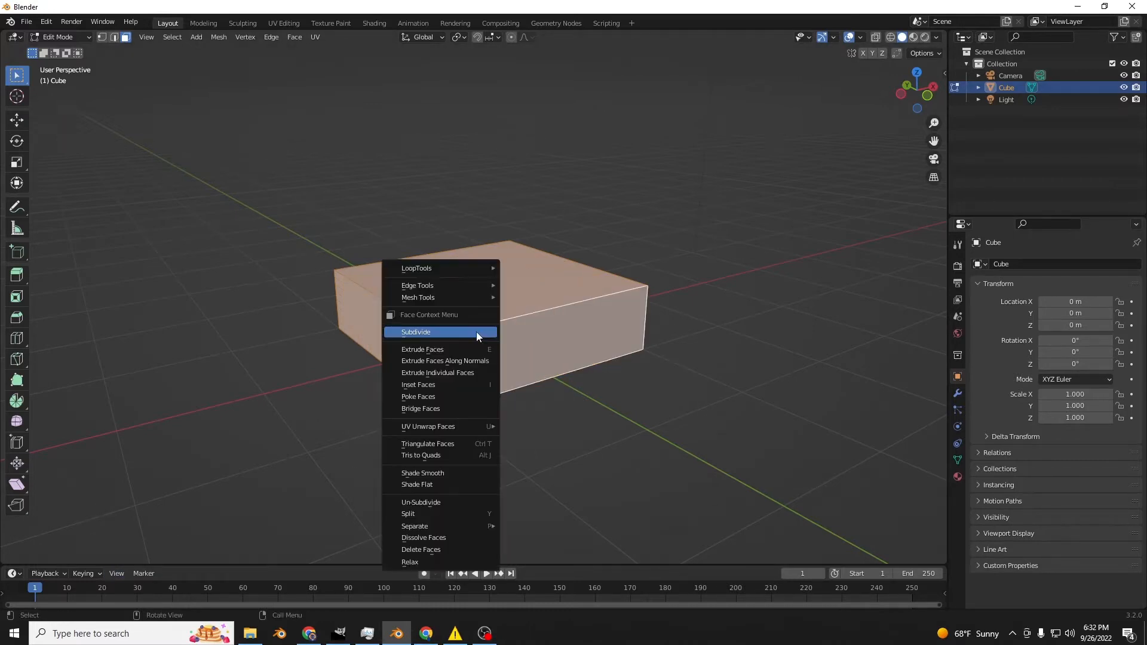
{"action": "left_click", "coordinate": [480, 334]}
{"action": "right_click", "coordinate": [479, 334]}
{"action": "left_click", "coordinate": [479, 334]}
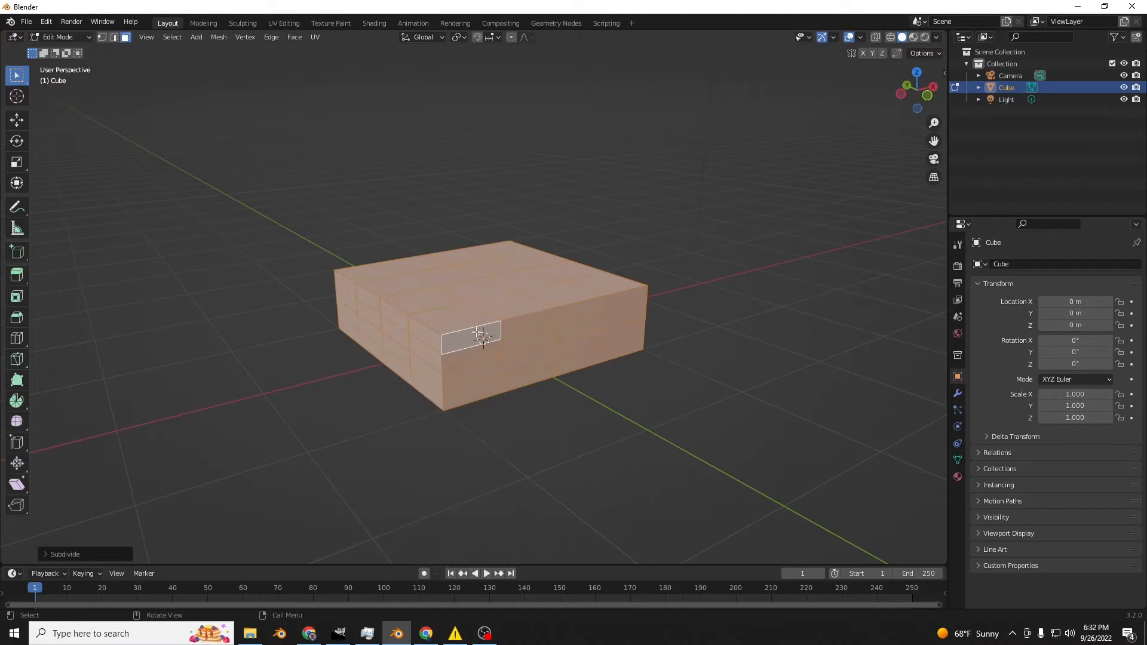
{"action": "key", "text": "ctrl+z"}
{"action": "right_click", "coordinate": [478, 333]}
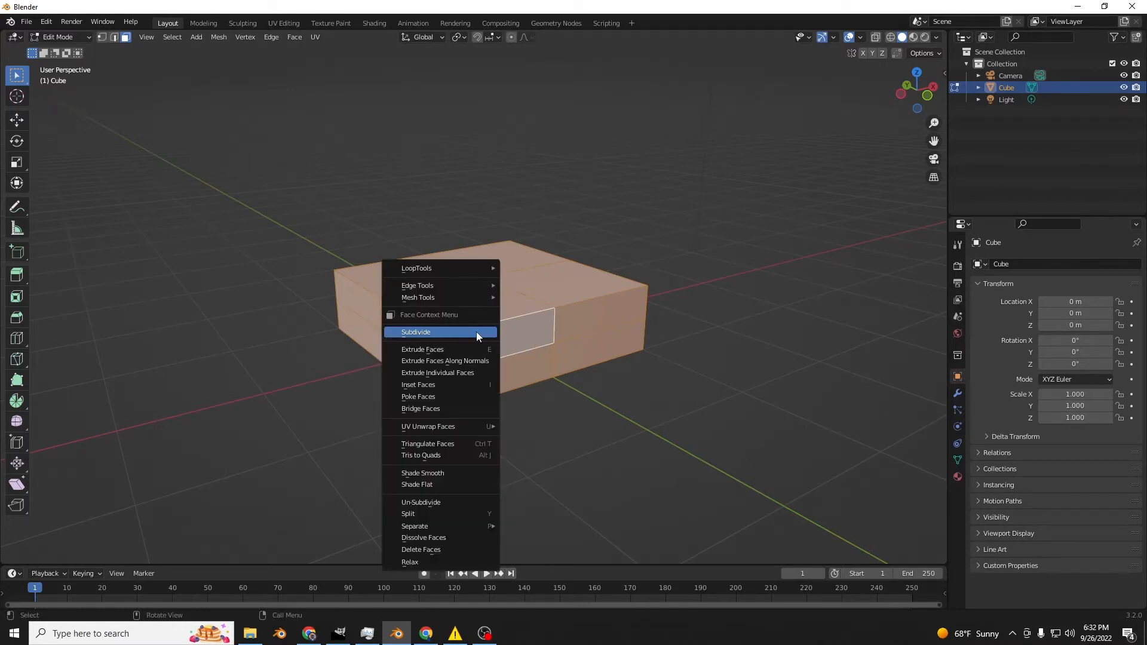
{"action": "left_click", "coordinate": [477, 333]}
{"action": "left_click", "coordinate": [216, 468]}
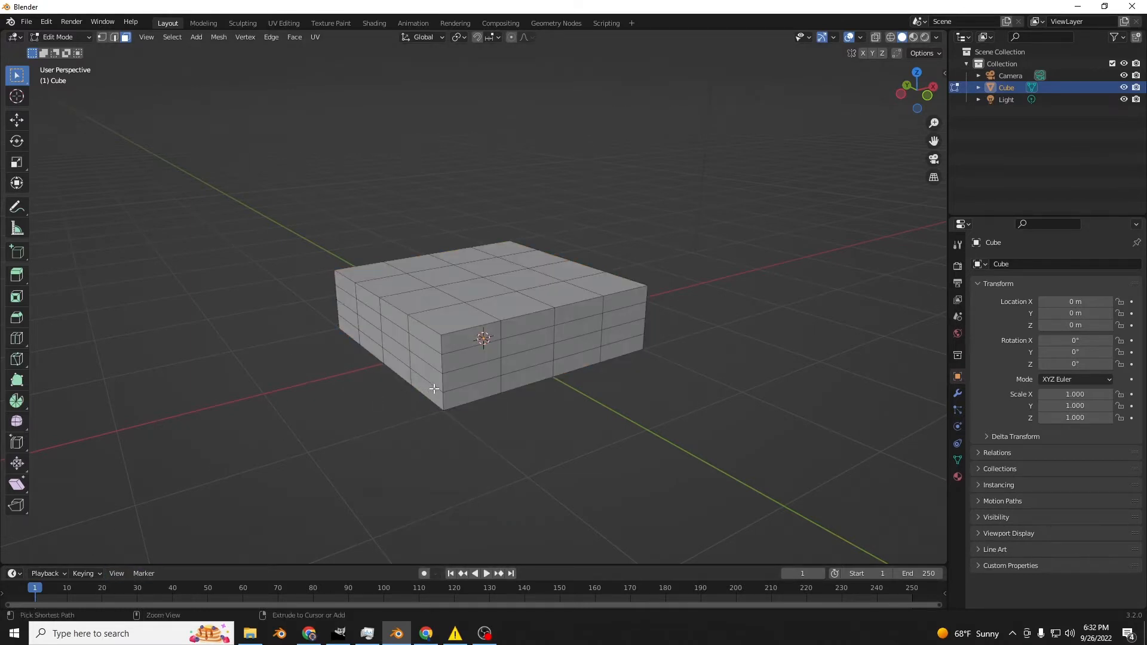
- Reselect the whole mesh and redo the second subdivision with a smoothness of 1.000 and a fractal value of 1.030
{"action": "key", "text": "a"}
{"action": "right_click", "coordinate": [497, 377]}
{"action": "left_click", "coordinate": [498, 377]}
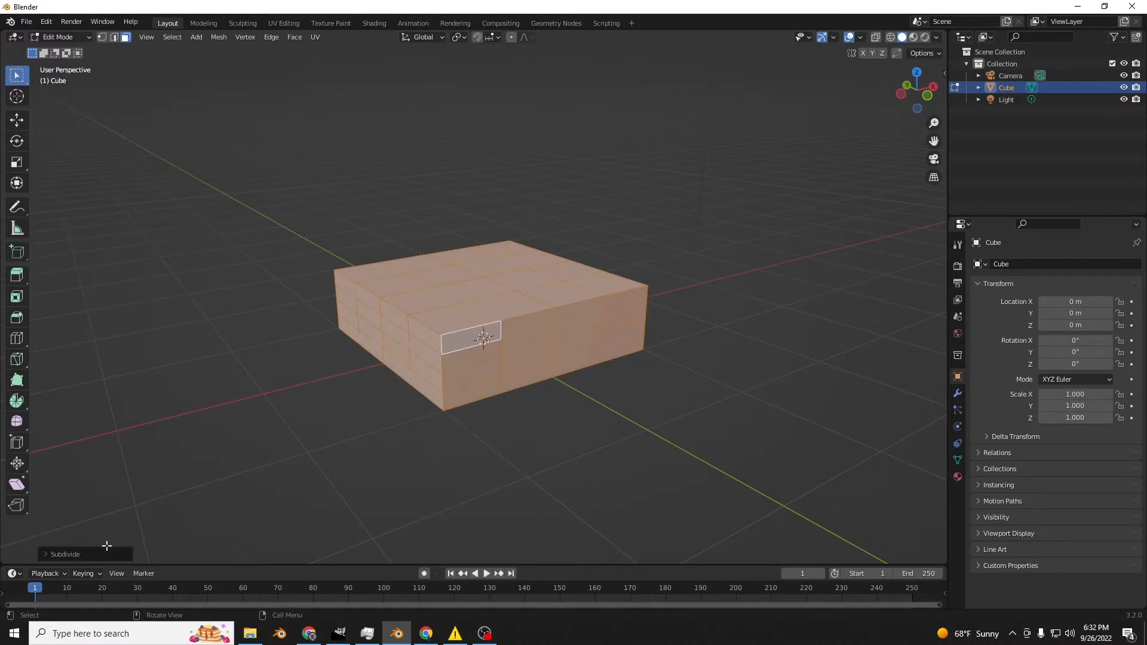
{"action": "left_click", "coordinate": [66, 554]}
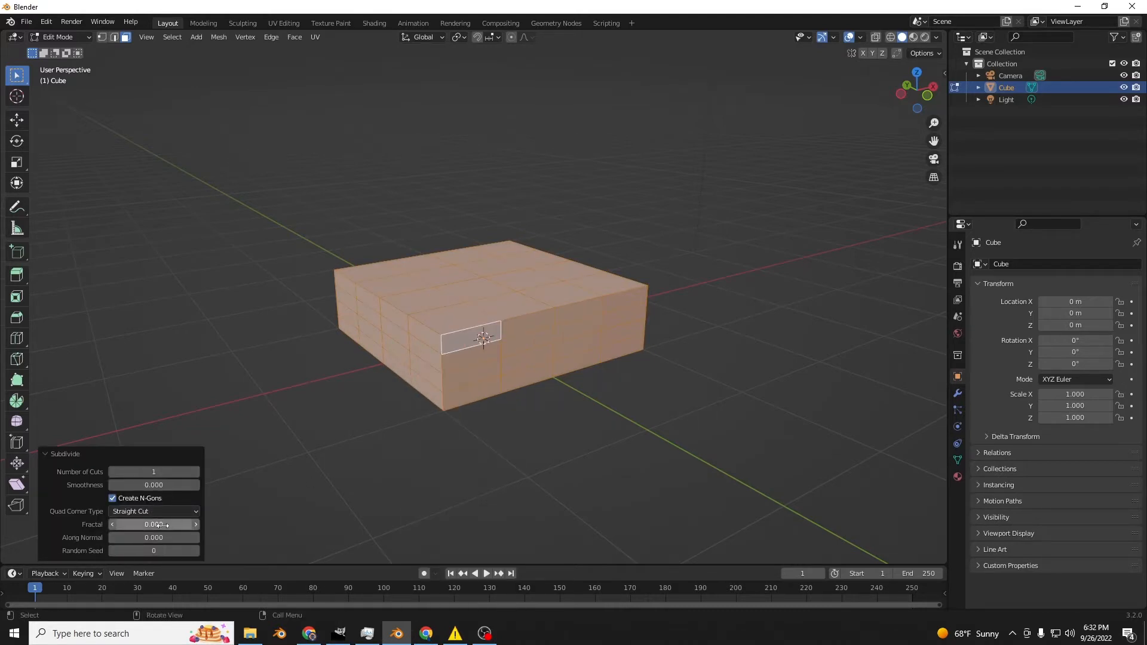
{"action": "mouse_move", "coordinate": [162, 525]}
{"action": "left_mouse_down"}
{"action": "mouse_move", "coordinate": [197, 524]}
{"action": "mouse_move", "coordinate": [156, 525]}
{"action": "left_mouse_up"}
{"action": "left_click_drag", "start_coordinate": [128, 485], "coordinate": [174, 485]}
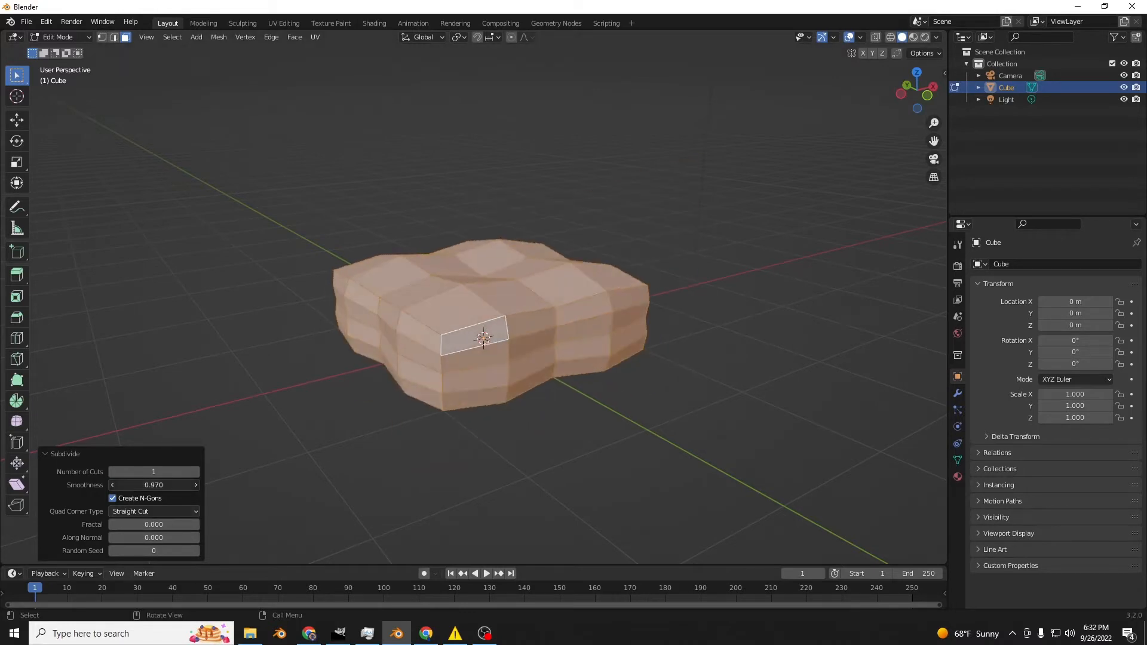
{"action": "left_click_drag", "start_coordinate": [128, 525], "coordinate": [151, 525]}
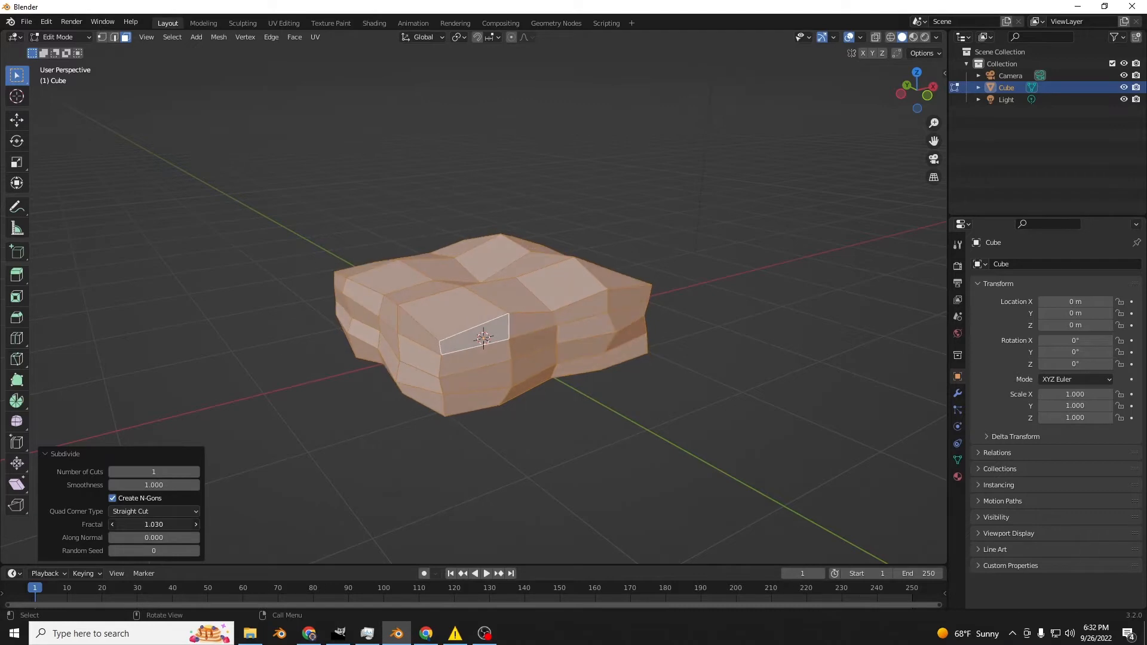
- Subdivide the whole mesh twice more with the fractal value raised to 1.110, and adjust the last subdivision's Along Normal value
{"action": "right_click", "coordinate": [508, 317]}
{"action": "left_click", "coordinate": [509, 317]}
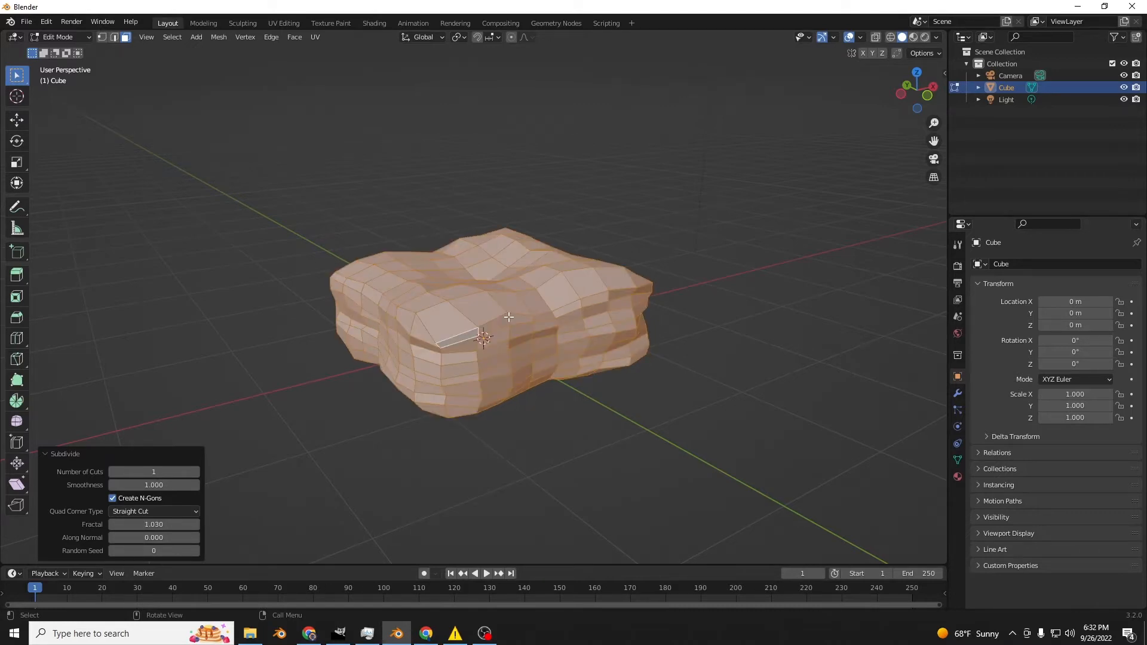
{"action": "mouse_move", "coordinate": [131, 522]}
{"action": "left_mouse_down"}
{"action": "mouse_move", "coordinate": [191, 524]}
{"action": "mouse_move", "coordinate": [141, 525]}
{"action": "left_mouse_up"}
{"action": "right_click", "coordinate": [413, 373]}
{"action": "left_click", "coordinate": [416, 373]}
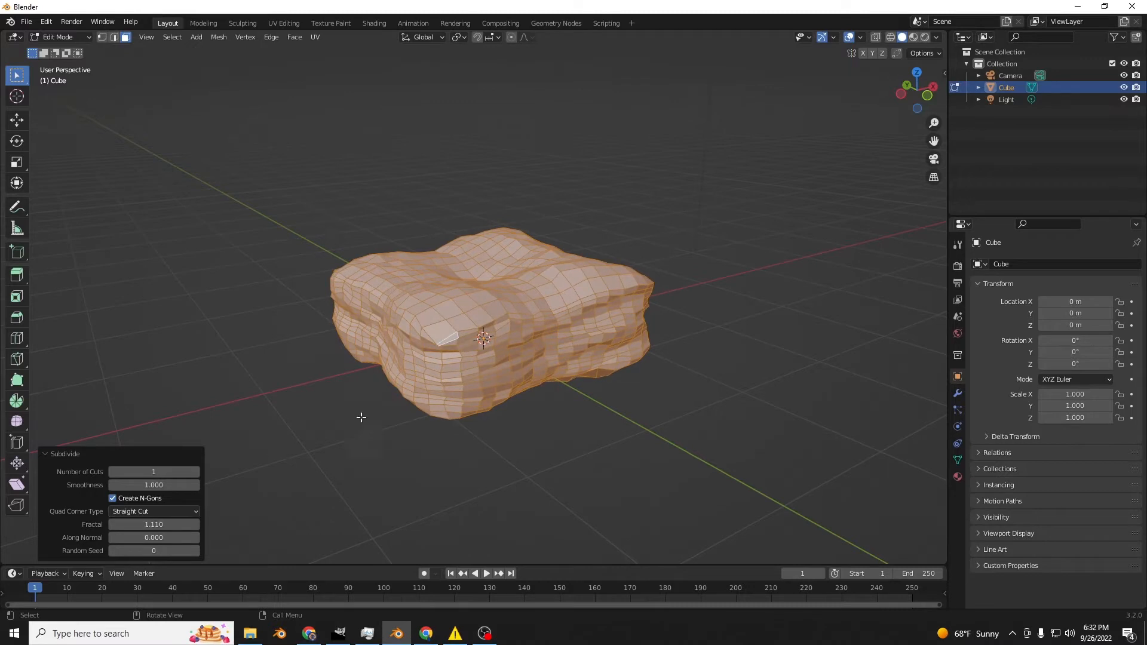
{"action": "middle_click_drag", "start_coordinate": [361, 415], "coordinate": [638, 326]}
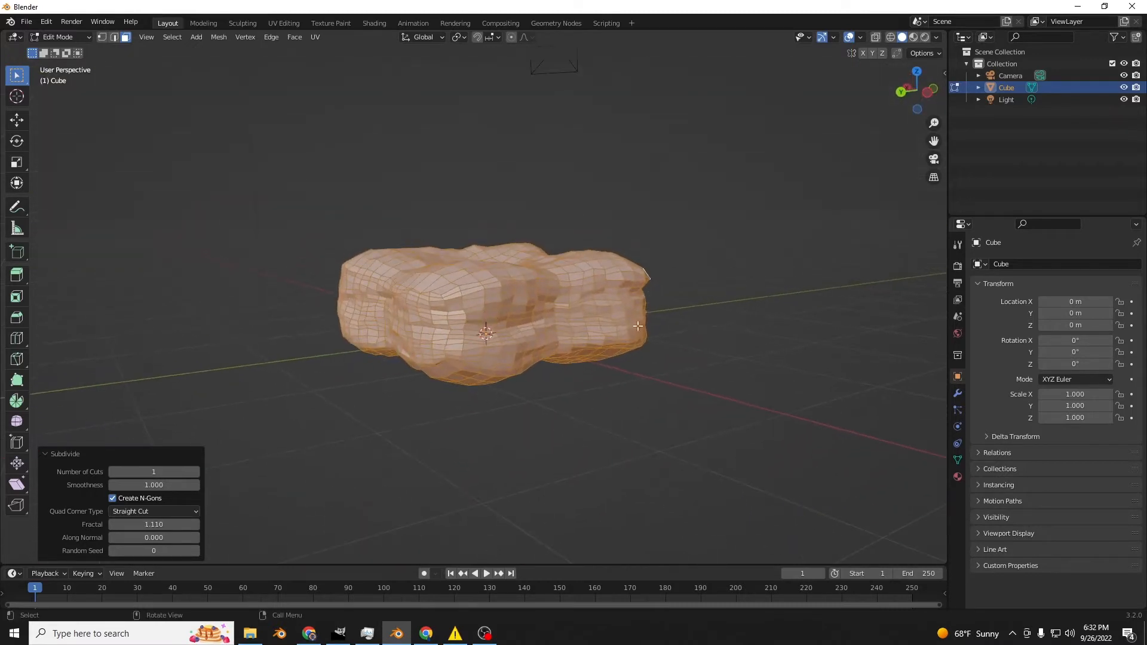
{"action": "left_click_drag", "start_coordinate": [153, 538], "coordinate": [174, 538]}
- Return to Object Mode and apply smooth shading to the lumpy mesh
{"action": "left_click", "coordinate": [60, 36]}
{"action": "left_click", "coordinate": [54, 47]}
{"action": "mouse_move", "coordinate": [534, 317]}
{"action": "middle_mouse_down"}
{"action": "mouse_move", "coordinate": [542, 384]}
{"action": "mouse_move", "coordinate": [505, 327]}
{"action": "mouse_move", "coordinate": [569, 364]}
{"action": "mouse_move", "coordinate": [645, 303]}
{"action": "middle_mouse_up"}
{"action": "right_click", "coordinate": [505, 328]}
{"action": "left_click", "coordinate": [503, 294]}
- Play the animation while inspecting the shape up close, then stop it and return to the first frame
{"action": "key", "text": "space"}
{"action": "middle_click_drag", "start_coordinate": [583, 352], "coordinate": [484, 407]}
{"action": "scroll", "coordinate": [579, 425], "scroll_direction": "up", "scroll_amount": 4}
{"action": "key", "text": "space"}
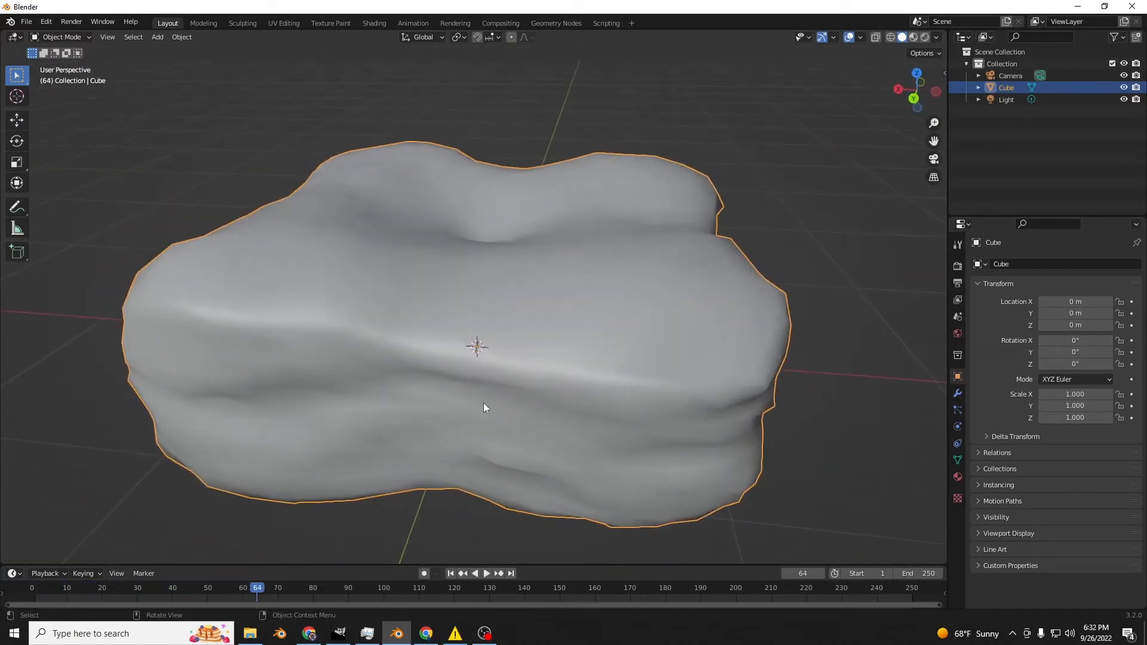
{"action": "left_click", "coordinate": [452, 574]}
- In Edit Mode, select a patch of side faces at one corner of the cushion and extrude it outward about 0.47 m
{"action": "left_click", "coordinate": [57, 37]}
{"action": "left_click", "coordinate": [49, 67]}
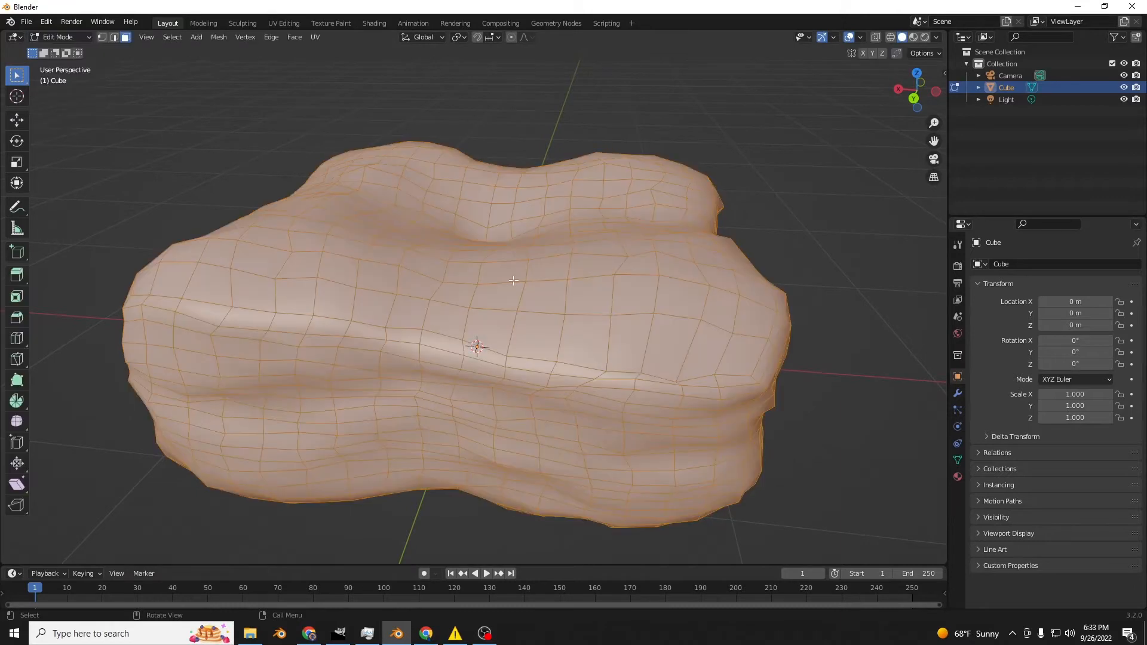
{"action": "middle_click_drag", "start_coordinate": [538, 335], "coordinate": [555, 350]}
{"action": "left_click", "coordinate": [464, 357]}
{"action": "scroll", "coordinate": [473, 369], "scroll_direction": "down", "scroll_amount": 4}
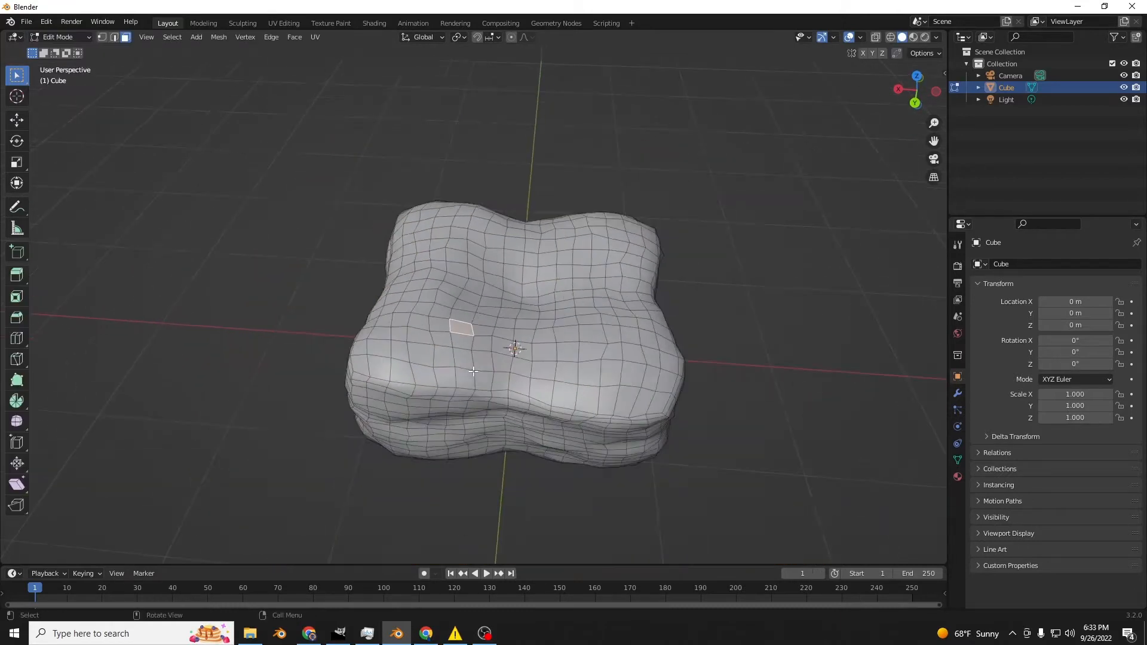
{"action": "middle_click_drag", "start_coordinate": [473, 369], "coordinate": [512, 402]}
{"action": "left_click_drag", "start_coordinate": [494, 414], "coordinate": [488, 381]}
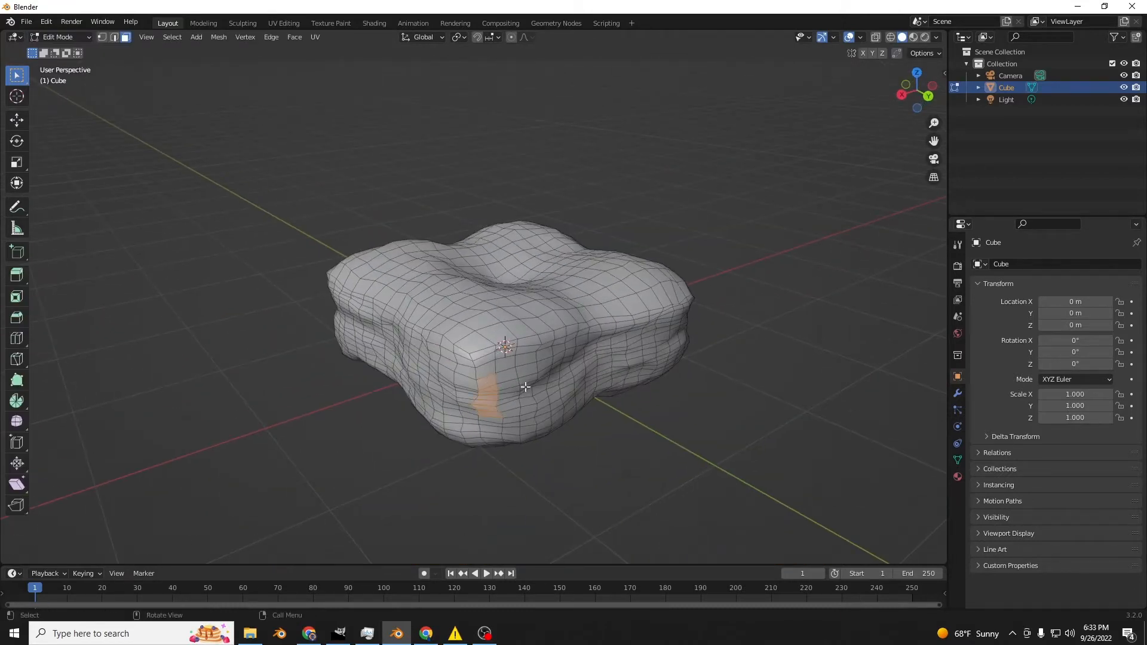
{"action": "key", "text": "e"}
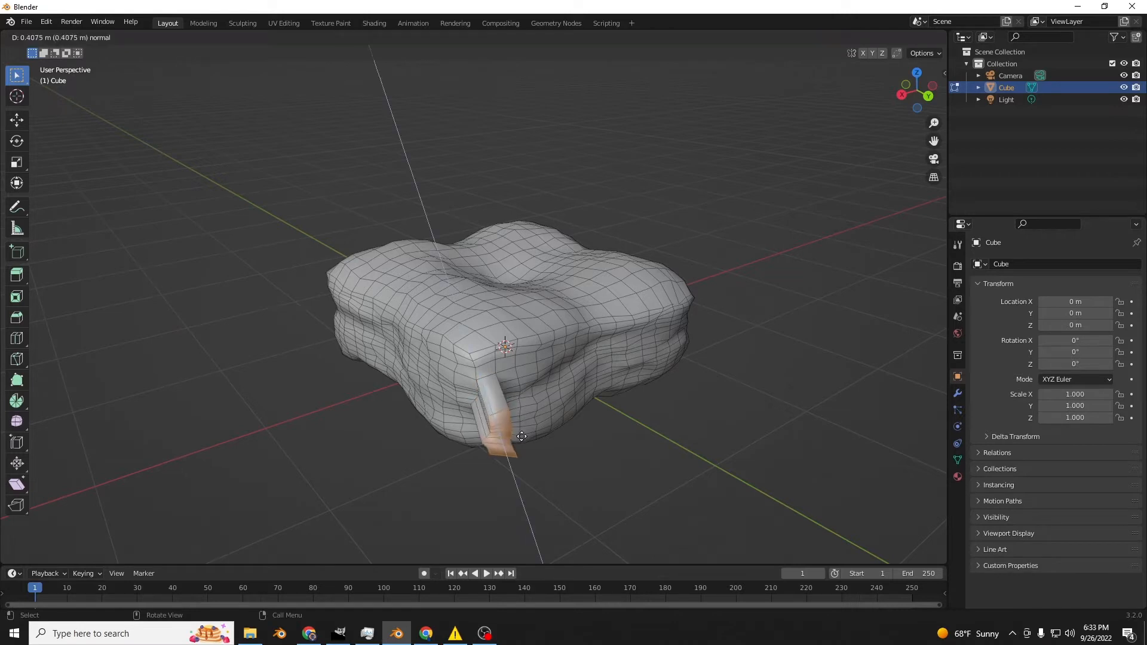
{"action": "left_click", "coordinate": [527, 442]}
- Select a patch of side faces at a second corner and extrude it outward about 0.45 m
{"action": "middle_click_drag", "start_coordinate": [527, 442], "coordinate": [637, 438]}
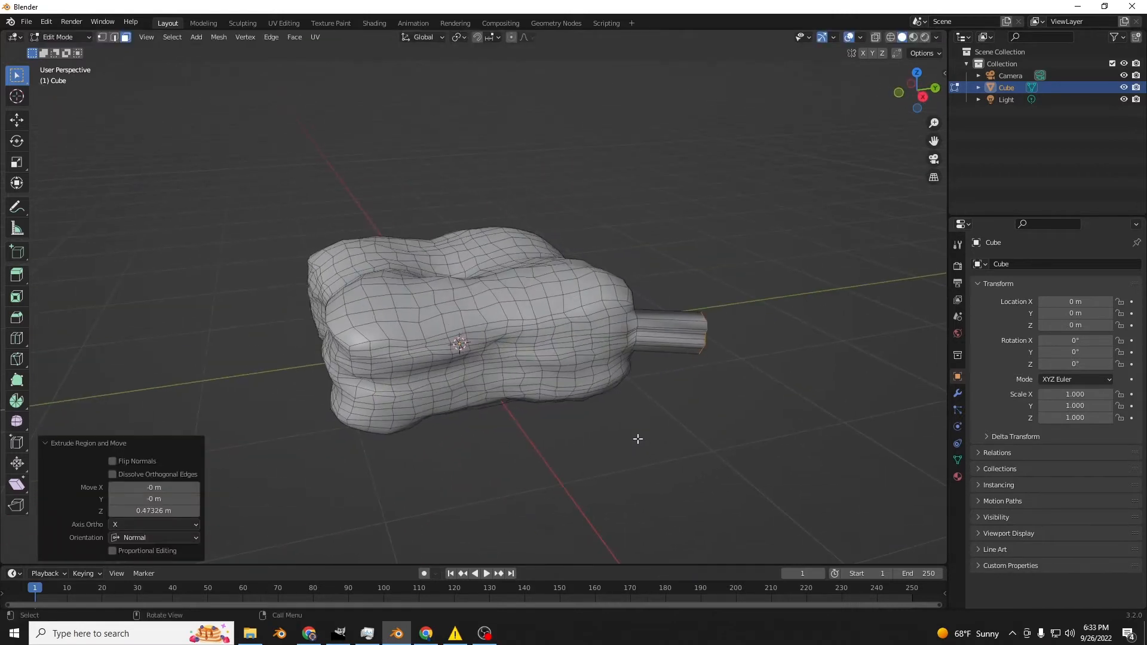
{"action": "left_click_drag", "start_coordinate": [363, 389], "coordinate": [356, 371]}
{"action": "middle_click_drag", "start_coordinate": [356, 371], "coordinate": [372, 357]}
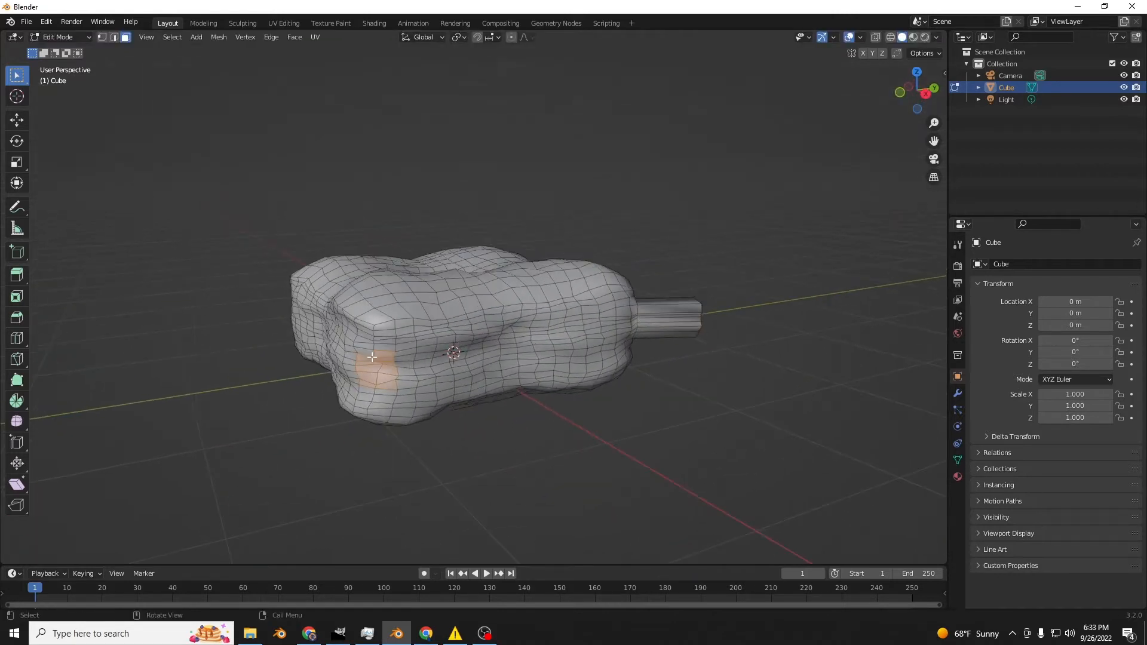
{"action": "key", "text": "e"}
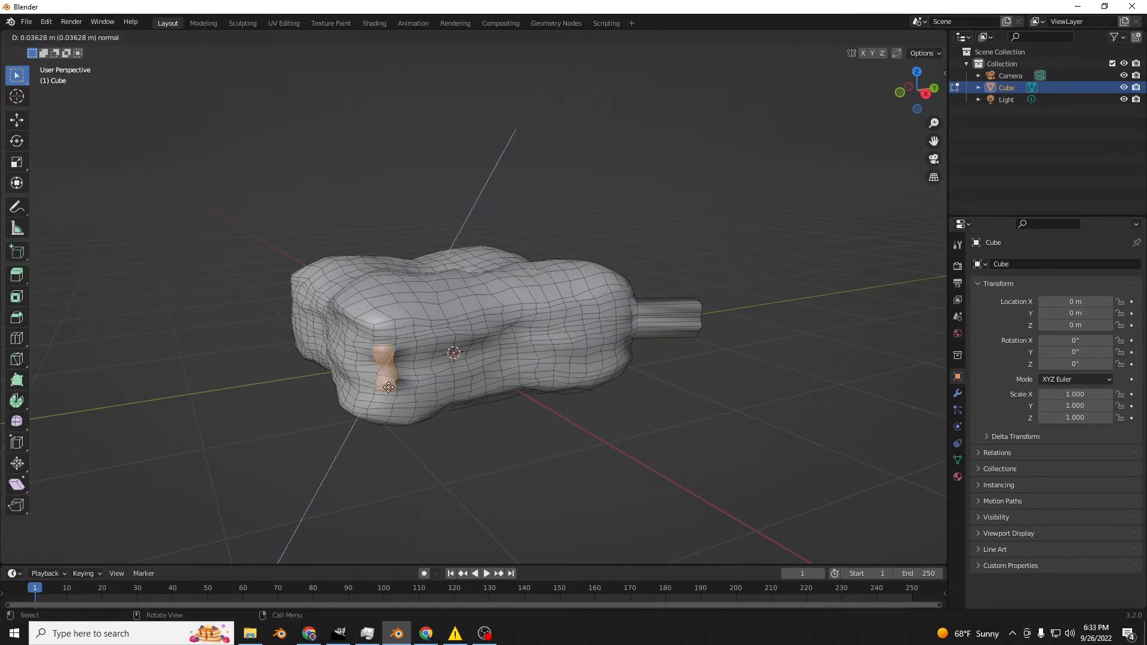
{"action": "left_click", "coordinate": [376, 404]}
- Extrude a patch of faces at the third corner and move its end about 0.38 m in X, 0.43 m in Y and -0.21 m in Z
{"action": "middle_click_drag", "start_coordinate": [376, 404], "coordinate": [540, 413]}
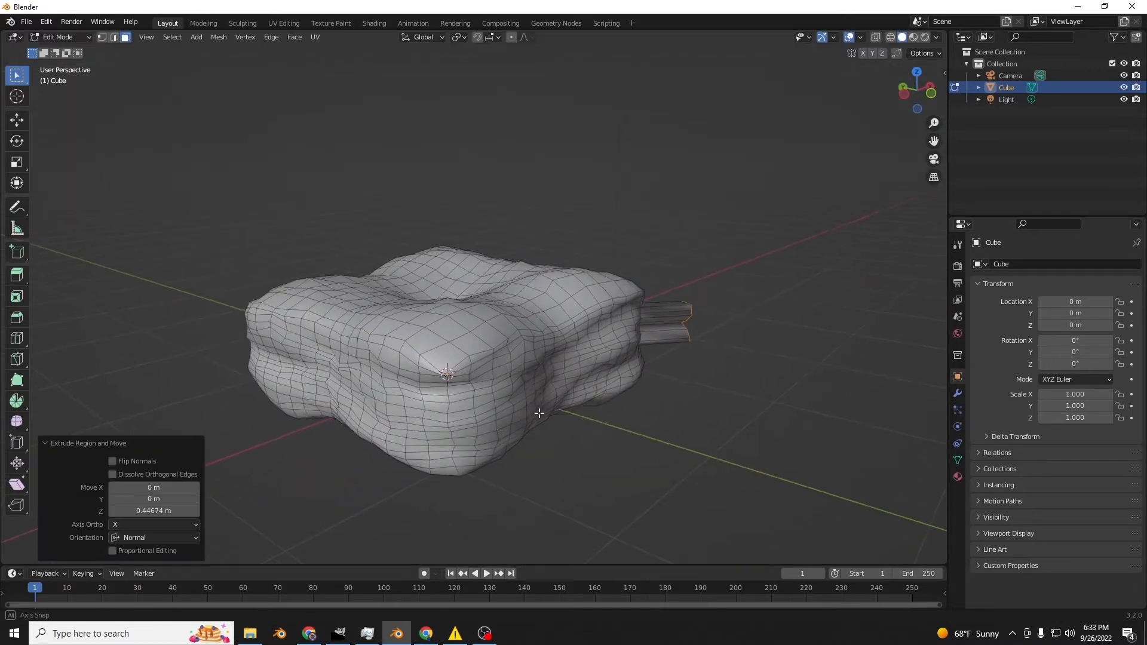
{"action": "left_click_drag", "start_coordinate": [449, 422], "coordinate": [440, 395]}
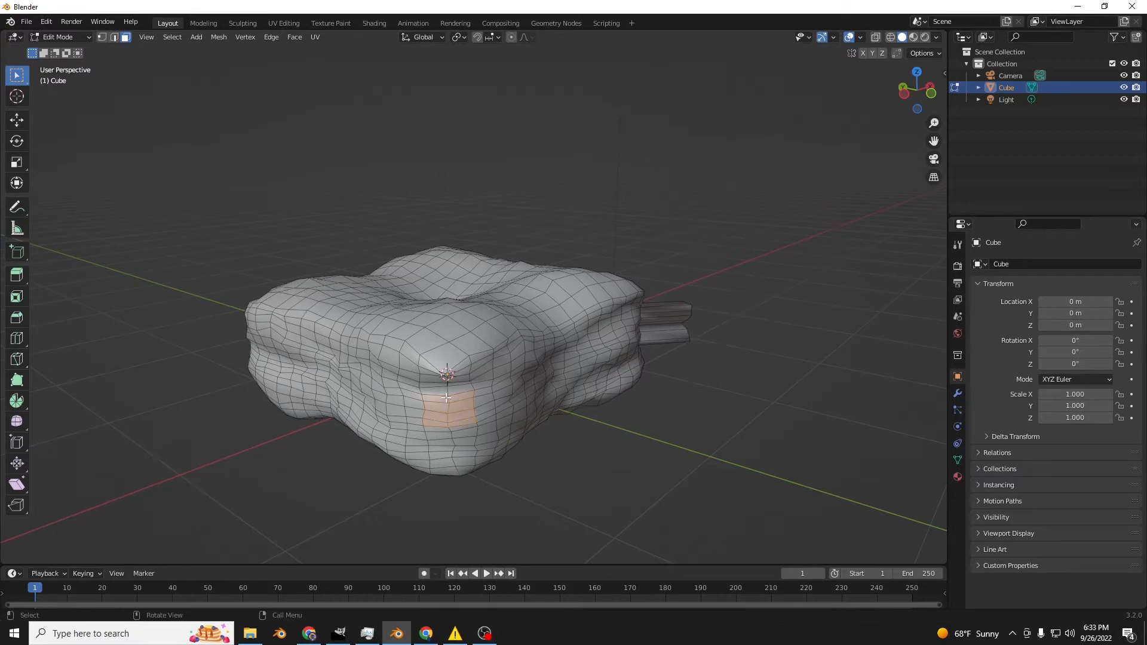
{"action": "key", "text": "e"}
{"action": "left_click", "coordinate": [472, 496]}
{"action": "middle_click_drag", "start_coordinate": [473, 496], "coordinate": [699, 432]}
{"action": "key", "text": "g"}
{"action": "left_click", "coordinate": [628, 464]}
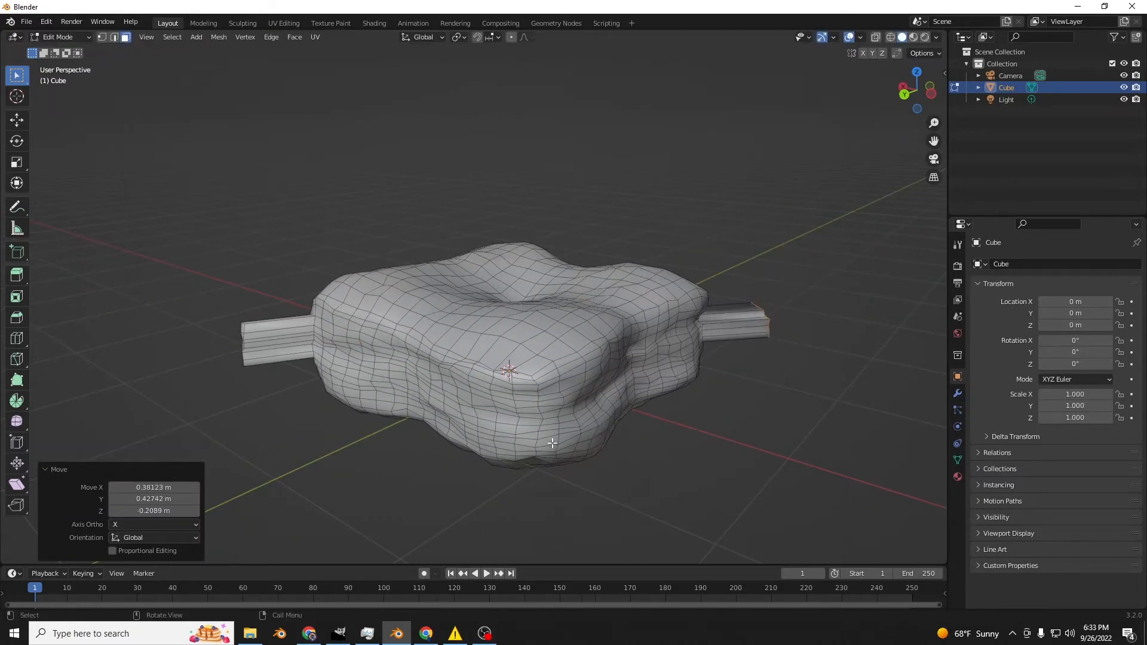
- Select a patch of side faces at the fourth corner and extrude it outward about 0.42 m
{"action": "left_click", "coordinate": [557, 407]}
{"action": "middle_click_drag", "start_coordinate": [558, 407], "coordinate": [607, 441]}
{"action": "key", "text": "e"}
{"action": "left_click", "coordinate": [642, 451]}
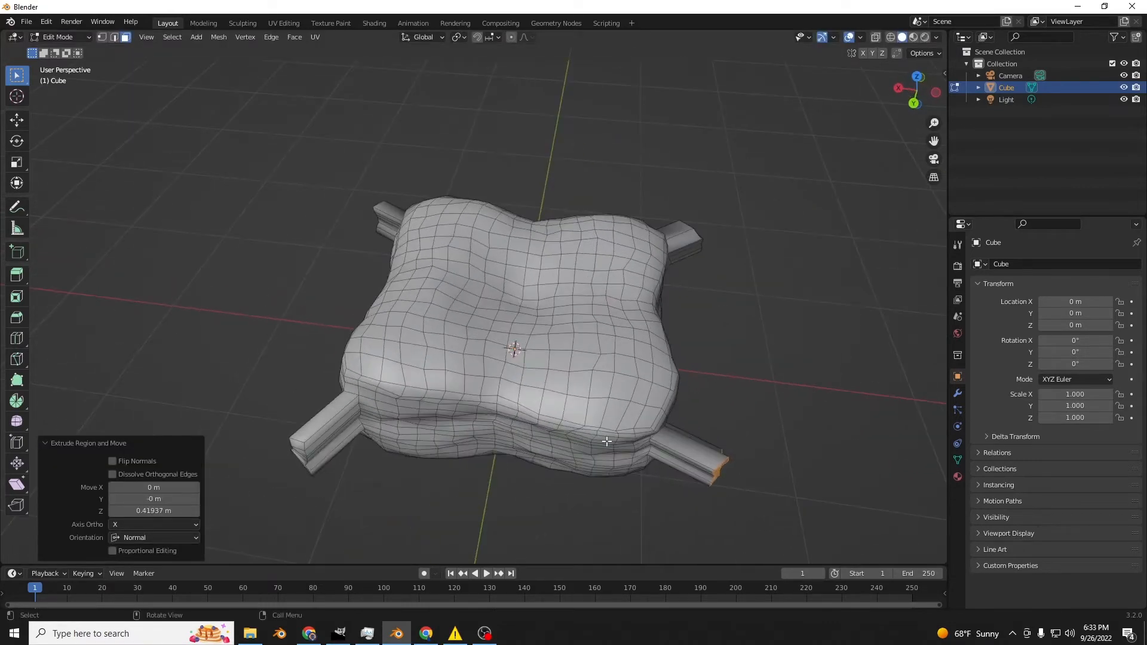
- Return to Object Mode and add Cloth physics to the cushion with its four extruded corners
{"action": "left_click", "coordinate": [57, 36]}
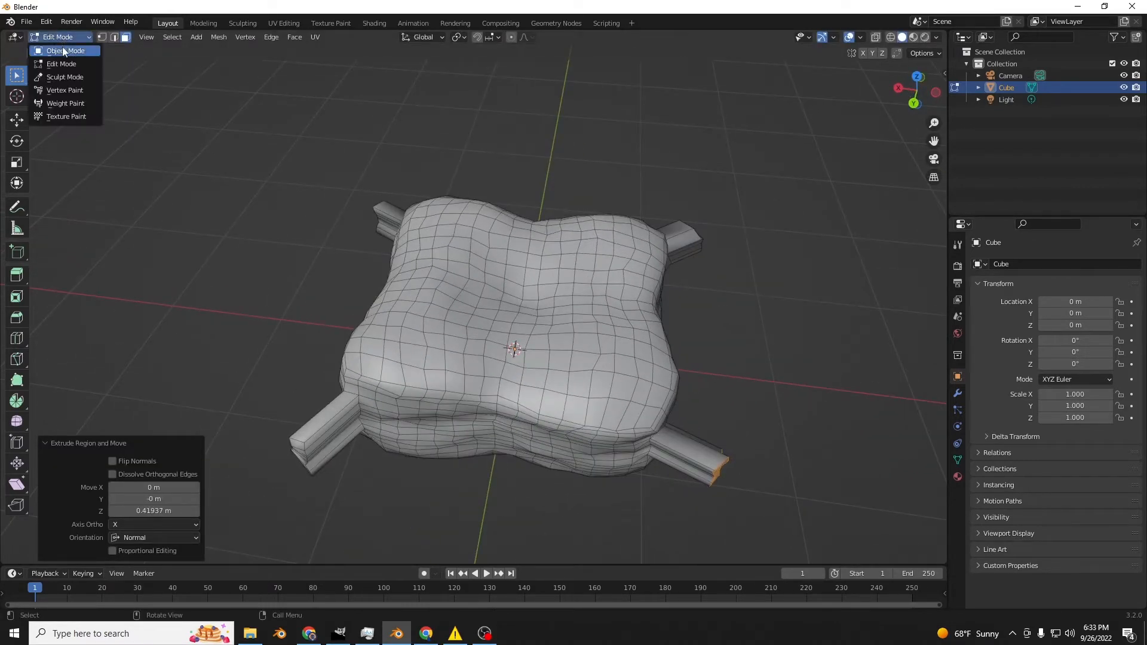
{"action": "left_click", "coordinate": [63, 50]}
{"action": "middle_click_drag", "start_coordinate": [564, 346], "coordinate": [521, 316]}
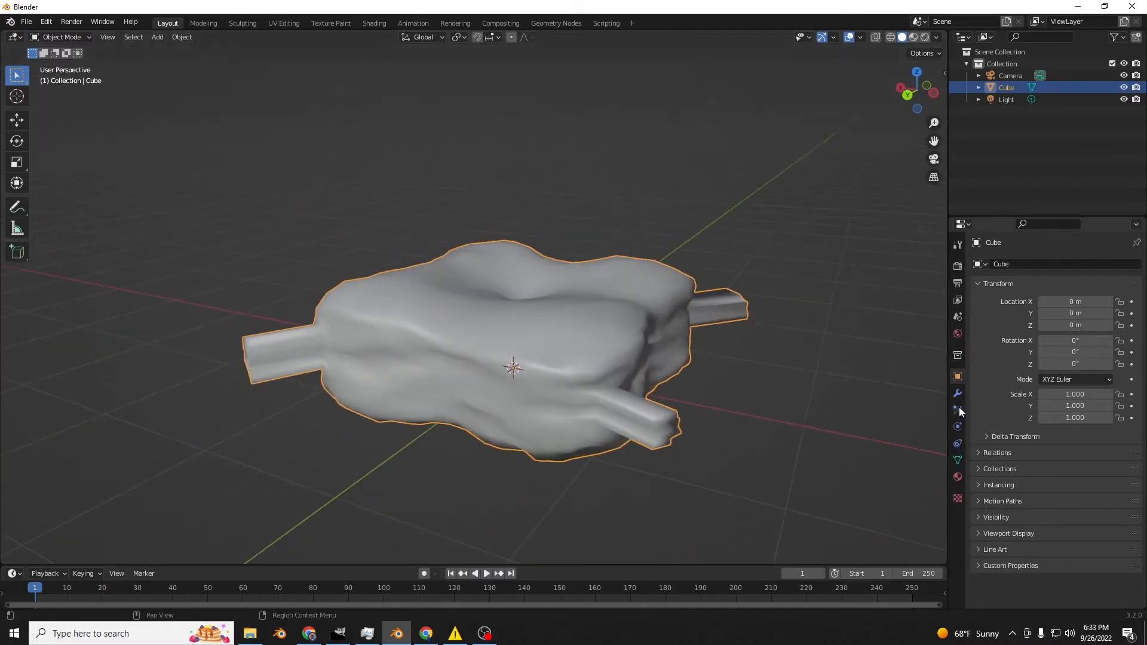
{"action": "left_click", "coordinate": [957, 426]}
{"action": "left_click", "coordinate": [1009, 290]}
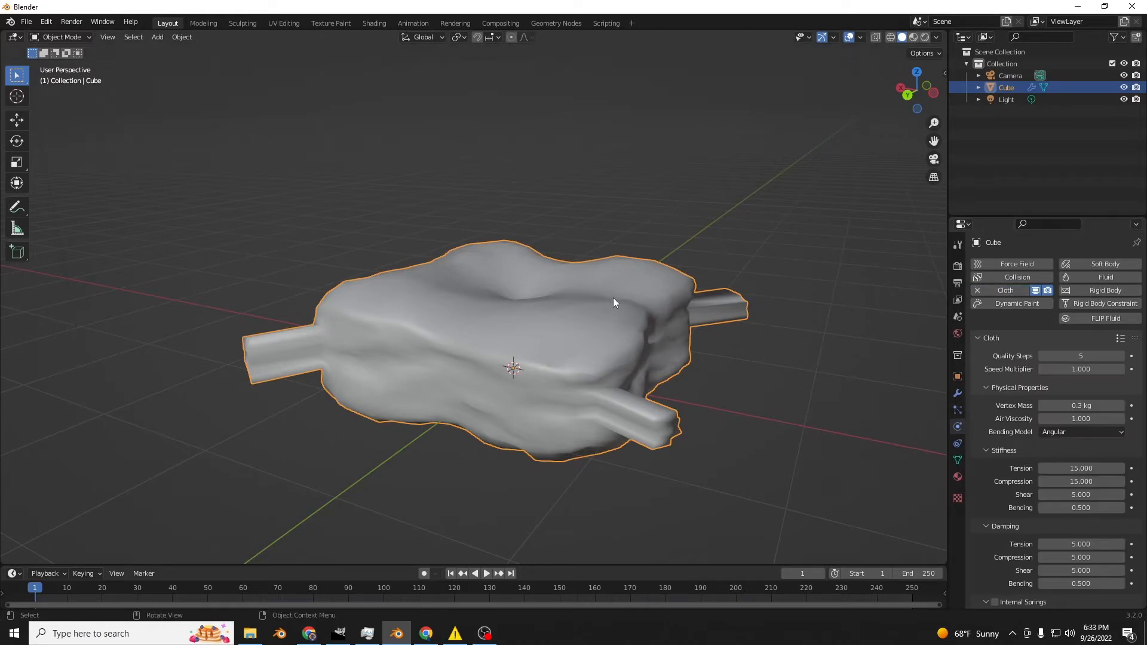
- Add a ground plane, scale it up about 3.77 times, and give it Collision physics
{"action": "left_click", "coordinate": [157, 37]}
{"action": "mouse_move", "coordinate": [179, 52]}
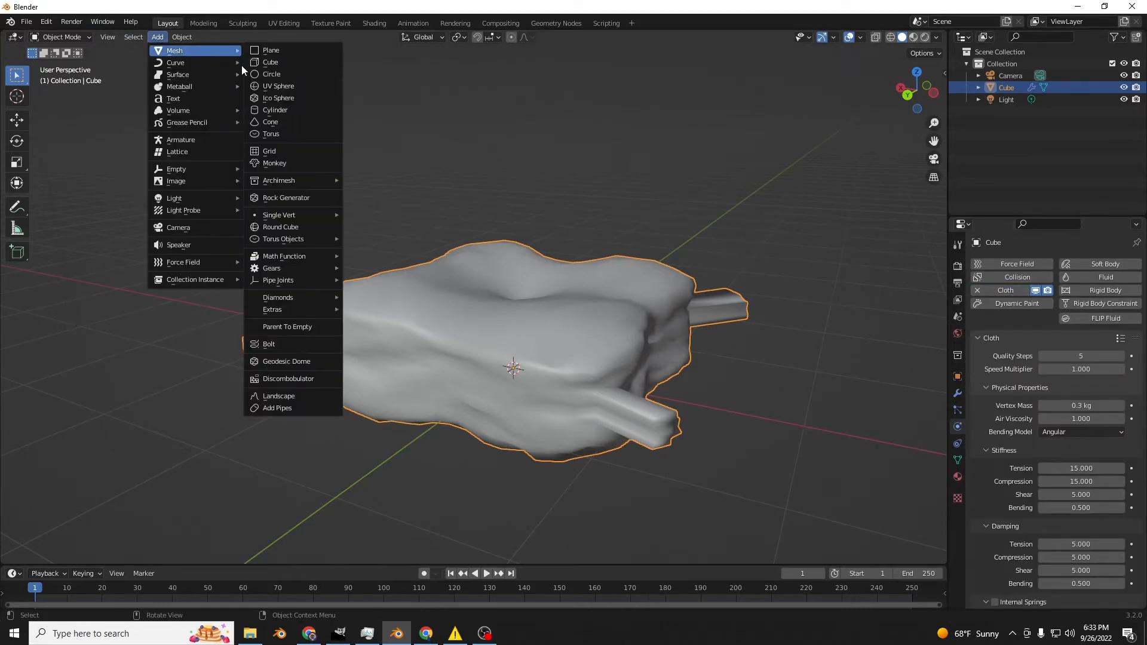
{"action": "left_click", "coordinate": [273, 52]}
{"action": "key", "text": "s"}
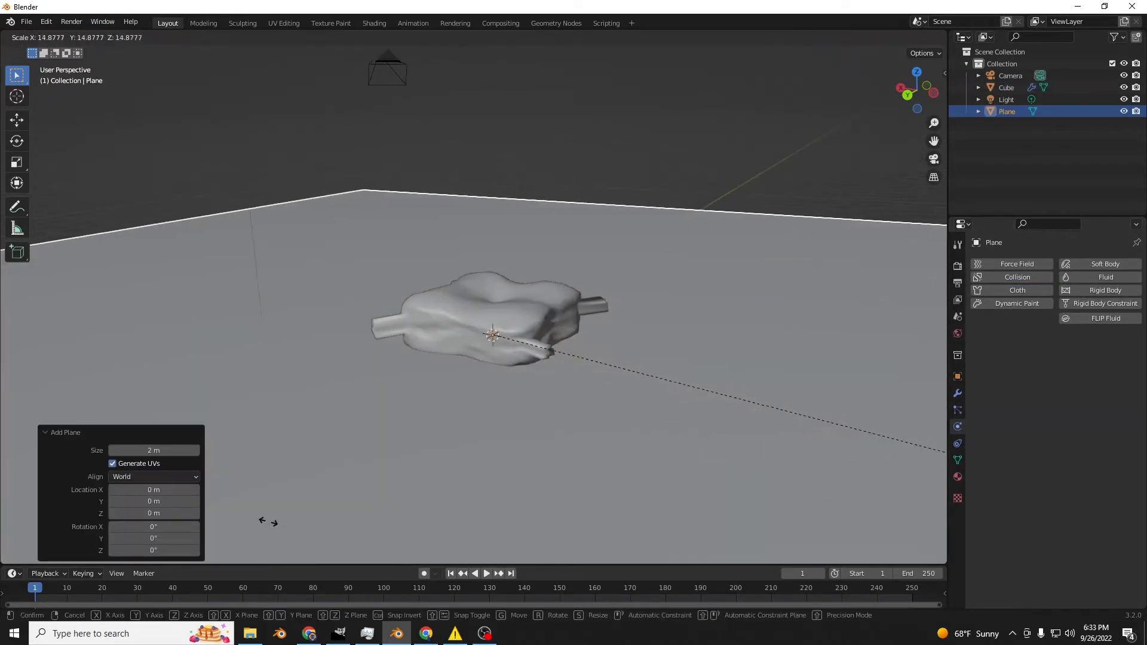
{"action": "left_click", "coordinate": [683, 346]}
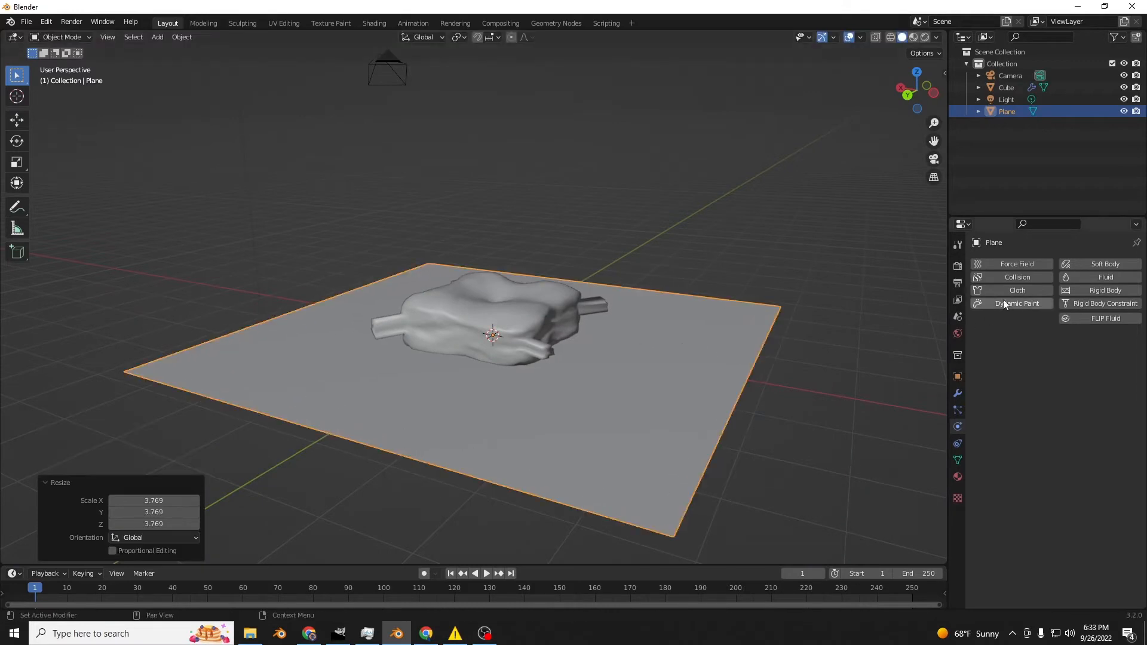
{"action": "left_click", "coordinate": [1001, 279]}
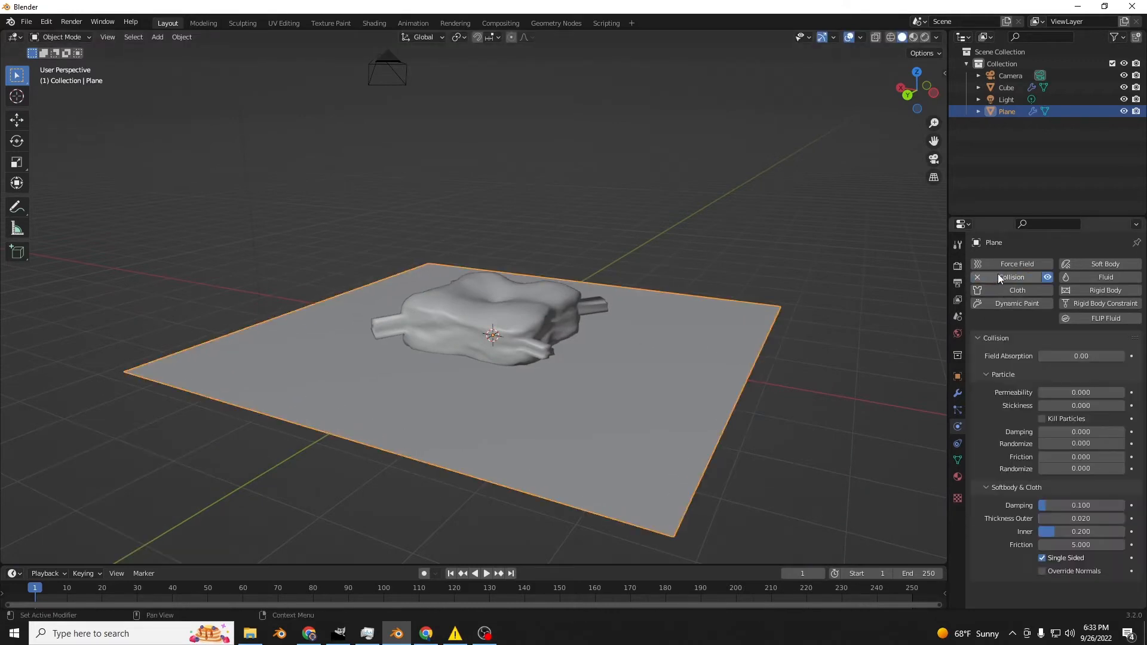
- Raise the cushion about 1.44 m along Z above the plane
{"action": "left_click", "coordinate": [546, 333]}
{"action": "key", "text": "g"}
{"action": "key", "text": "z"}
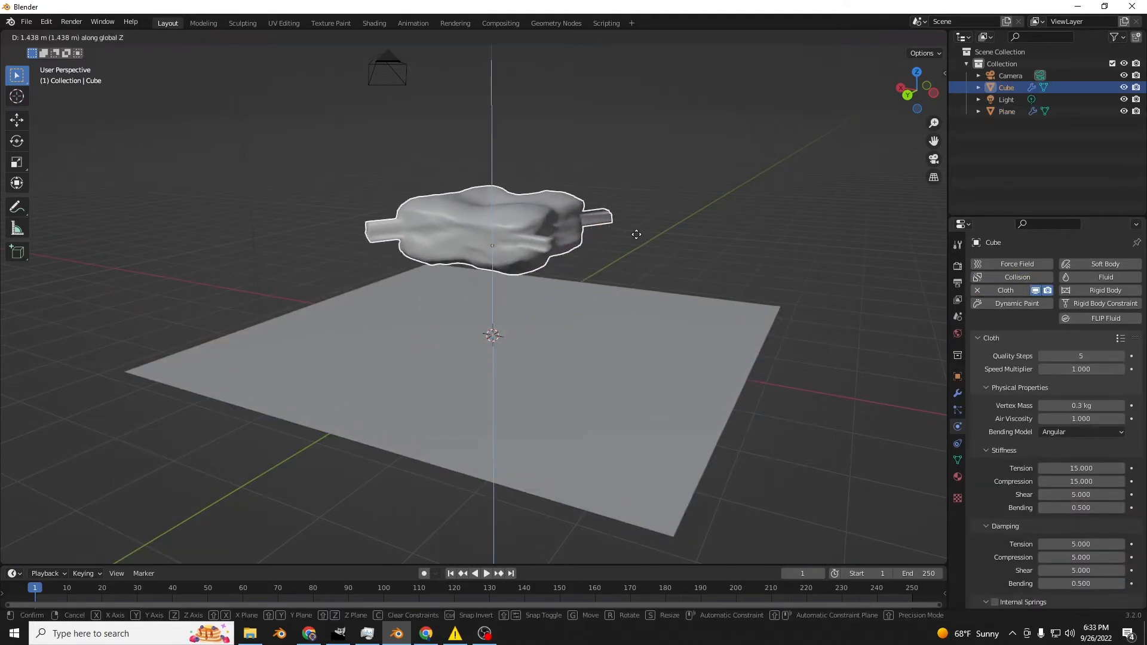
{"action": "left_click", "coordinate": [637, 234]}
- Play the cloth simulation twice to examine how the cushion lands on the plane, and return to the first frame
{"action": "key", "text": "space"}
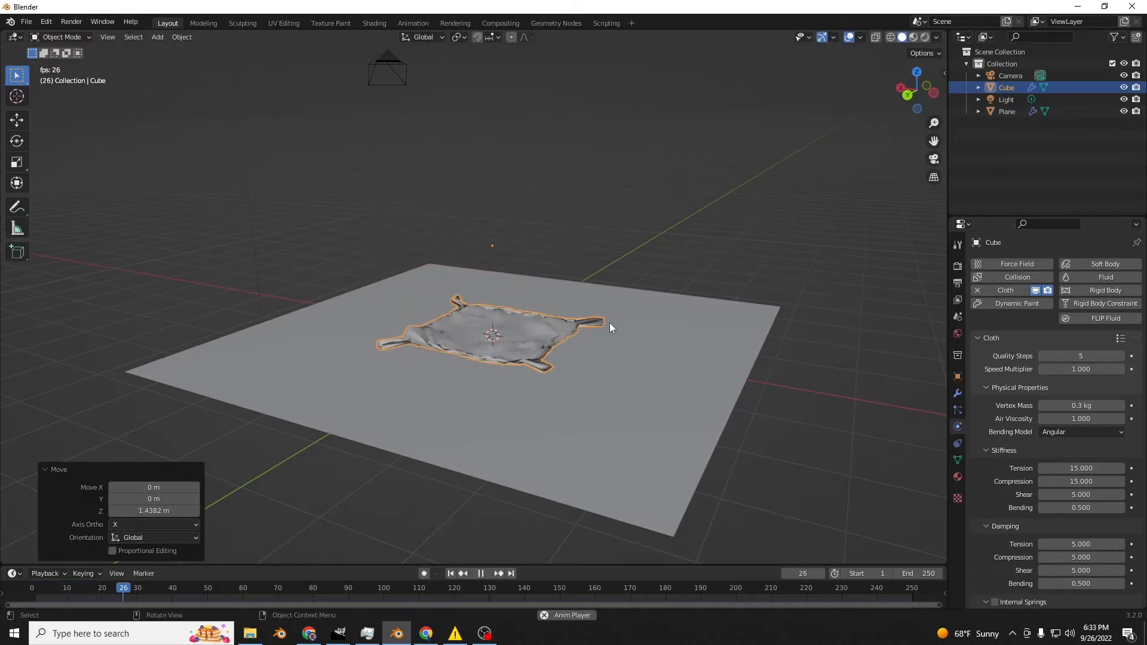
{"action": "scroll", "coordinate": [589, 325], "scroll_direction": "up", "scroll_amount": 3}
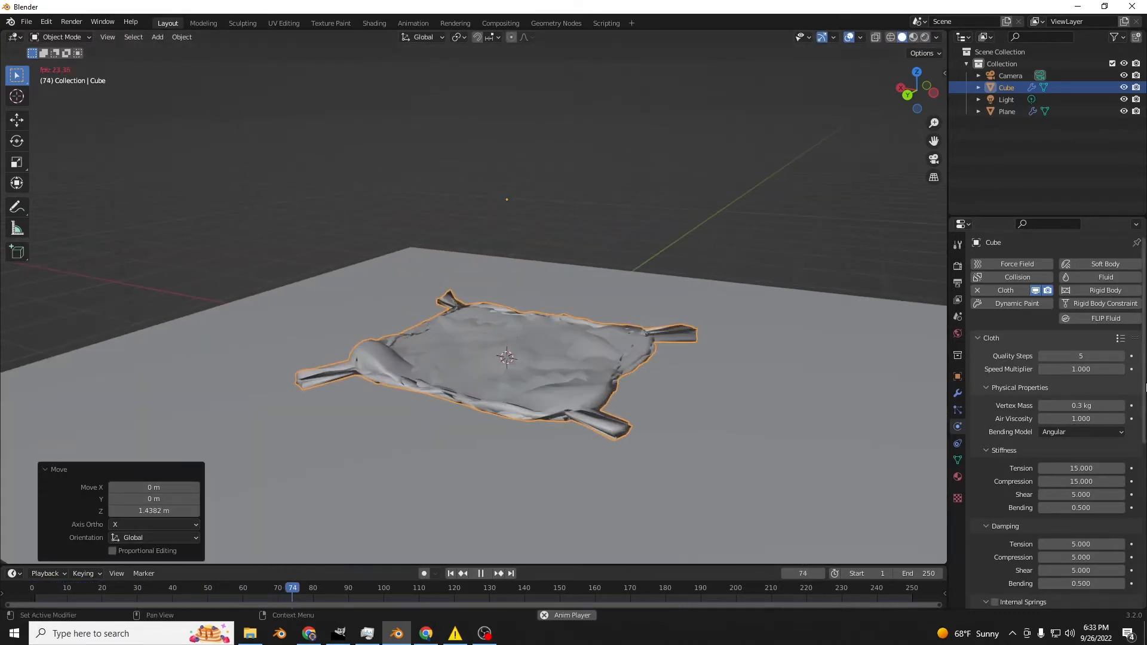
{"action": "scroll", "coordinate": [528, 440], "scroll_direction": "up", "scroll_amount": 3}
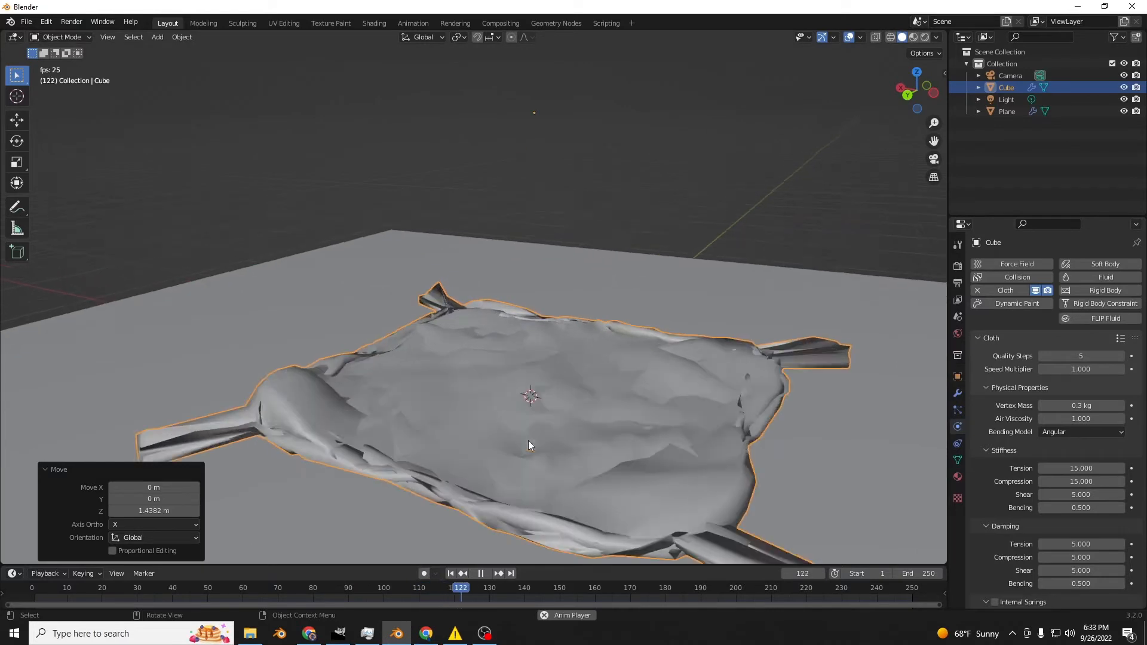
{"action": "key", "text": "space"}
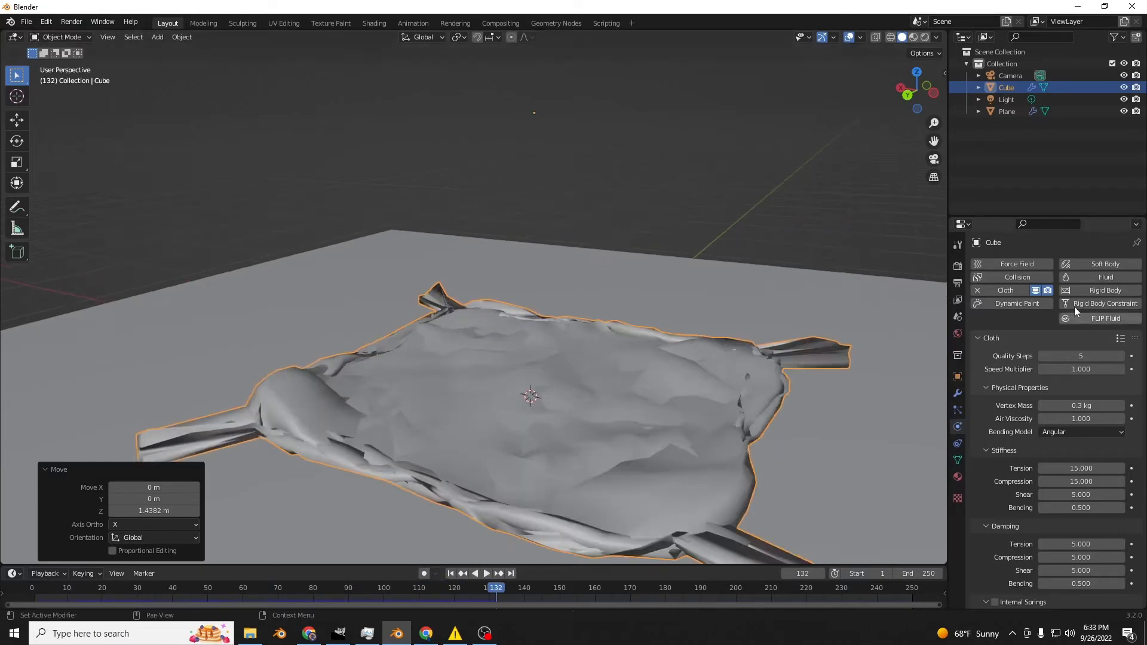
{"action": "left_click", "coordinate": [450, 573]}
{"action": "key", "text": "space"}
{"action": "scroll", "coordinate": [547, 368], "scroll_direction": "down", "scroll_amount": 2}
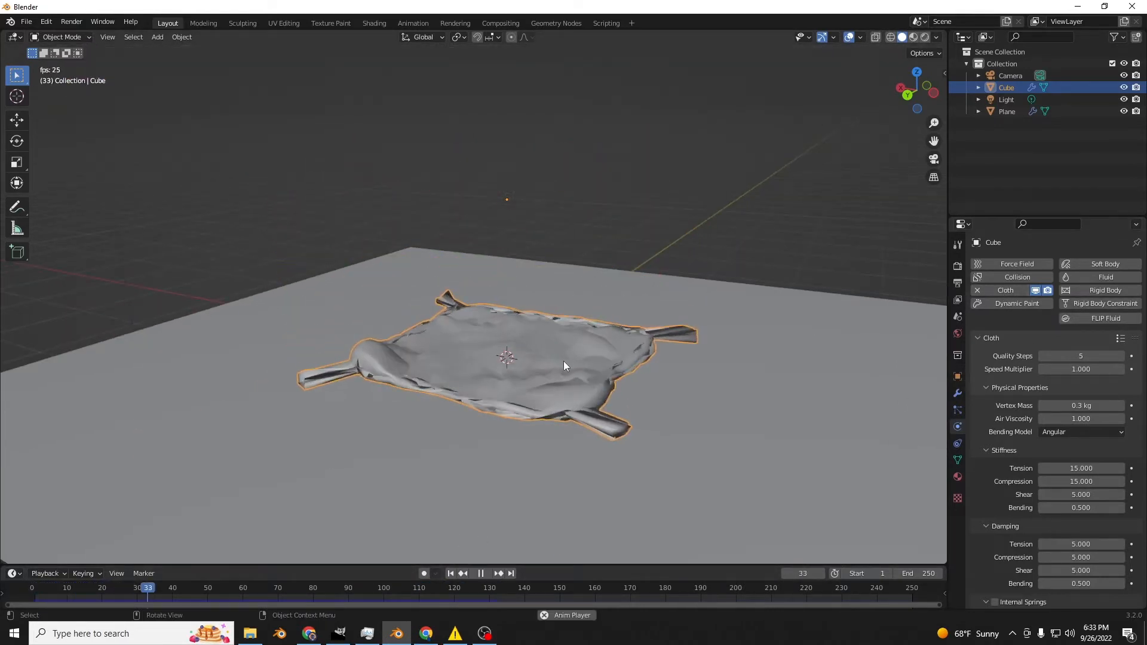
{"action": "key", "text": "space"}
{"action": "left_click", "coordinate": [450, 573]}
- Enable Pressure in the cushion's cloth settings and play the simulation to check the shape
{"action": "scroll", "coordinate": [1063, 418], "scroll_direction": "down", "scroll_amount": 10}
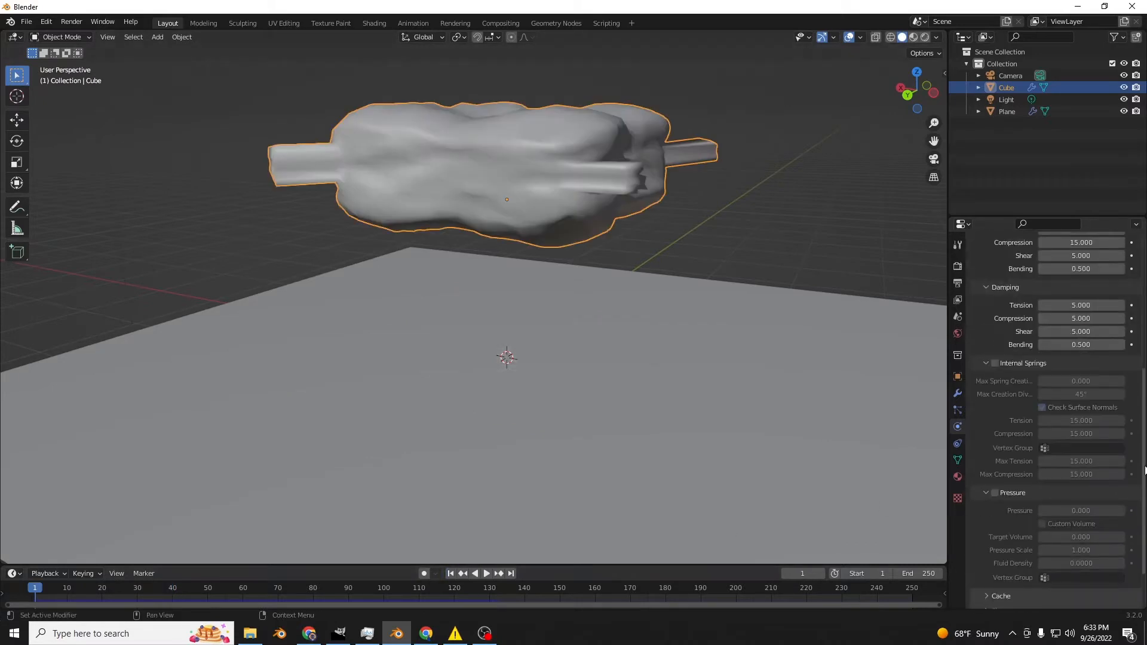
{"action": "middle_click_drag", "start_coordinate": [877, 368], "coordinate": [794, 399]}
{"action": "scroll", "coordinate": [1040, 434], "scroll_direction": "down", "scroll_amount": 2}
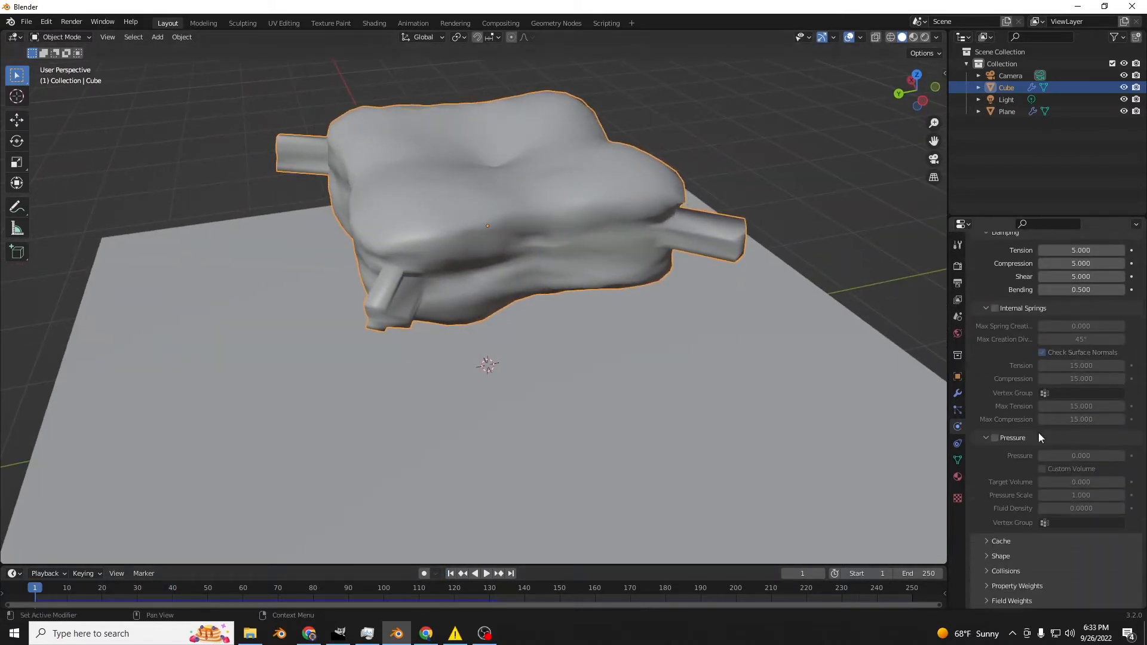
{"action": "left_click", "coordinate": [994, 438]}
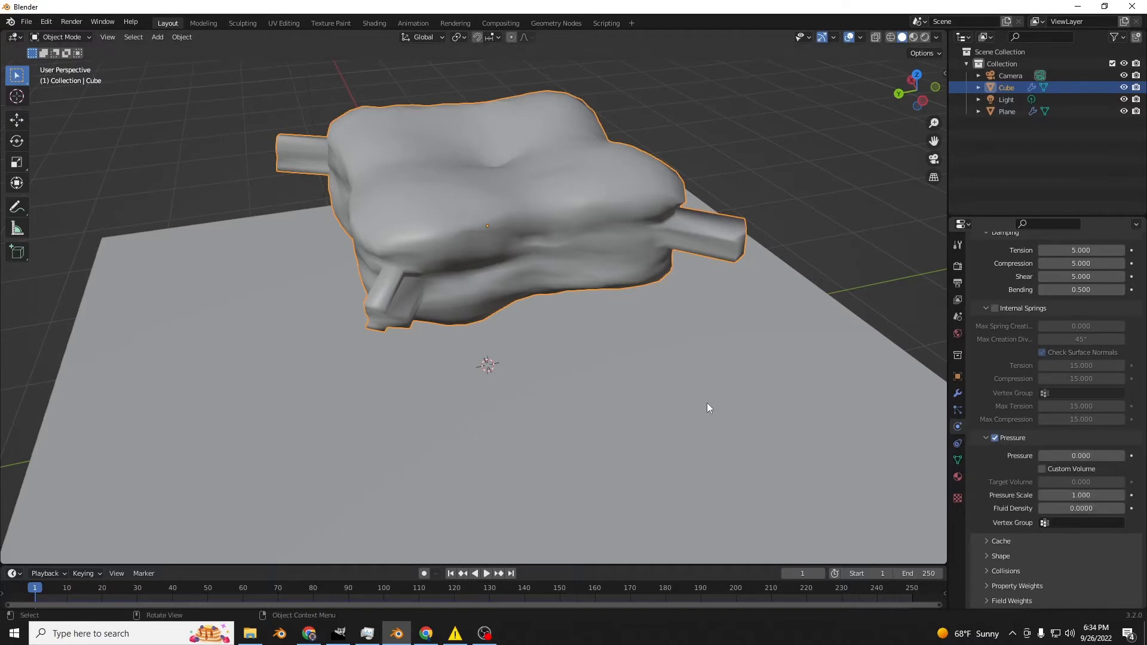
{"action": "key", "text": "space"}
{"action": "middle_click_drag", "start_coordinate": [693, 407], "coordinate": [742, 285], "text": "shift"}
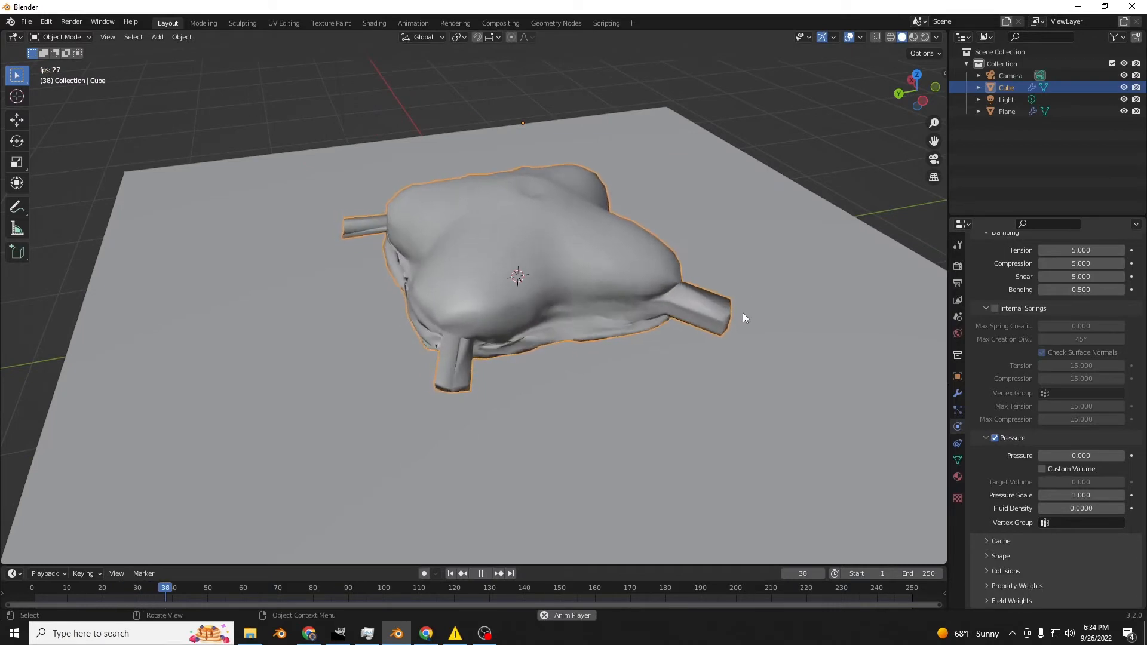
{"action": "key", "text": "space"}
- Set the cushion's cloth pressure to 5 and replay the simulation from the first frame
{"action": "left_click", "coordinate": [1086, 454]}
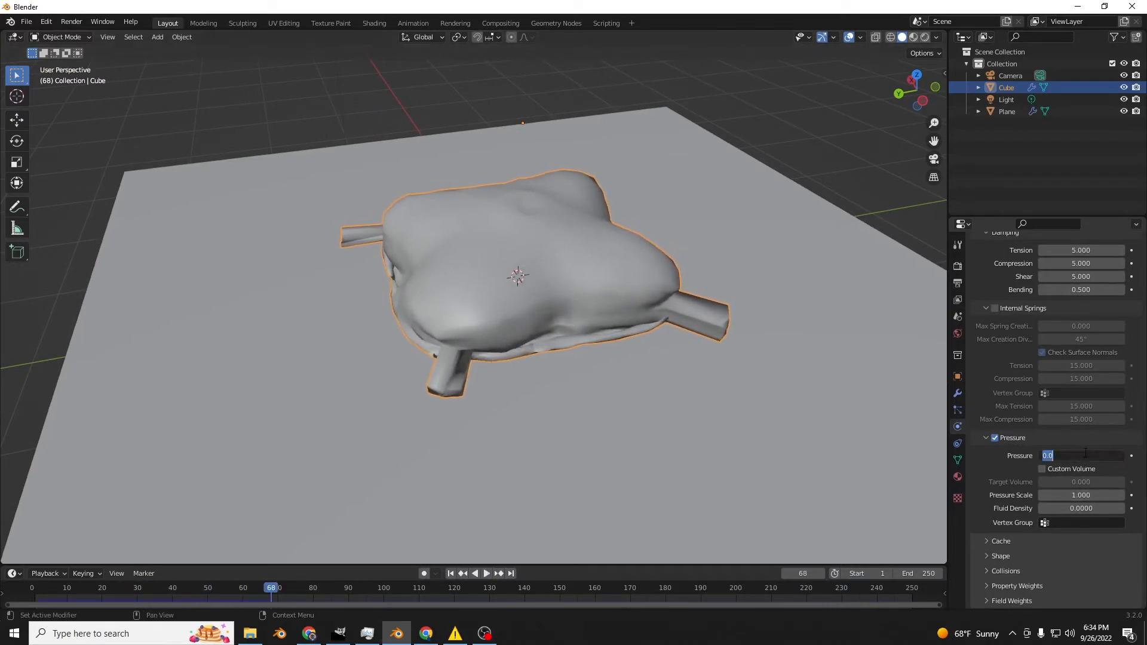
{"action": "key", "text": "Return"}
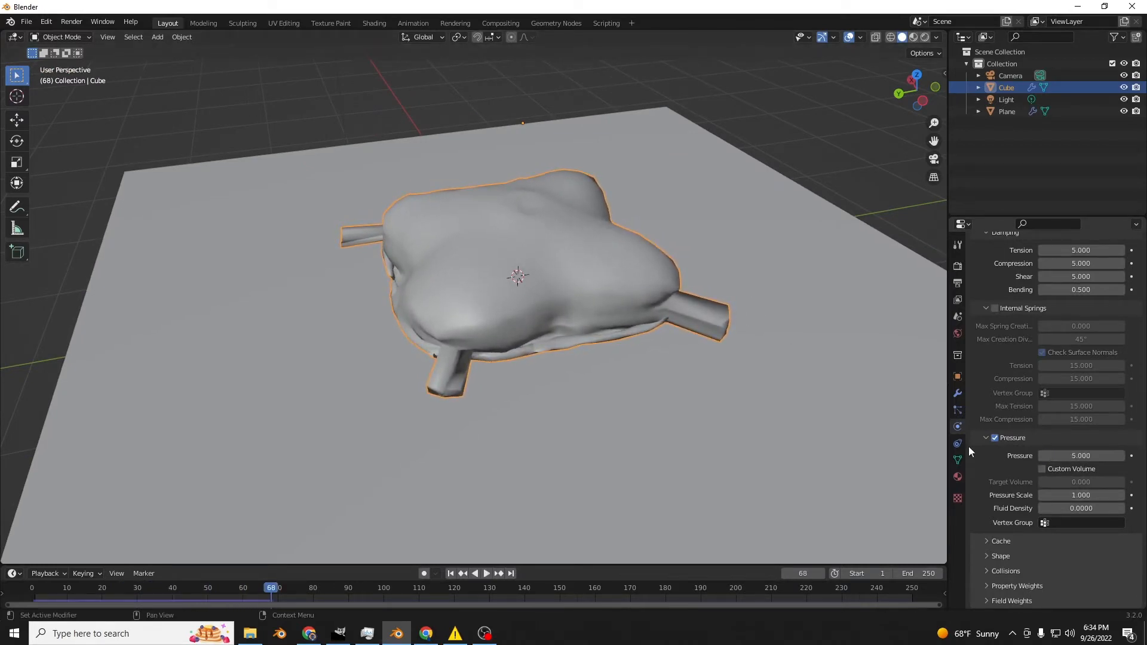
{"action": "left_click", "coordinate": [452, 574]}
{"action": "left_click", "coordinate": [486, 574]}
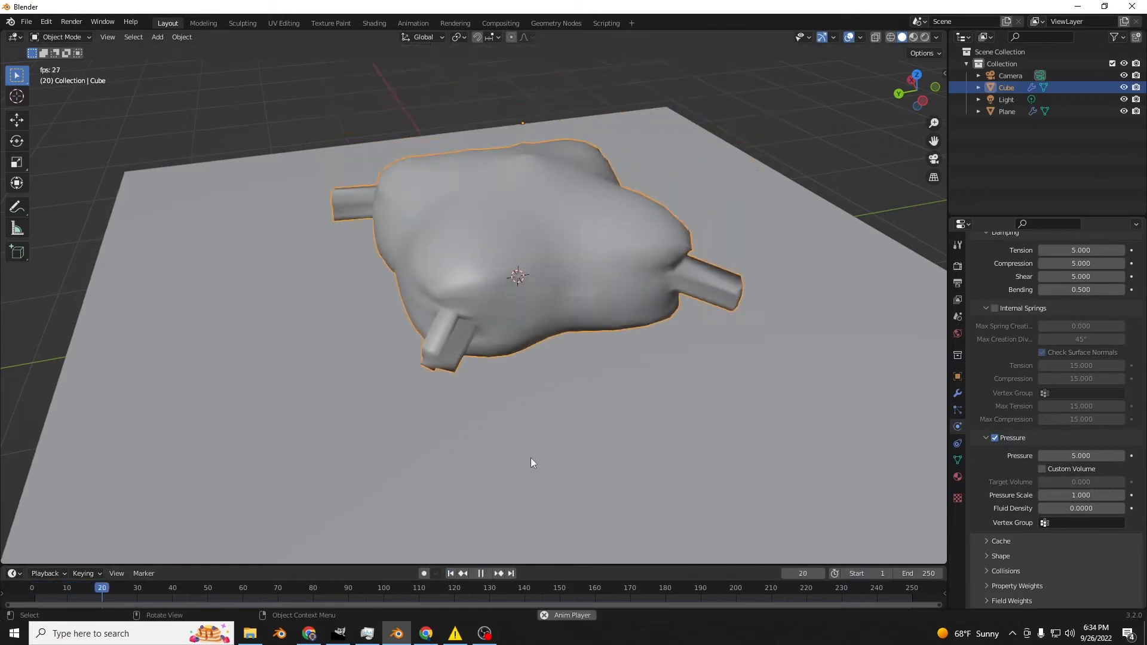
{"action": "middle_click_drag", "start_coordinate": [591, 468], "coordinate": [663, 461]}
{"action": "key", "text": "space"}
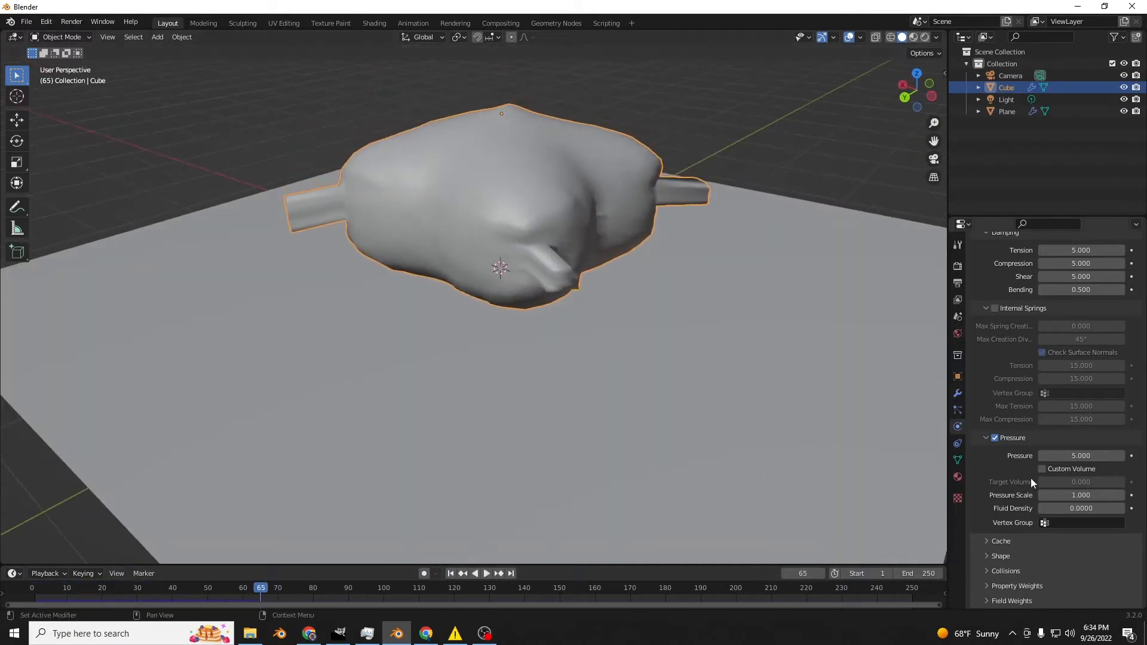
- Set the cushion's cloth pressure to 2 and replay the simulation, viewing it from several sides
{"action": "left_click", "coordinate": [1094, 454]}
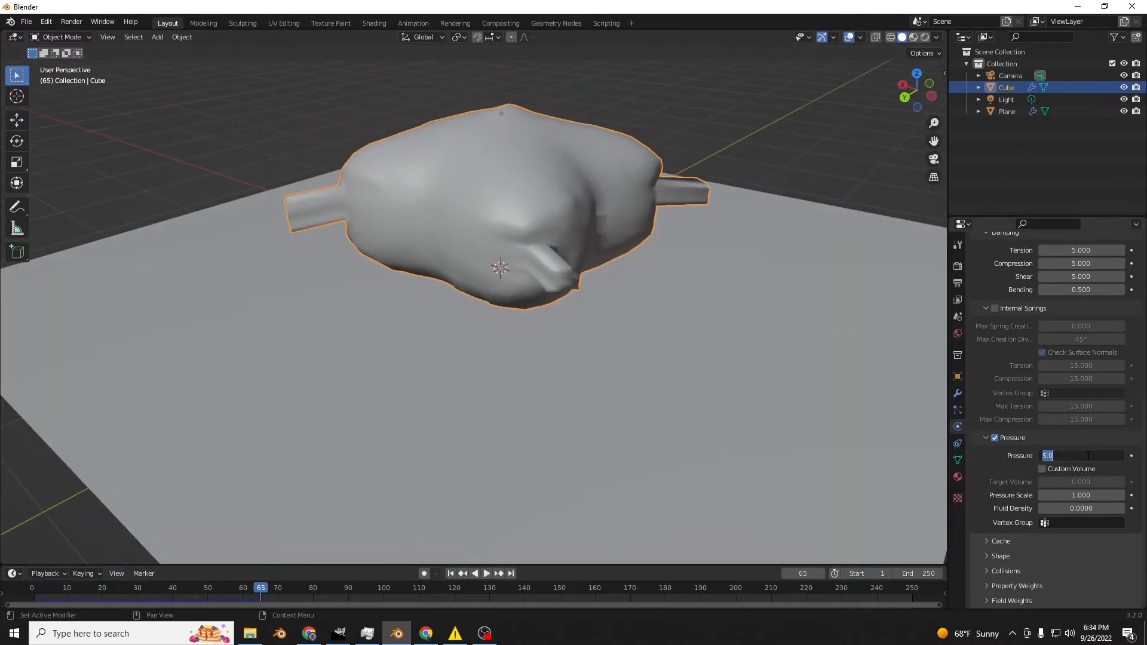
{"action": "type", "text": "2"}
{"action": "key", "text": "Return"}
{"action": "left_click", "coordinate": [451, 573]}
{"action": "key", "text": "space"}
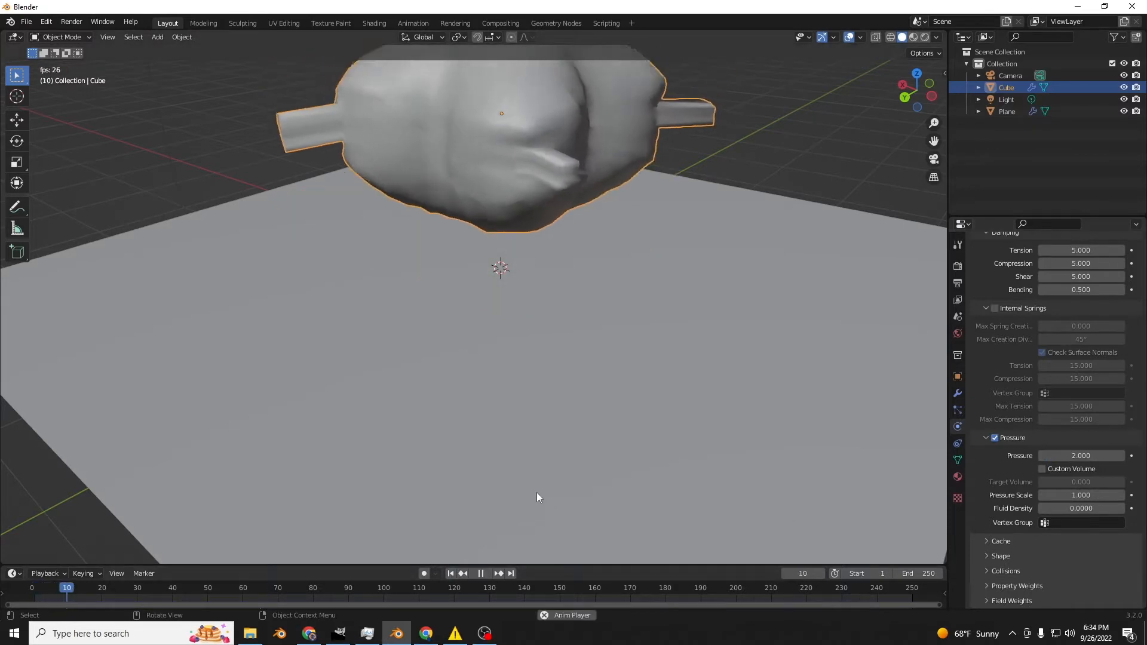
{"action": "middle_click_drag", "start_coordinate": [451, 454], "coordinate": [655, 435]}
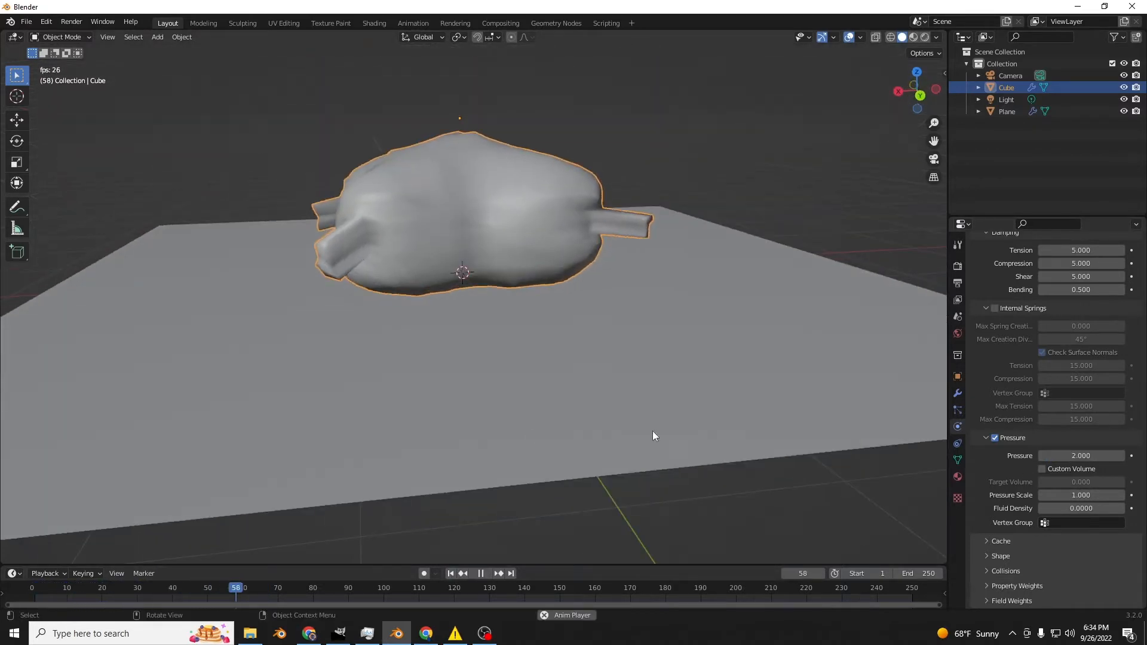
{"action": "middle_click_drag", "start_coordinate": [894, 436], "coordinate": [705, 406]}
{"action": "key", "text": "space"}
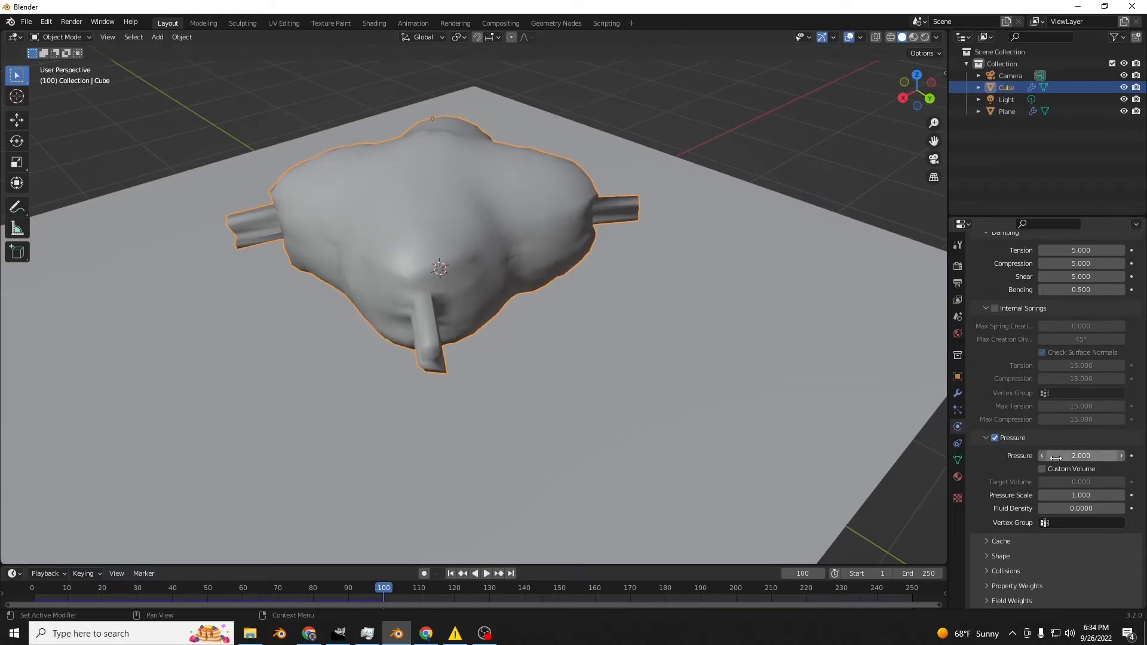
- Set the cushion's cloth pressure to 1 and replay the simulation from the first frame
{"action": "left_click", "coordinate": [1064, 456]}
{"action": "type", "text": "1"}
{"action": "key", "text": "Return"}
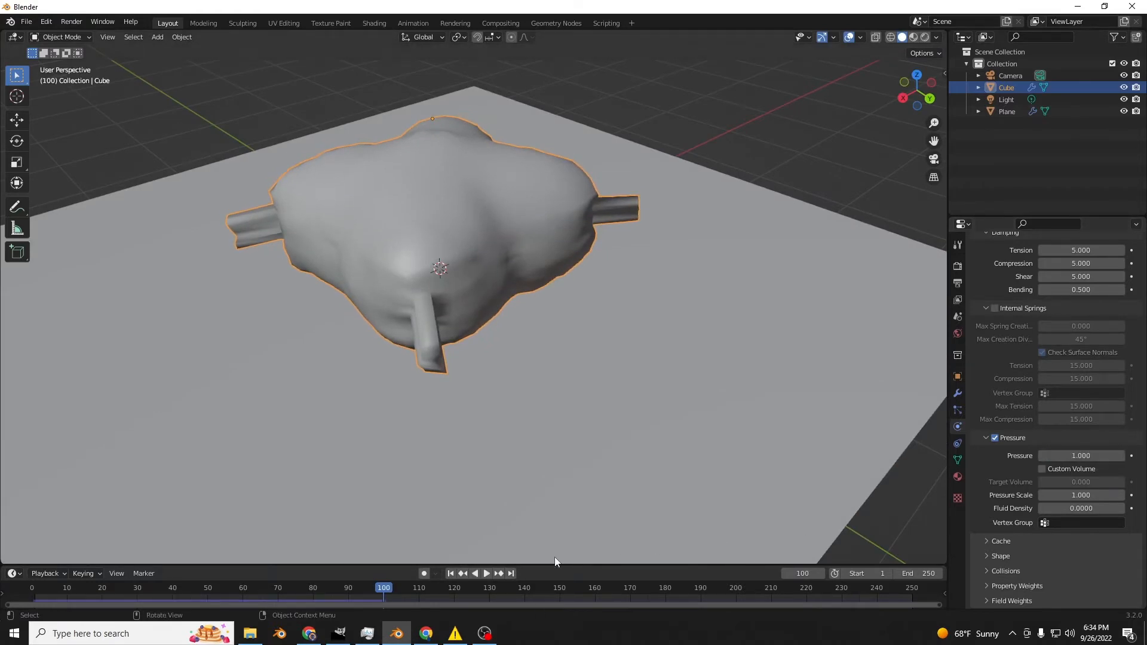
{"action": "left_click", "coordinate": [453, 573]}
{"action": "key", "text": "space"}
{"action": "scroll", "coordinate": [535, 421], "scroll_direction": "down", "scroll_amount": 3}
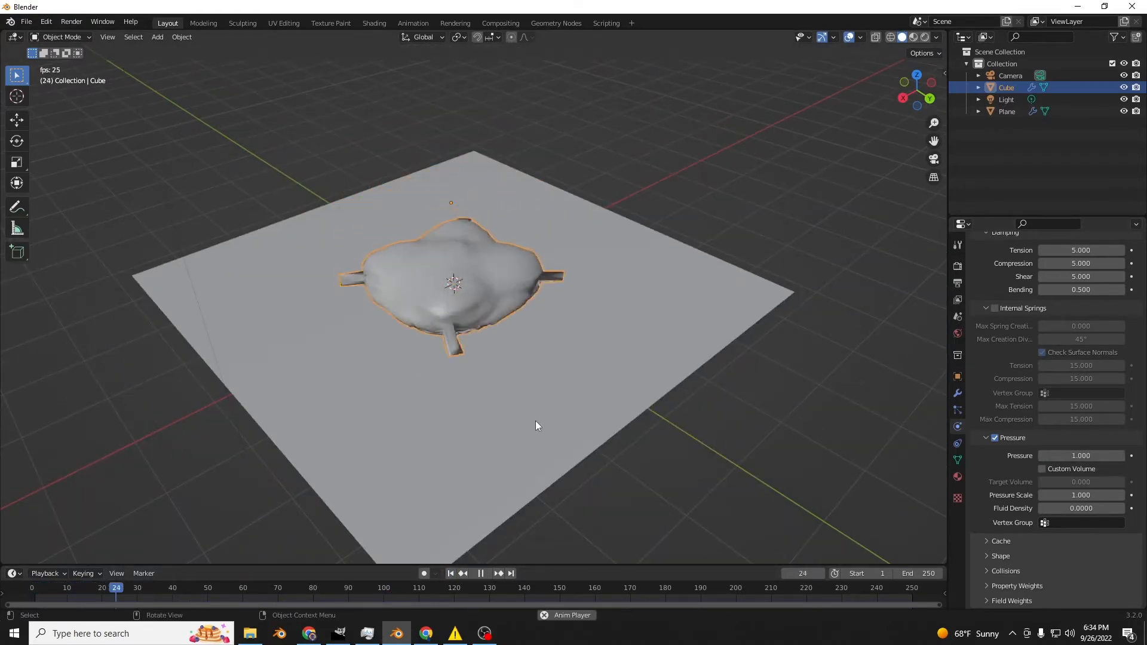
{"action": "middle_click_drag", "start_coordinate": [535, 421], "coordinate": [503, 385]}
{"action": "key", "text": "space"}
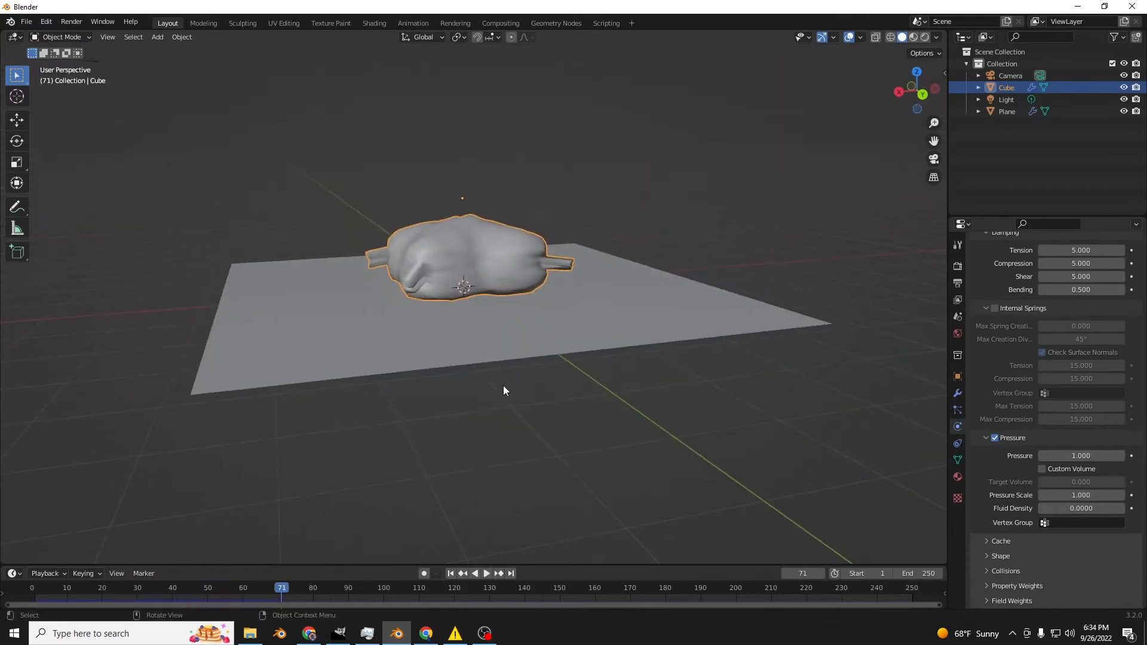
- Scale the cushion uniformly to about 0.66 and return to the first frame
{"action": "scroll", "coordinate": [503, 385], "scroll_direction": "up", "scroll_amount": 4}
{"action": "key", "text": "s"}
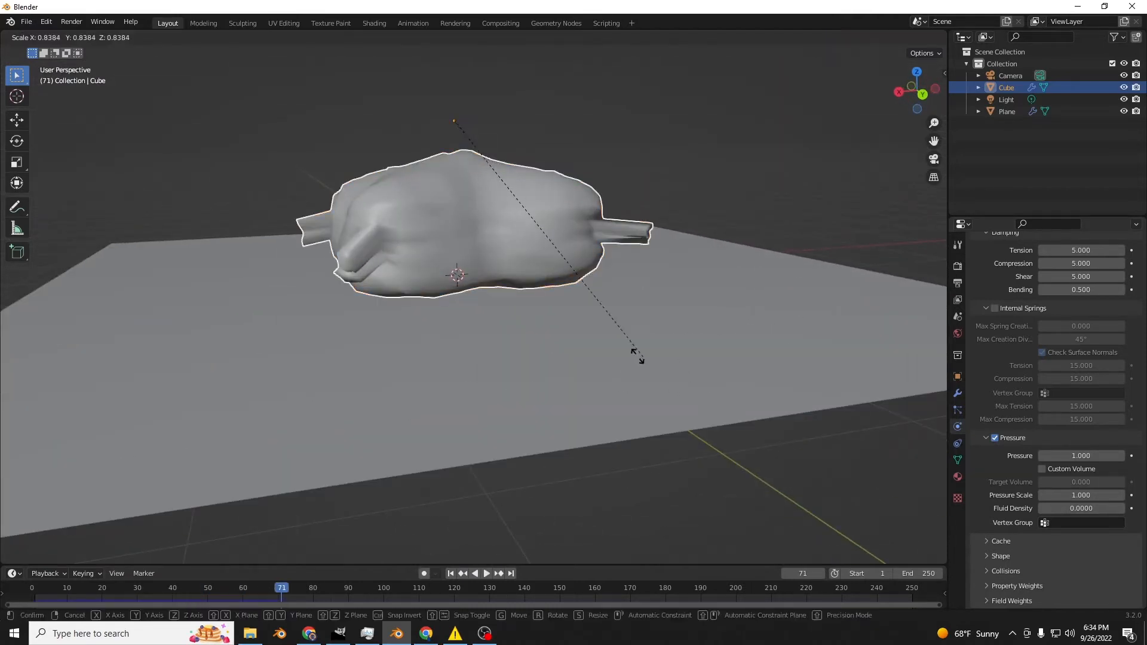
{"action": "left_click", "coordinate": [577, 327]}
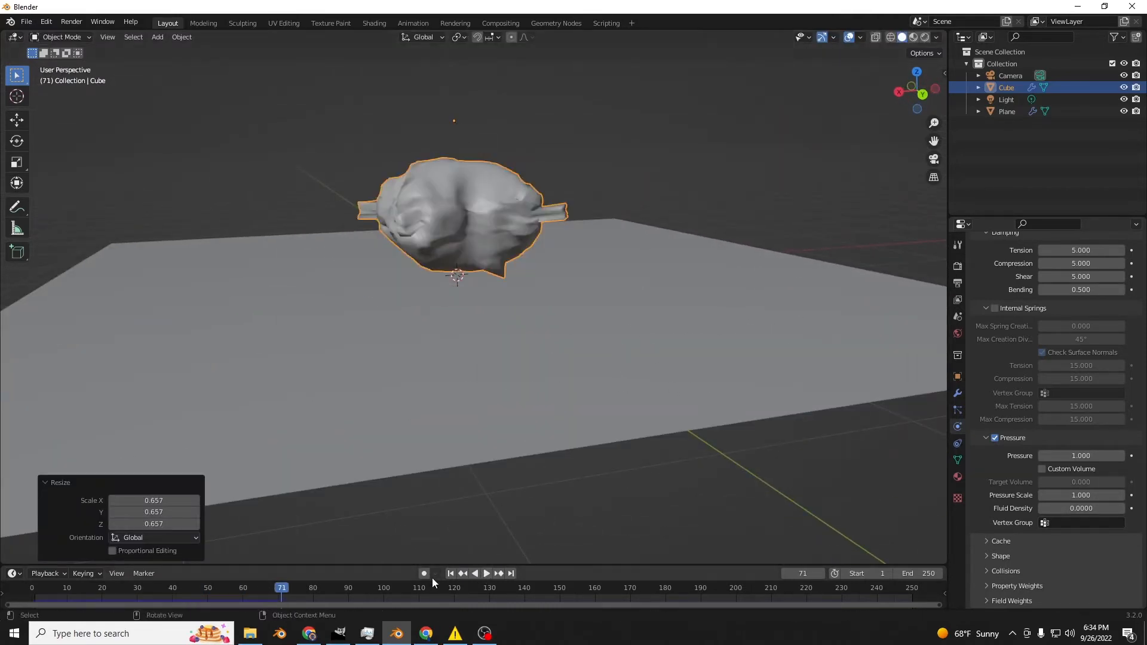
{"action": "left_click", "coordinate": [450, 573]}
- Scale the cushion down further by a factor of about 0.84 and play the simulation
{"action": "key", "text": "s"}
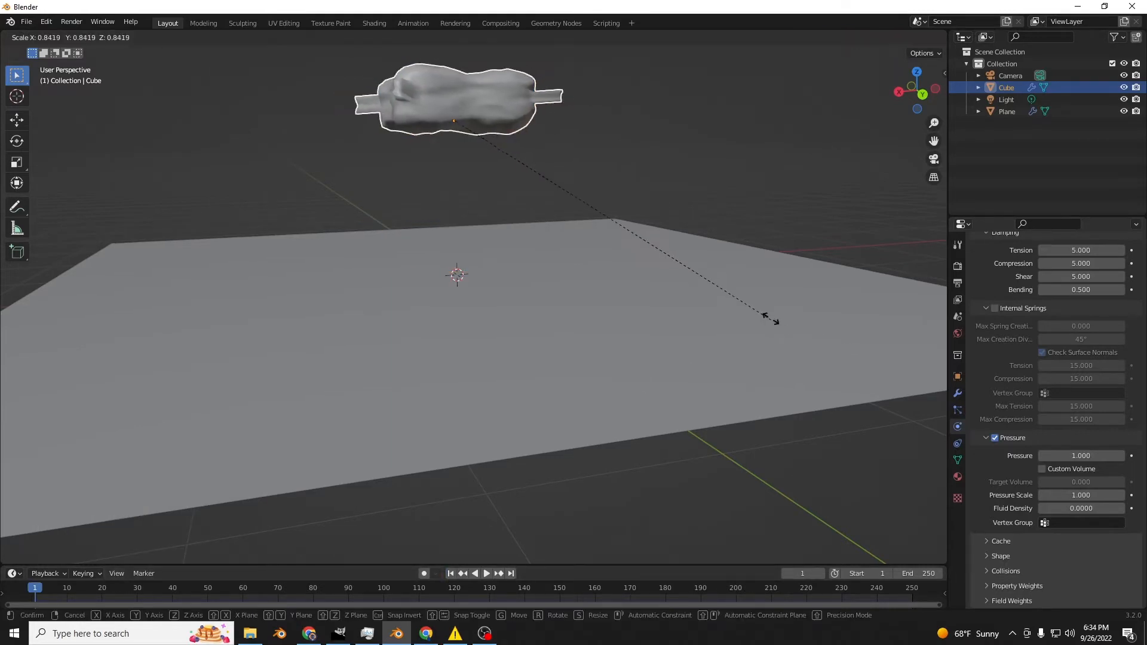
{"action": "left_click", "coordinate": [769, 318]}
{"action": "key", "text": "space"}
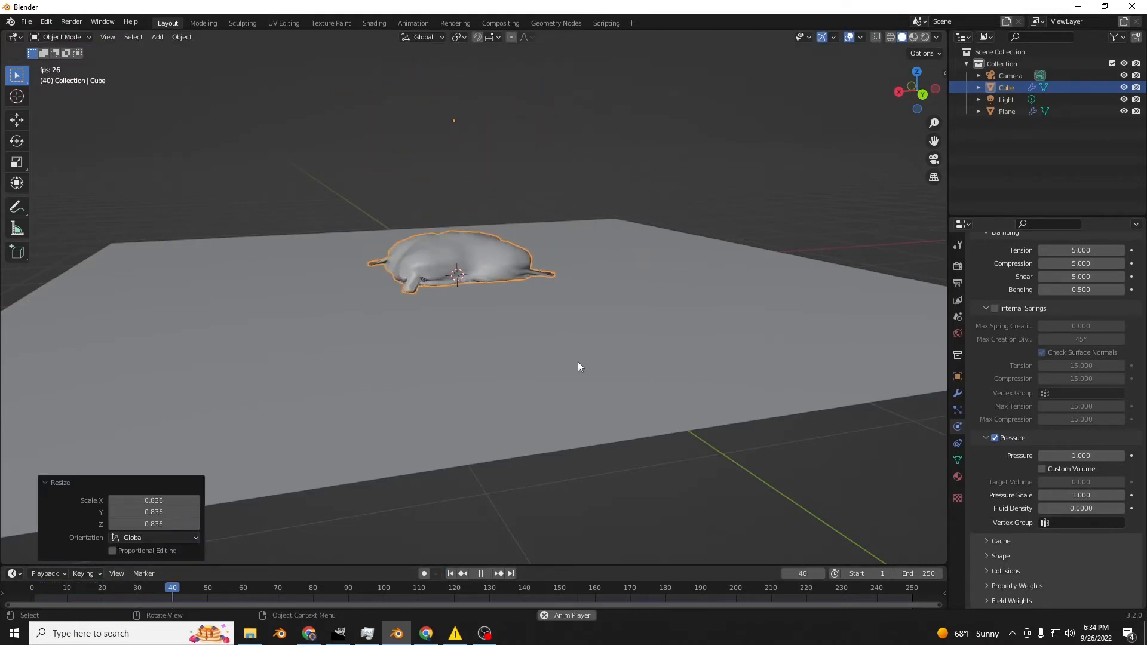
{"action": "key", "text": "space"}
- Set the cloth's Pressure Scale to 3.6 and replay the simulation from the first frame
{"action": "left_click_drag", "start_coordinate": [1082, 495], "coordinate": [967, 503]}
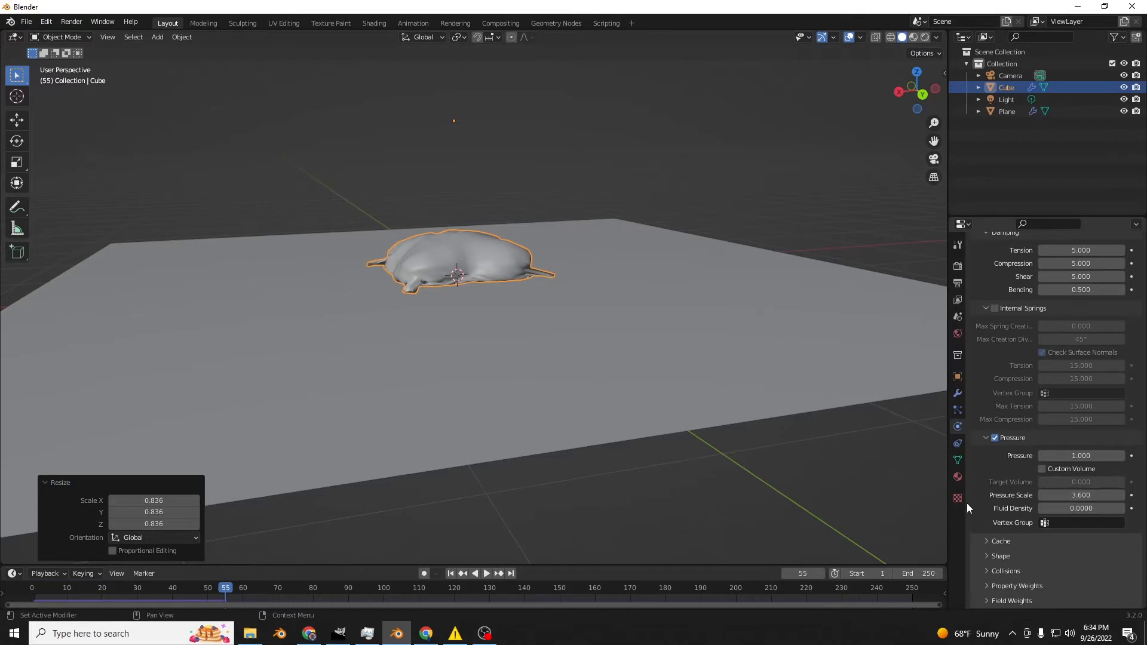
{"action": "left_click", "coordinate": [452, 574]}
{"action": "key", "text": "space"}
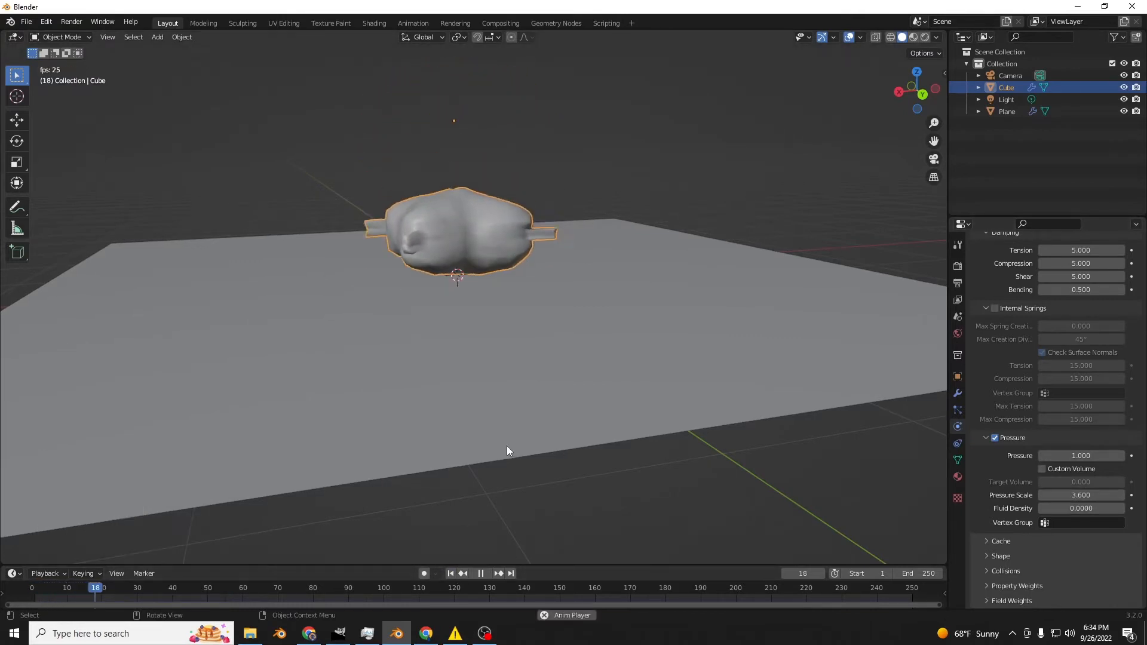
{"action": "key", "text": "space"}
- Increase the cloth's Pressure Scale to 16.6 and replay the simulation from the first frame
{"action": "left_click_drag", "start_coordinate": [1081, 496], "coordinate": [1123, 495]}
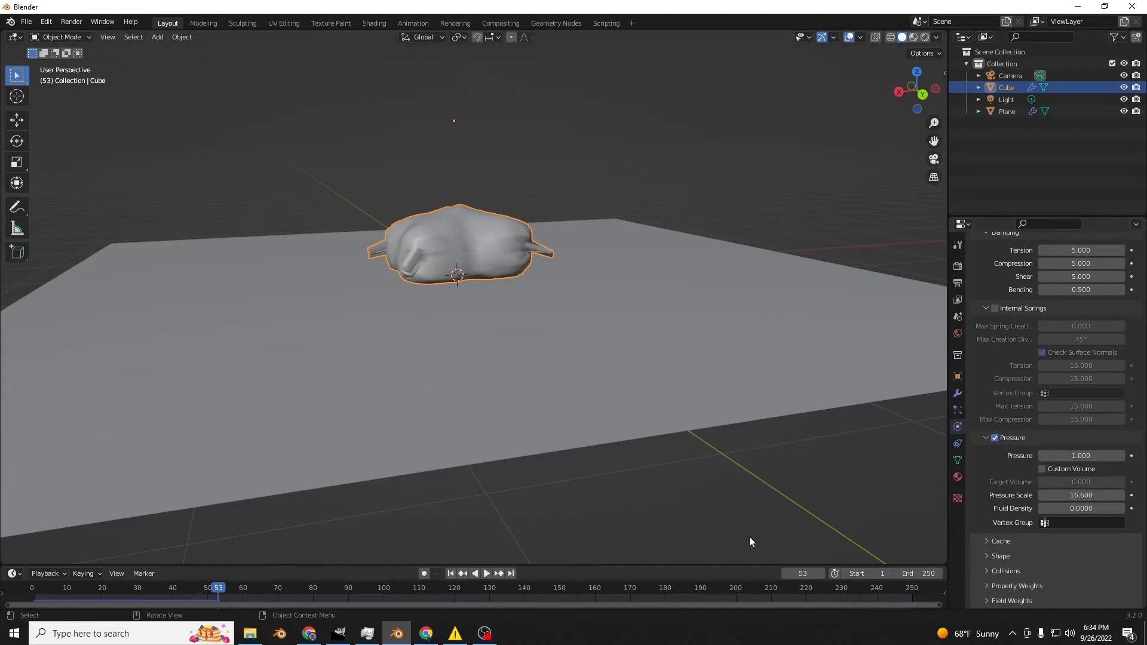
{"action": "left_click", "coordinate": [452, 573]}
{"action": "key", "text": "space"}
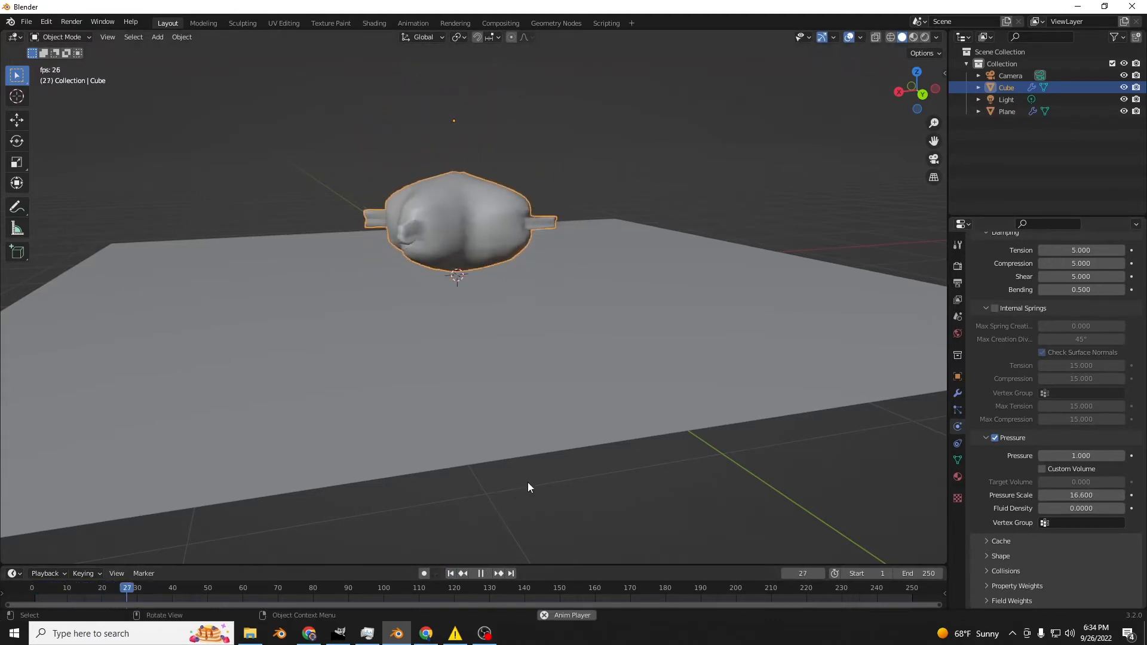
{"action": "key", "text": "space"}
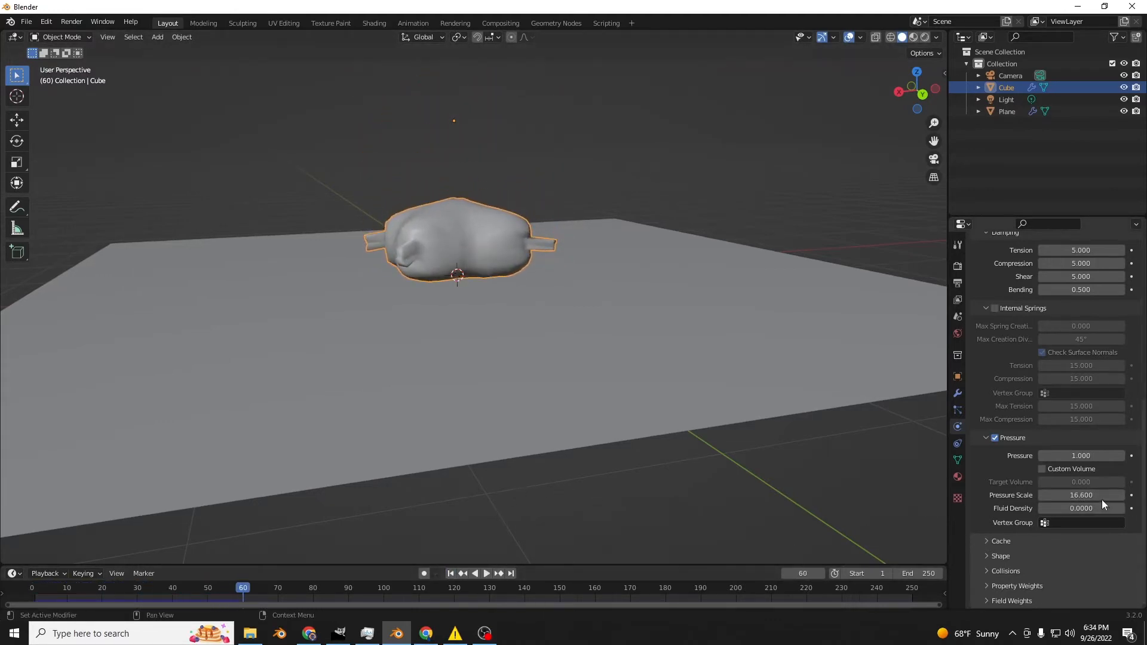
- Set the cloth's Pressure Scale to 8 and replay the simulation from the first frame, examining the cushion up close
{"action": "left_click", "coordinate": [452, 573]}
{"action": "key", "text": "space"}
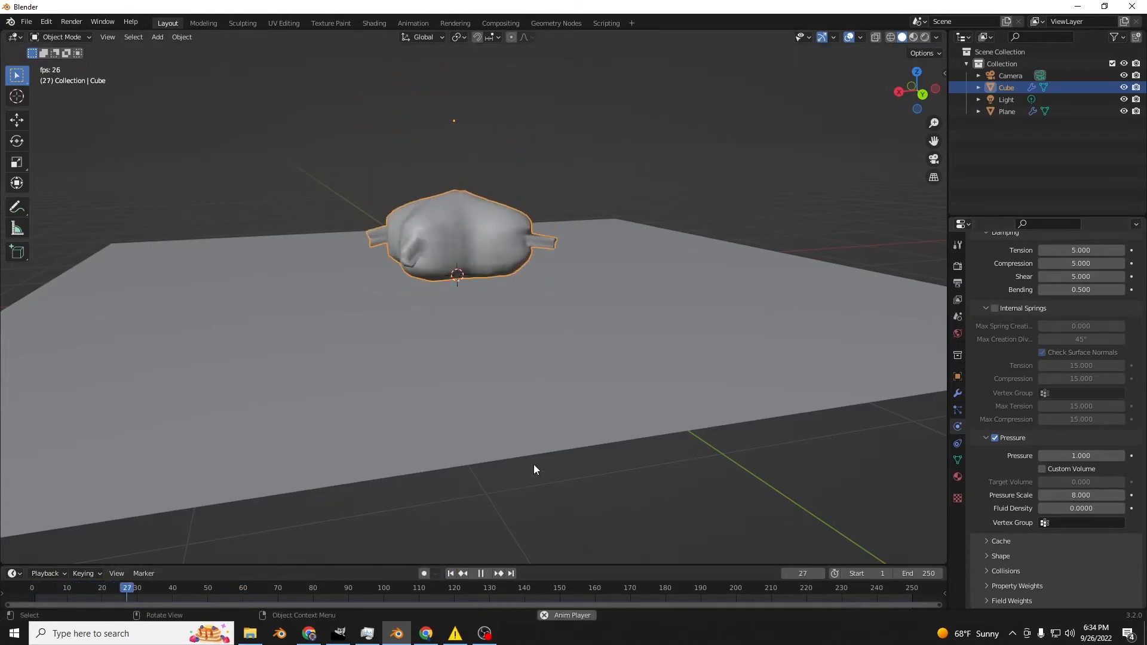
{"action": "middle_click_drag", "start_coordinate": [533, 464], "coordinate": [576, 501]}
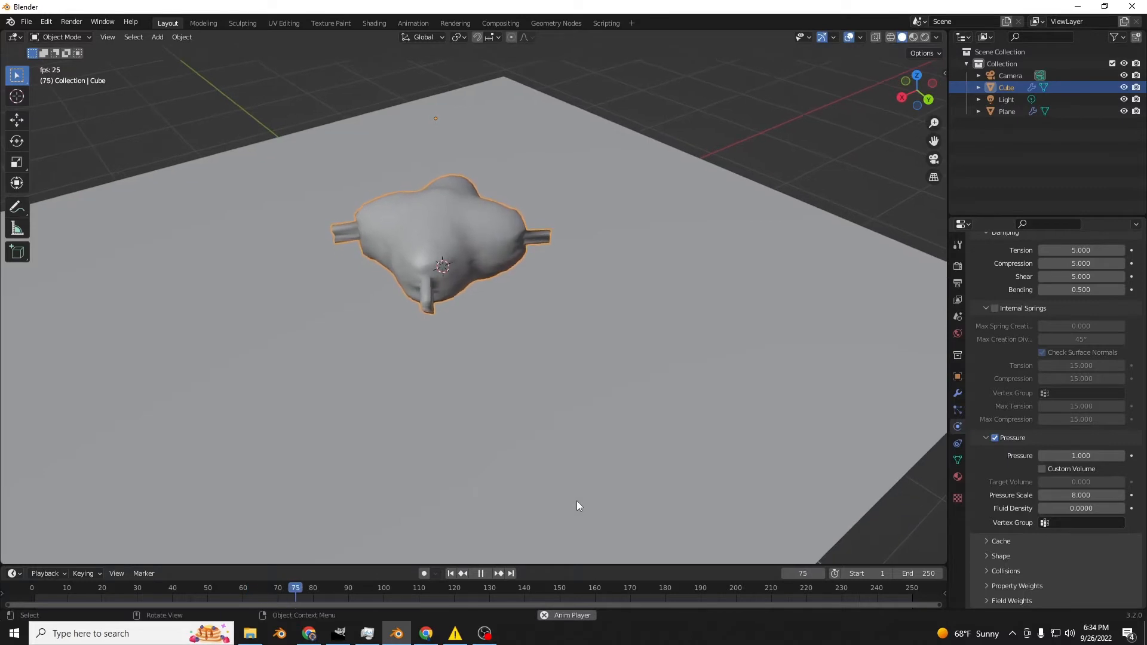
{"action": "key", "text": "space"}
{"action": "scroll", "coordinate": [640, 502], "scroll_direction": "up", "scroll_amount": 5}
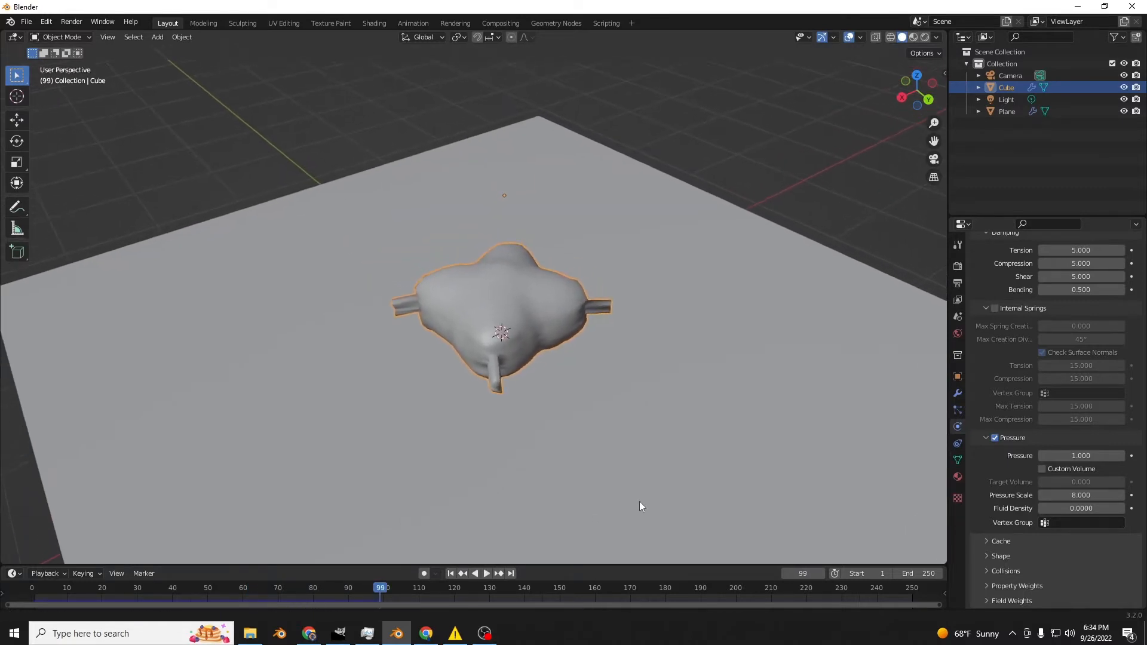
{"action": "key", "text": "space"}
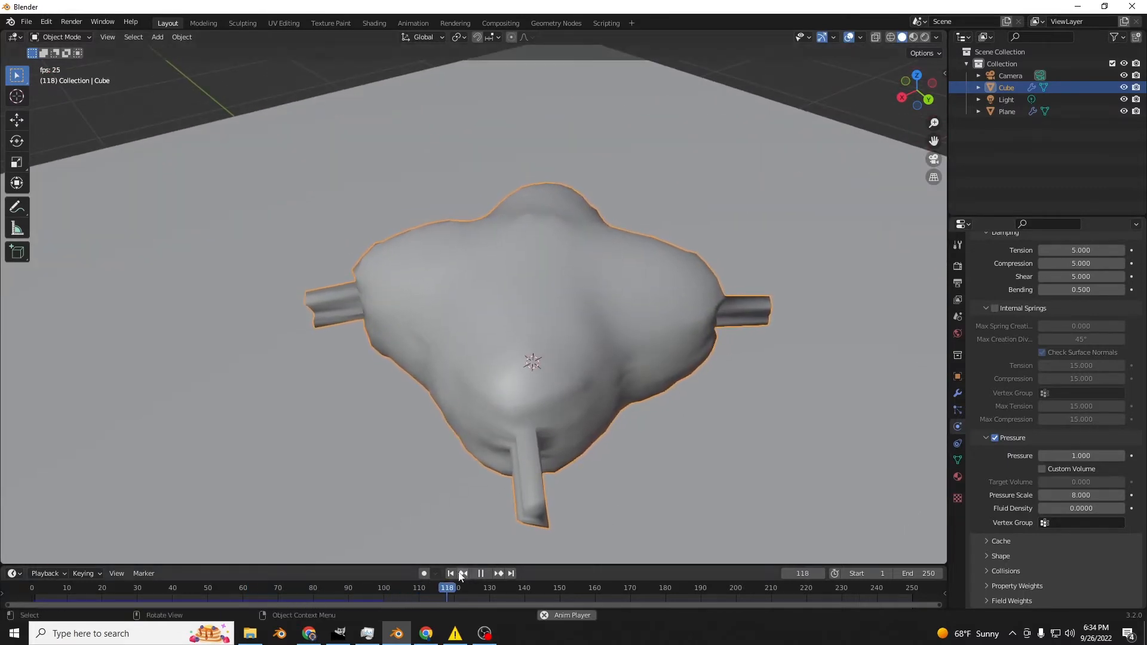
{"action": "key", "text": "shift+Left"}
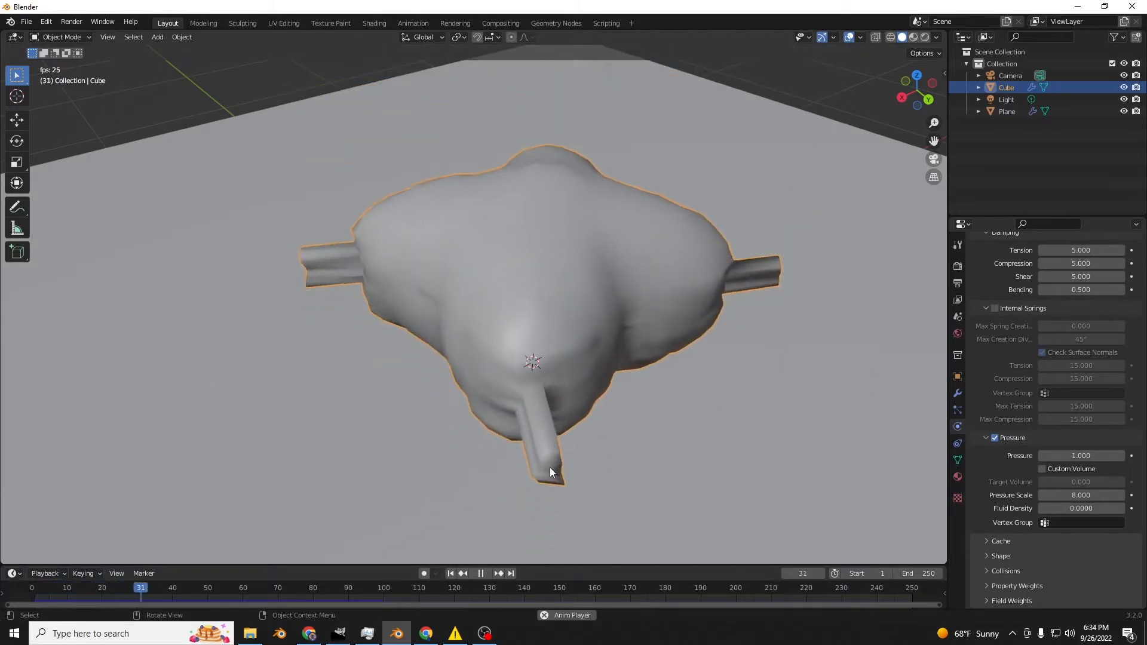
{"action": "key", "text": "space"}
{"action": "middle_click_drag", "start_coordinate": [772, 400], "coordinate": [688, 358]}
- Reset the cloth's Bending stiffness to 0 and replay the simulation from the first frame
{"action": "scroll", "coordinate": [1100, 409], "scroll_direction": "up", "scroll_amount": 4}
{"action": "scroll", "coordinate": [1100, 406], "scroll_direction": "up", "scroll_amount": 3}
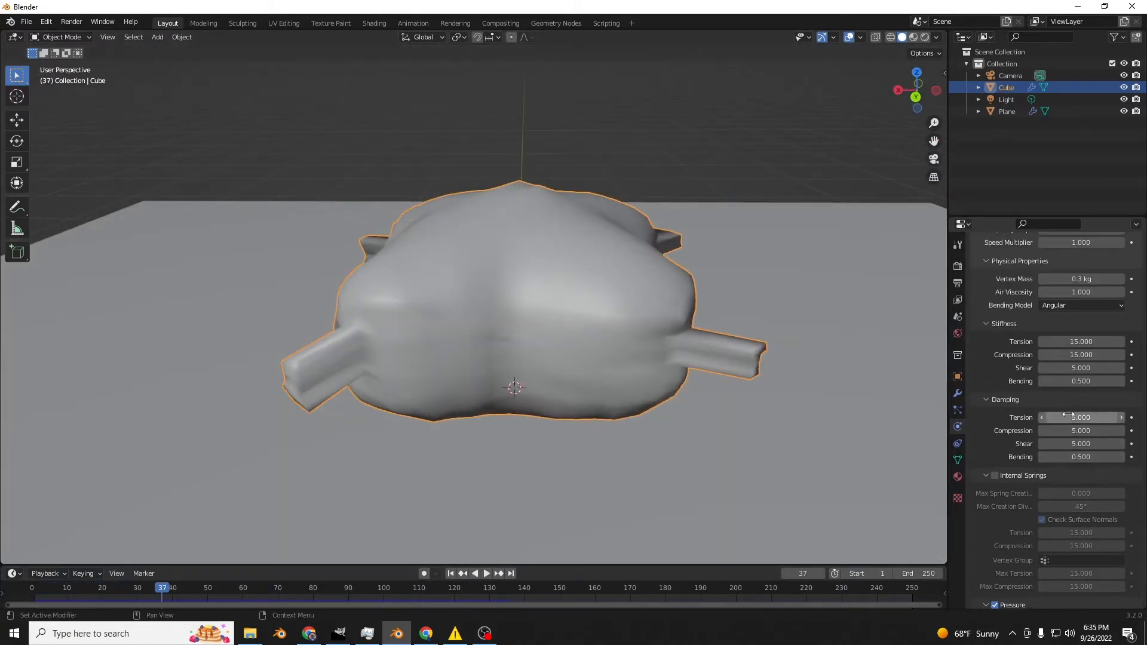
{"action": "key", "text": "BackSpace"}
{"action": "left_click", "coordinate": [451, 574]}
{"action": "key", "text": "space"}
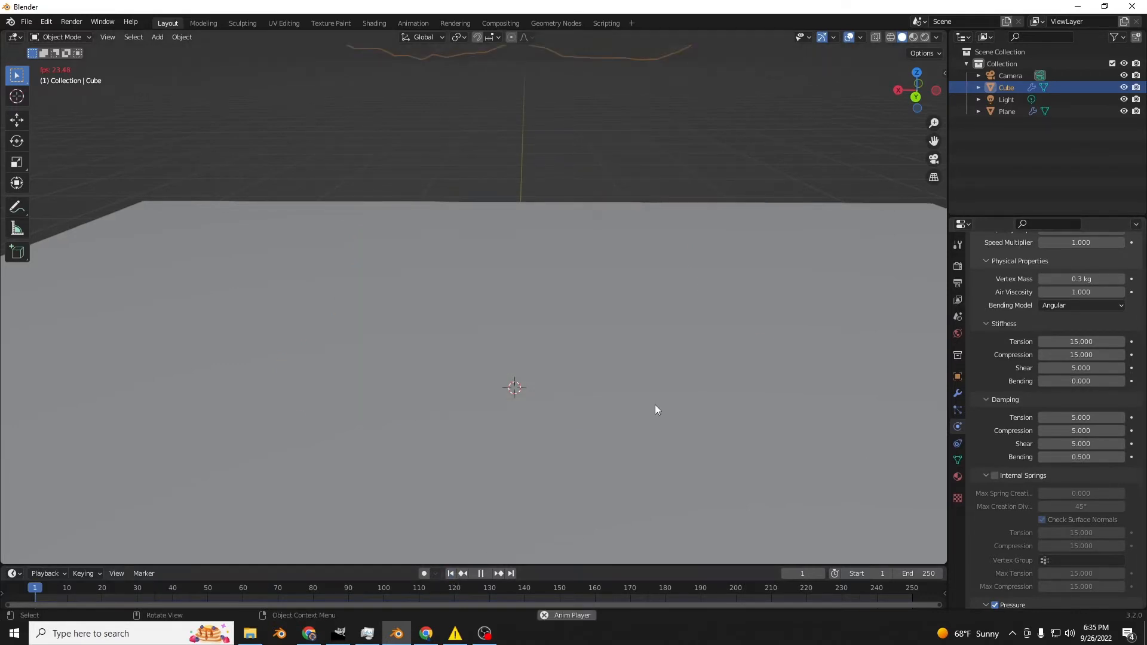
{"action": "middle_click_drag", "start_coordinate": [687, 413], "coordinate": [701, 433]}
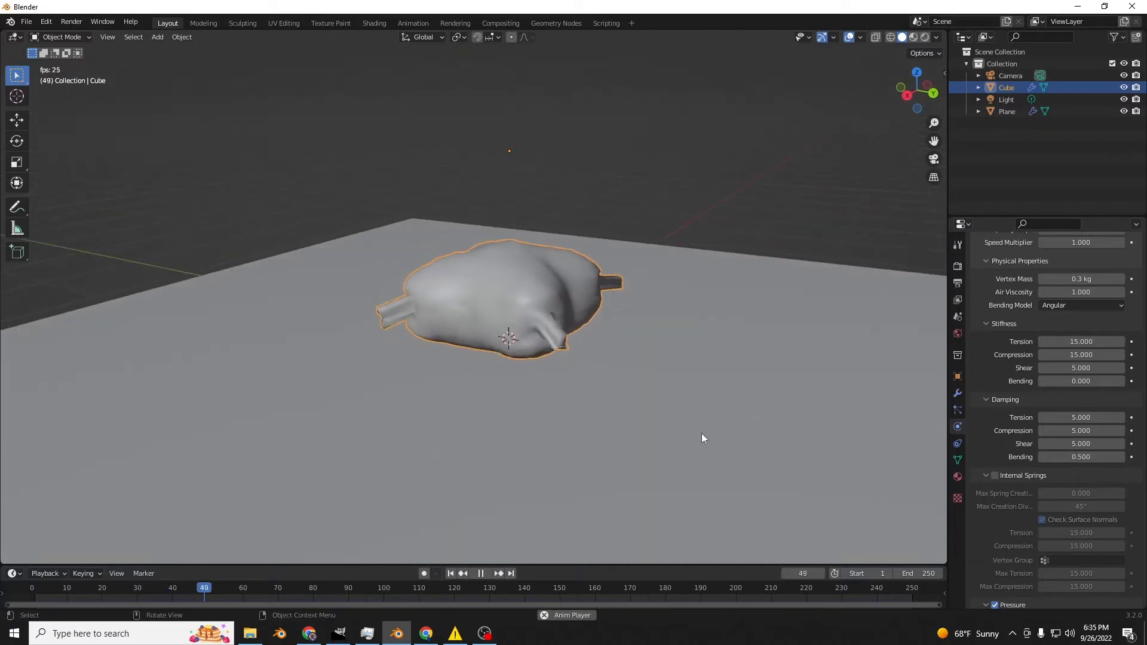
{"action": "key", "text": "space"}
{"action": "scroll", "coordinate": [1059, 481], "scroll_direction": "down", "scroll_amount": 6}
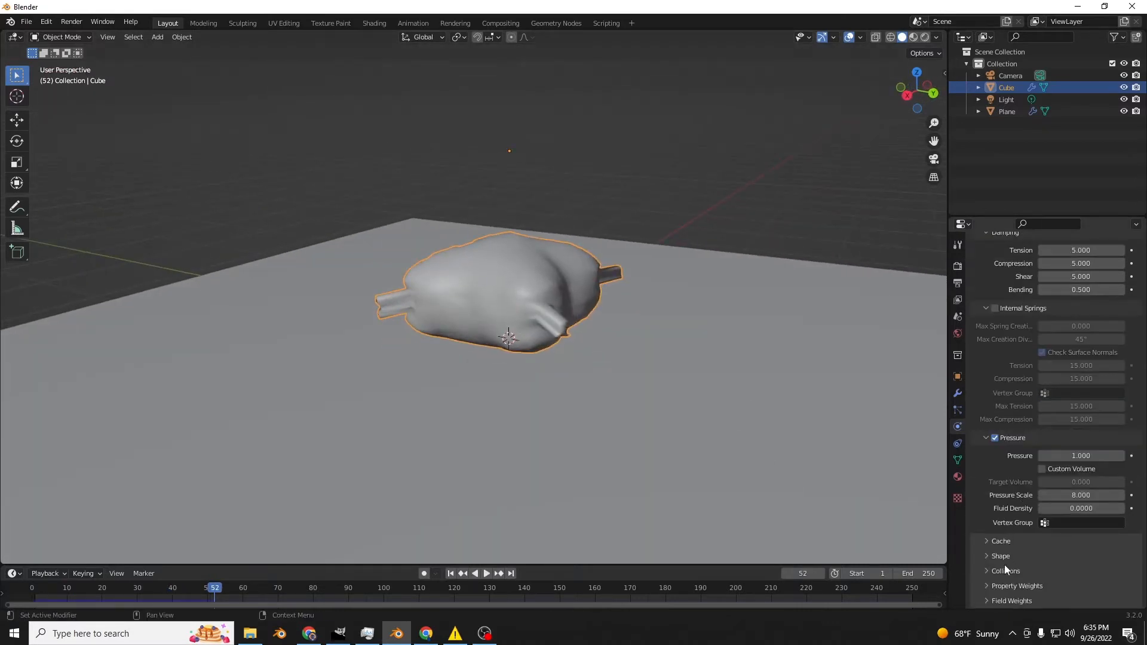
{"action": "left_click", "coordinate": [1001, 557]}
{"action": "left_click", "coordinate": [999, 556]}
- Enter Edit Mode on the cushion and select the single vertex at the centre of its top dip in vertex select mode
{"action": "left_click", "coordinate": [48, 37]}
{"action": "left_click", "coordinate": [57, 58]}
{"action": "middle_click_drag", "start_coordinate": [514, 371], "coordinate": [538, 287]}
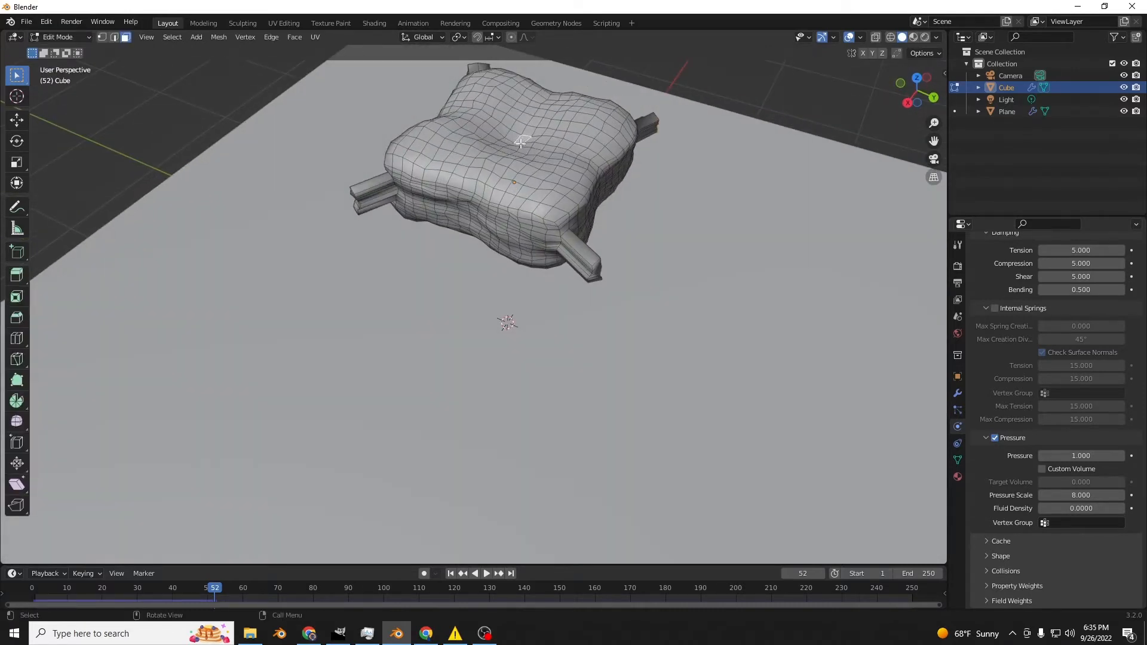
{"action": "left_click", "coordinate": [105, 38]}
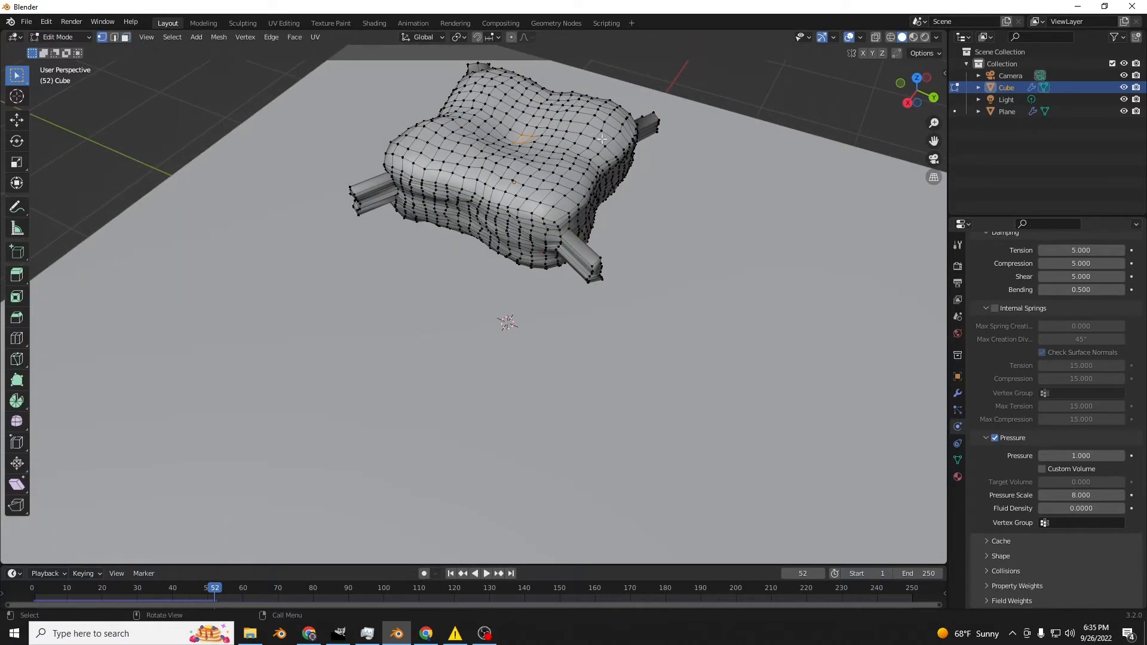
{"action": "scroll", "coordinate": [524, 137], "scroll_direction": "up", "scroll_amount": 2}
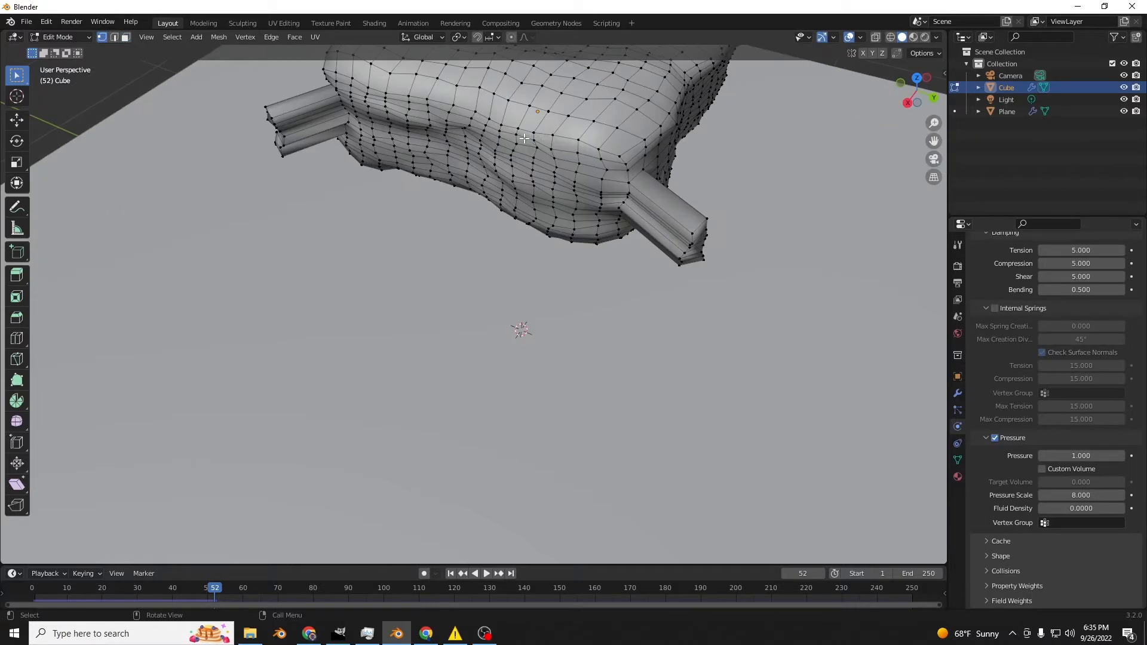
{"action": "middle_click_drag", "start_coordinate": [534, 139], "coordinate": [509, 241], "text": "shift"}
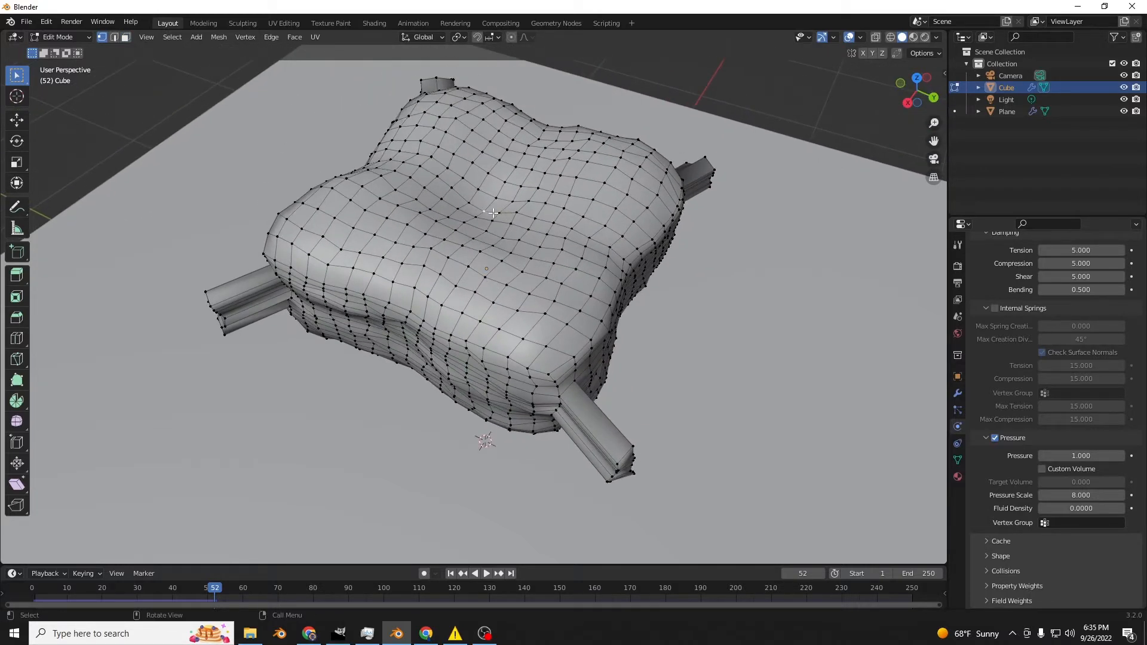
- Create a vertex group on the cushion, assign the selected vertex to it and return to Object Mode
{"action": "left_click", "coordinate": [957, 460]}
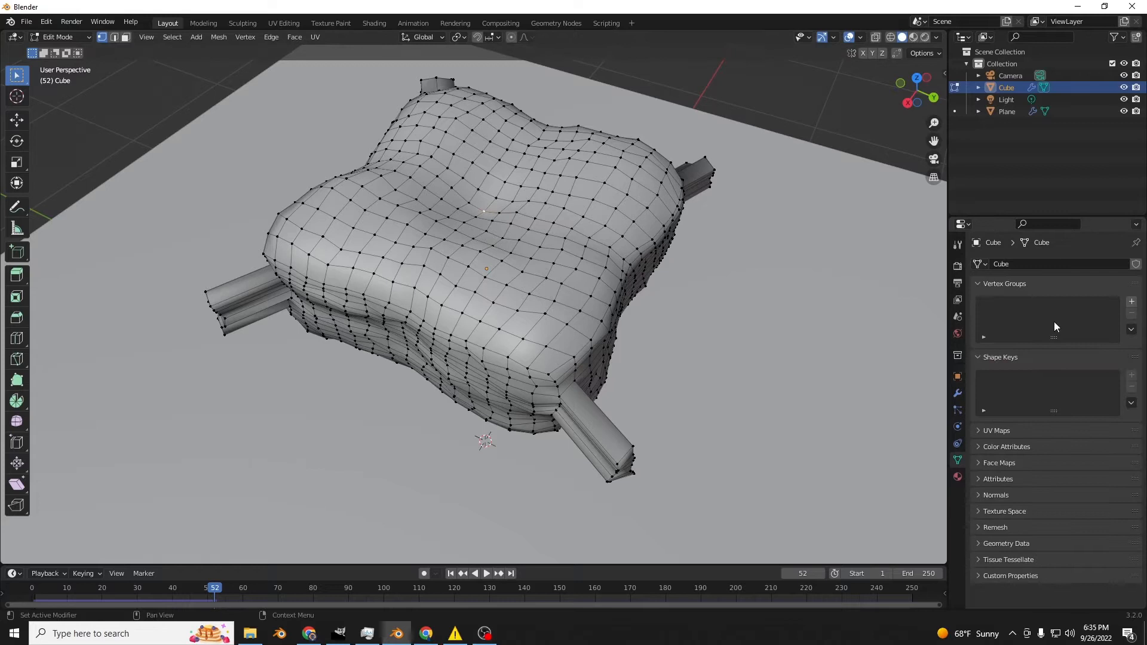
{"action": "left_click", "coordinate": [1131, 302]}
{"action": "left_click", "coordinate": [993, 377]}
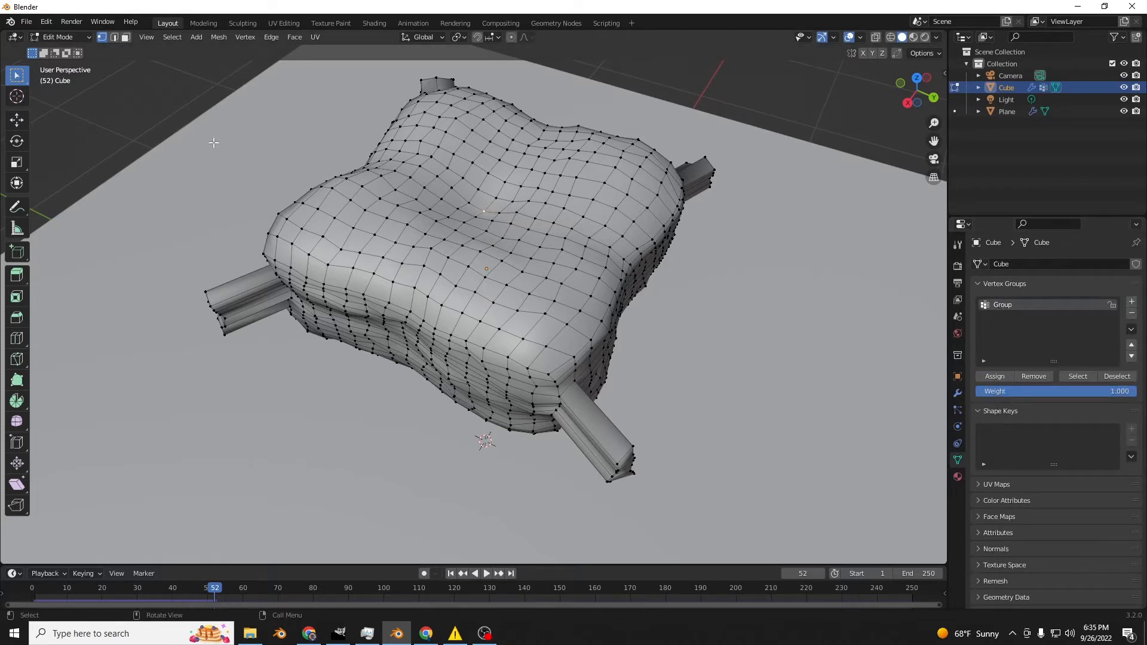
{"action": "left_click", "coordinate": [60, 37]}
{"action": "left_click", "coordinate": [60, 48]}
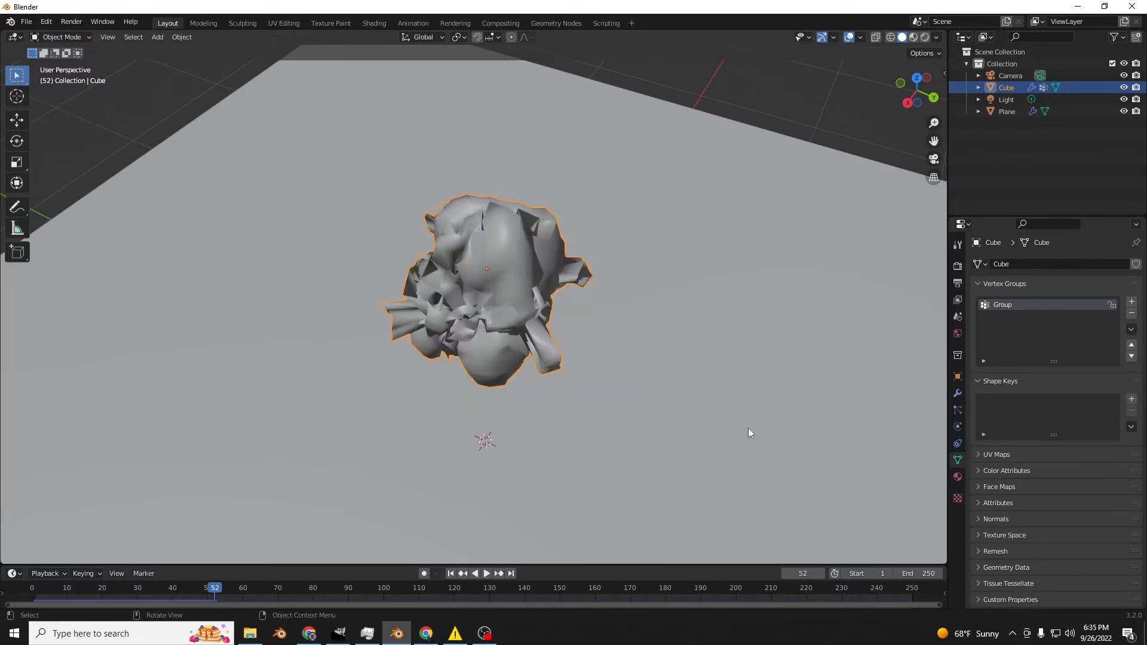
- Replay the simulation from the first frame, examine the cushion from the side and return to the start
{"action": "left_click", "coordinate": [454, 574]}
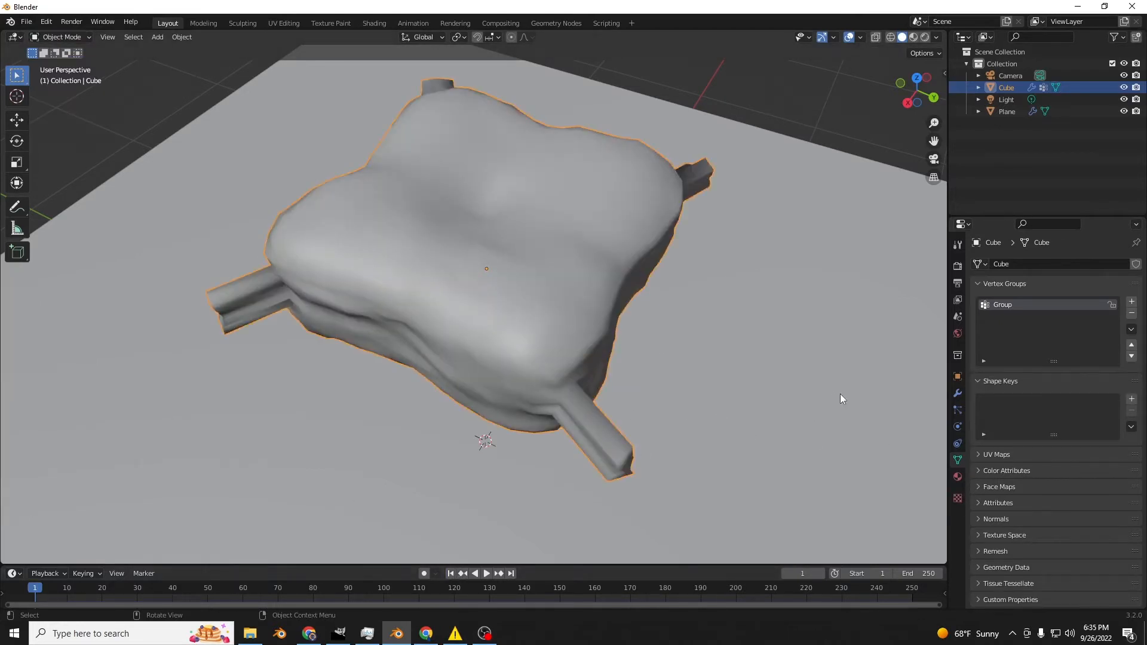
{"action": "key", "text": "space"}
{"action": "middle_click_drag", "start_coordinate": [845, 386], "coordinate": [868, 340]}
{"action": "key", "text": "space"}
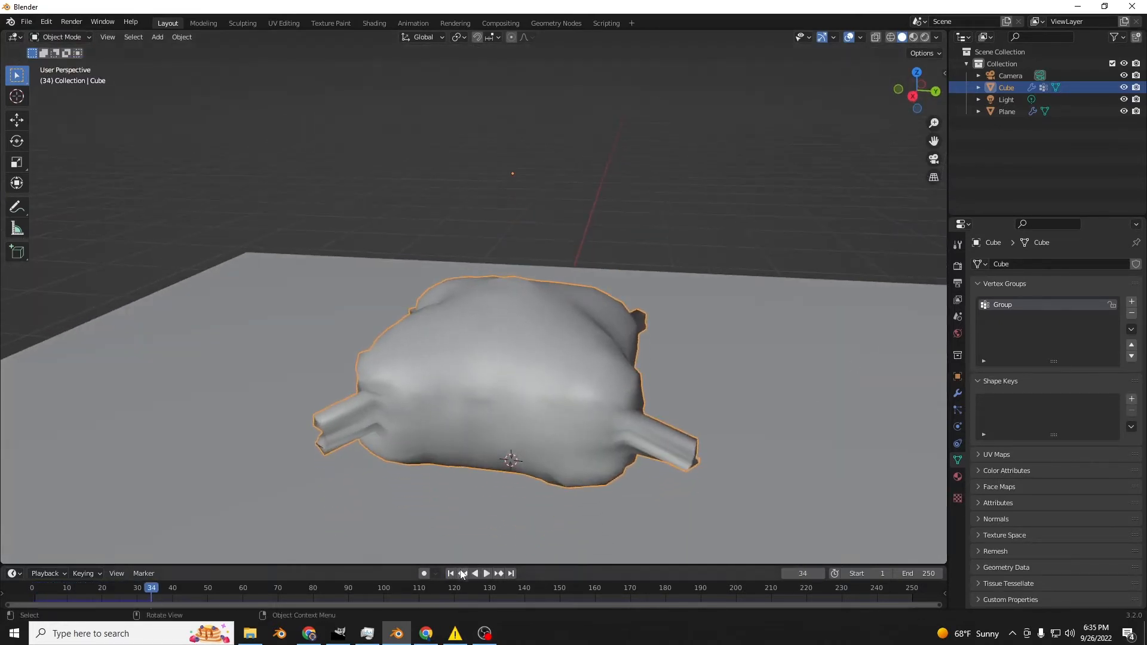
{"action": "key", "text": "shift+Left"}
- Assign the vertex group named Group as the Pin Group in the cloth's Shape settings
{"action": "left_click", "coordinate": [958, 426]}
{"action": "scroll", "coordinate": [1106, 526], "scroll_direction": "down", "scroll_amount": 10}
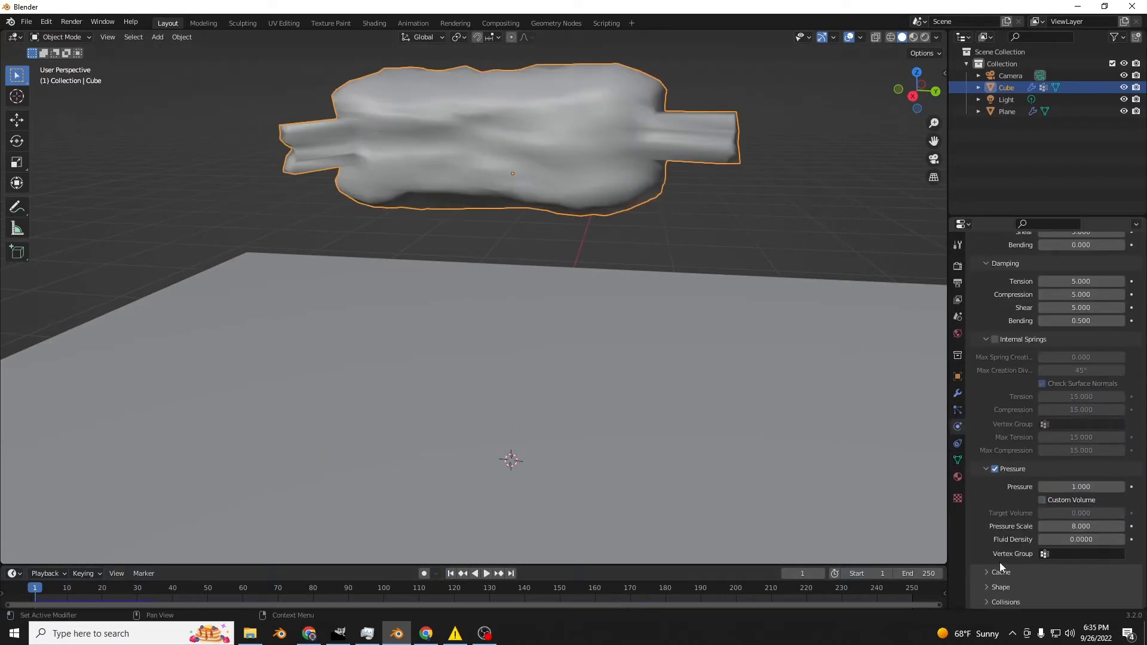
{"action": "left_click", "coordinate": [999, 587]}
{"action": "scroll", "coordinate": [1022, 562], "scroll_direction": "down", "scroll_amount": 5}
{"action": "left_click", "coordinate": [1078, 486]}
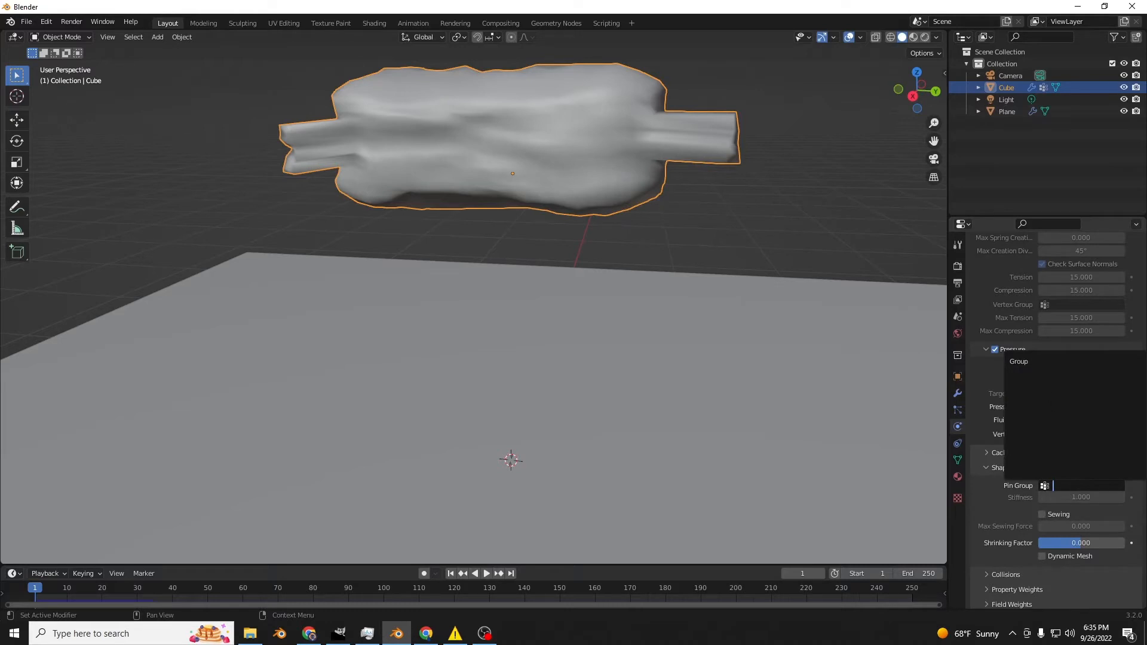
{"action": "left_click", "coordinate": [1019, 361]}
- Play the simulation and examine how the cushion hangs from its pinned top vertex
{"action": "key", "text": "space"}
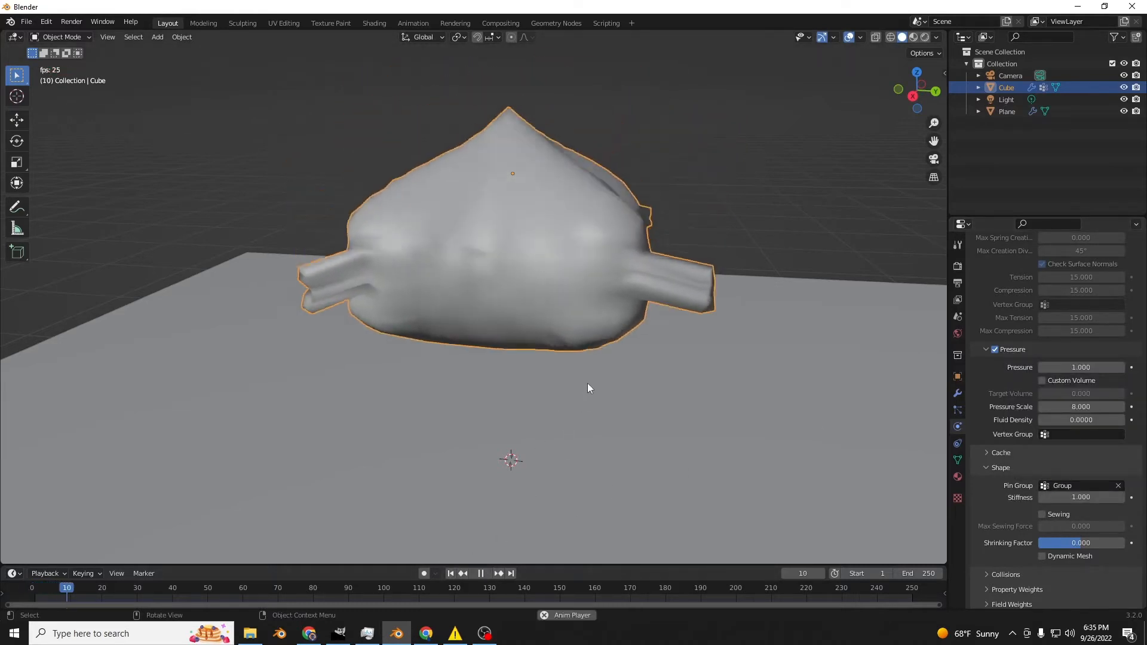
{"action": "mouse_move", "coordinate": [590, 382]}
{"action": "middle_mouse_down"}
{"action": "mouse_move", "coordinate": [683, 402]}
{"action": "mouse_move", "coordinate": [683, 426]}
{"action": "mouse_move", "coordinate": [584, 418]}
{"action": "mouse_move", "coordinate": [526, 396]}
{"action": "mouse_move", "coordinate": [565, 386]}
{"action": "mouse_move", "coordinate": [565, 429]}
{"action": "mouse_move", "coordinate": [601, 393]}
{"action": "middle_mouse_up"}
{"action": "scroll", "coordinate": [526, 396], "scroll_direction": "up", "scroll_amount": 5}
{"action": "scroll", "coordinate": [566, 385], "scroll_direction": "down", "scroll_amount": 5}
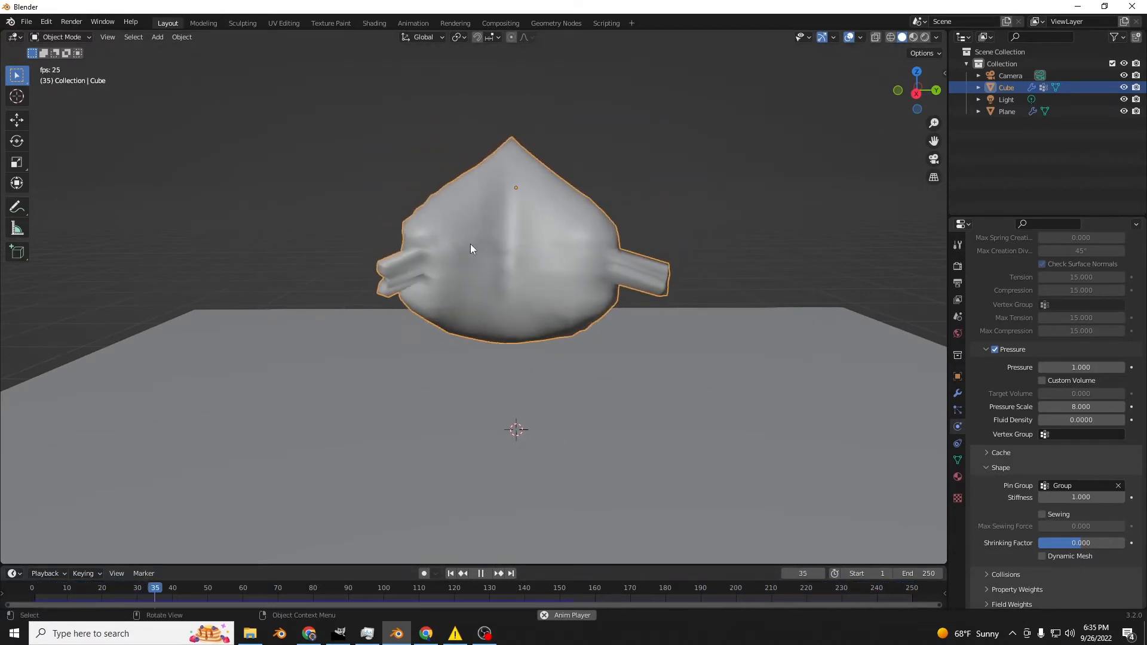
{"action": "key", "text": "space"}
- Clear the cloth's Pin Group and replay the simulation from the first frame
{"action": "left_click", "coordinate": [1118, 485]}
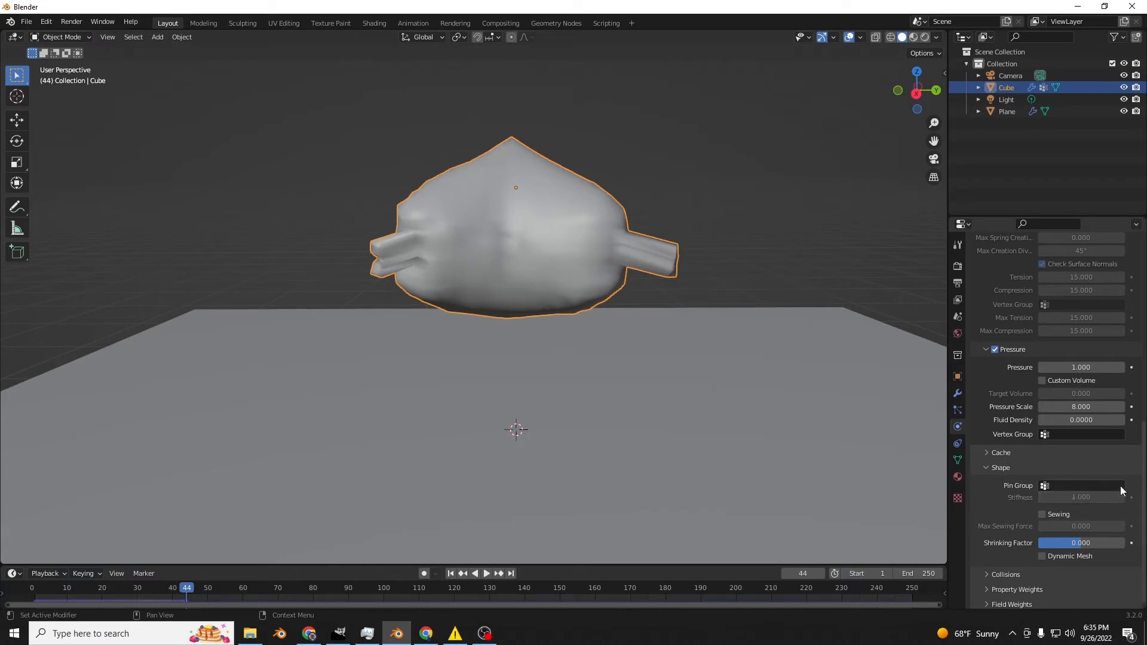
{"action": "left_click", "coordinate": [452, 574]}
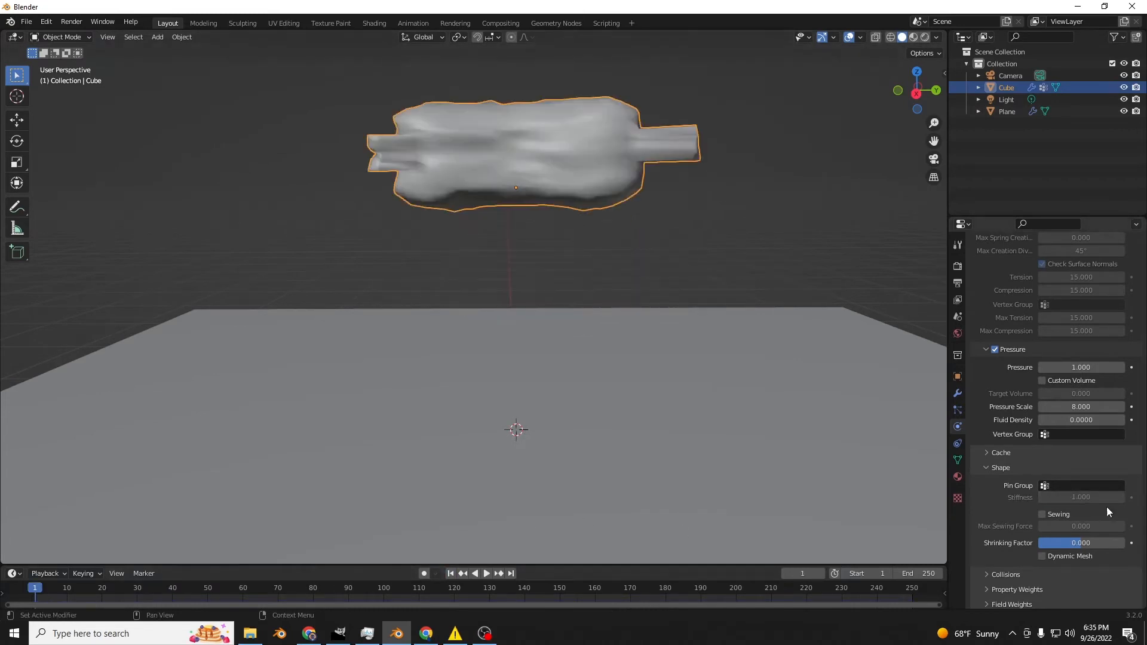
{"action": "scroll", "coordinate": [1015, 467], "scroll_direction": "up", "scroll_amount": 10}
{"action": "key", "text": "space"}
{"action": "middle_click_drag", "start_coordinate": [568, 383], "coordinate": [659, 355]}
{"action": "key", "text": "space"}
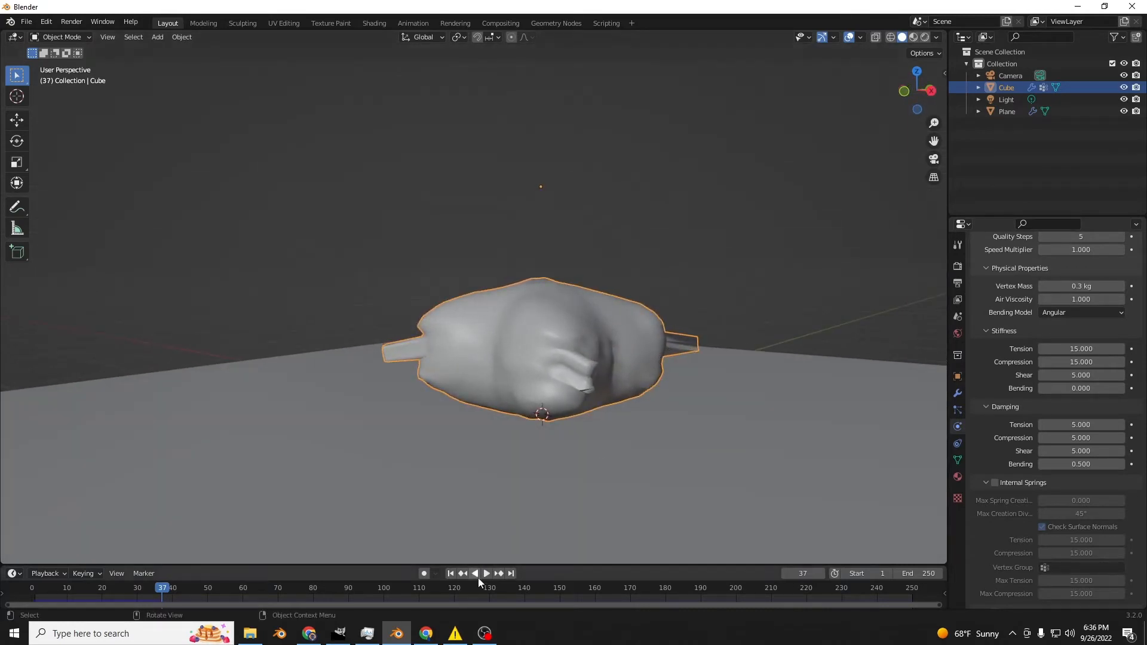
- Return to the first frame and add a cylinder mesh to the scene
{"action": "left_click", "coordinate": [451, 574]}
{"action": "middle_click_drag", "start_coordinate": [571, 435], "coordinate": [603, 412]}
{"action": "left_click", "coordinate": [157, 37]}
{"action": "mouse_move", "coordinate": [180, 50]}
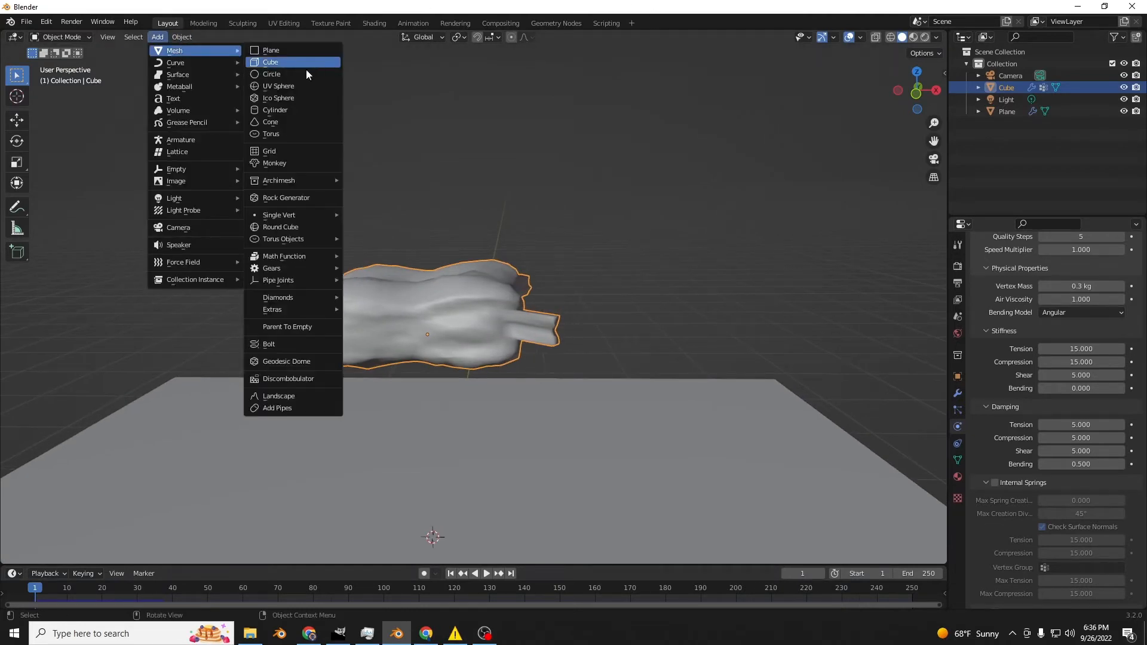
{"action": "left_click", "coordinate": [274, 110]}
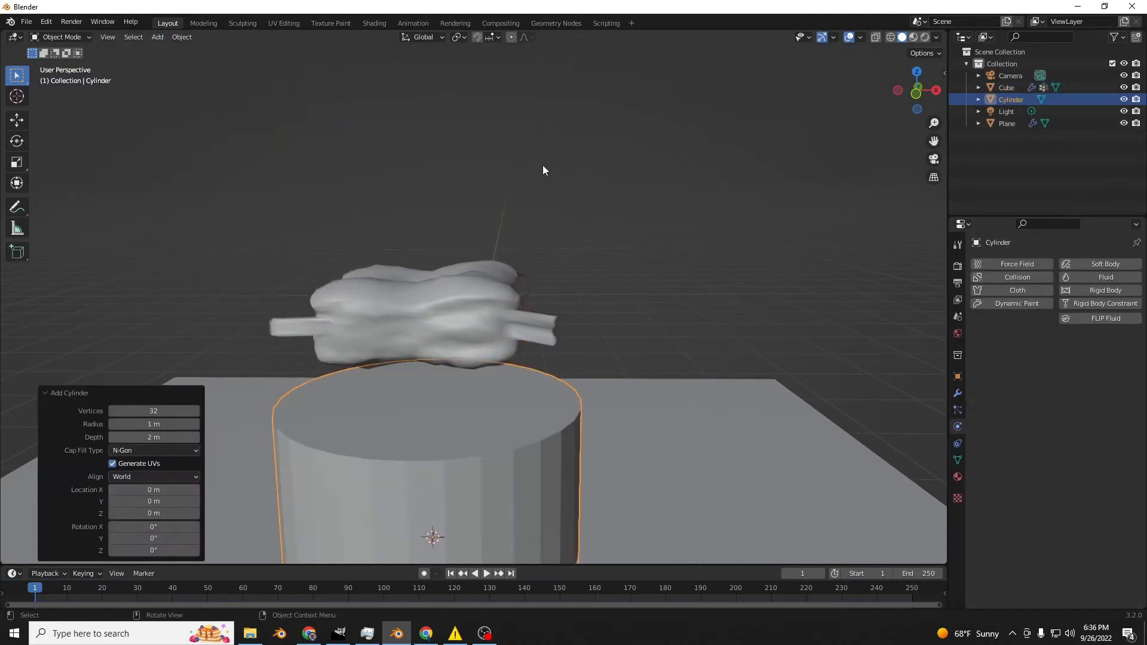
- Shade the cylinder smooth and enable Auto Smooth for its normals
{"action": "scroll", "coordinate": [538, 158], "scroll_direction": "down", "scroll_amount": 2}
{"action": "right_click", "coordinate": [441, 365]}
{"action": "left_click", "coordinate": [441, 365]}
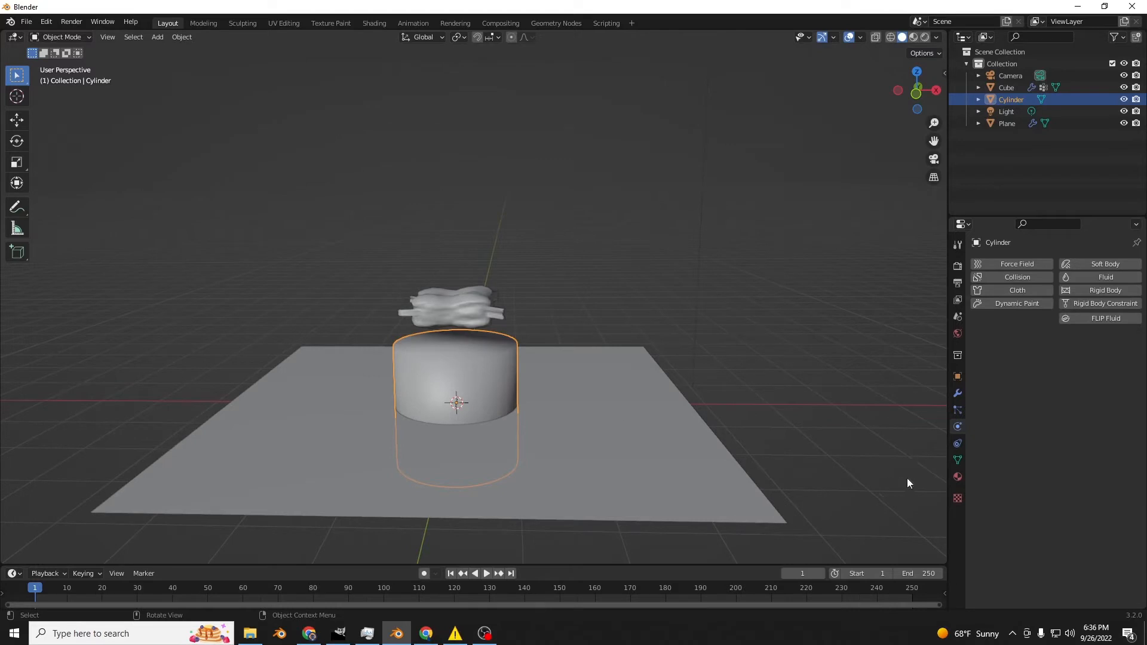
{"action": "left_click", "coordinate": [957, 460]}
{"action": "left_click", "coordinate": [995, 495]}
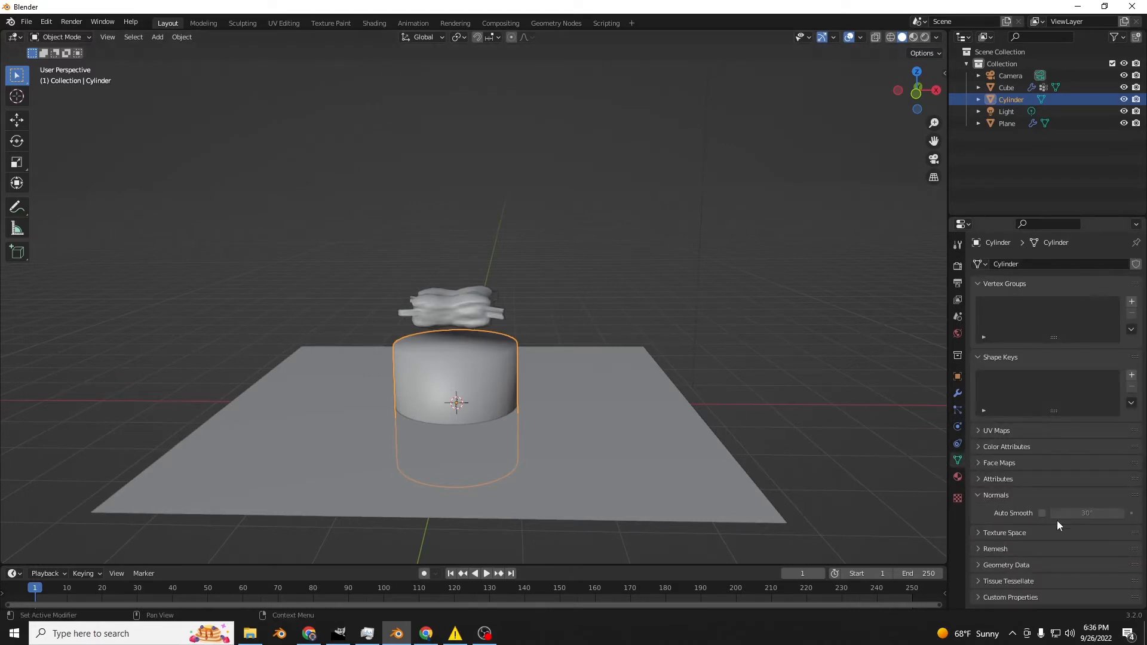
{"action": "left_click", "coordinate": [1042, 513]}
- Move the cylinder about 6.69 m along the X axis, clear of the plane
{"action": "middle_click_drag", "start_coordinate": [687, 418], "coordinate": [469, 421]}
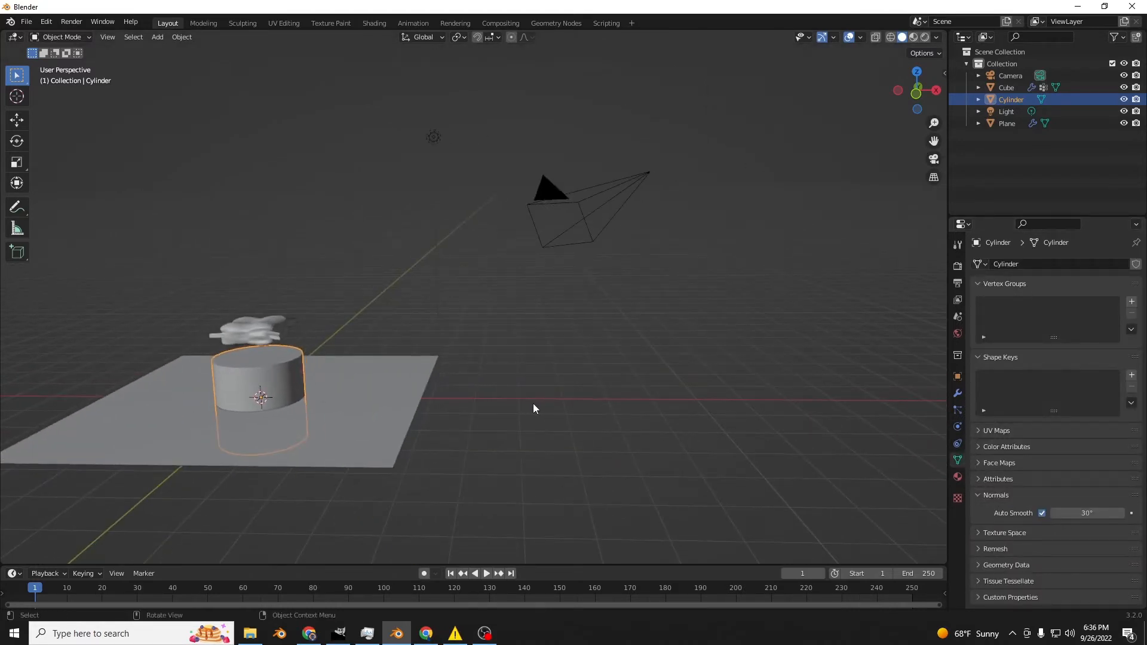
{"action": "key", "text": "g"}
{"action": "key", "text": "x"}
{"action": "left_click", "coordinate": [819, 389]}
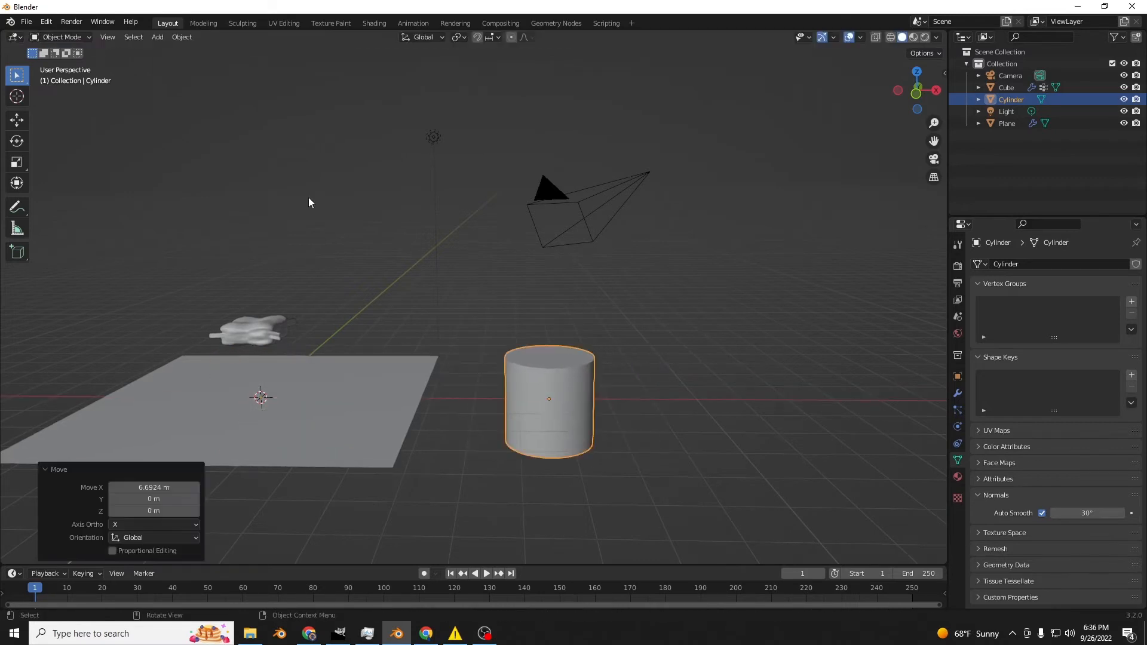
- Enter Edit Mode on the cylinder and scale its whole mesh down uniformly to about 0.013
{"action": "left_click", "coordinate": [60, 37]}
{"action": "left_click", "coordinate": [57, 58]}
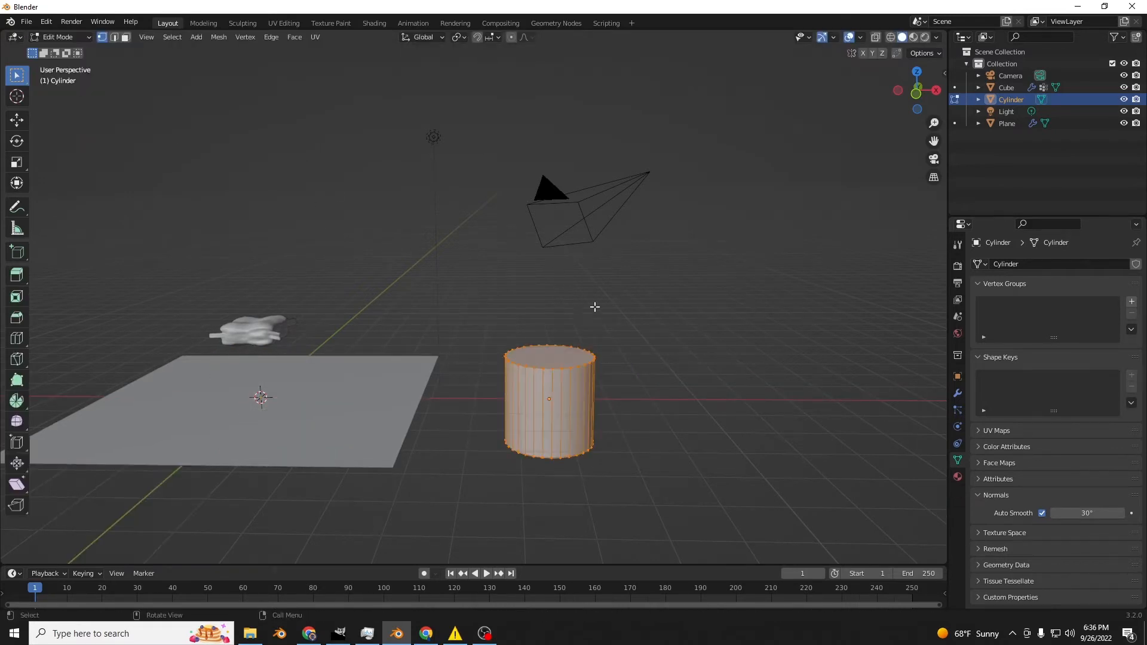
{"action": "scroll", "coordinate": [697, 351], "scroll_direction": "up", "scroll_amount": 3}
{"action": "middle_click_drag", "start_coordinate": [697, 351], "coordinate": [497, 197], "text": "shift"}
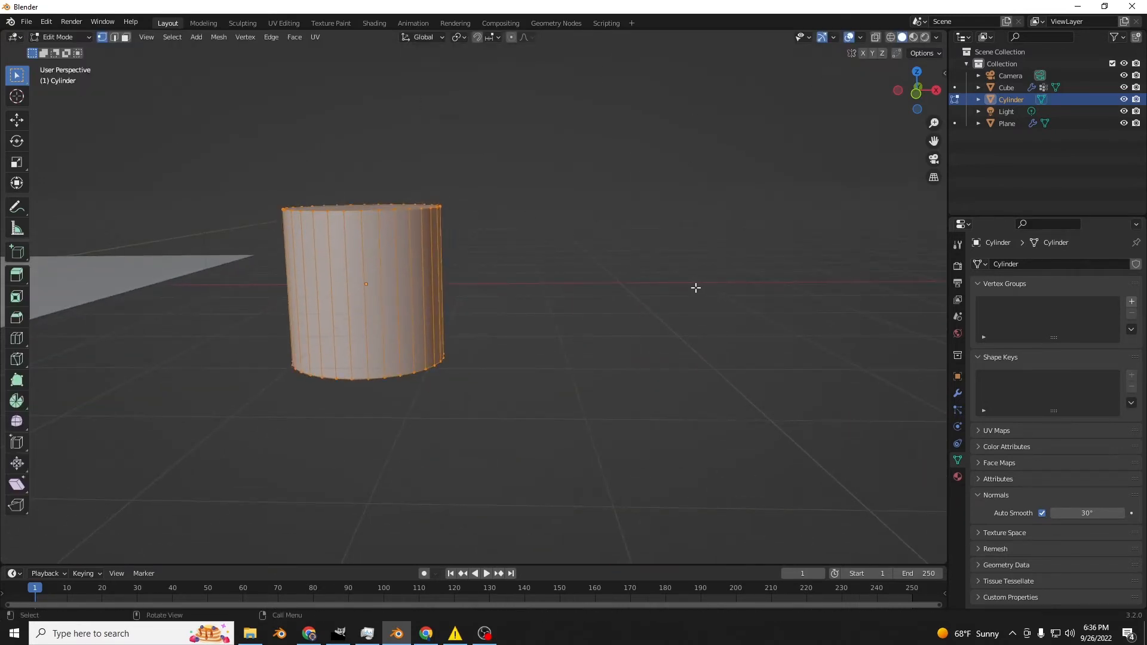
{"action": "key", "text": "s"}
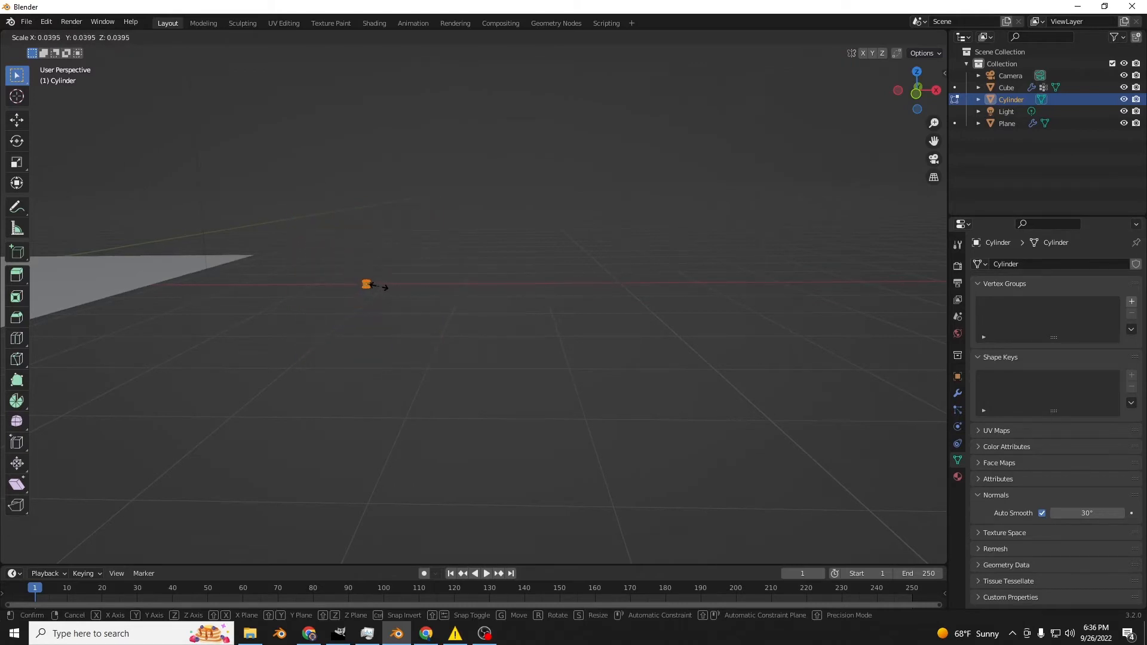
{"action": "left_click", "coordinate": [371, 285]}
- Stretch the cylinder mesh along the Z axis by a factor of about 41
{"action": "scroll", "coordinate": [445, 285], "scroll_direction": "down", "scroll_amount": 3}
{"action": "key", "text": "s"}
{"action": "key", "text": "z"}
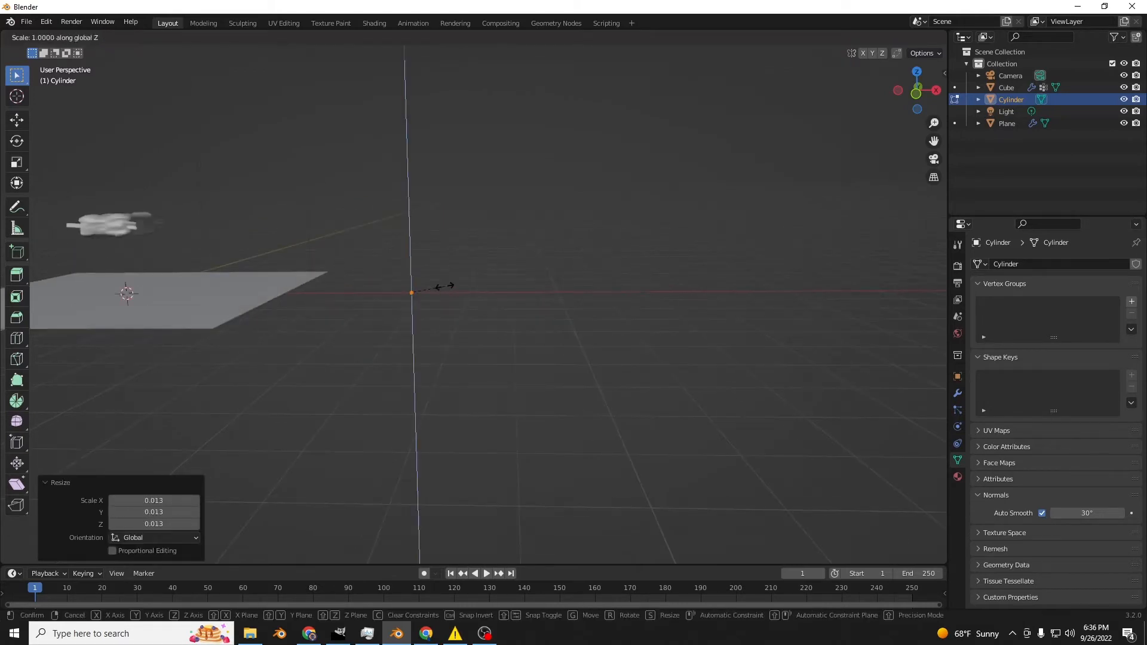
{"action": "left_click", "coordinate": [778, 298]}
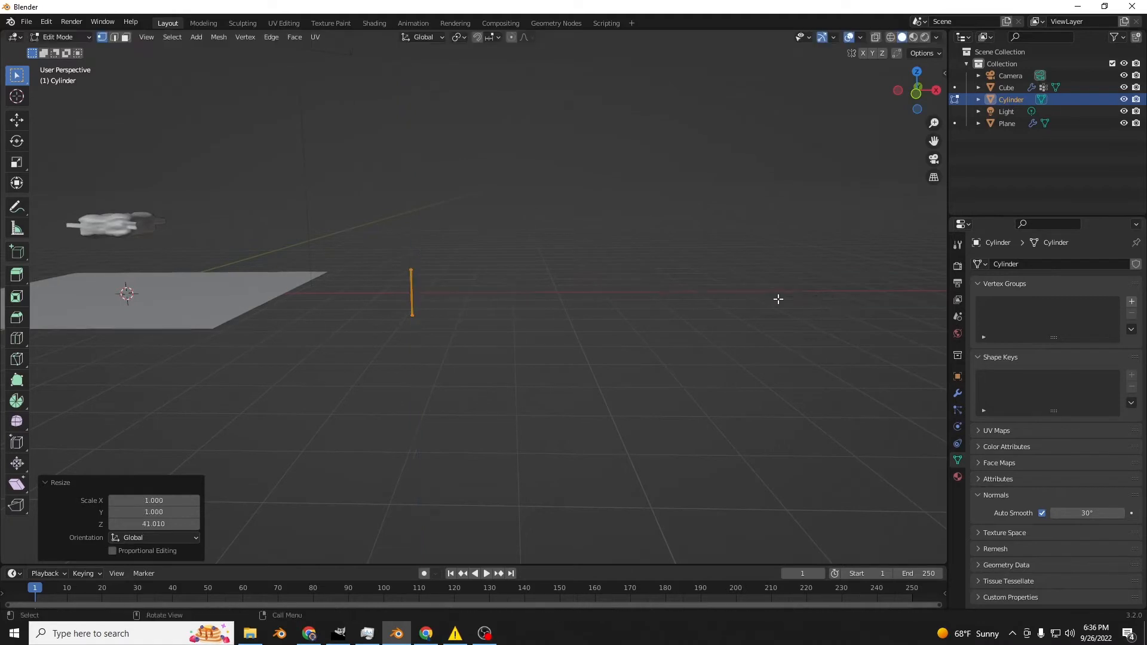
- Scale the cylinder mesh uniformly to about 0.305, and stretch it along Z by about 6.14
{"action": "key", "text": "s"}
{"action": "left_click", "coordinate": [537, 293]}
{"action": "key", "text": "s"}
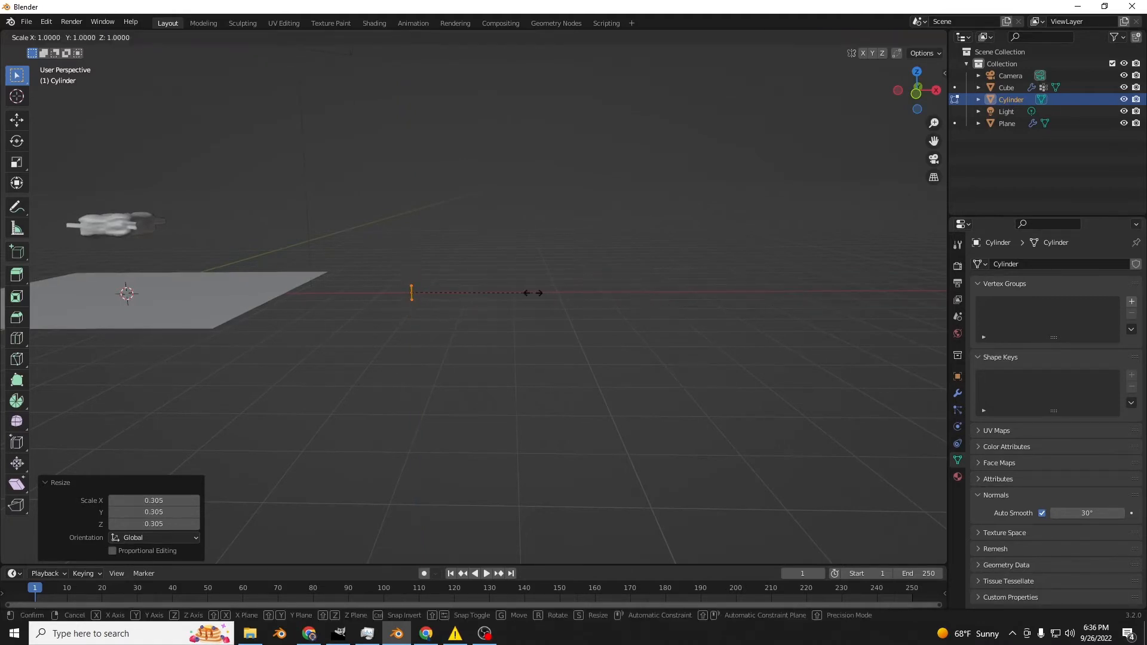
{"action": "key", "text": "z"}
{"action": "left_click", "coordinate": [372, 358]}
{"action": "key", "text": "KP_Decimal"}
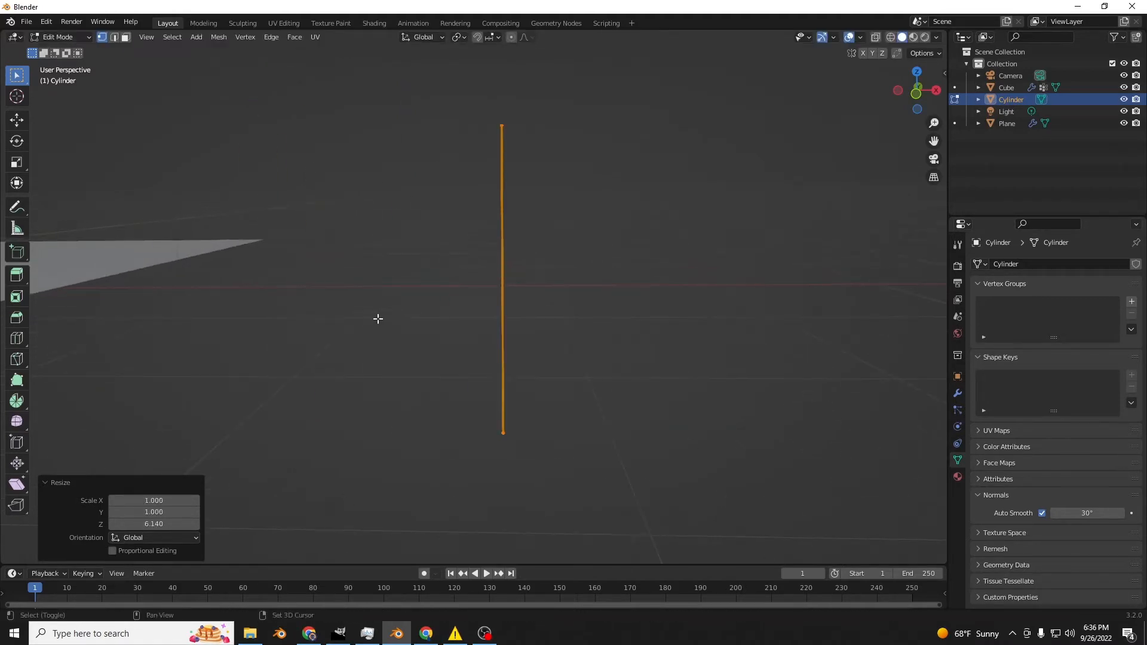
- Inspect the thin cylinder with the viewport overlays temporarily hidden
{"action": "left_click", "coordinate": [849, 38]}
{"action": "scroll", "coordinate": [802, 174], "scroll_direction": "up", "scroll_amount": 6}
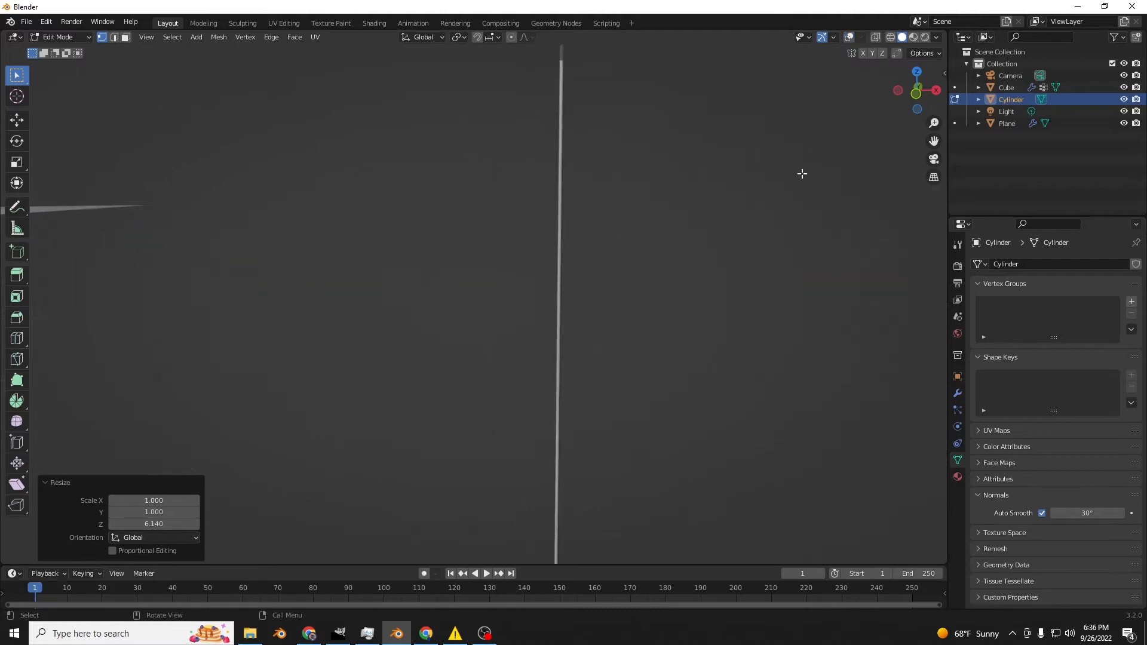
{"action": "left_click", "coordinate": [849, 37]}
{"action": "scroll", "coordinate": [681, 269], "scroll_direction": "down", "scroll_amount": 3}
- Select the cylinder's bottom end face in face selection mode and scale it to about 2.044
{"action": "middle_click_drag", "start_coordinate": [681, 269], "coordinate": [495, 219]}
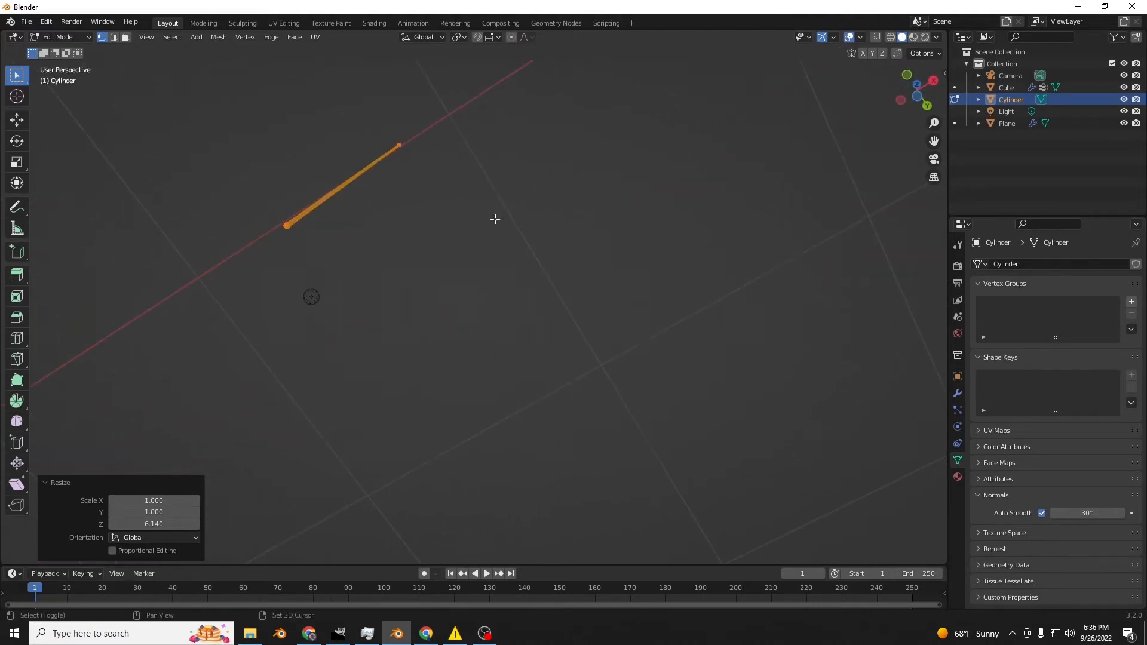
{"action": "left_click", "coordinate": [129, 37]}
{"action": "scroll", "coordinate": [348, 236], "scroll_direction": "up", "scroll_amount": 3}
{"action": "middle_click_drag", "start_coordinate": [348, 235], "coordinate": [505, 312], "text": "shift"}
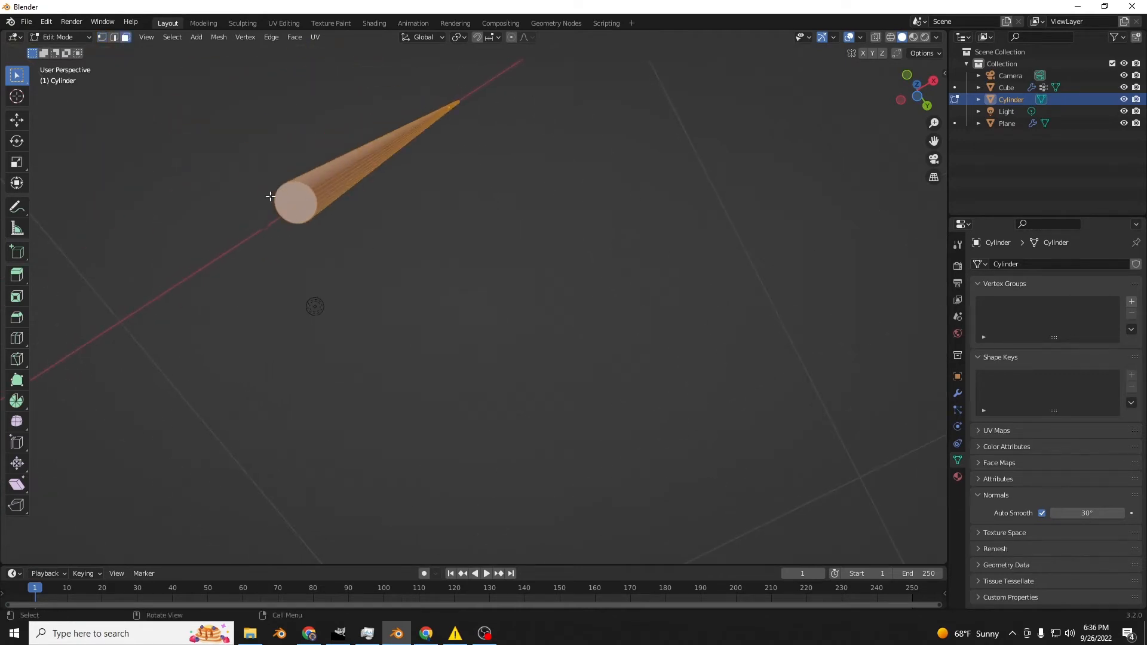
{"action": "left_click", "coordinate": [294, 199]}
{"action": "middle_click_drag", "start_coordinate": [346, 231], "coordinate": [505, 295]}
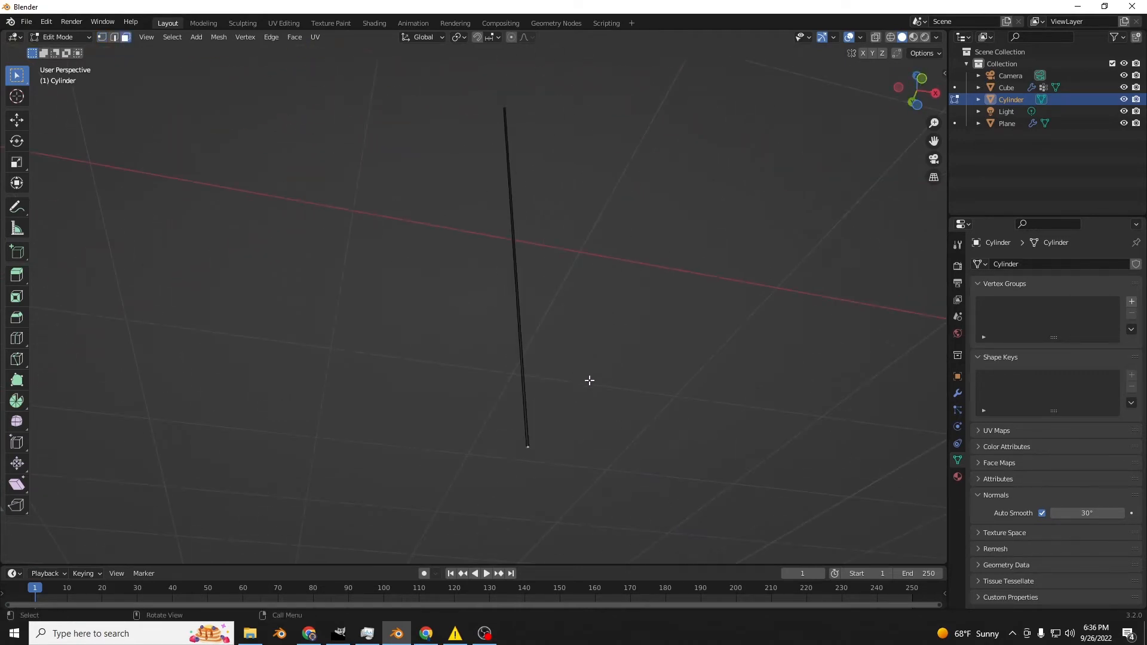
{"action": "key", "text": "s"}
{"action": "left_click", "coordinate": [705, 398]}
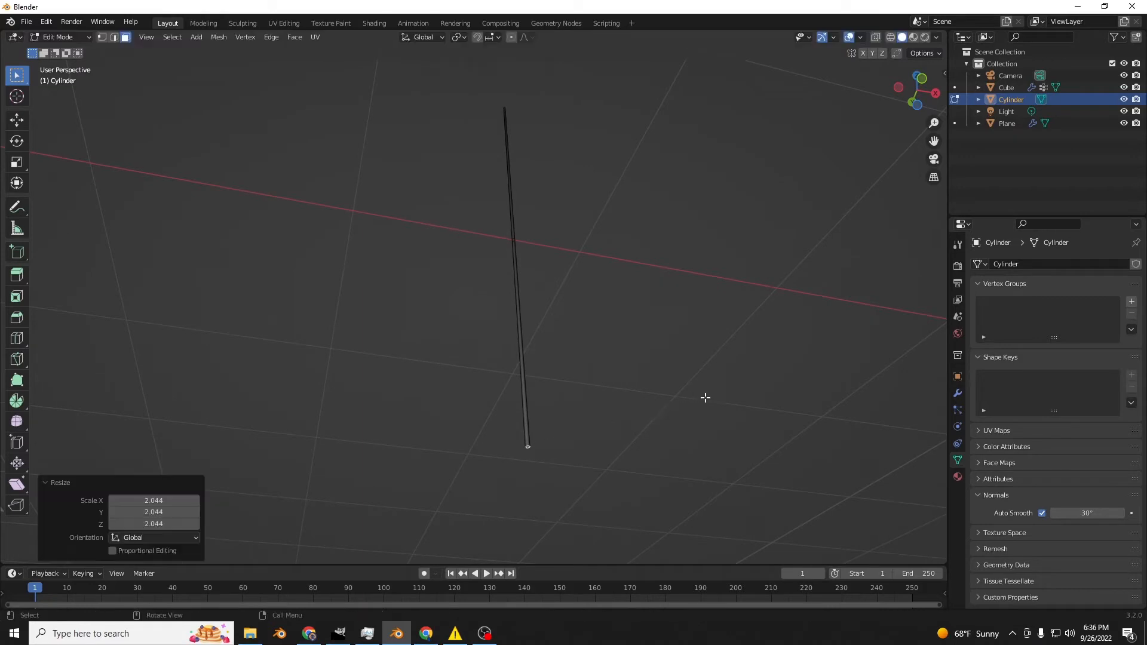
{"action": "key", "text": "e"}
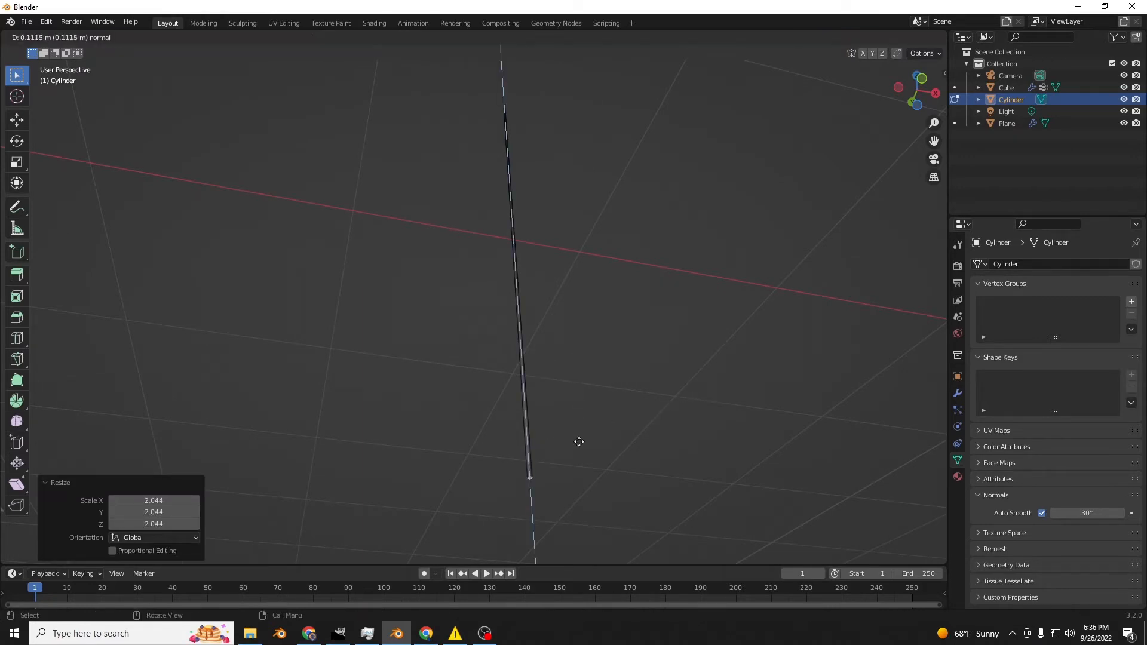
{"action": "left_click", "coordinate": [582, 458]}
{"action": "key", "text": "ctrl+z"}
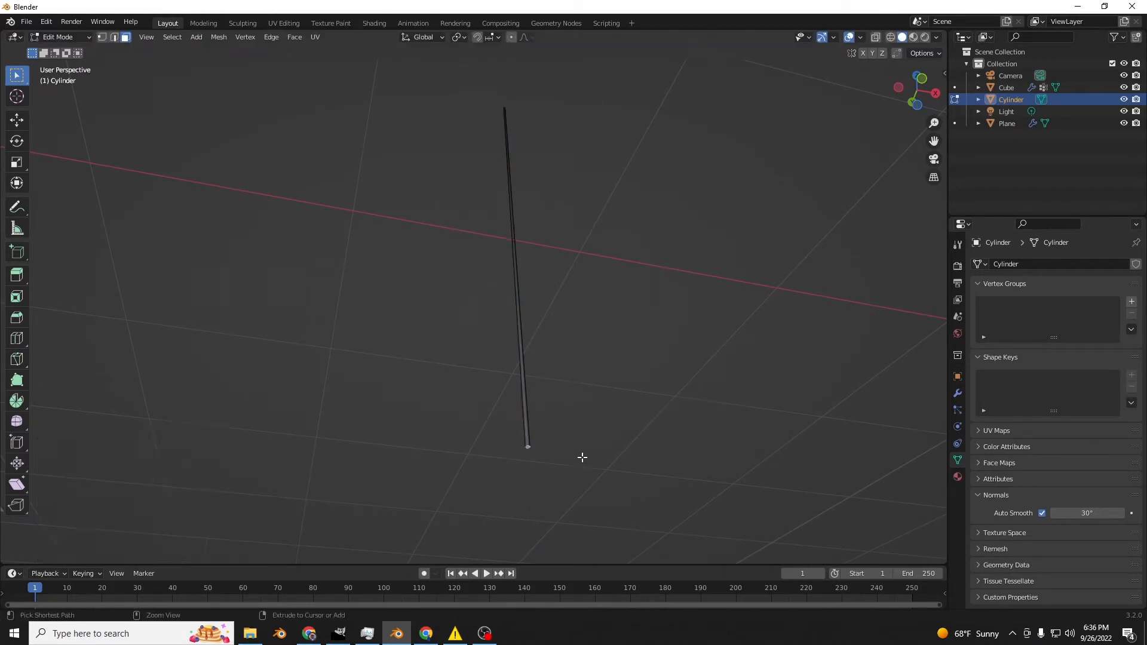
- Extrude the bottom end face in place and scale the new face to about 2.836
{"action": "key", "text": "e"}
{"action": "right_click", "coordinate": [582, 448]}
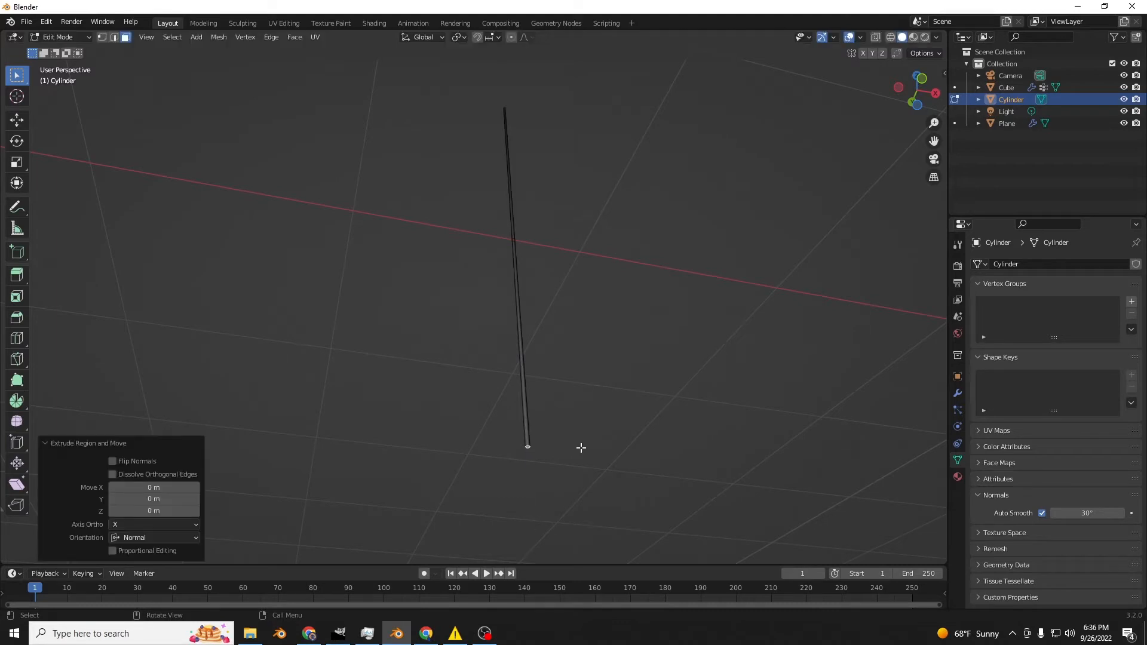
{"action": "key", "text": "s"}
{"action": "left_click", "coordinate": [679, 449]}
- Extrude the widened bottom face about 0.178 m outward to form a thicker end section
{"action": "key", "text": "e"}
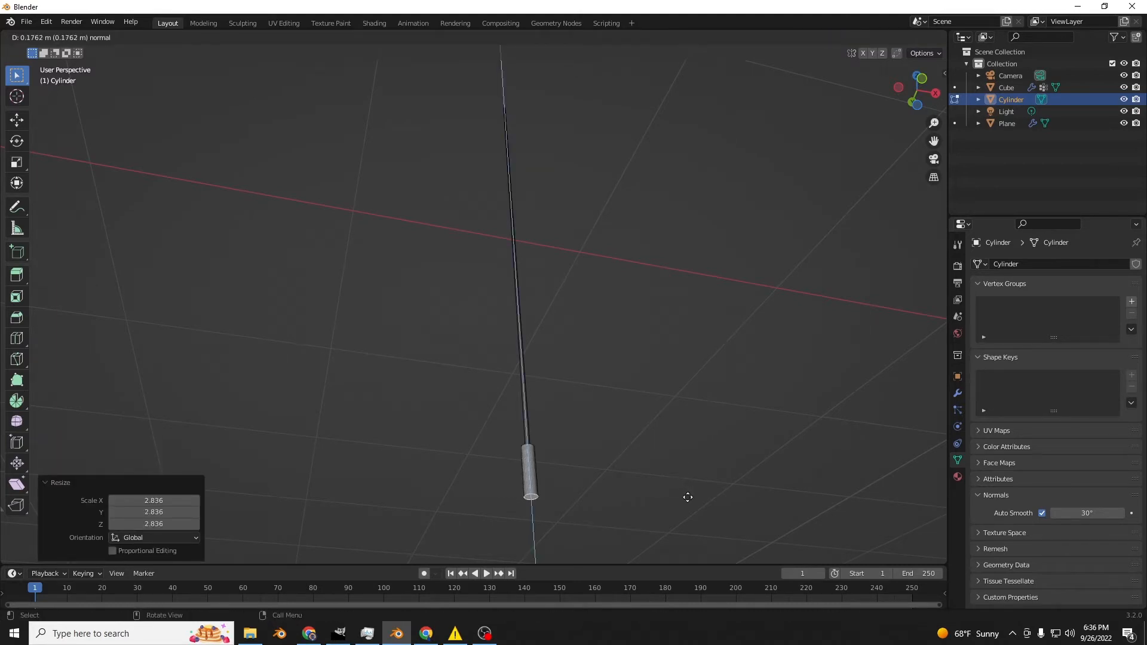
{"action": "left_click", "coordinate": [687, 498]}
{"action": "middle_click_drag", "start_coordinate": [687, 497], "coordinate": [659, 77]}
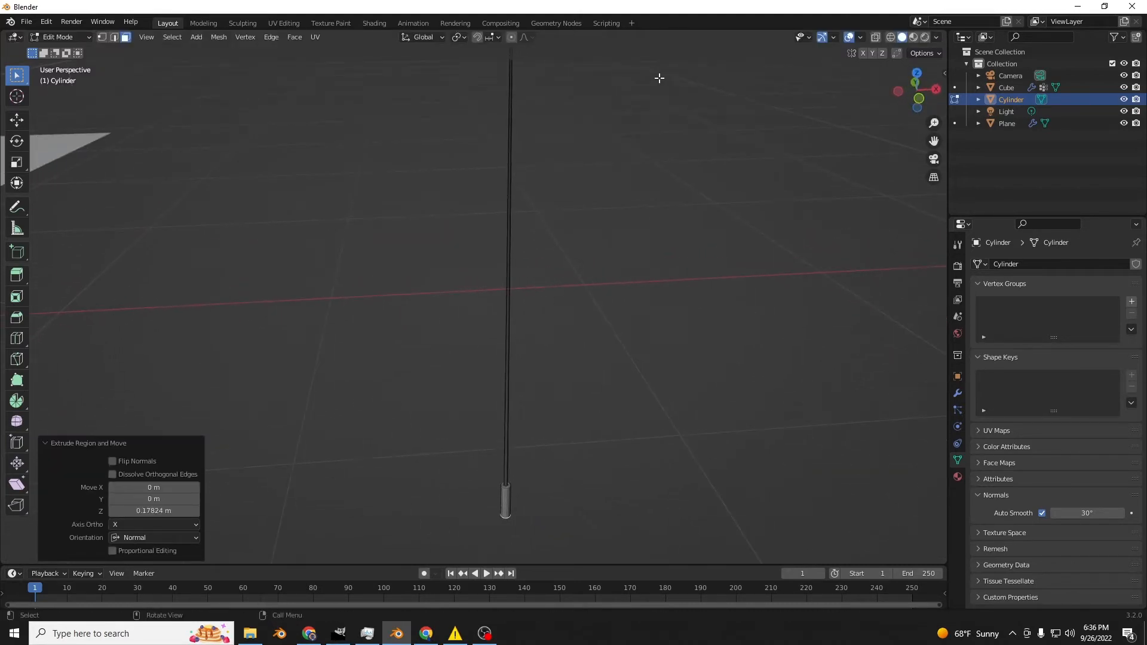
- Add one loop cut around the cylinder's long shaft, slid to a factor of about 0.173
{"action": "scroll", "coordinate": [659, 78], "scroll_direction": "down", "scroll_amount": 3}
{"action": "scroll", "coordinate": [507, 181], "scroll_direction": "up", "scroll_amount": 5}
{"action": "middle_click_drag", "start_coordinate": [527, 177], "coordinate": [493, 348], "text": "shift"}
{"action": "scroll", "coordinate": [536, 236], "scroll_direction": "up", "scroll_amount": 4}
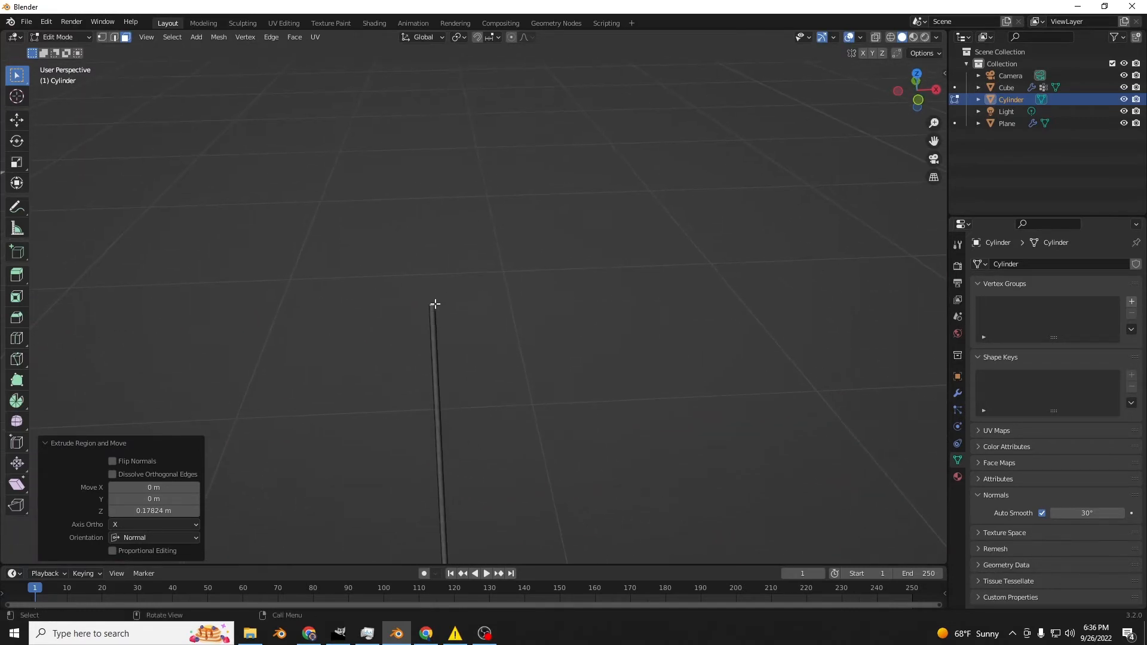
{"action": "key", "text": "ctrl+r"}
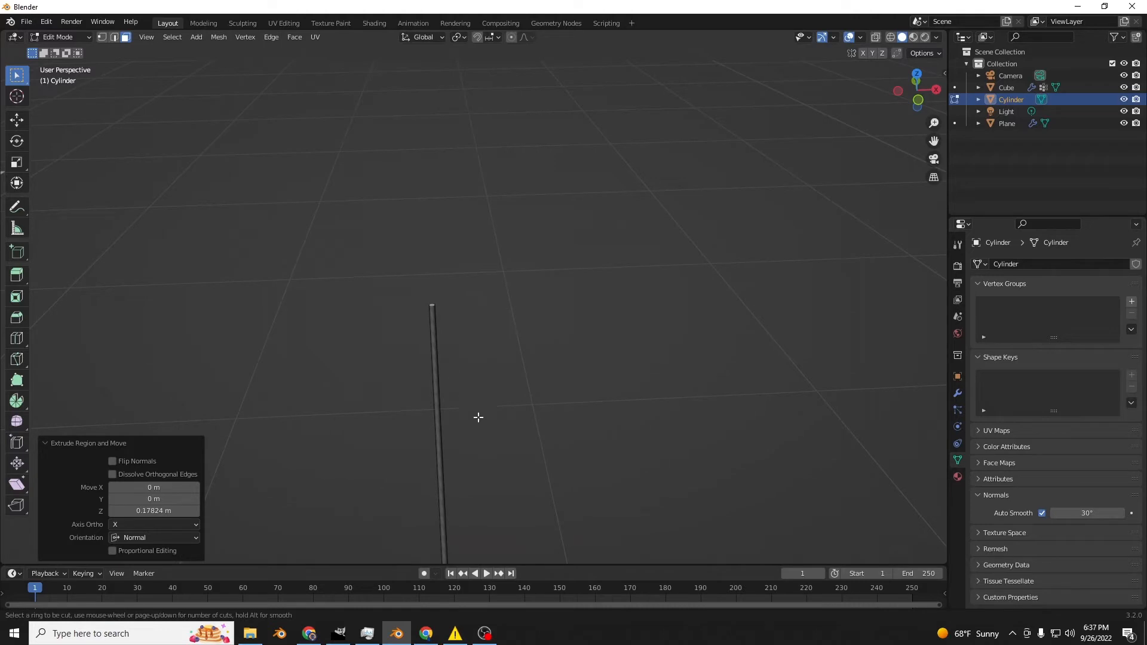
{"action": "left_click", "coordinate": [446, 462]}
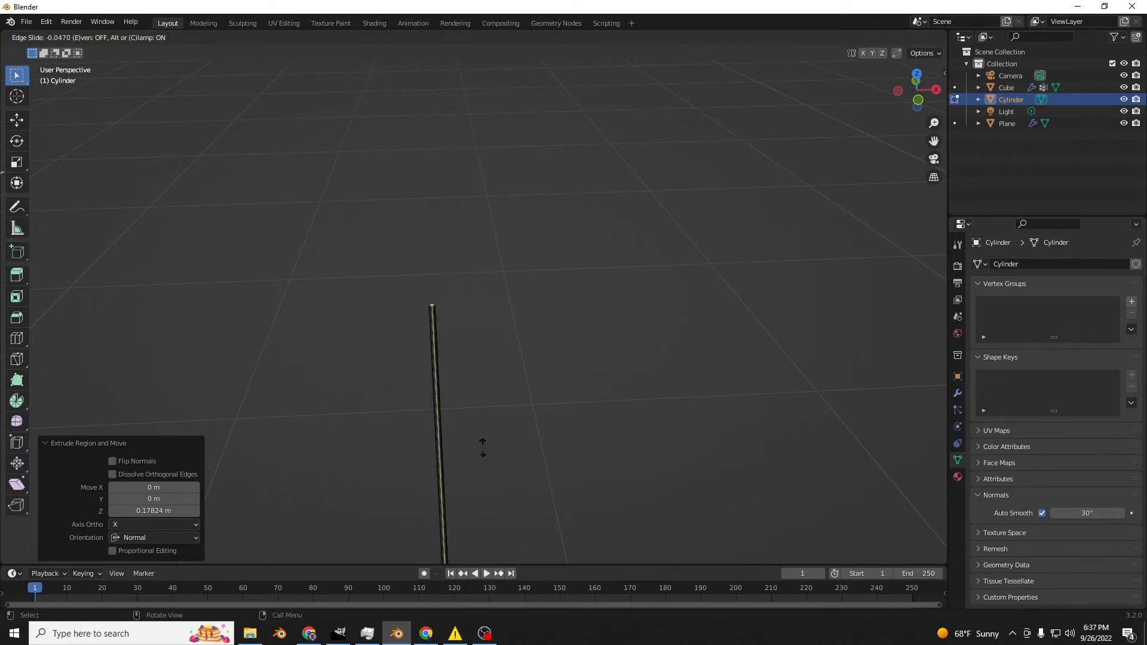
{"action": "left_click", "coordinate": [479, 514]}
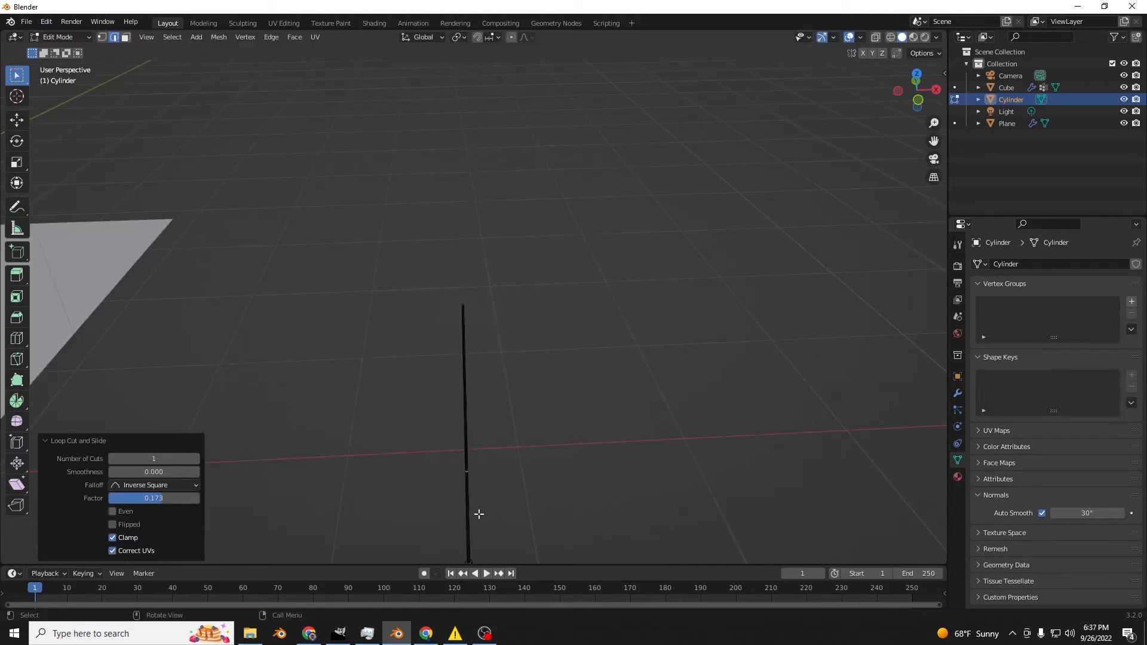
- Move the new edge loop about 1.106 m up along Z, close to the cylinder's upper end
{"action": "key", "text": "g"}
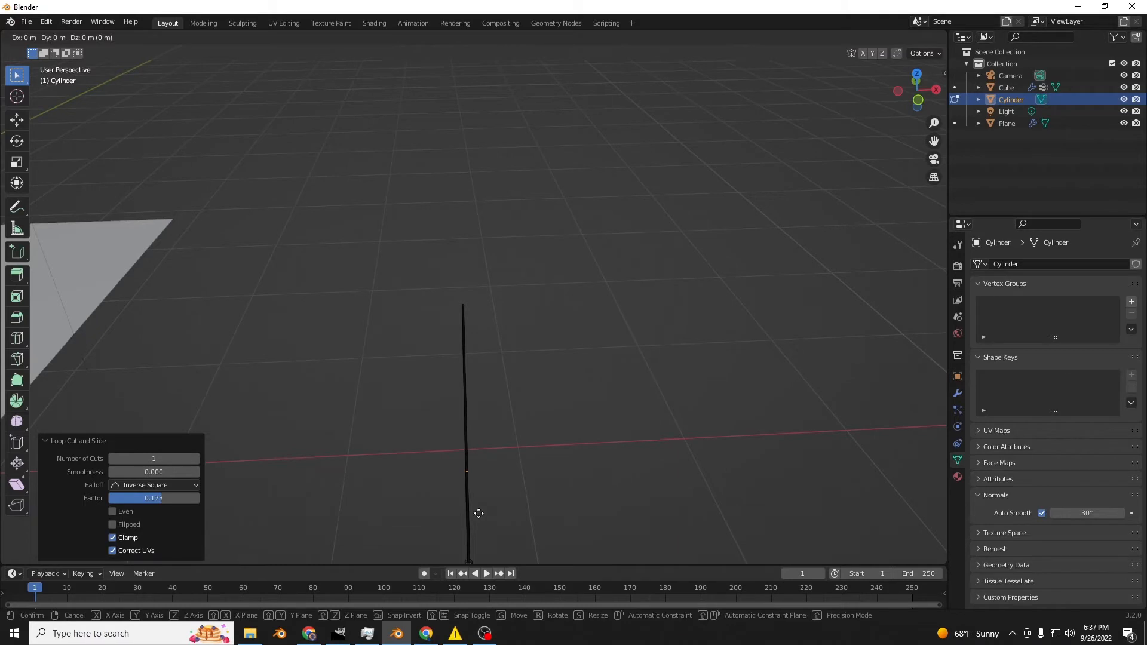
{"action": "key", "text": "z"}
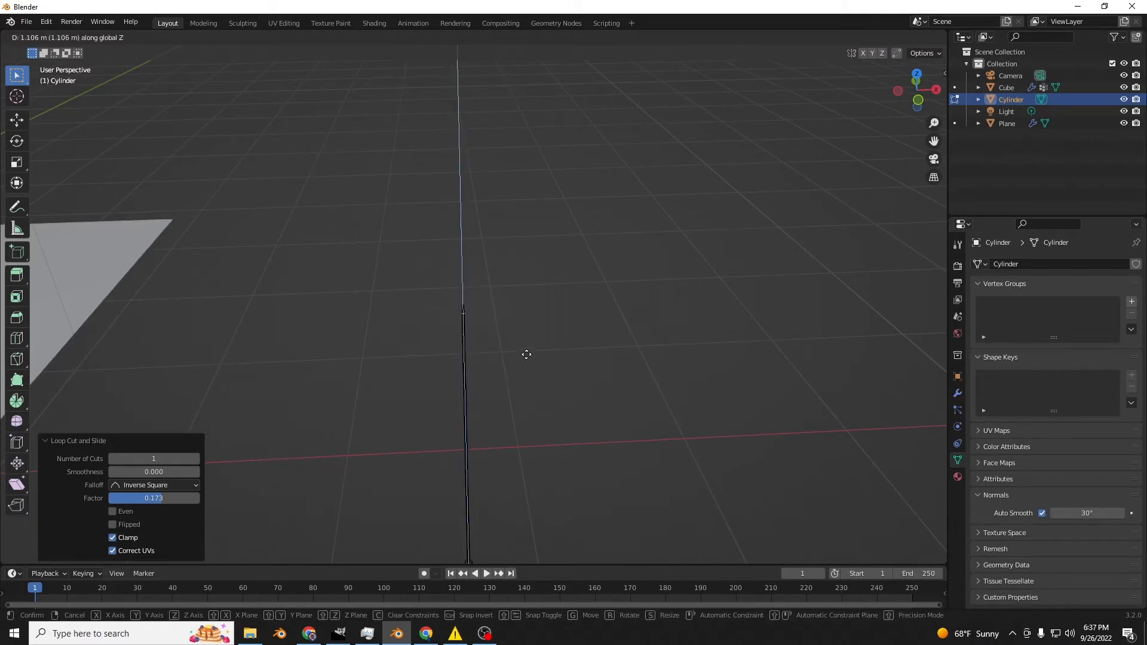
{"action": "left_click", "coordinate": [527, 355]}
{"action": "mouse_move", "coordinate": [527, 345]}
{"action": "middle_mouse_down"}
{"action": "mouse_move", "coordinate": [537, 418]}
{"action": "mouse_move", "coordinate": [541, 395]}
{"action": "mouse_move", "coordinate": [554, 438]}
{"action": "mouse_move", "coordinate": [546, 379]}
{"action": "mouse_move", "coordinate": [518, 349]}
{"action": "middle_mouse_up"}
{"action": "left_click", "coordinate": [538, 347]}
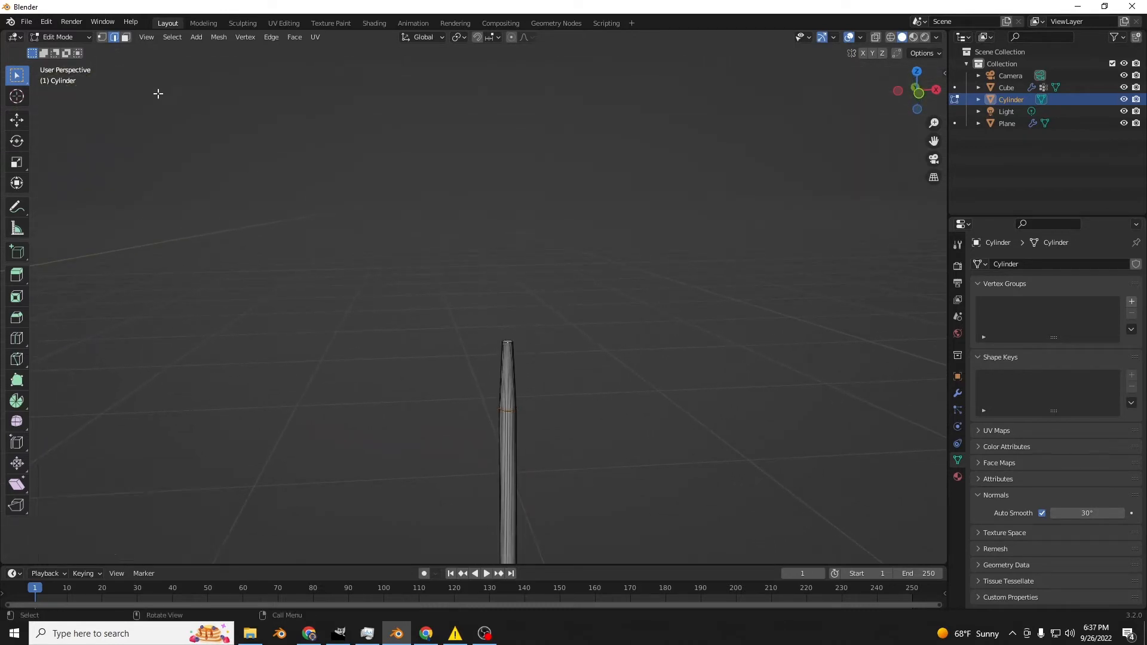
- Scale the cylinder's top face down to about 0.258 in face selection mode to form a pointed tip
{"action": "left_click", "coordinate": [125, 37]}
{"action": "middle_click_drag", "start_coordinate": [389, 192], "coordinate": [518, 349]}
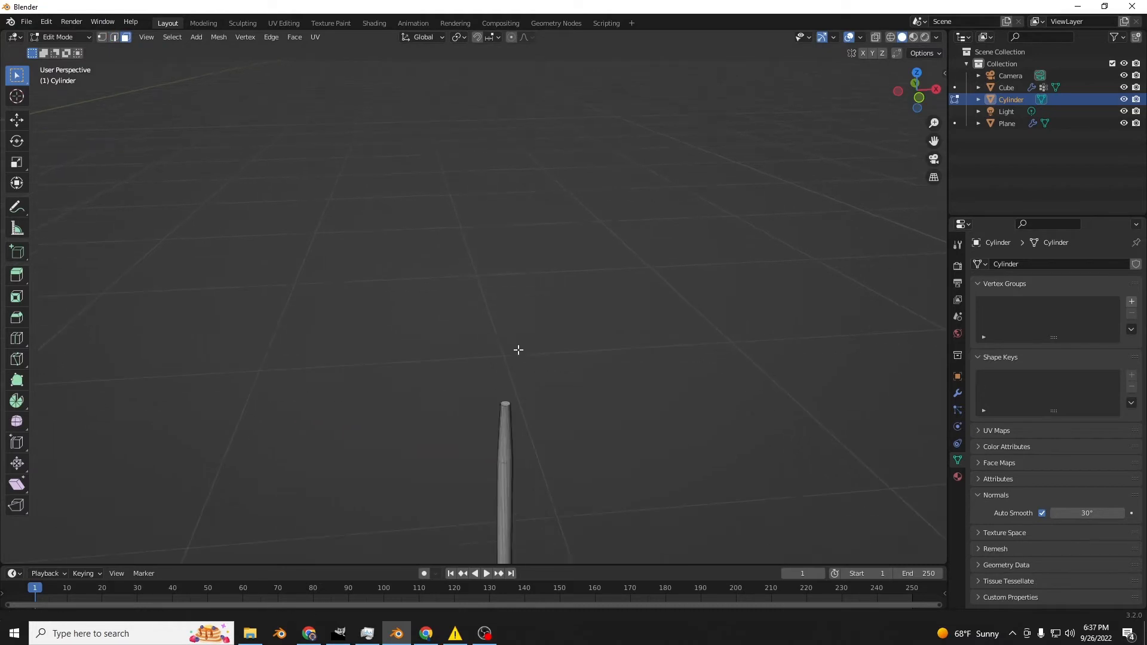
{"action": "key", "text": "s"}
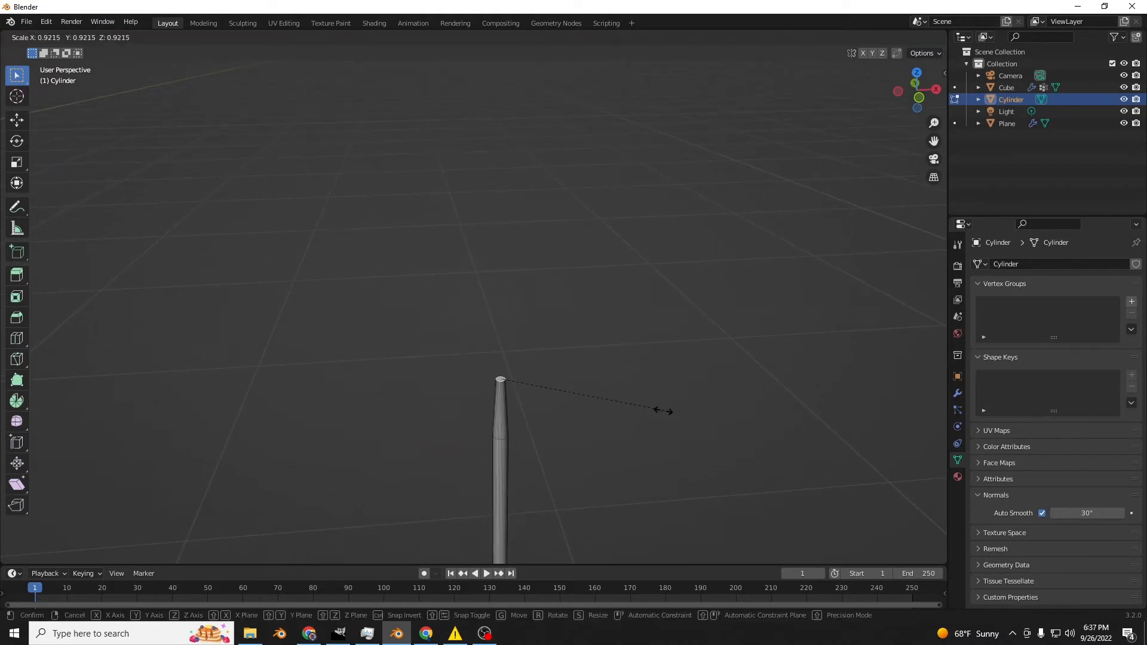
{"action": "left_click", "coordinate": [556, 383]}
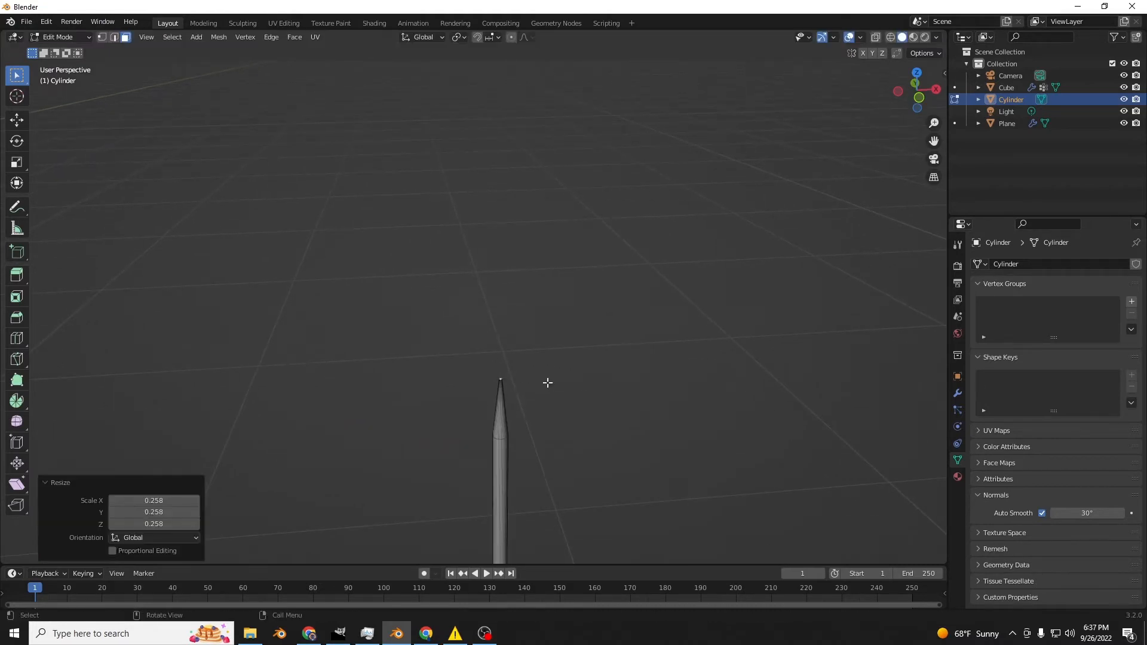
- Return to Object Mode and add Collision physics to the cylinder
{"action": "middle_click_drag", "start_coordinate": [556, 448], "coordinate": [702, 395]}
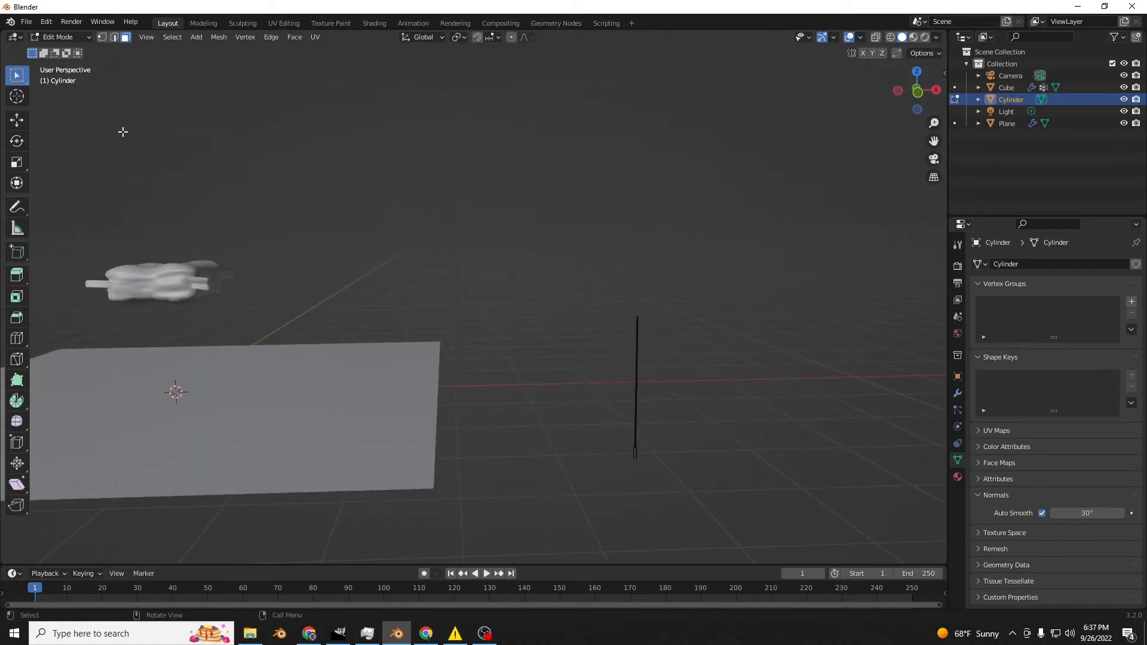
{"action": "left_click", "coordinate": [66, 37]}
{"action": "left_click", "coordinate": [57, 52]}
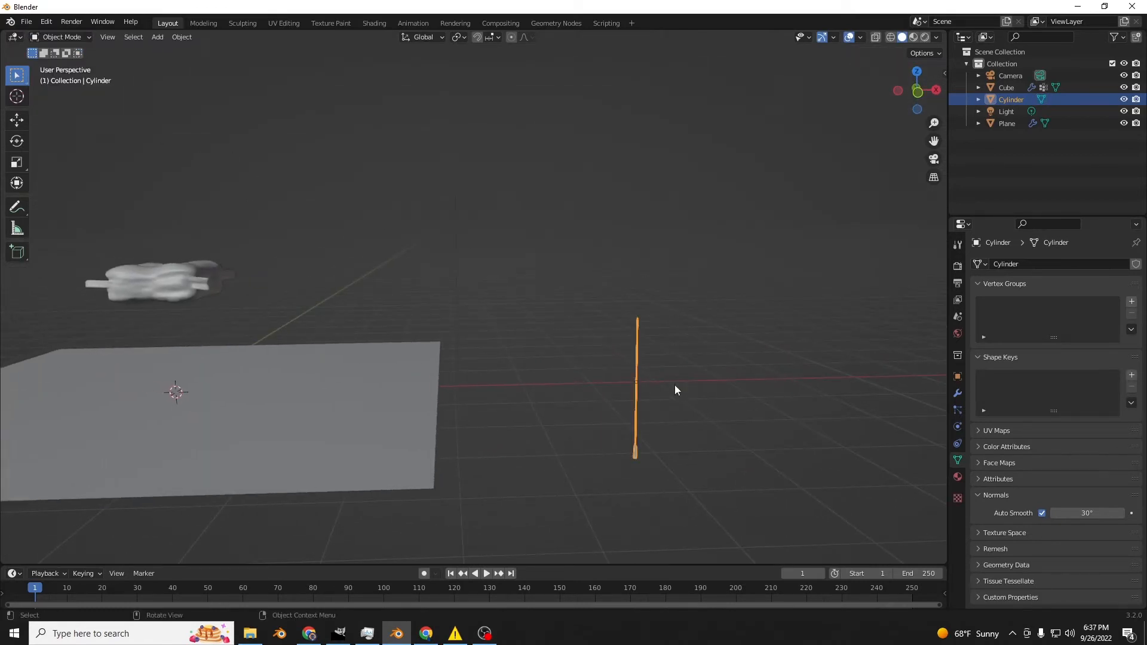
{"action": "left_click", "coordinate": [958, 427]}
{"action": "left_click", "coordinate": [995, 278]}
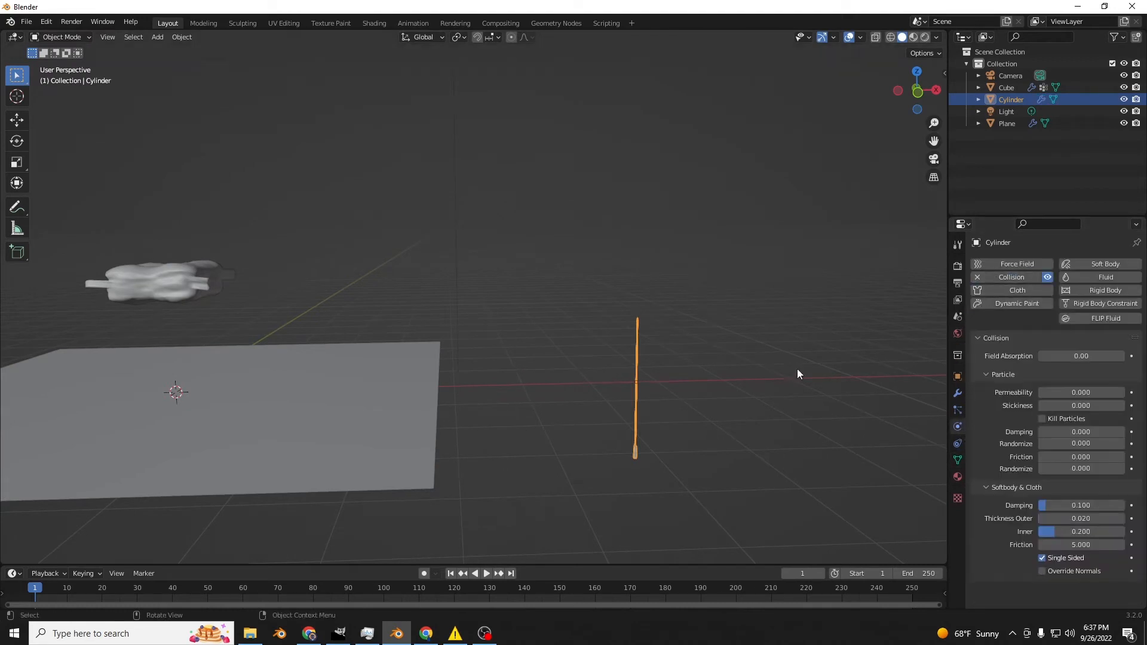
- Switch the viewport to Material Preview shading and raise the cylinder about 1.95 m along the Z axis
{"action": "left_click", "coordinate": [958, 477]}
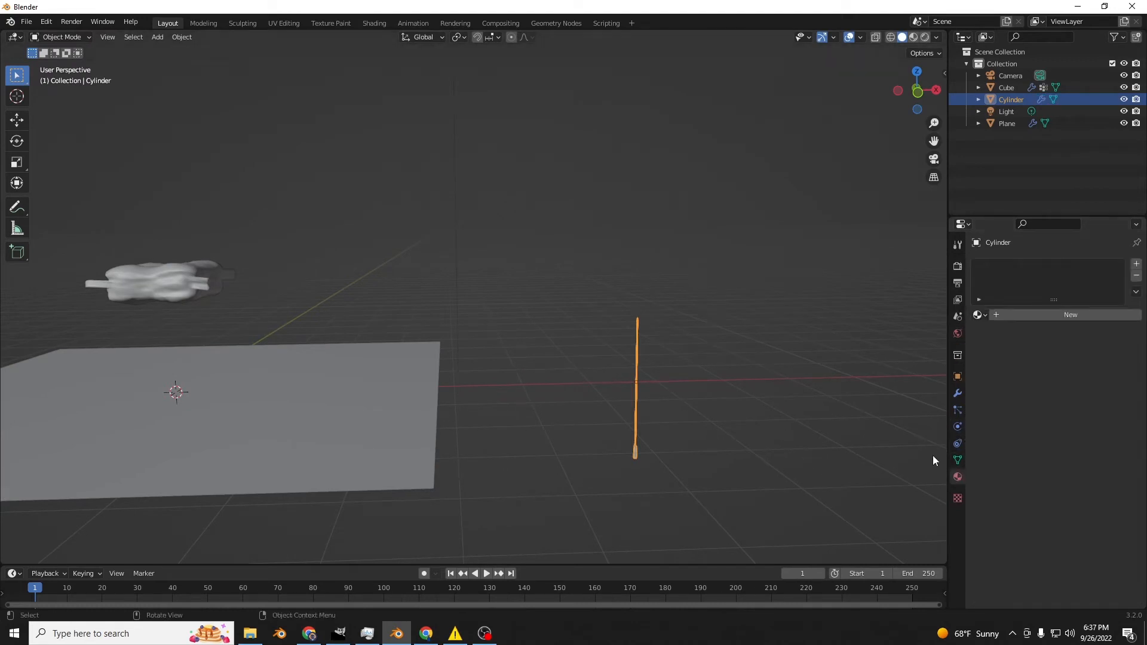
{"action": "left_click", "coordinate": [913, 37]}
{"action": "mouse_move", "coordinate": [654, 320]}
{"action": "middle_mouse_down"}
{"action": "mouse_move", "coordinate": [632, 422]}
{"action": "mouse_move", "coordinate": [679, 449]}
{"action": "middle_mouse_up"}
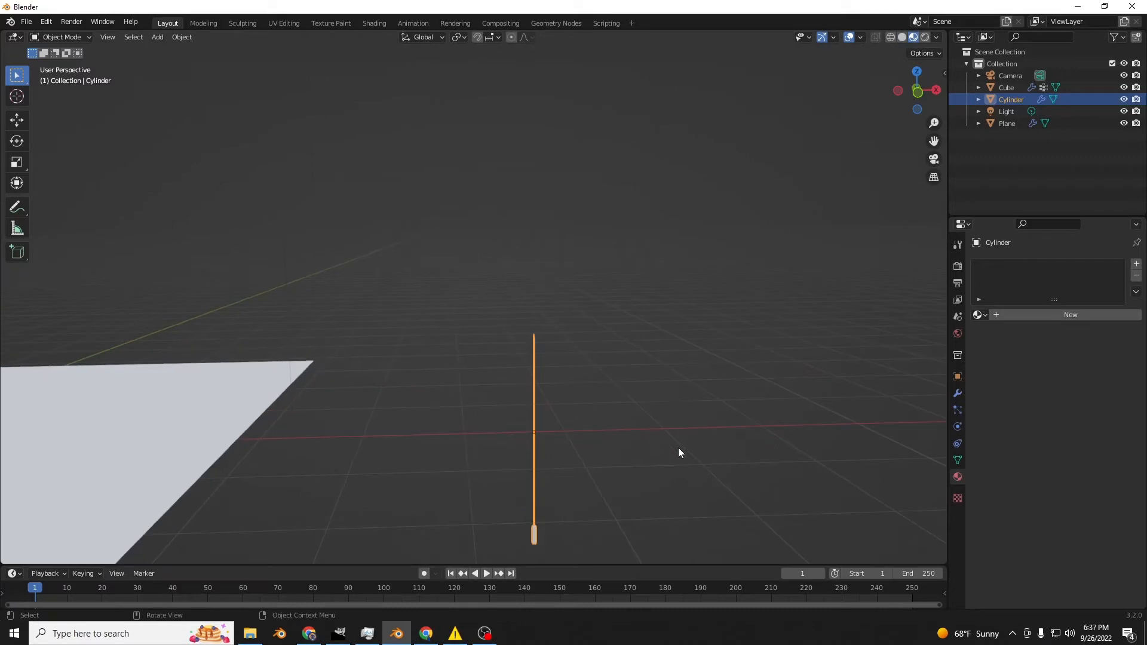
{"action": "key", "text": "g"}
{"action": "key", "text": "z"}
{"action": "left_click", "coordinate": [670, 253]}
{"action": "middle_click_drag", "start_coordinate": [669, 254], "coordinate": [911, 357]}
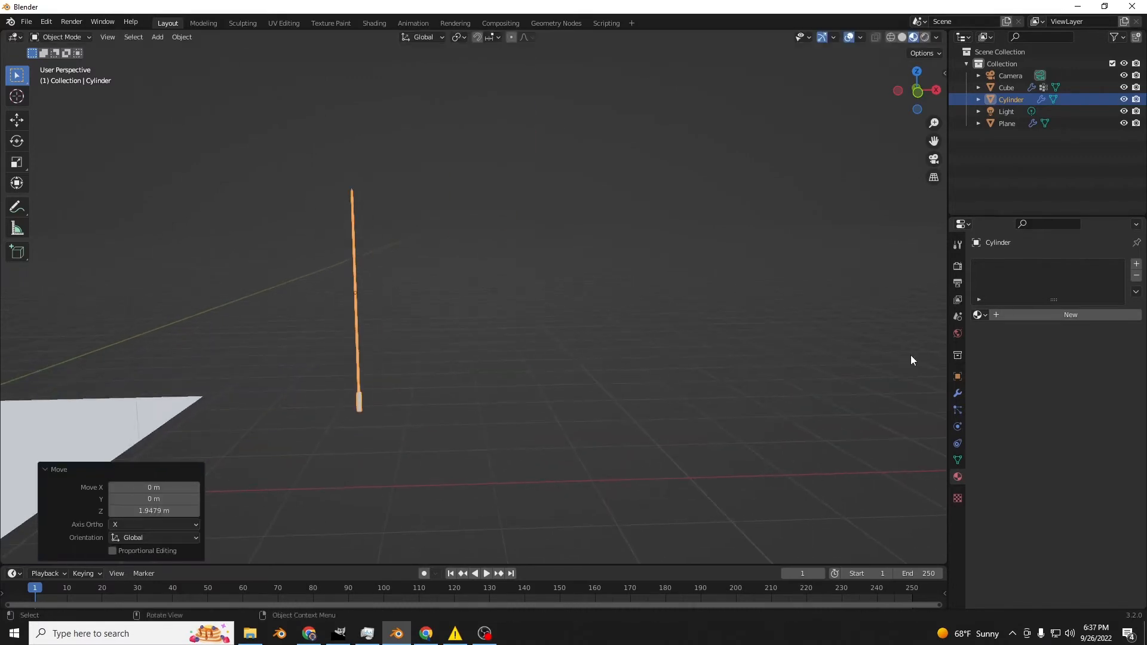
- Create a new material on the cylinder and set its Metallic value to 1.000
{"action": "left_click", "coordinate": [1053, 315]}
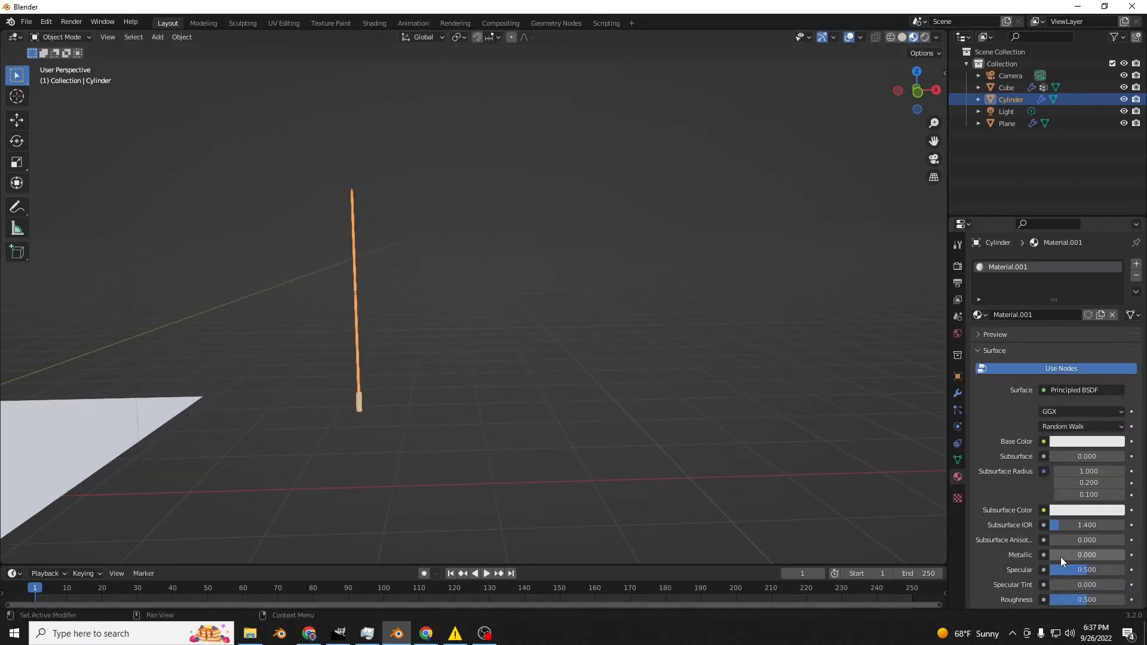
{"action": "left_click_drag", "start_coordinate": [1060, 557], "coordinate": [1124, 557]}
{"action": "middle_click_drag", "start_coordinate": [490, 484], "coordinate": [747, 478]}
- Darken the cylinder material's base color to a mid grey
{"action": "left_click", "coordinate": [1087, 442]}
{"action": "mouse_move", "coordinate": [1115, 302]}
{"action": "left_mouse_down"}
{"action": "mouse_move", "coordinate": [1115, 335]}
{"action": "mouse_move", "coordinate": [1115, 317]}
{"action": "left_mouse_up"}
{"action": "left_click", "coordinate": [536, 403]}
{"action": "middle_click_drag", "start_coordinate": [536, 403], "coordinate": [473, 431]}
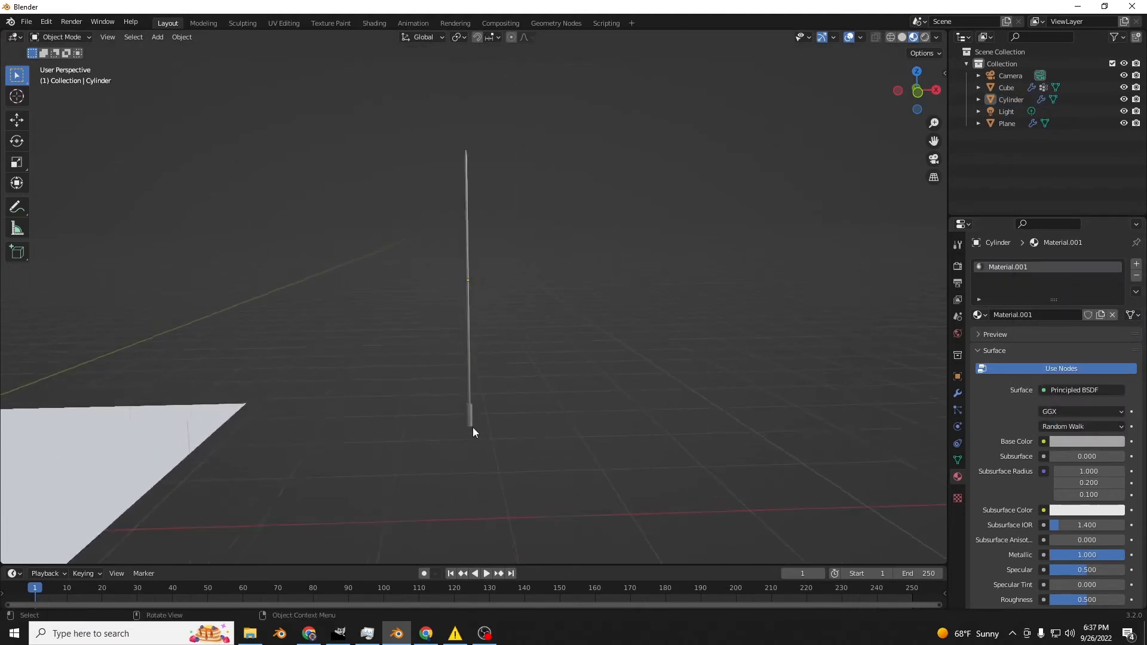
- Enable Screen Space Reflections and Ambient Occlusion in Eevee, with an occlusion distance of 2.4 m
{"action": "left_click", "coordinate": [469, 413]}
{"action": "left_click", "coordinate": [957, 266]}
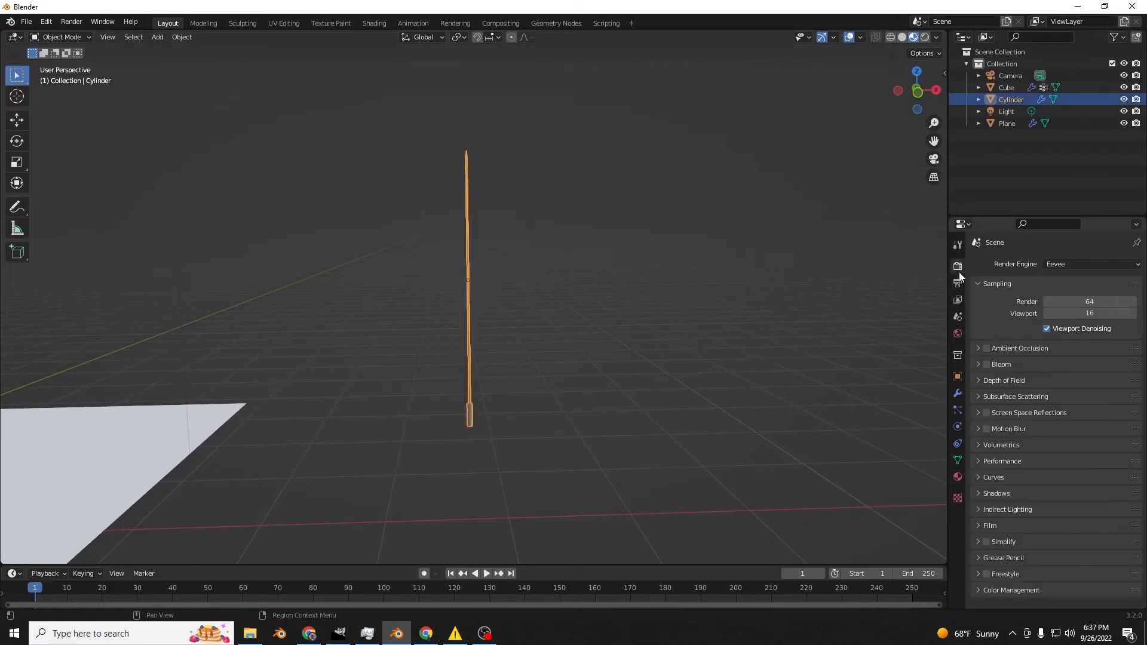
{"action": "left_click", "coordinate": [986, 412]}
{"action": "left_click", "coordinate": [976, 348]}
{"action": "left_click_drag", "start_coordinate": [1059, 364], "coordinate": [1100, 366]}
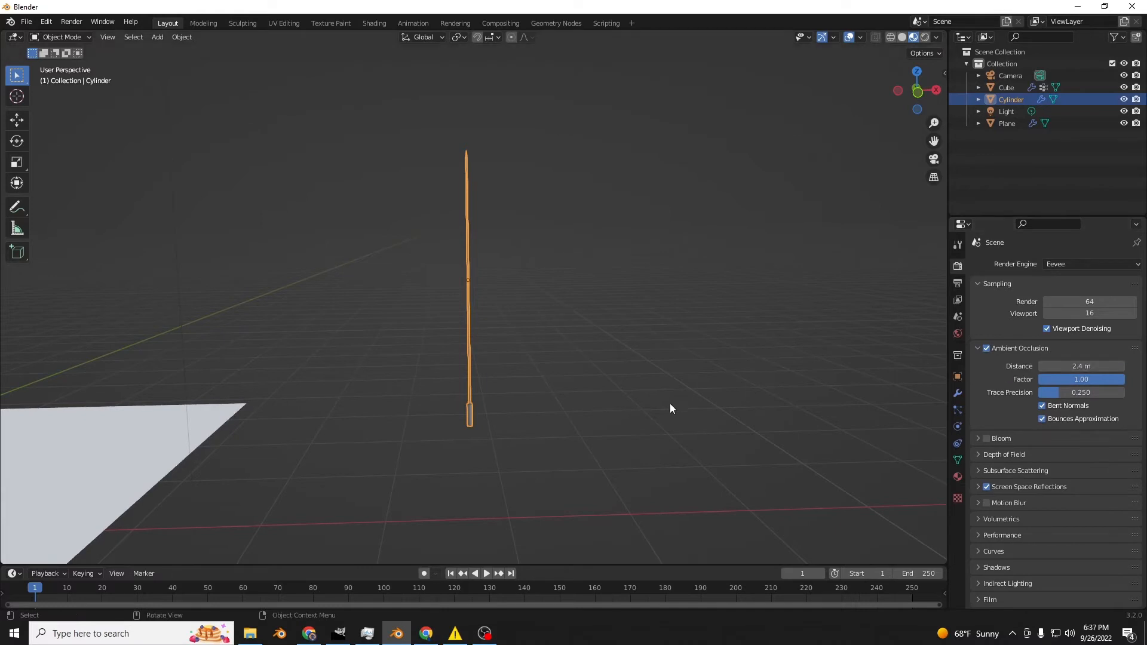
- Run the simulation to frame 36 and increase the ambient occlusion distance to 4.37 m
{"action": "middle_click_drag", "start_coordinate": [669, 403], "coordinate": [529, 417]}
{"action": "key", "text": "space"}
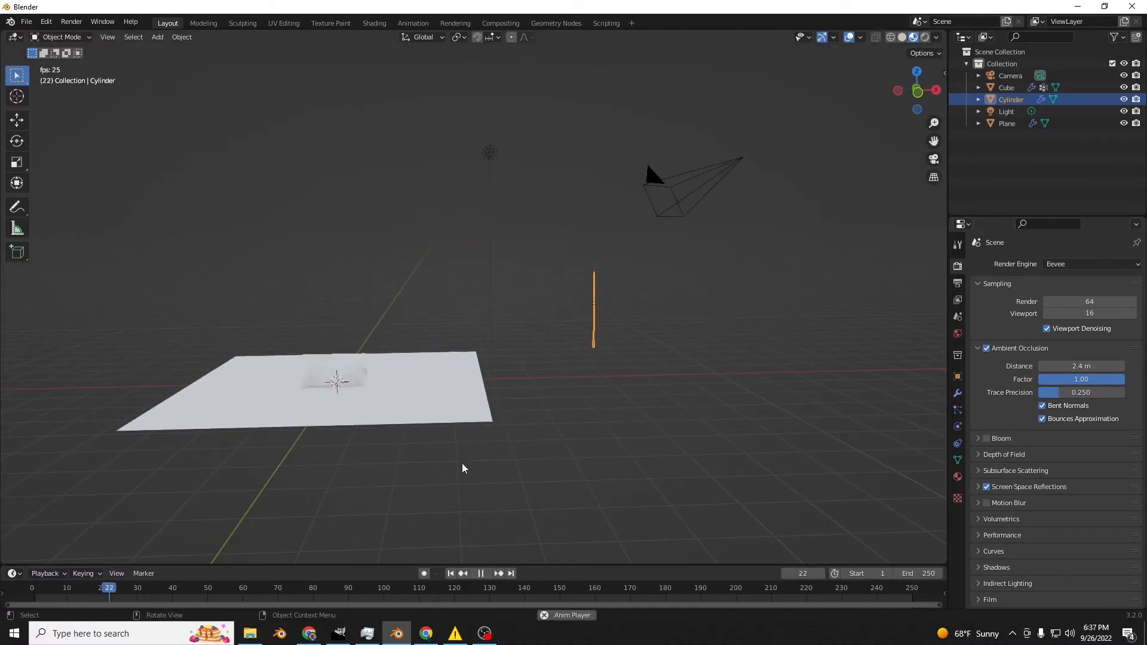
{"action": "key", "text": "space"}
{"action": "middle_click_drag", "start_coordinate": [452, 457], "coordinate": [576, 468]}
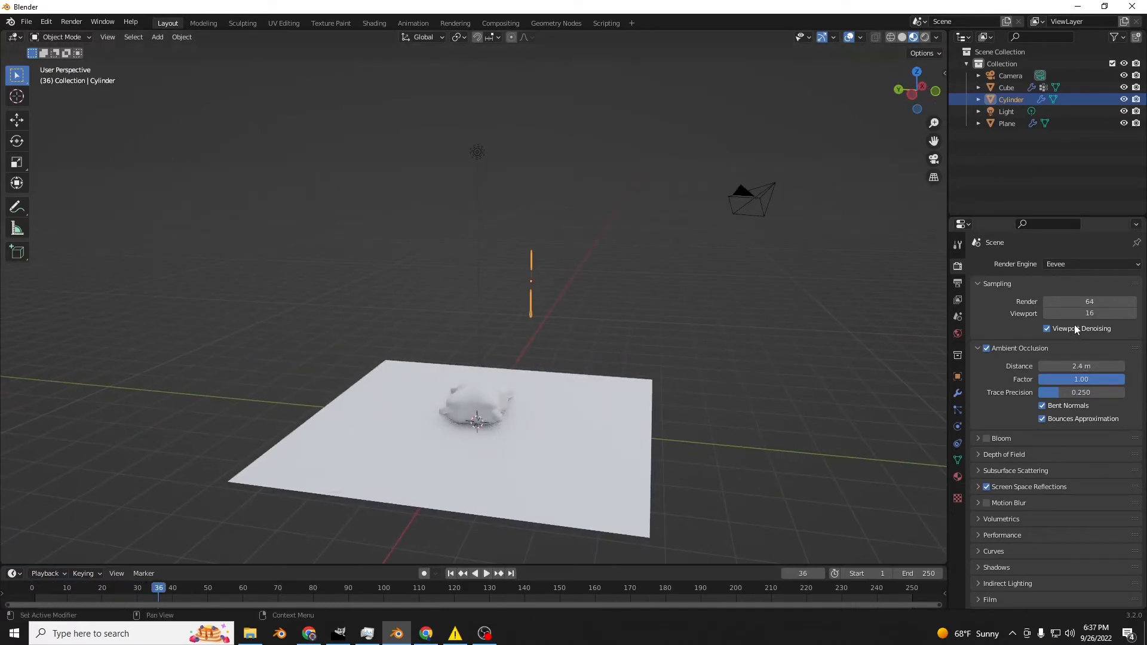
{"action": "left_click_drag", "start_coordinate": [1073, 365], "coordinate": [1099, 365]}
{"action": "middle_click_drag", "start_coordinate": [634, 383], "coordinate": [485, 367]}
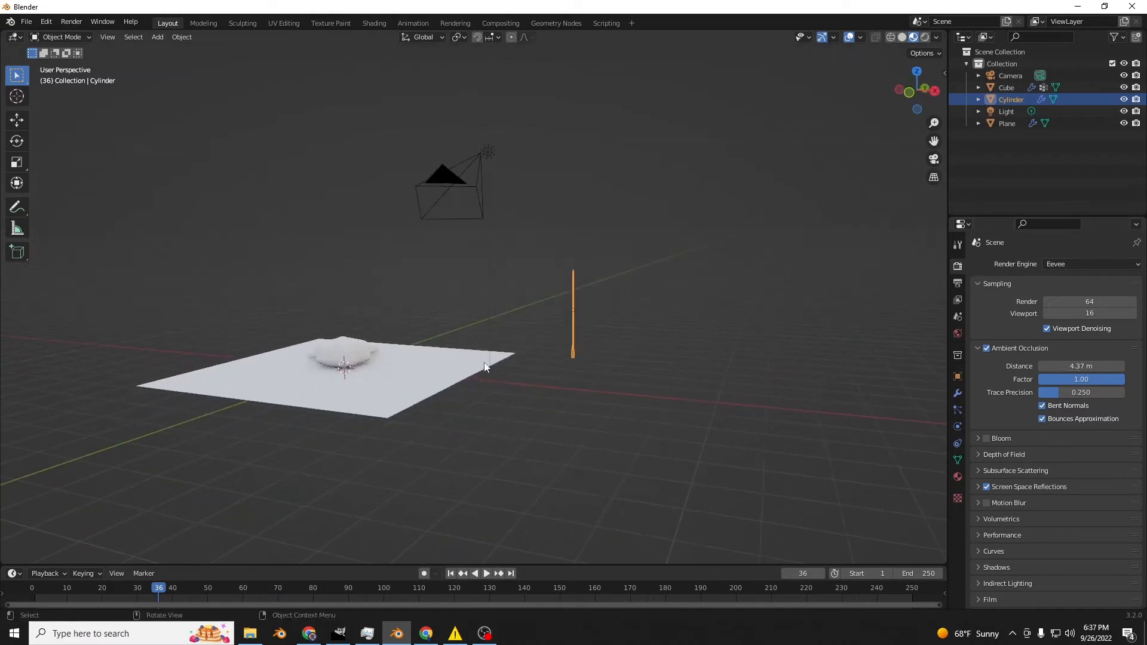
- In front view, rotate the needle -86.4° and move it about -4.78 m in X and -1.55 m in Z beside the cushion
{"action": "left_click", "coordinate": [909, 92]}
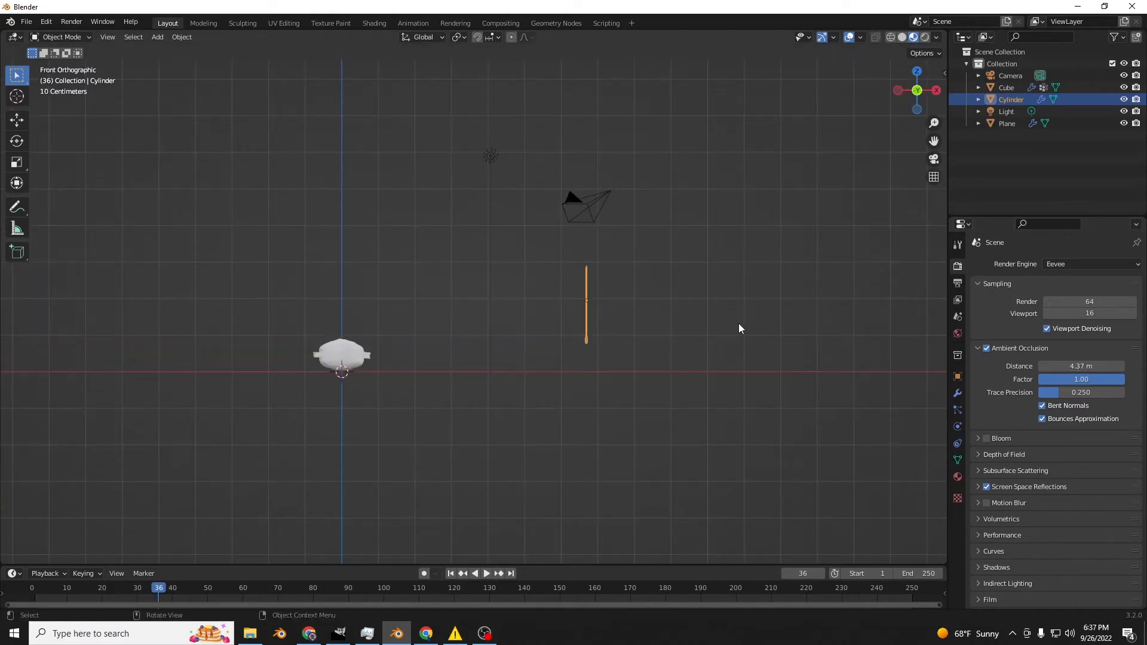
{"action": "key", "text": "r"}
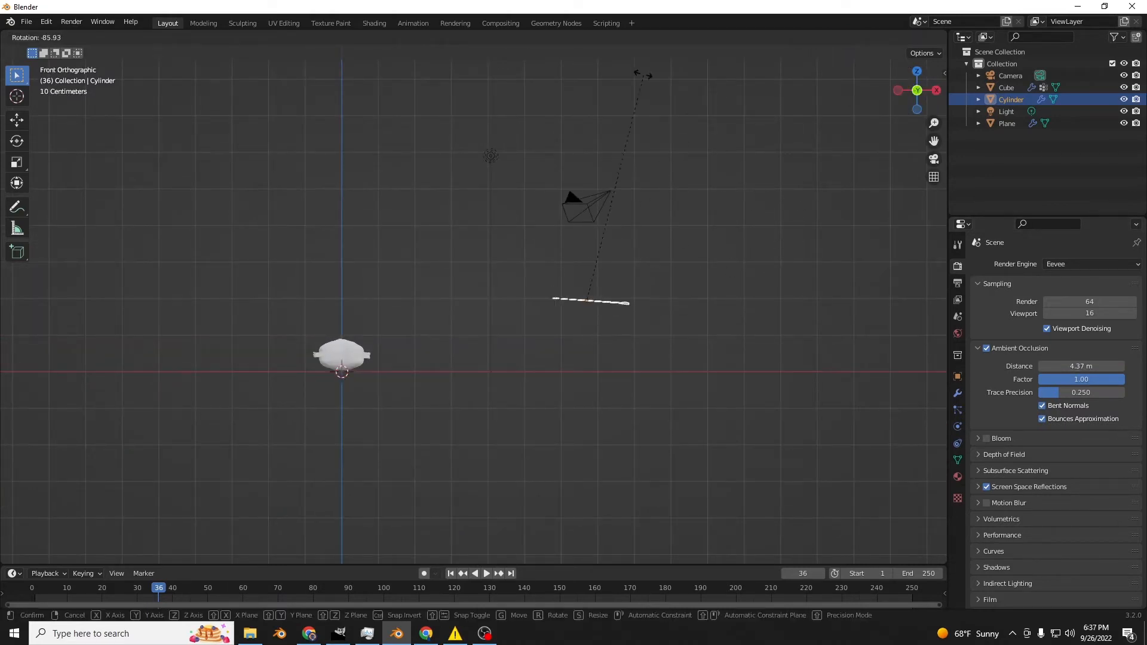
{"action": "left_click", "coordinate": [633, 107]}
{"action": "key", "text": "g"}
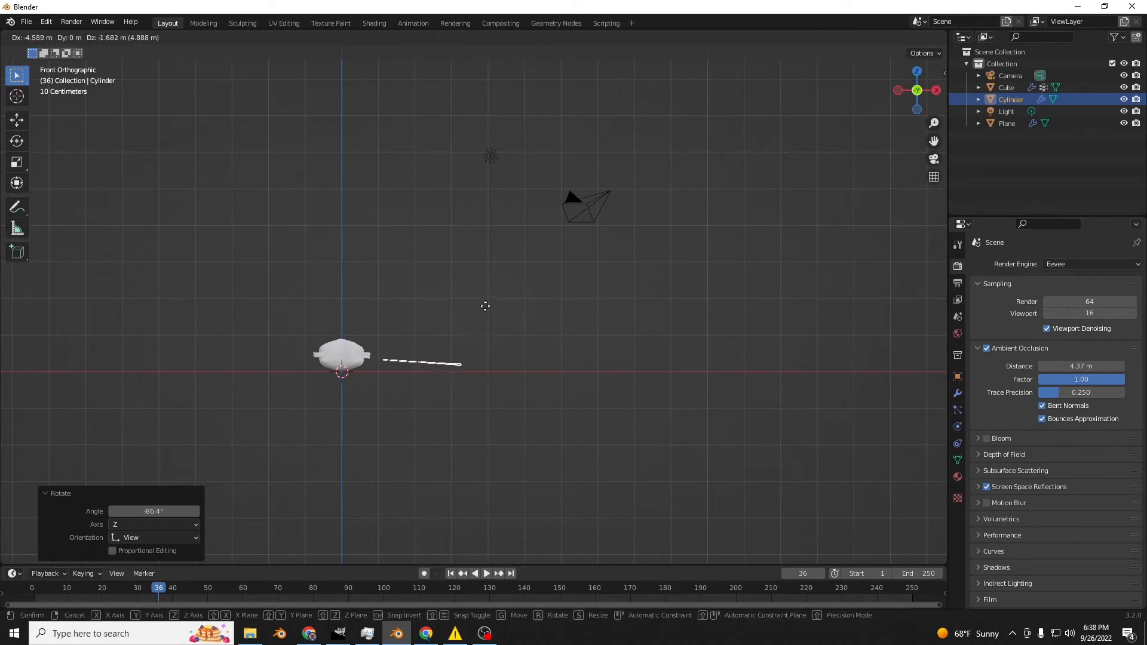
{"action": "left_click", "coordinate": [478, 302]}
{"action": "middle_click_drag", "start_coordinate": [478, 304], "coordinate": [469, 333]}
- Play the simulation on to frame 116 and examine the cushion and needle up close
{"action": "key", "text": "space"}
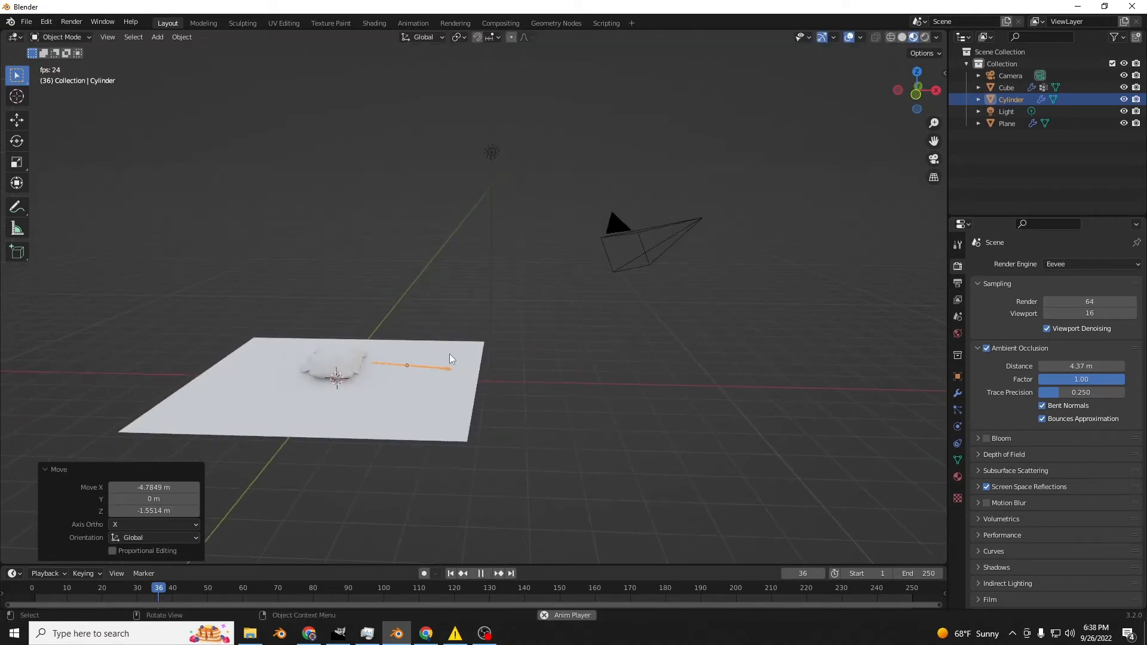
{"action": "middle_click_drag", "start_coordinate": [399, 371], "coordinate": [468, 361], "text": "shift"}
{"action": "scroll", "coordinate": [468, 360], "scroll_direction": "up", "scroll_amount": 3}
{"action": "scroll", "coordinate": [468, 361], "scroll_direction": "up", "scroll_amount": 3}
{"action": "middle_click_drag", "start_coordinate": [430, 411], "coordinate": [597, 259], "text": "shift"}
{"action": "scroll", "coordinate": [598, 263], "scroll_direction": "up", "scroll_amount": 3}
{"action": "key", "text": "space"}
- Create a new material on the ground plane and darken its base color to a mid grey
{"action": "left_click", "coordinate": [735, 367]}
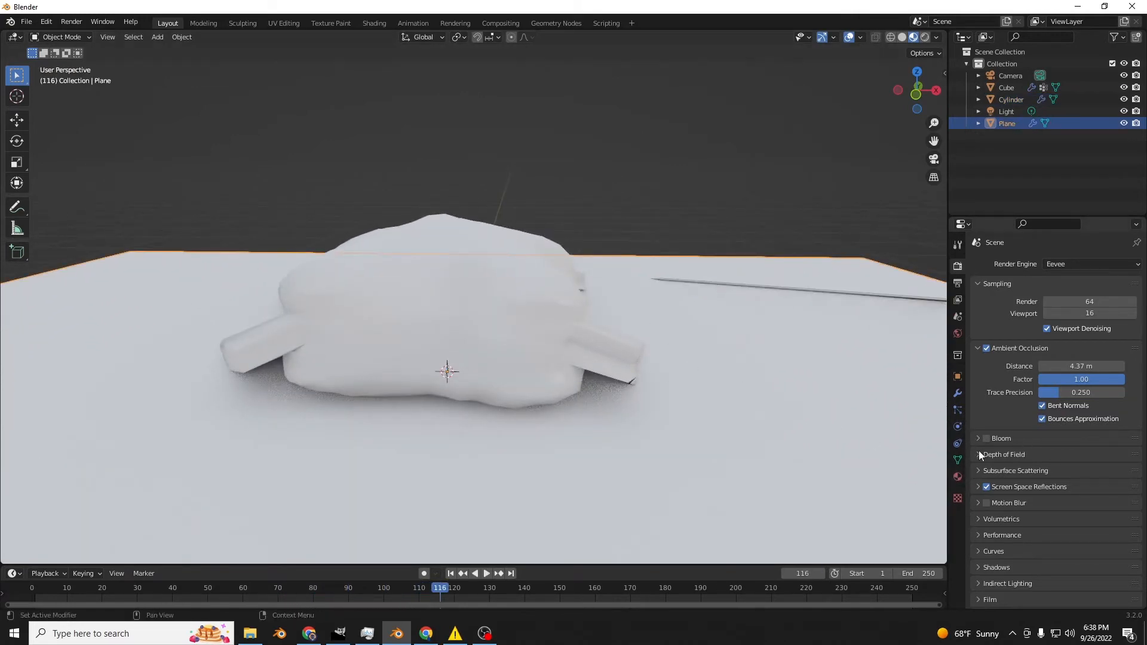
{"action": "left_click", "coordinate": [957, 476]}
{"action": "left_click", "coordinate": [1059, 315]}
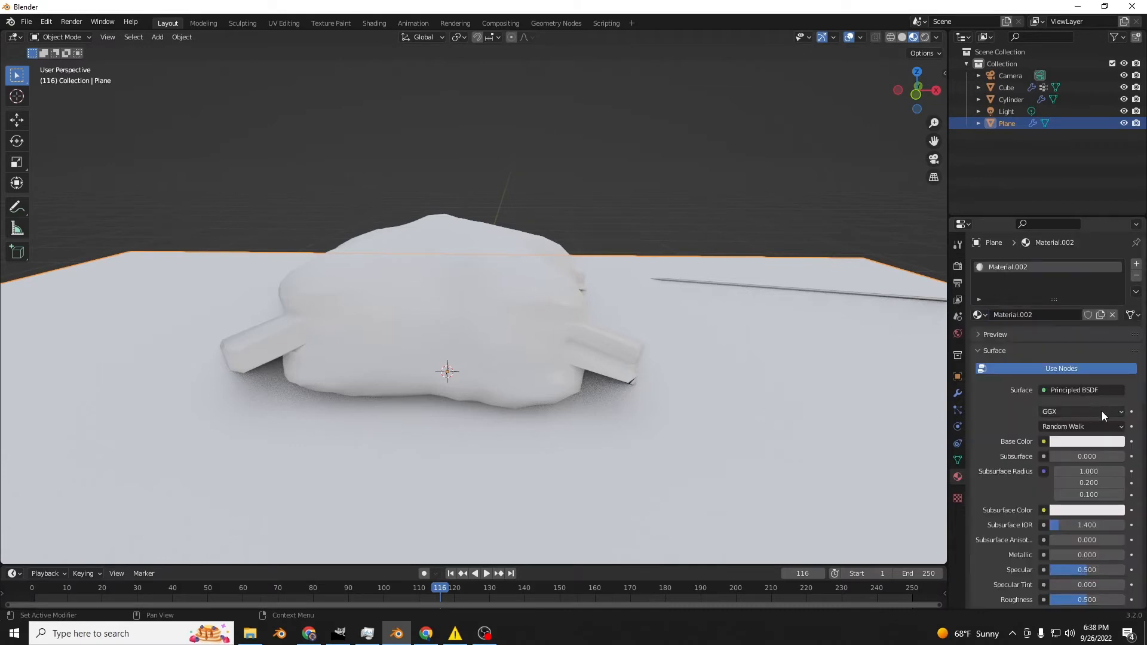
{"action": "left_click", "coordinate": [1102, 443]}
{"action": "left_click", "coordinate": [1120, 318]}
{"action": "key", "text": "alt+a"}
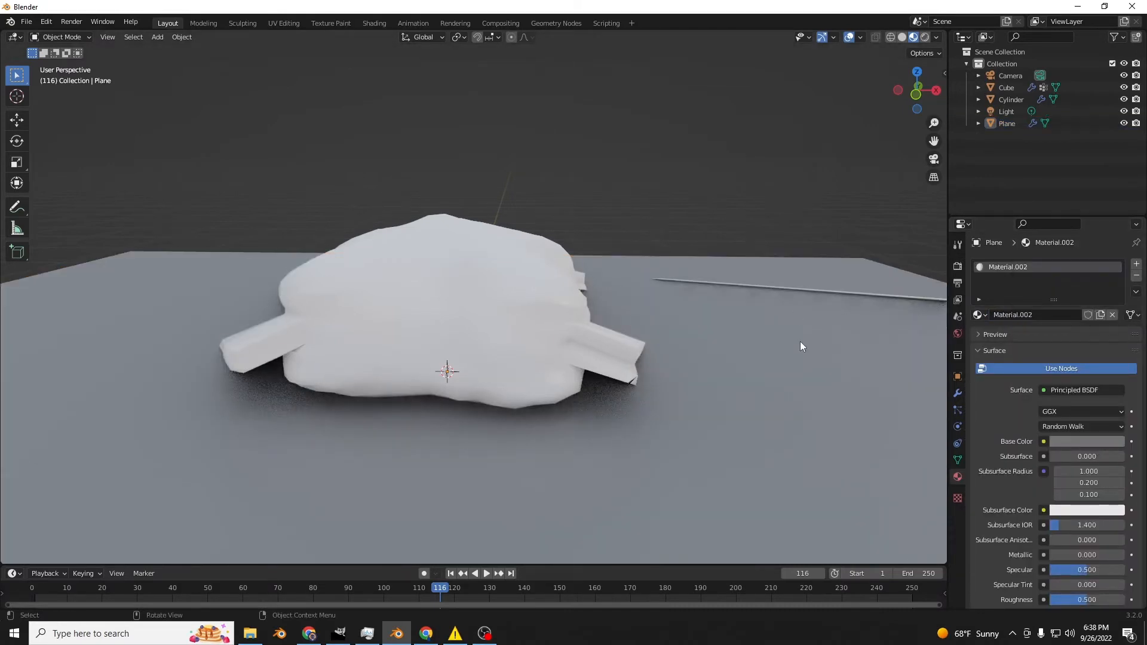
- Lower the ground plane material's Specular value to 0.000
{"action": "left_click", "coordinate": [809, 389]}
{"action": "scroll", "coordinate": [1059, 559], "scroll_direction": "down", "scroll_amount": 2}
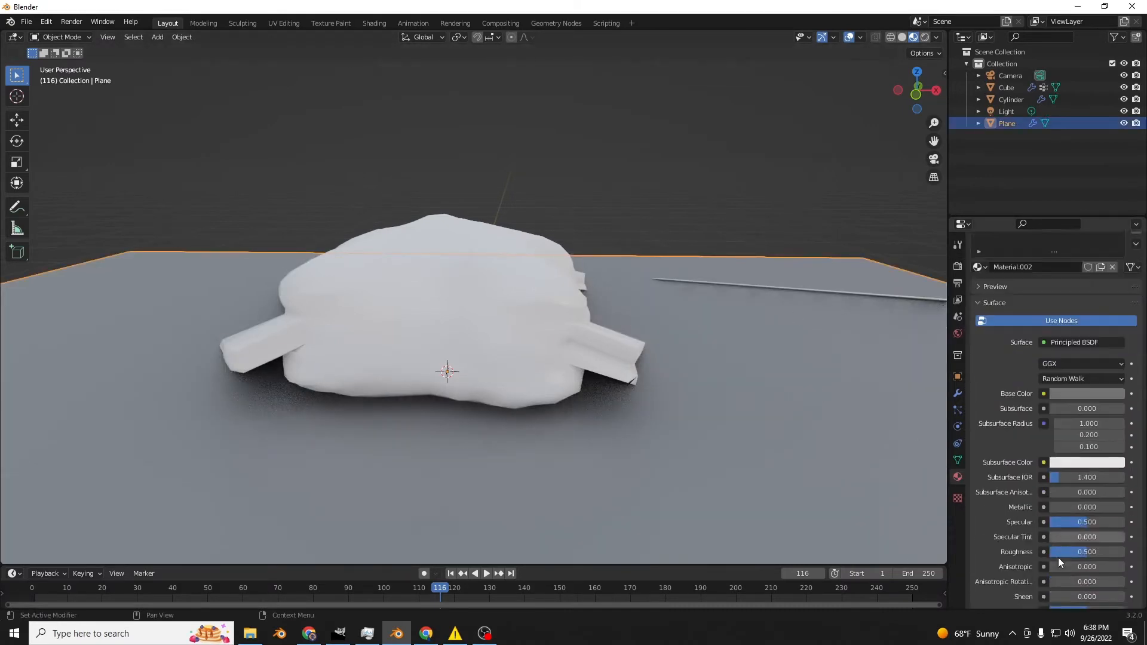
{"action": "scroll", "coordinate": [1059, 558], "scroll_direction": "down", "scroll_amount": 1}
{"action": "left_click_drag", "start_coordinate": [1068, 498], "coordinate": [1028, 497]}
{"action": "left_click", "coordinate": [738, 106]}
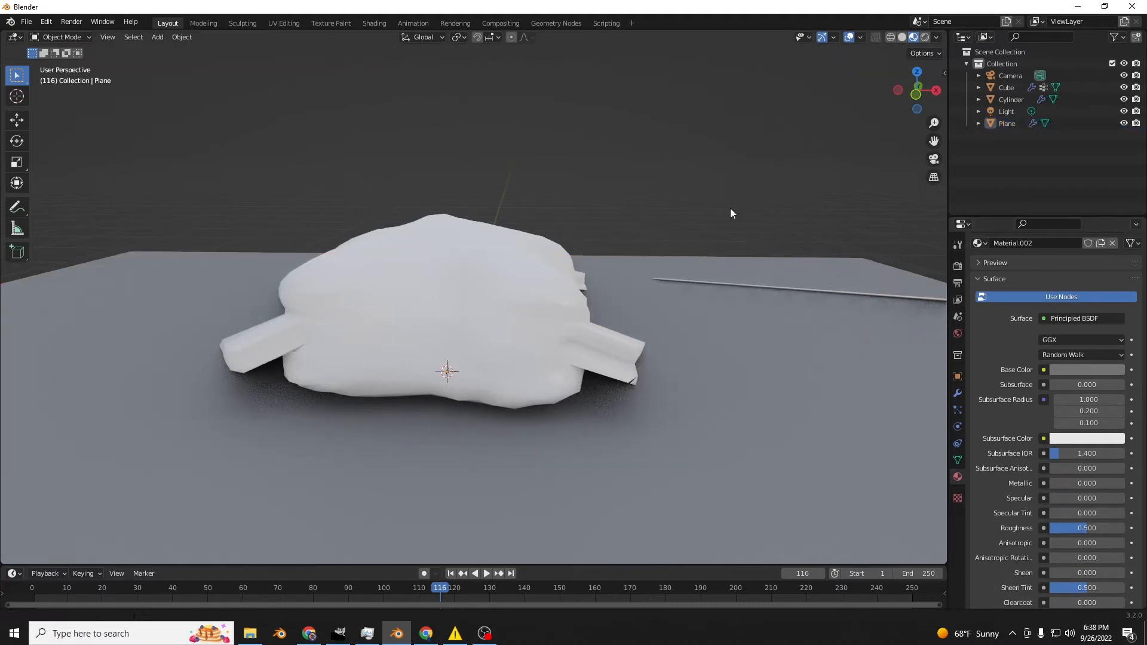
{"action": "scroll", "coordinate": [731, 208], "scroll_direction": "down", "scroll_amount": 6}
{"action": "scroll", "coordinate": [503, 301], "scroll_direction": "up", "scroll_amount": 4}
{"action": "scroll", "coordinate": [504, 304], "scroll_direction": "up", "scroll_amount": 1}
- Color the cushion's material yellow with hue 0.119, saturation 1.000 and value 0.800
{"action": "left_click", "coordinate": [327, 327]}
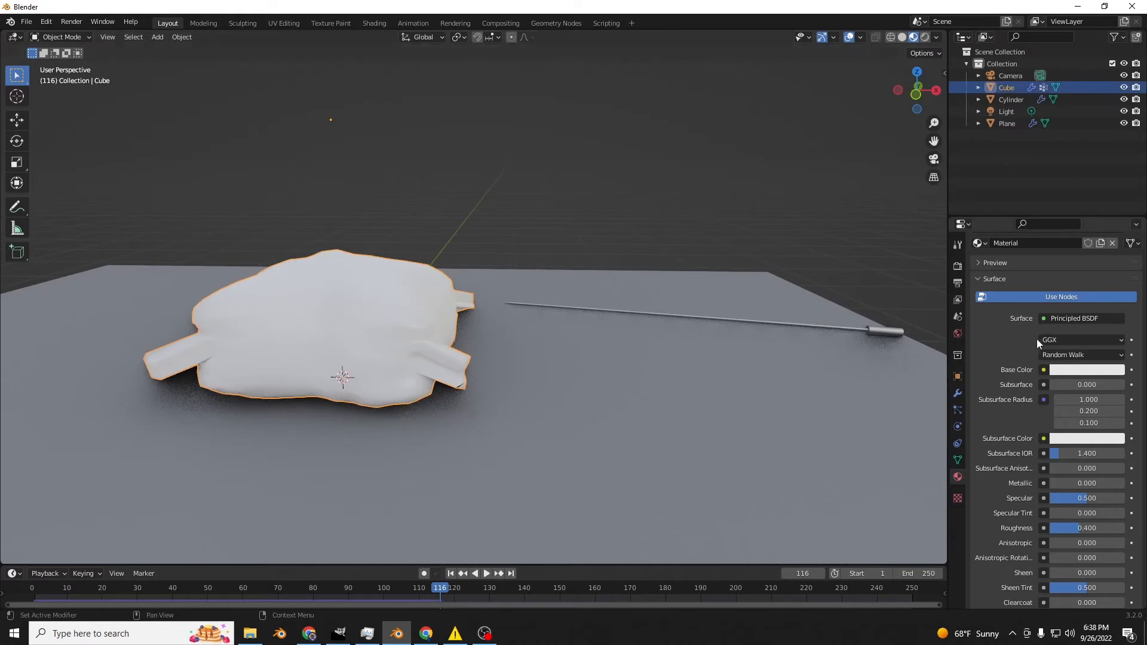
{"action": "left_click", "coordinate": [1069, 369]}
{"action": "mouse_move", "coordinate": [1059, 274]}
{"action": "left_mouse_down"}
{"action": "mouse_move", "coordinate": [1060, 287]}
{"action": "mouse_move", "coordinate": [1096, 272]}
{"action": "mouse_move", "coordinate": [1106, 238]}
{"action": "mouse_move", "coordinate": [1034, 210]}
{"action": "mouse_move", "coordinate": [1028, 269]}
{"action": "left_mouse_up"}
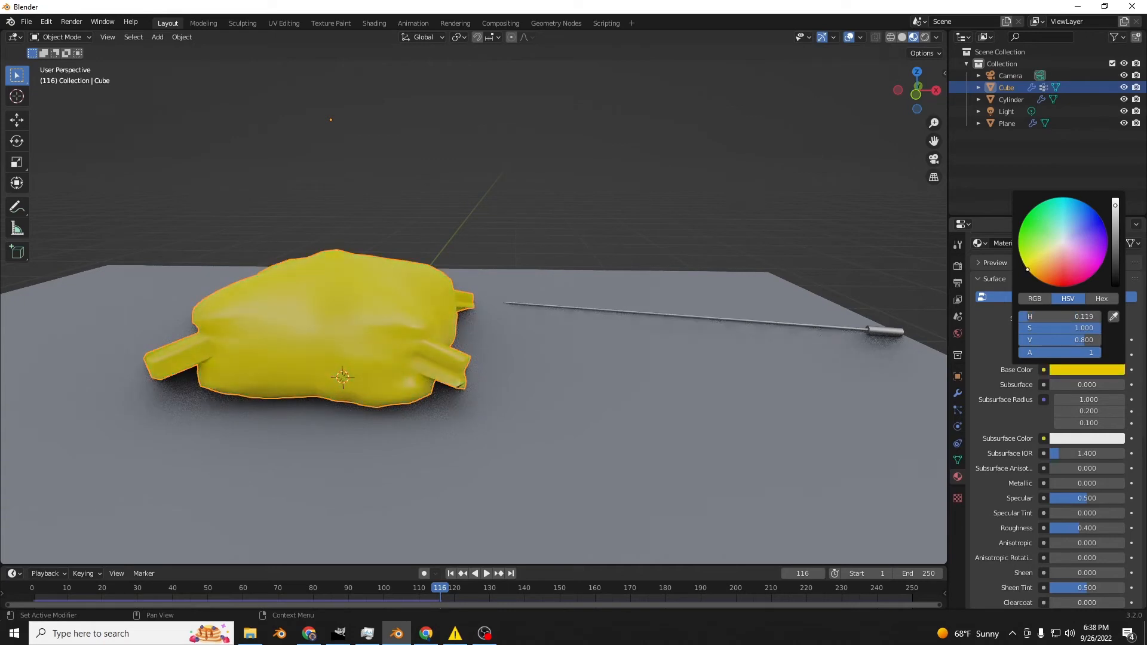
{"action": "middle_click_drag", "start_coordinate": [505, 160], "coordinate": [603, 179]}
- Make the ground plane's base color black and set its Specular value to 0.197
{"action": "left_click", "coordinate": [719, 375]}
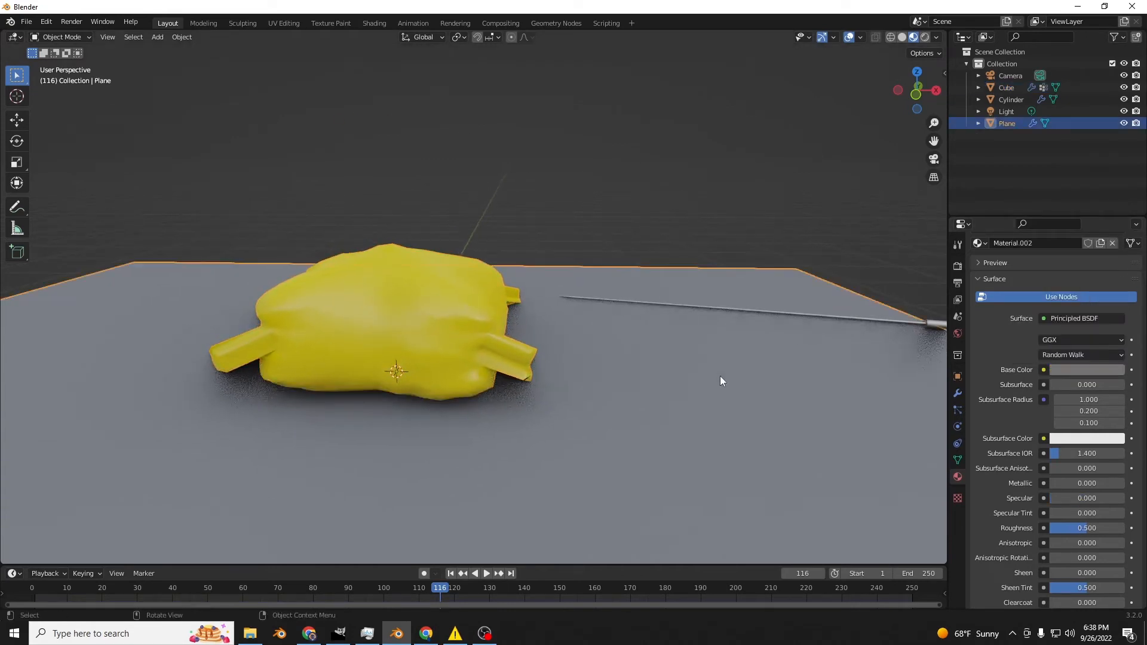
{"action": "left_click", "coordinate": [1069, 370]}
{"action": "left_click_drag", "start_coordinate": [1110, 263], "coordinate": [1111, 286]}
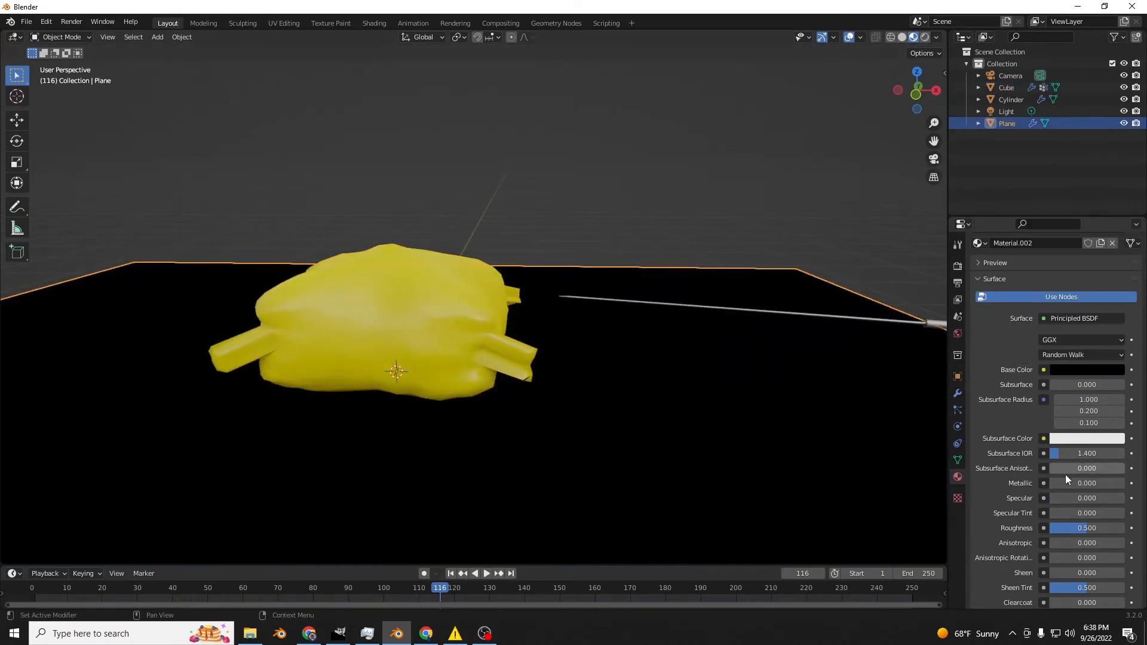
{"action": "left_click_drag", "start_coordinate": [1073, 503], "coordinate": [1084, 504]}
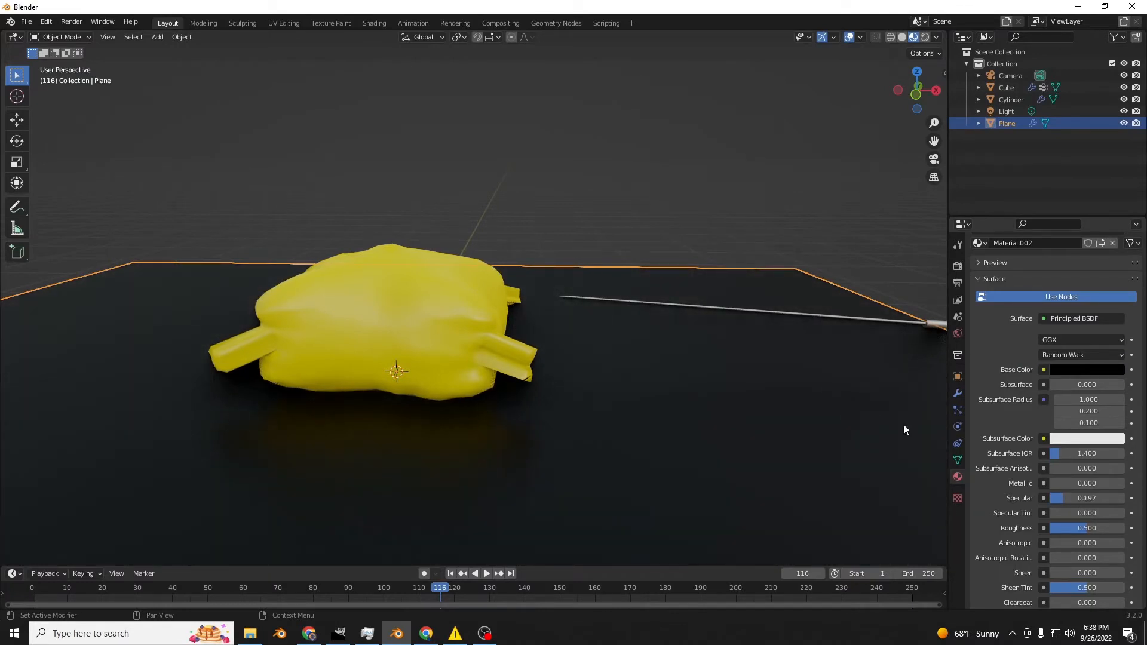
{"action": "middle_click_drag", "start_coordinate": [537, 233], "coordinate": [479, 215]}
{"action": "middle_click_drag", "start_coordinate": [576, 255], "coordinate": [514, 317]}
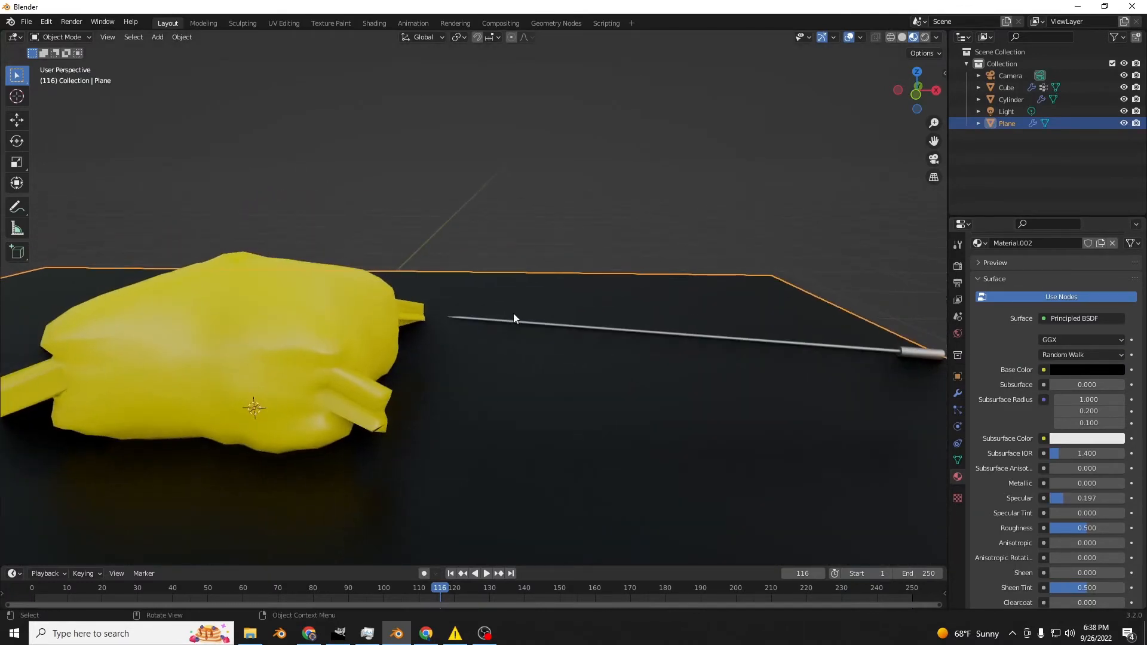
{"action": "scroll", "coordinate": [482, 323], "scroll_direction": "down", "scroll_amount": 2}
- Advance to frame 138 and bring up the cushion's cloth Pressure settings
{"action": "left_click", "coordinate": [534, 322]}
{"action": "scroll", "coordinate": [607, 340], "scroll_direction": "up", "scroll_amount": 4}
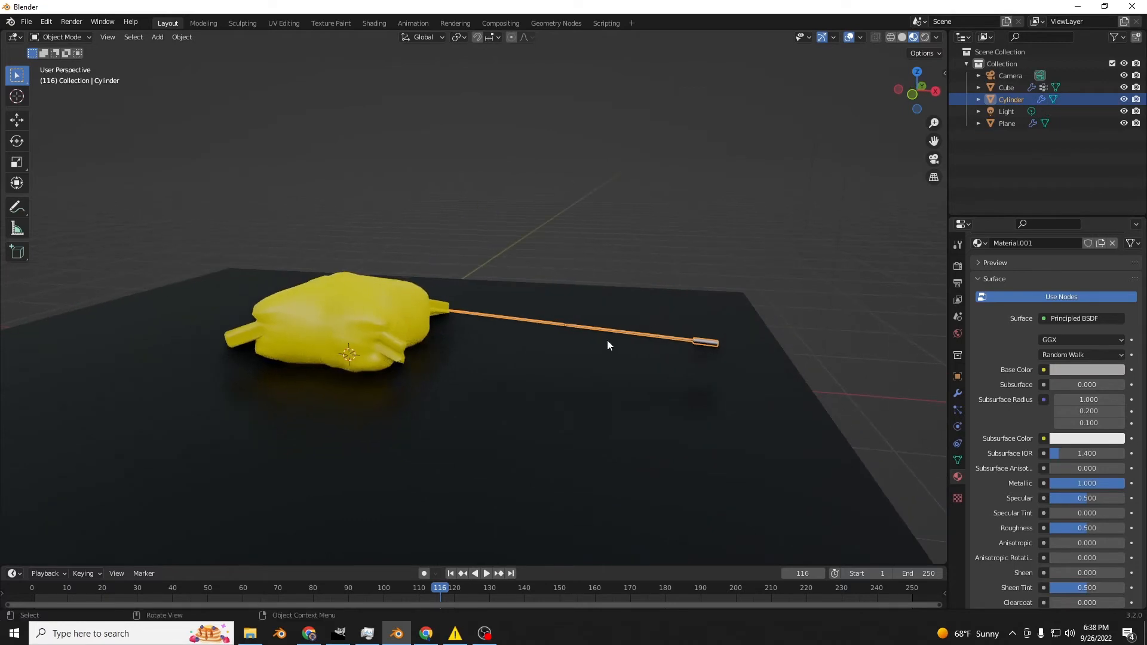
{"action": "middle_click_drag", "start_coordinate": [606, 341], "coordinate": [584, 292]}
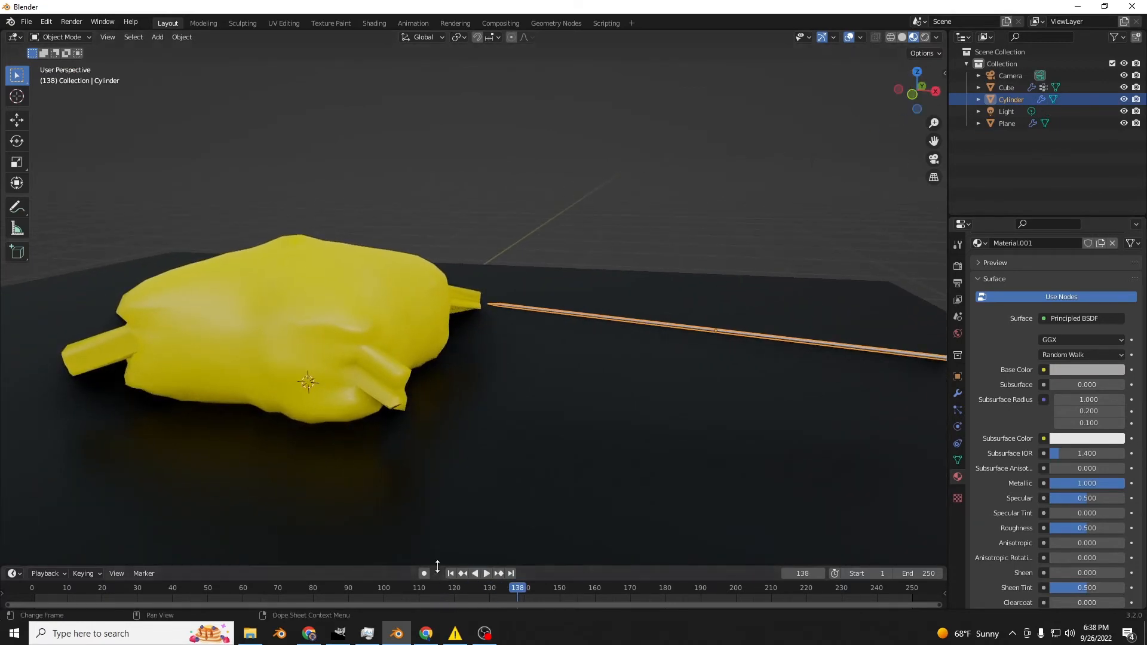
{"action": "left_click", "coordinate": [373, 314]}
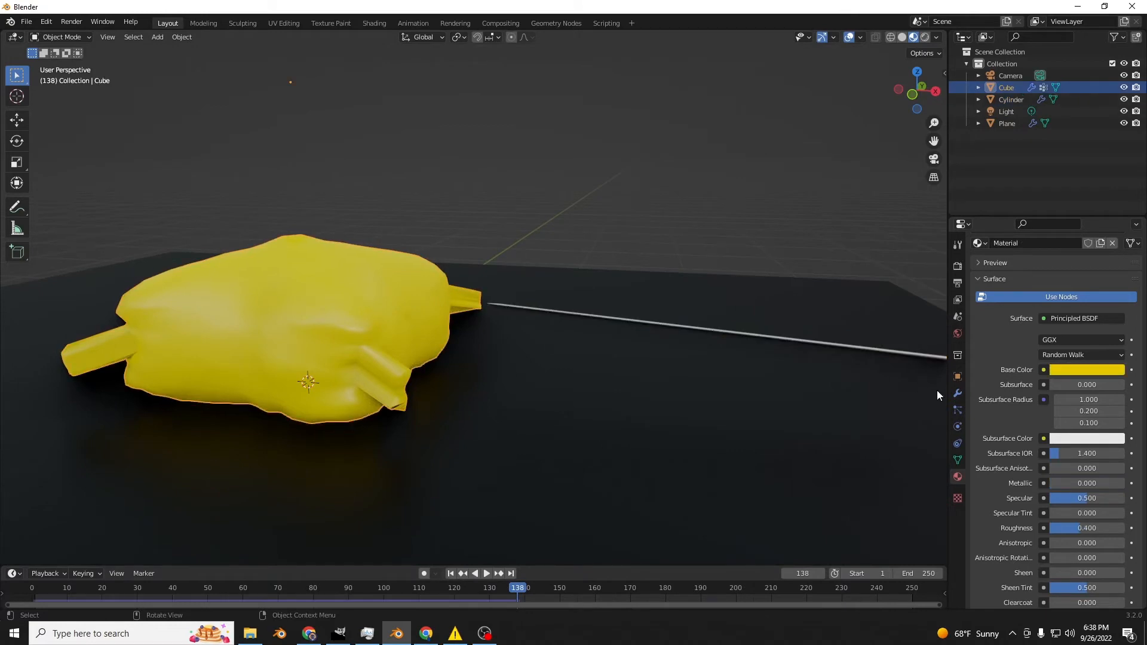
{"action": "left_click", "coordinate": [958, 427]}
{"action": "scroll", "coordinate": [1027, 483], "scroll_direction": "down", "scroll_amount": 8}
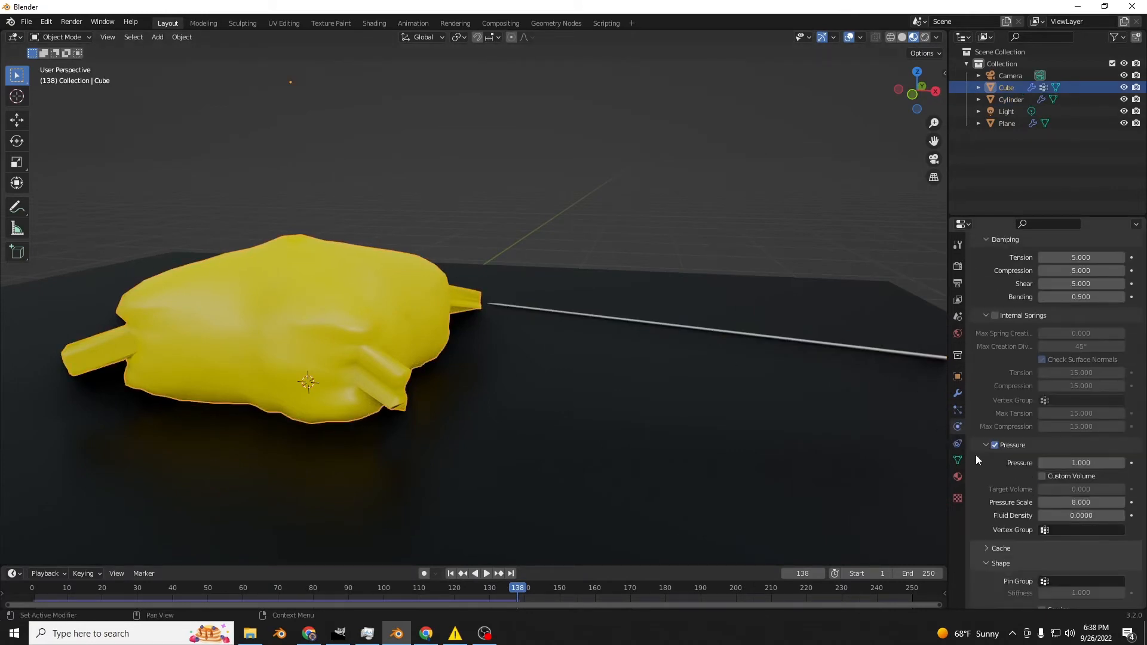
{"action": "scroll", "coordinate": [1026, 465], "scroll_direction": "down", "scroll_amount": 4}
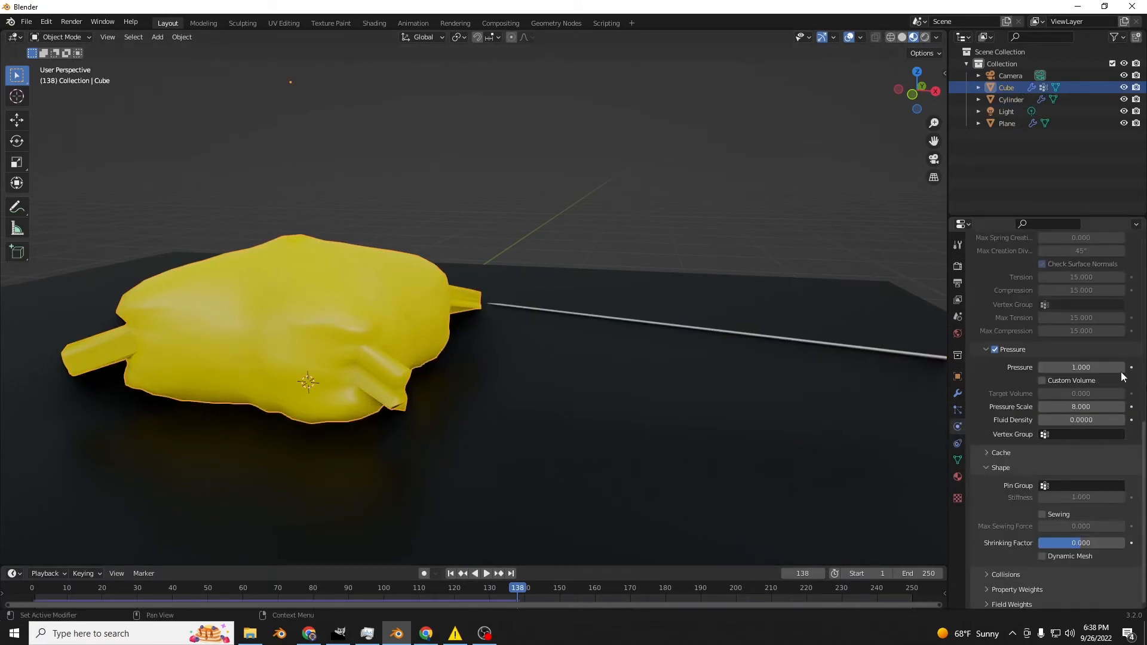
- Replay the cushion simulation from the first frame to frame 143 to find the moment for the burst
{"action": "key", "text": "space"}
{"action": "left_click_drag", "start_coordinate": [512, 586], "coordinate": [401, 589]}
{"action": "key", "text": "Escape"}
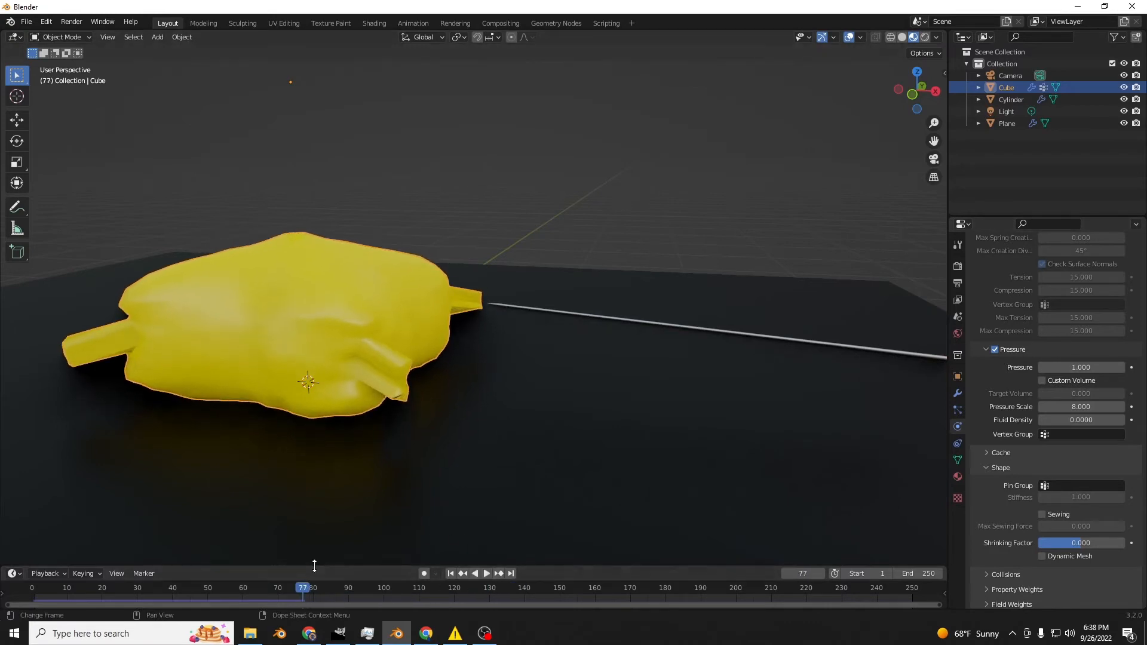
{"action": "left_click", "coordinate": [451, 574]}
{"action": "key", "text": "space"}
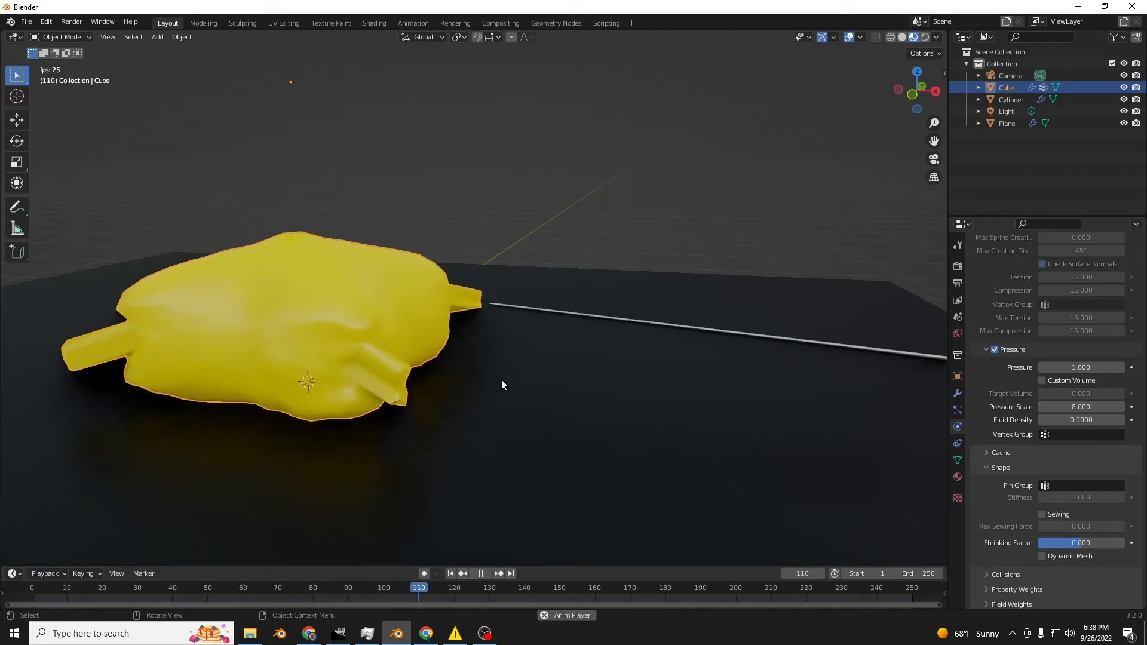
{"action": "key", "text": "space"}
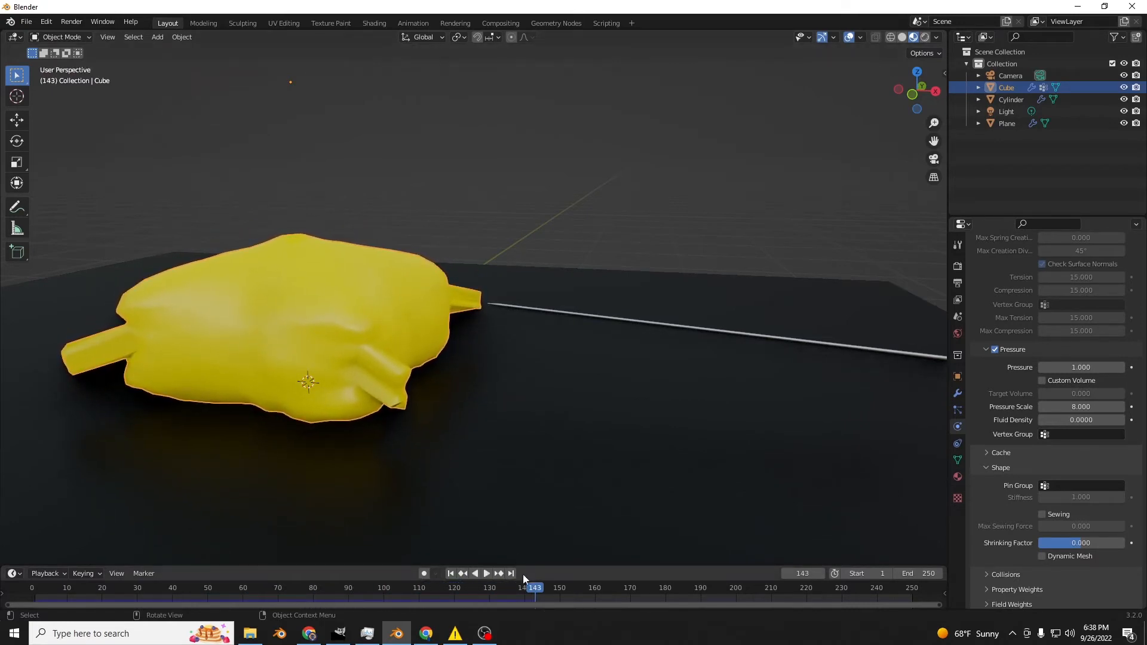
- Keyframe the cushion's cloth Pressure at 1.000 on frame 140 and at 500 on frame 141
{"action": "left_click_drag", "start_coordinate": [527, 593], "coordinate": [524, 597]}
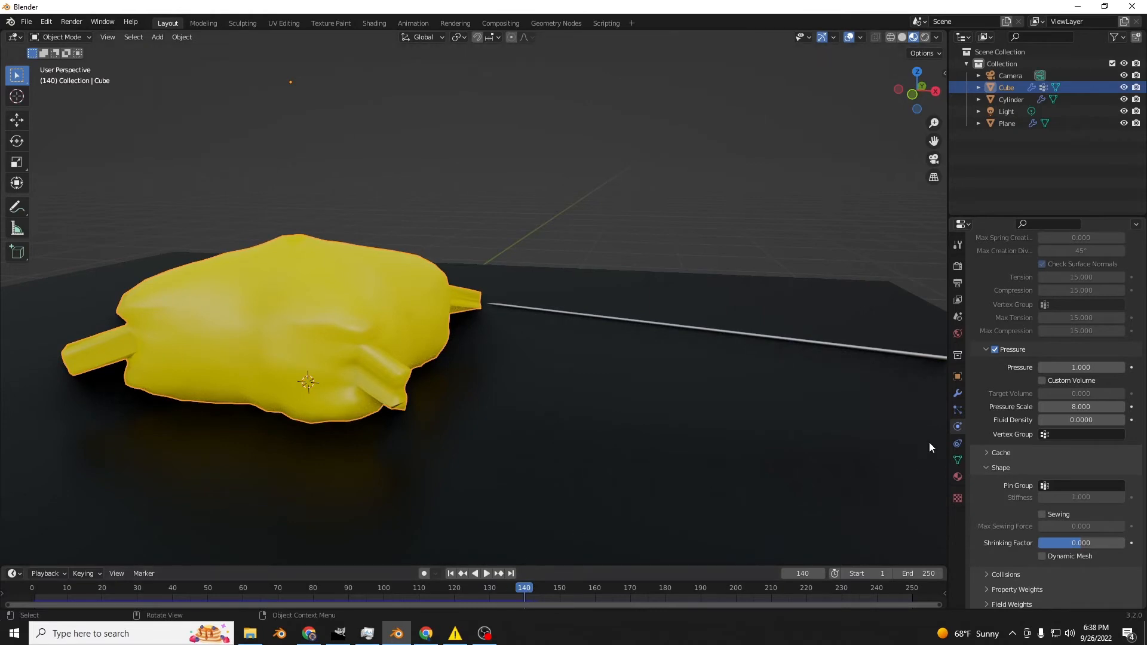
{"action": "left_click", "coordinate": [1132, 368]}
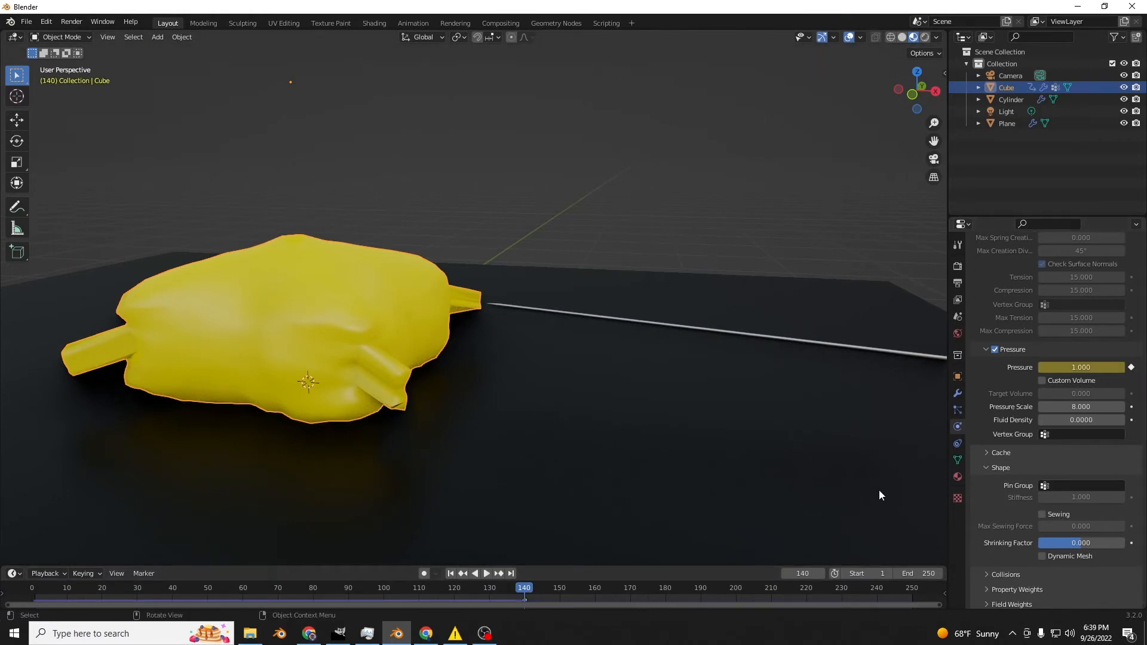
{"action": "key", "text": "space"}
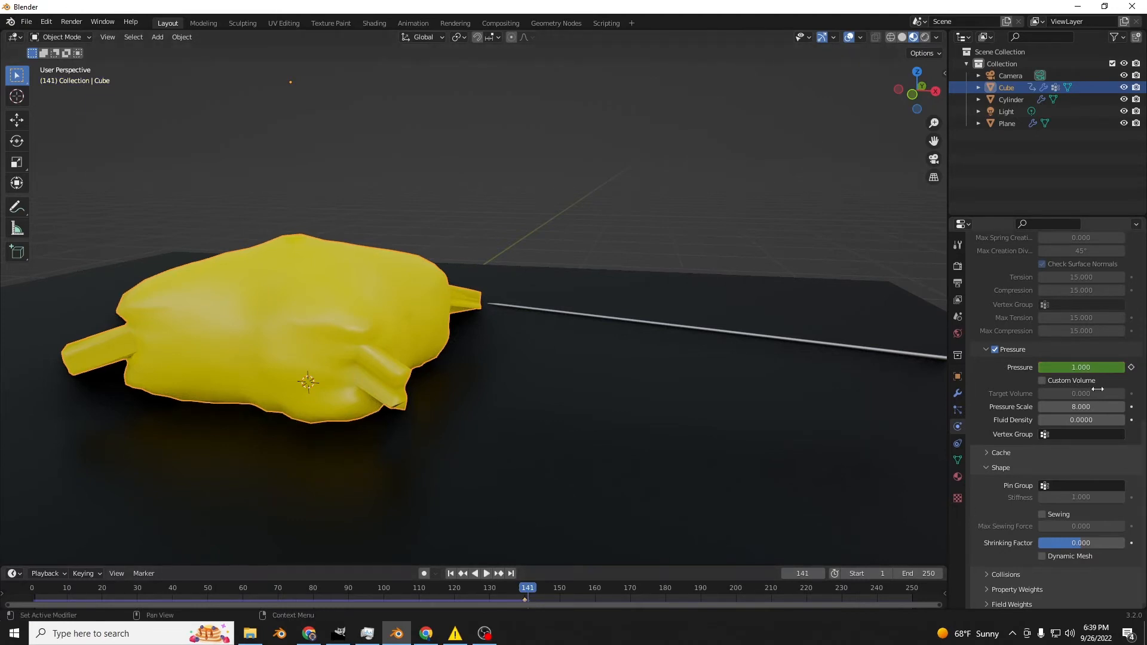
{"action": "left_click", "coordinate": [1080, 367]}
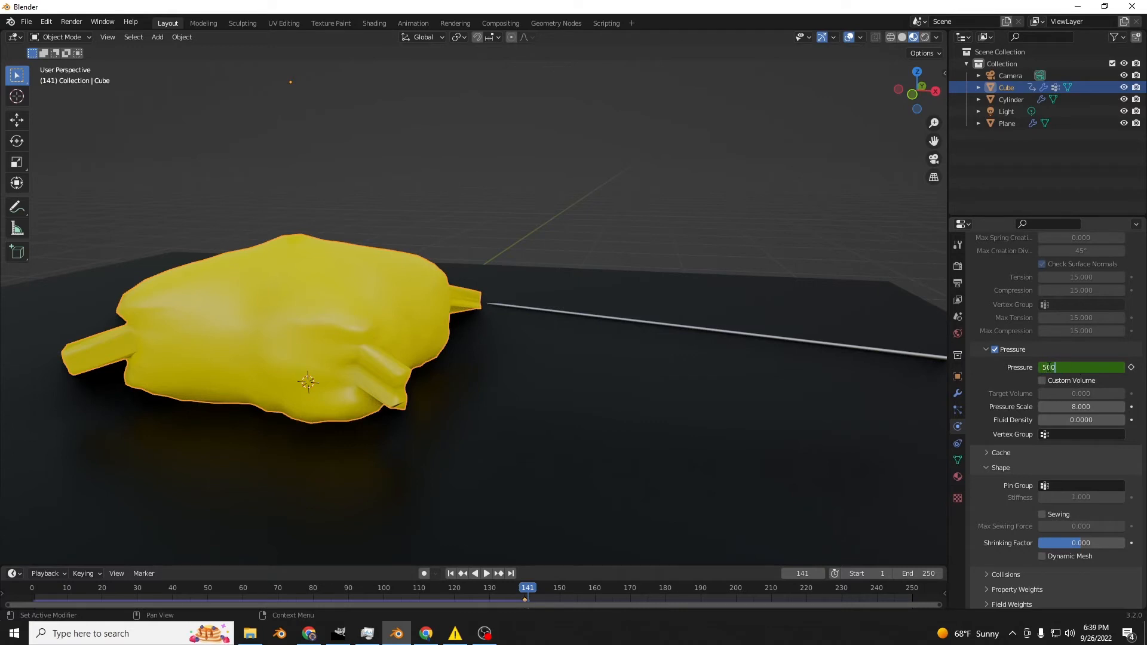
{"action": "key", "text": "Return"}
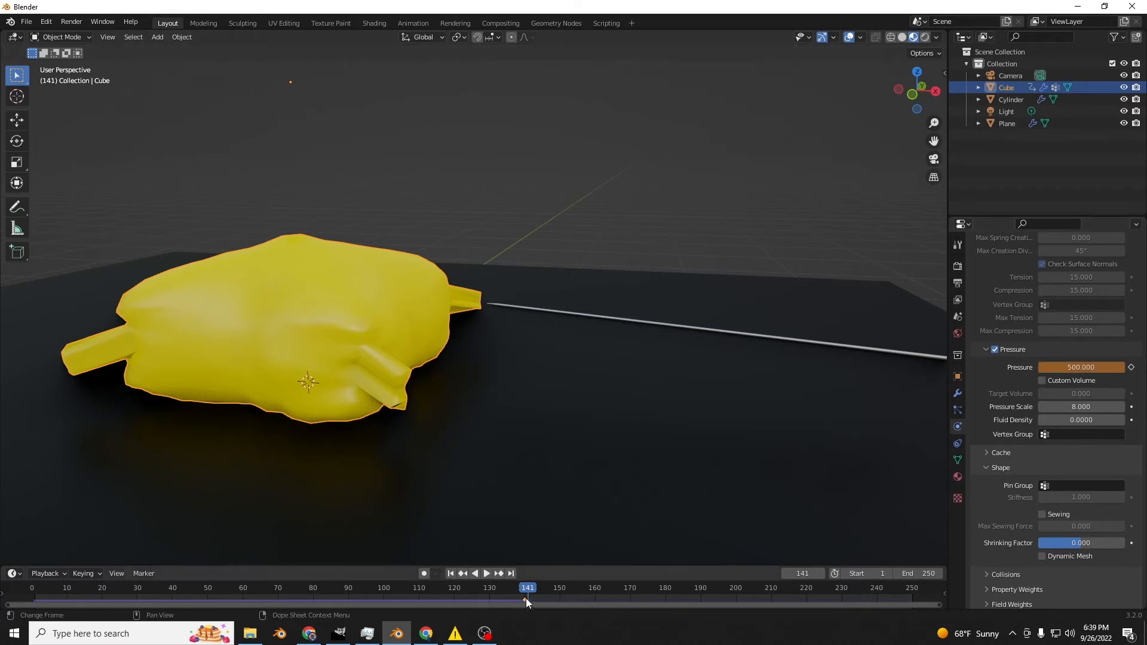
{"action": "left_click", "coordinate": [1131, 367]}
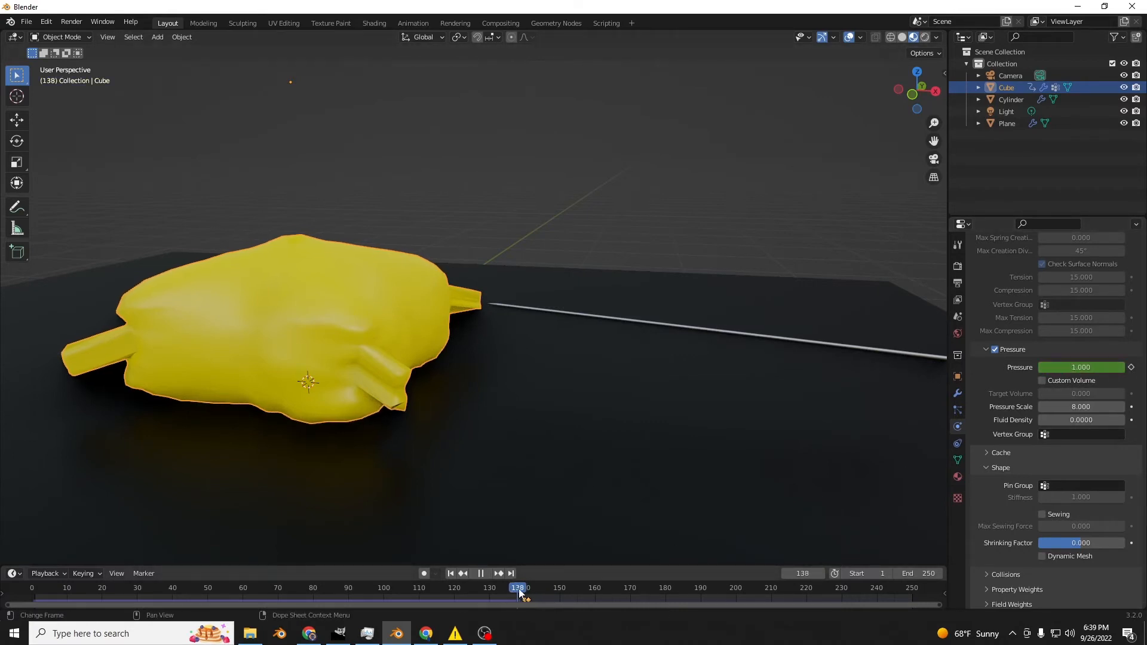
- Play the simulation from frame 126 to frame 176 to check how the cushion reacts to the pressure keyframes
{"action": "key", "text": "space"}
{"action": "left_click_drag", "start_coordinate": [536, 587], "coordinate": [475, 593]}
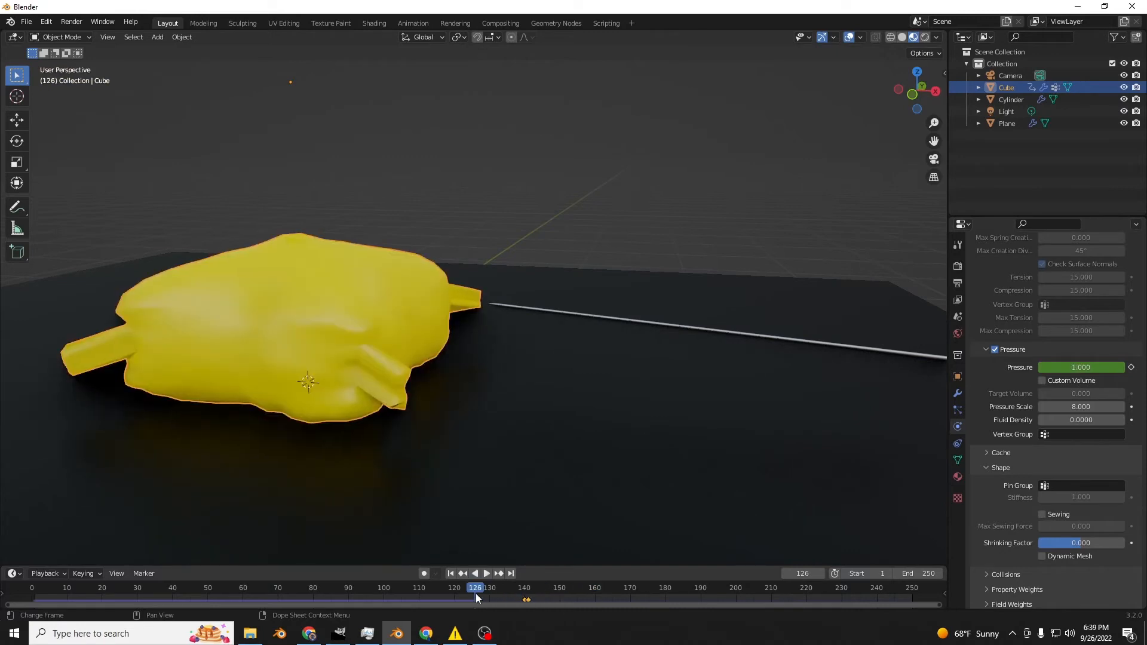
{"action": "key", "text": "space"}
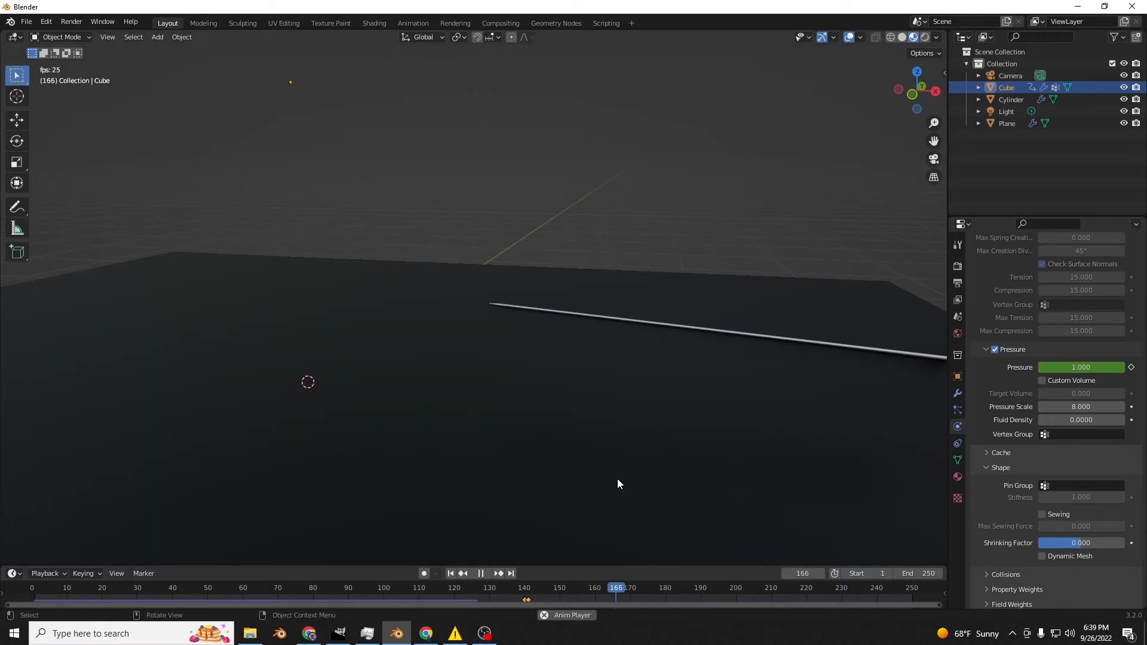
{"action": "key", "text": "space"}
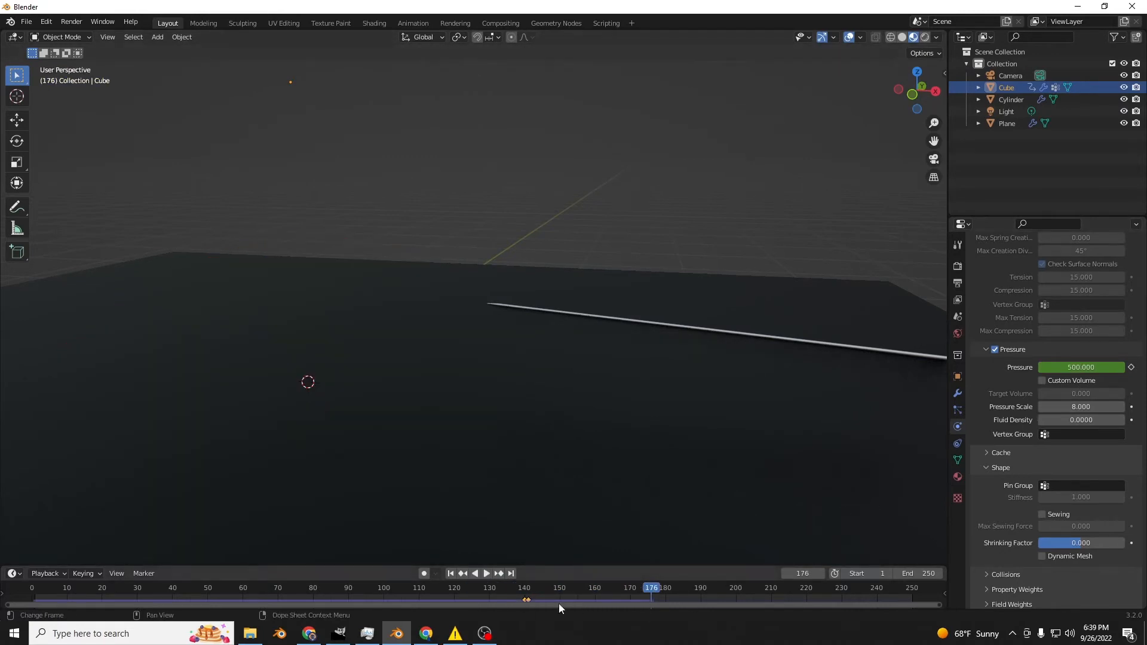
- Set the cushion's cloth Pressure to 100 on frame 141 and keyframe it
{"action": "left_click", "coordinate": [467, 575]}
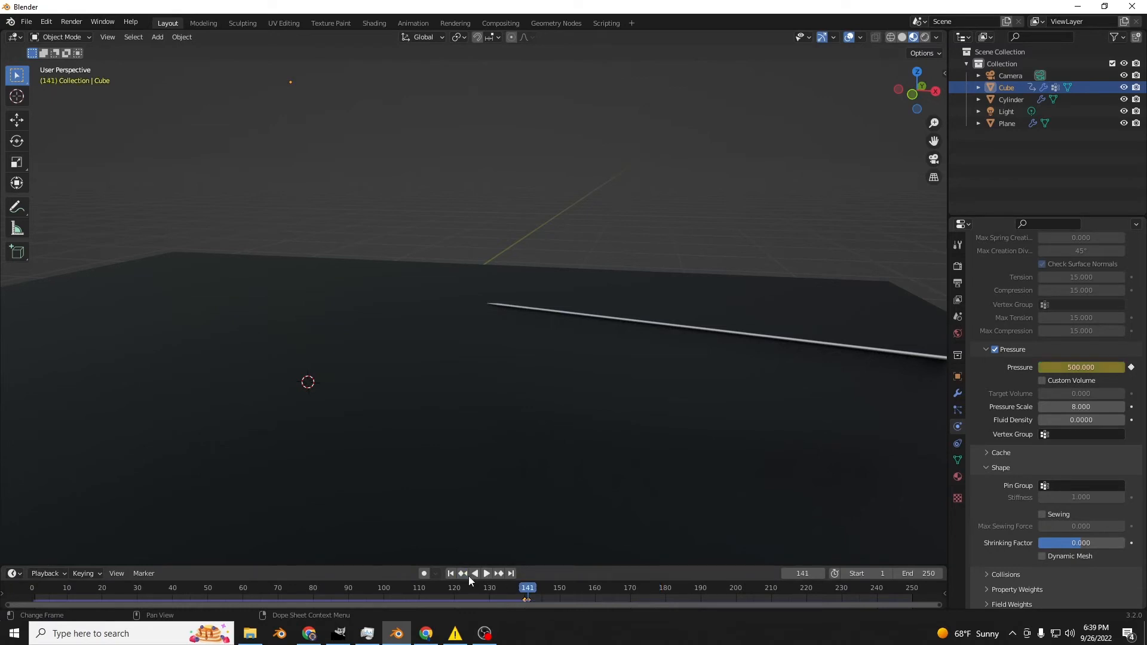
{"action": "double_click", "coordinate": [1091, 366]}
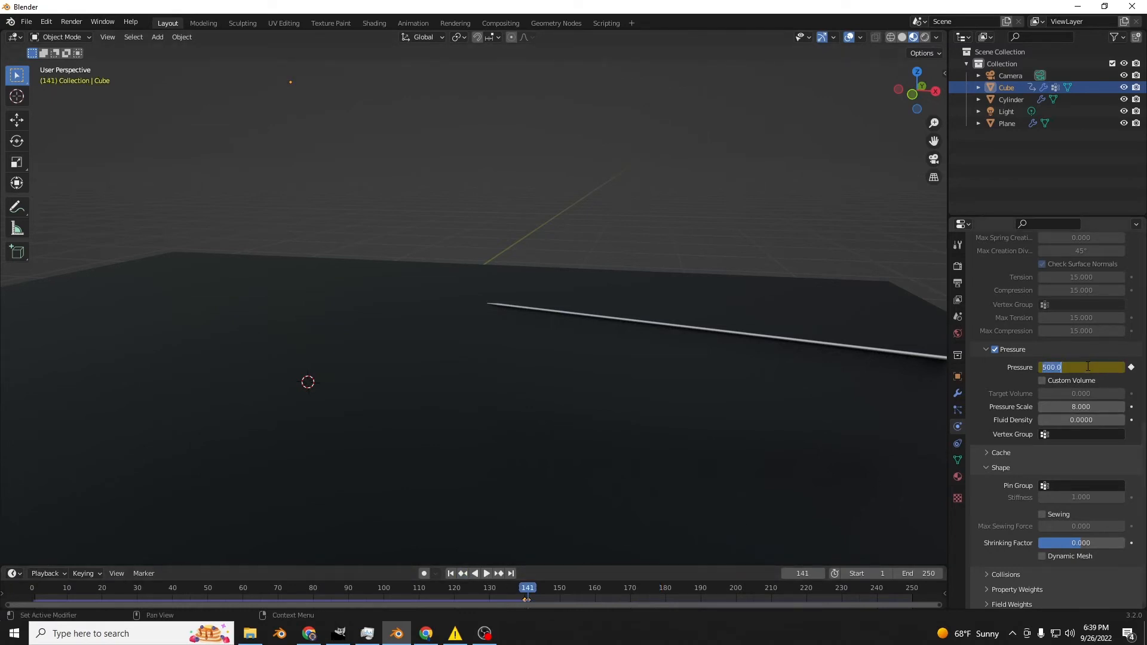
{"action": "type", "text": "100"}
{"action": "key", "text": "Return"}
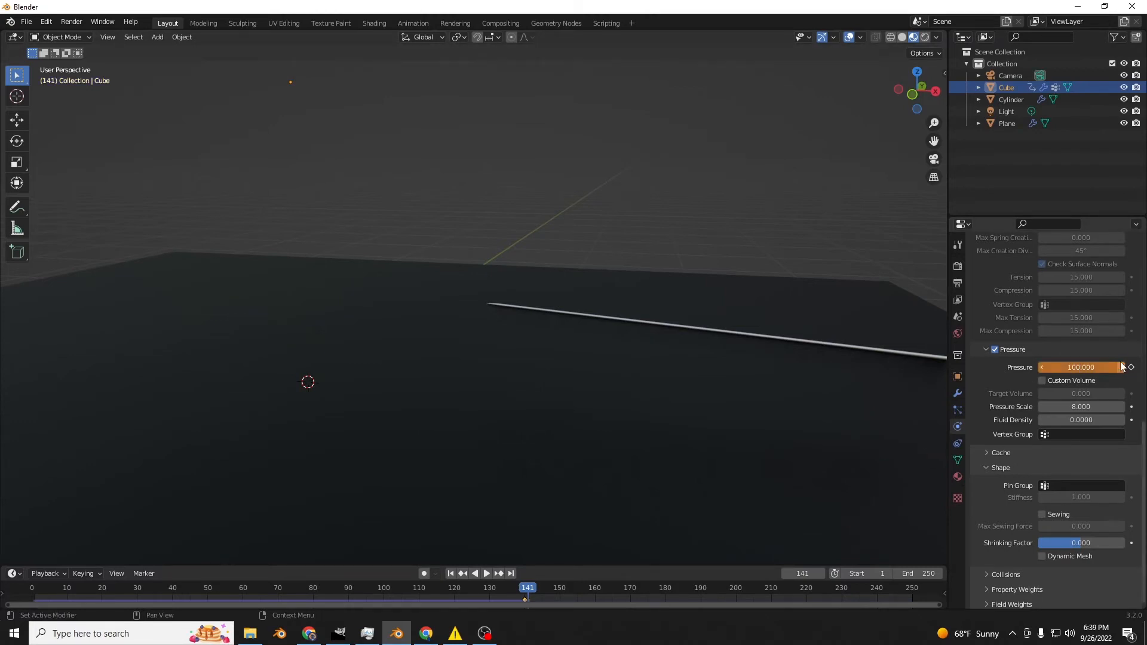
{"action": "key", "text": "i"}
- Play the simulation past the burst, replay it from several earlier frames, and return to frame 1
{"action": "key", "text": "space"}
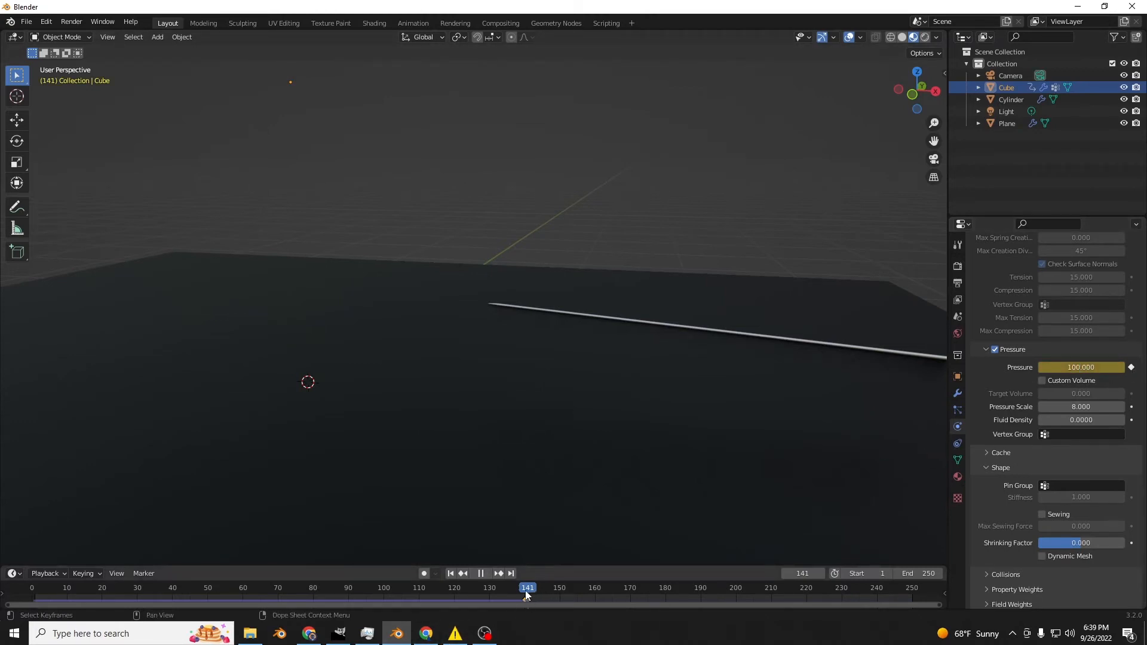
{"action": "key", "text": "space"}
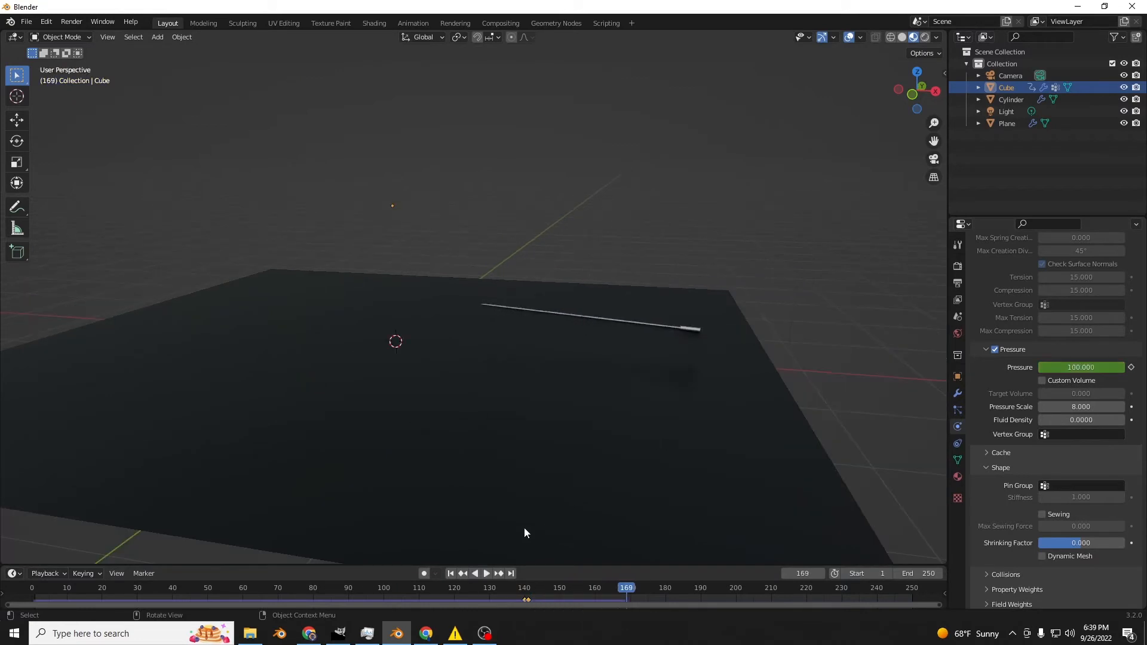
{"action": "left_click", "coordinate": [450, 573]}
{"action": "left_click", "coordinate": [487, 583]}
{"action": "key", "text": "space"}
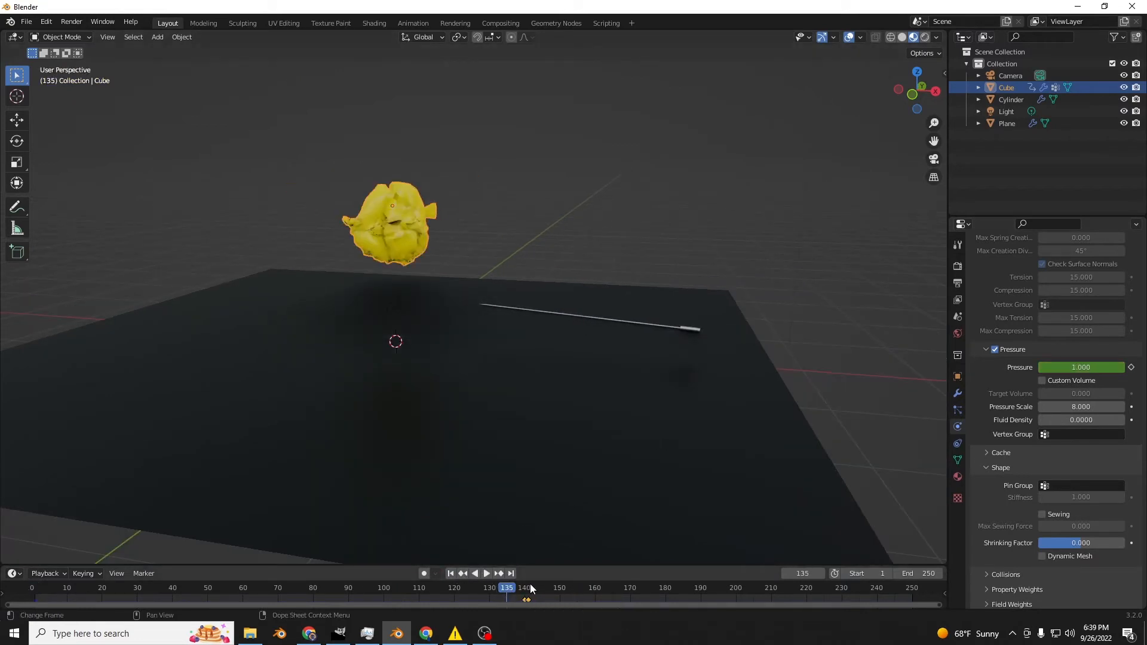
{"action": "key", "text": "space"}
{"action": "left_click", "coordinate": [426, 591]}
{"action": "key", "text": "space"}
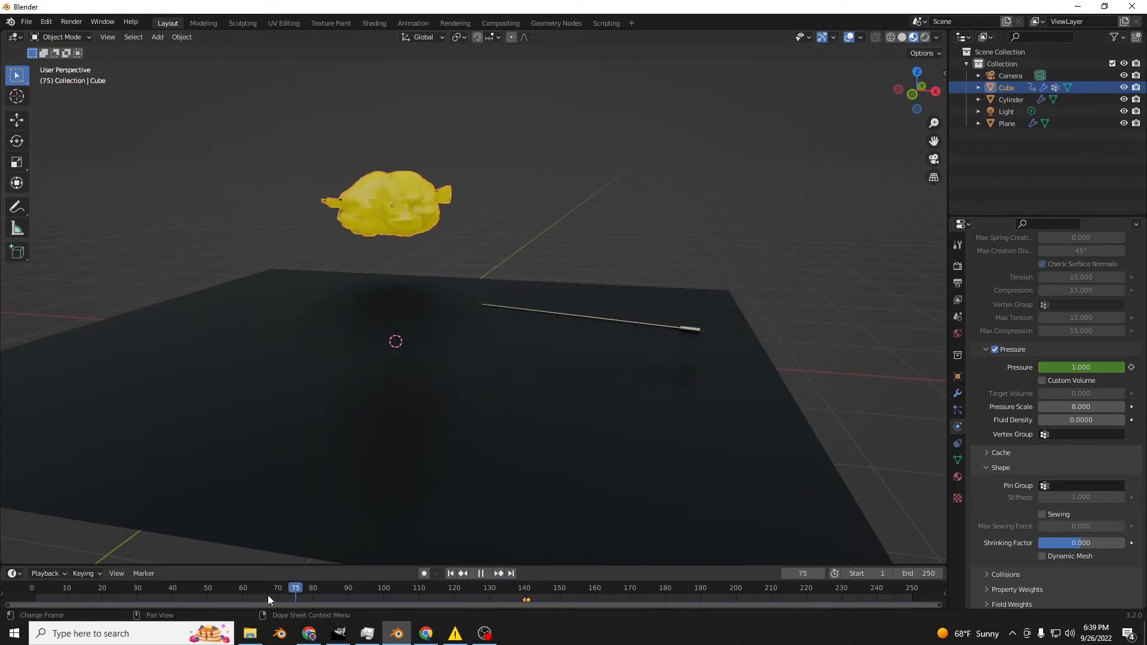
{"action": "left_click", "coordinate": [123, 589]}
{"action": "key", "text": "space"}
{"action": "left_click", "coordinate": [451, 575]}
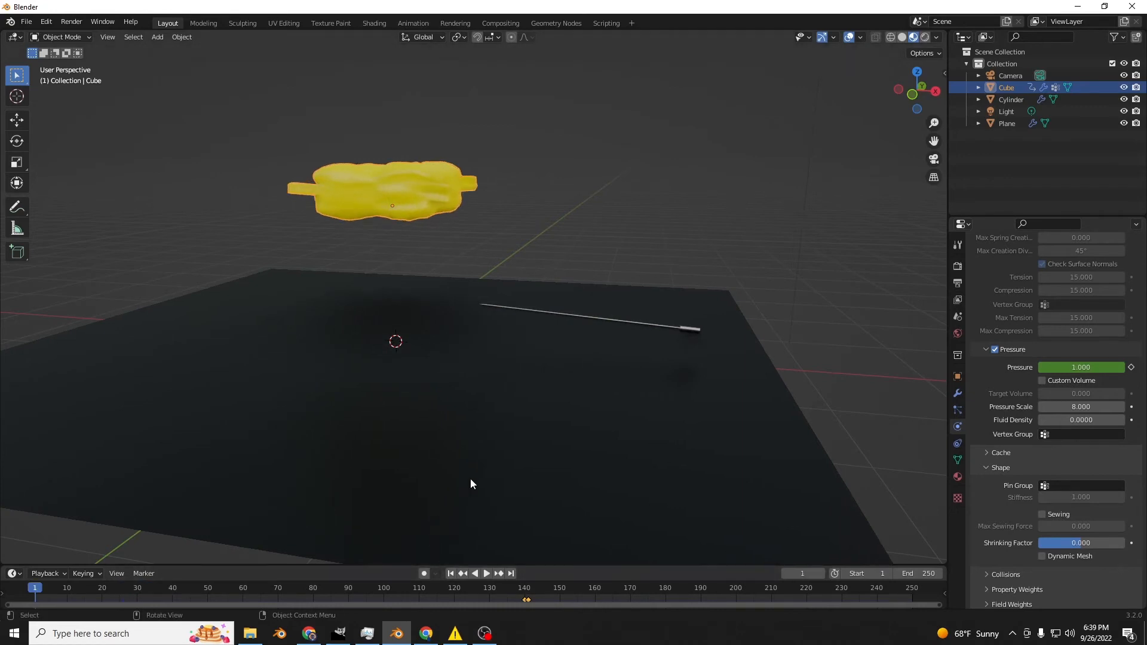
{"action": "scroll", "coordinate": [471, 478], "scroll_direction": "up", "scroll_amount": 2}
{"action": "middle_click_drag", "start_coordinate": [508, 434], "coordinate": [503, 522], "text": "shift"}
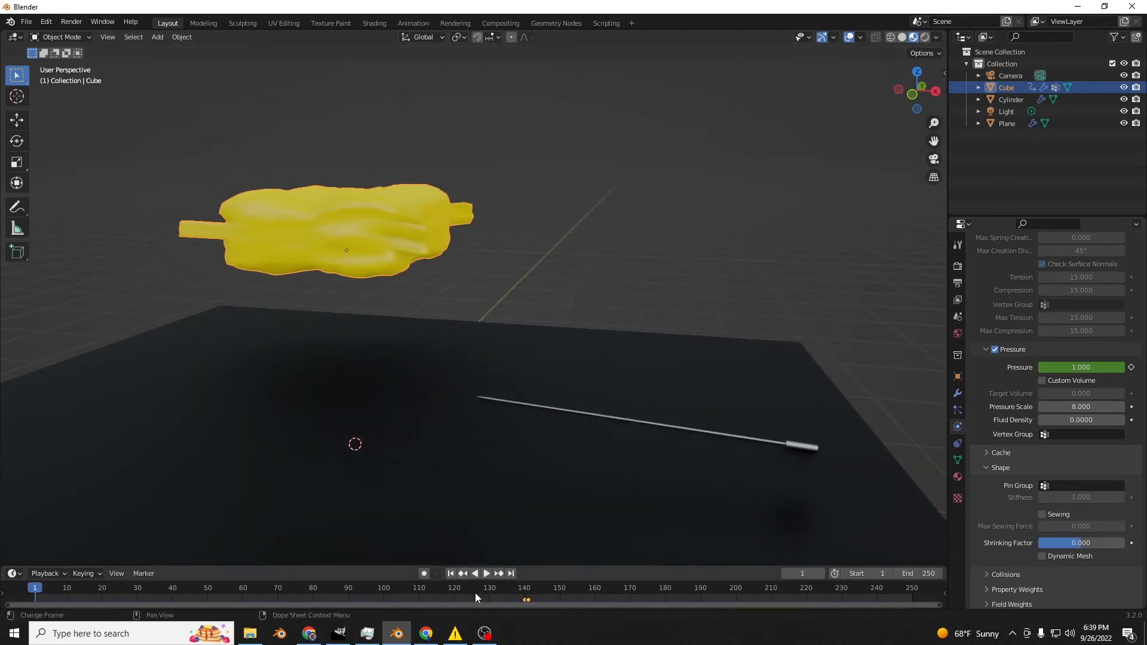
- With auto keying on, record the needle's movement beside the cushion in front view while playing from frame 1 to frame 138
{"action": "left_click", "coordinate": [625, 418]}
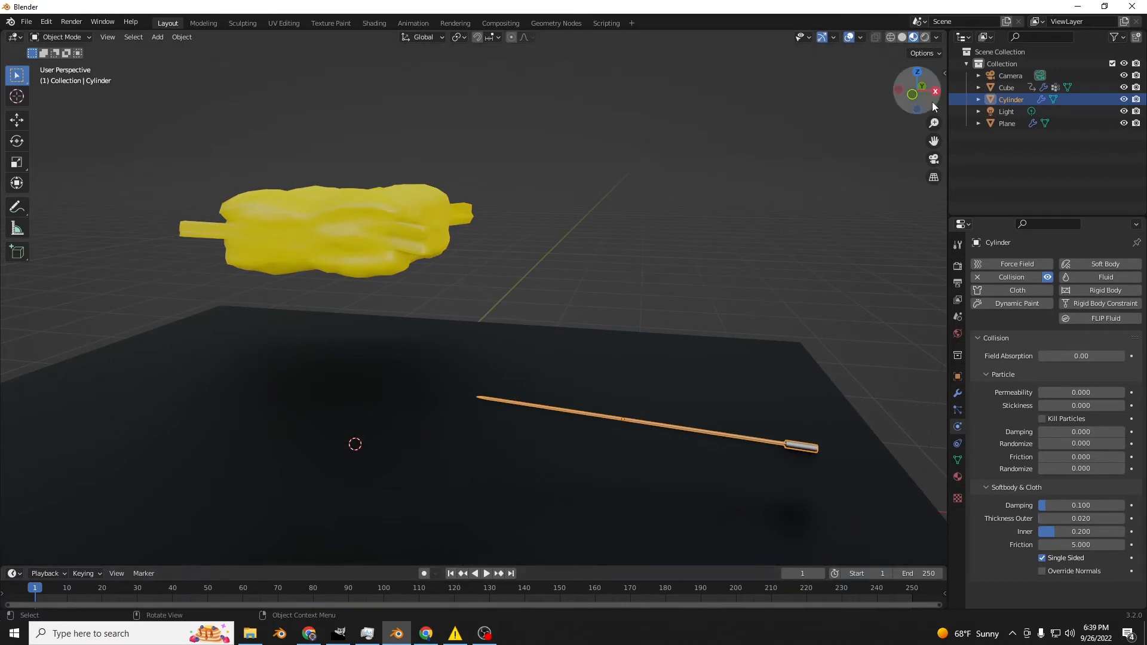
{"action": "left_click", "coordinate": [914, 96]}
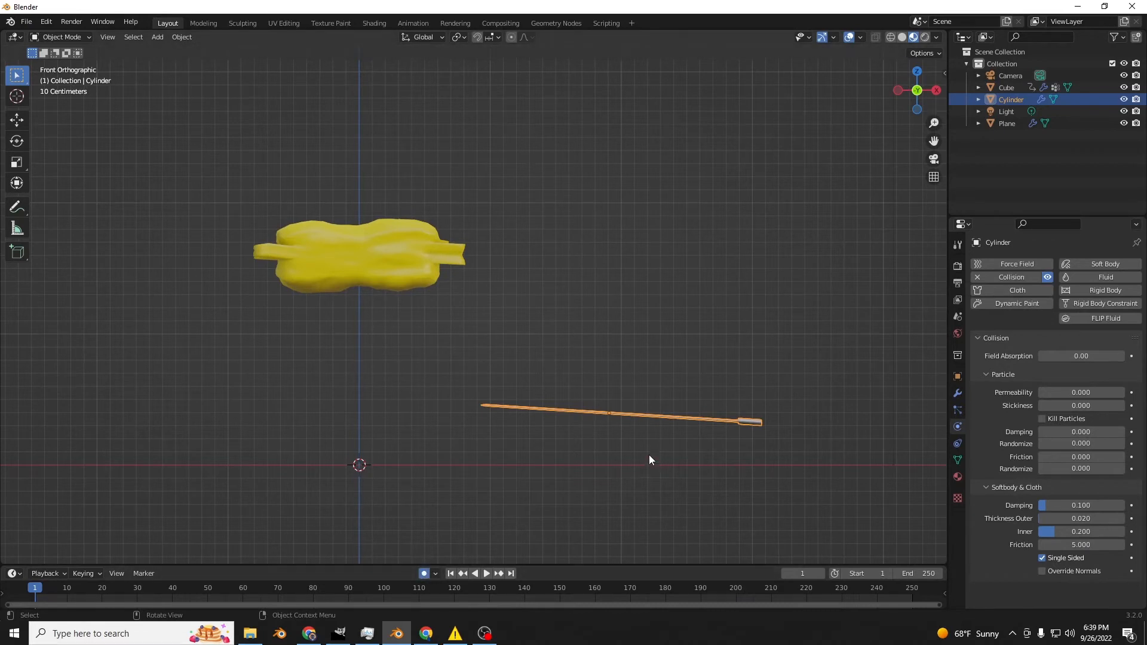
{"action": "key", "text": "space"}
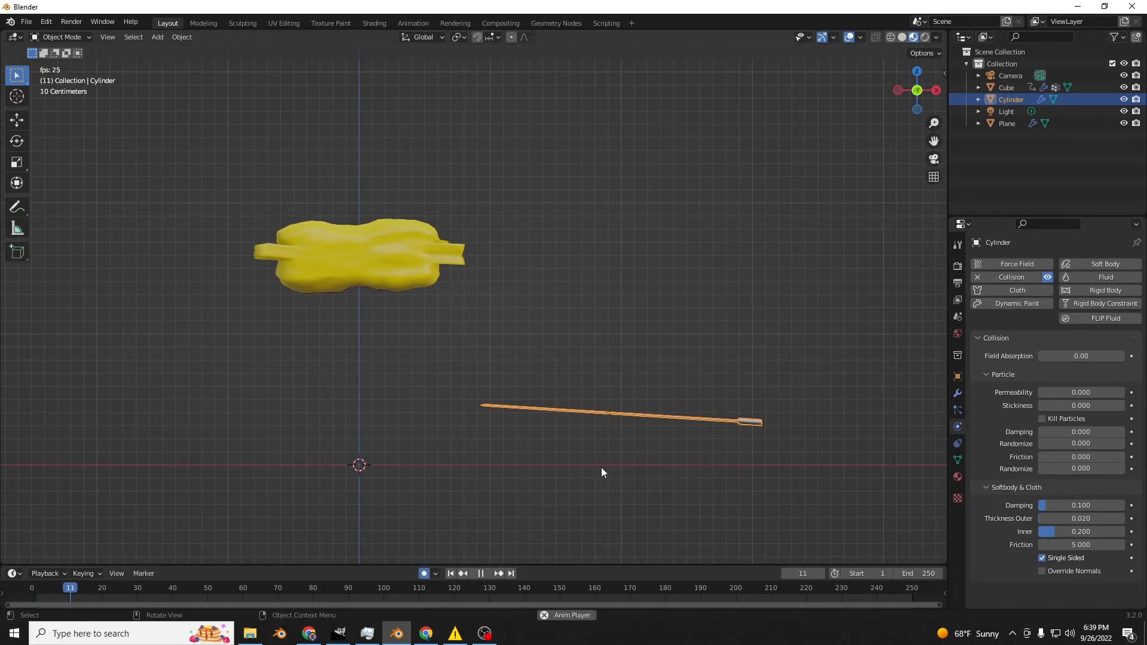
{"action": "key", "text": "g"}
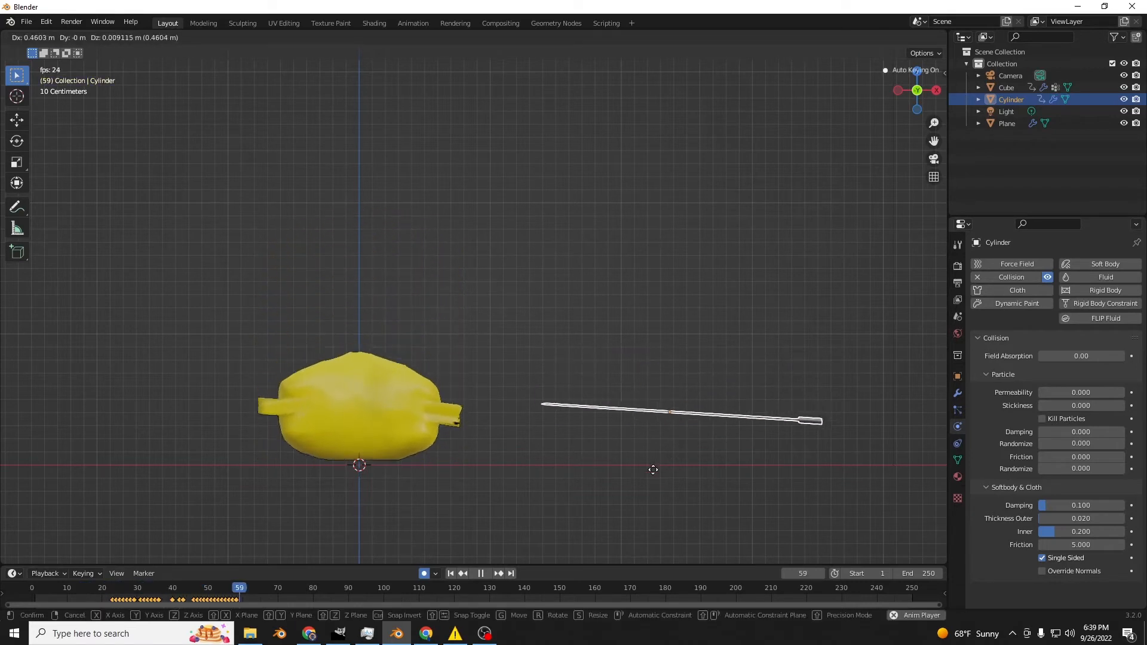
{"action": "left_click", "coordinate": [606, 484]}
{"action": "key", "text": "space"}
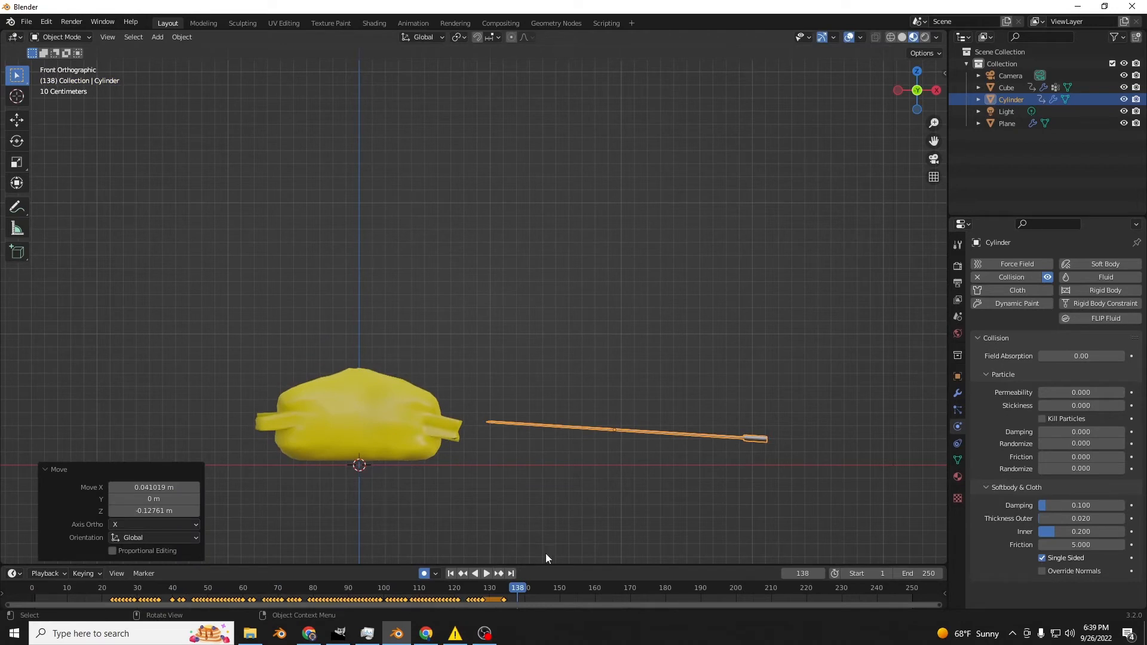
- Keyframe the needle moving into the cushion: about -0.29 m X, -0.07 m Z on frame 138, and -0.59 m X, 0.08 m Z on frame 140
{"action": "key", "text": "space"}
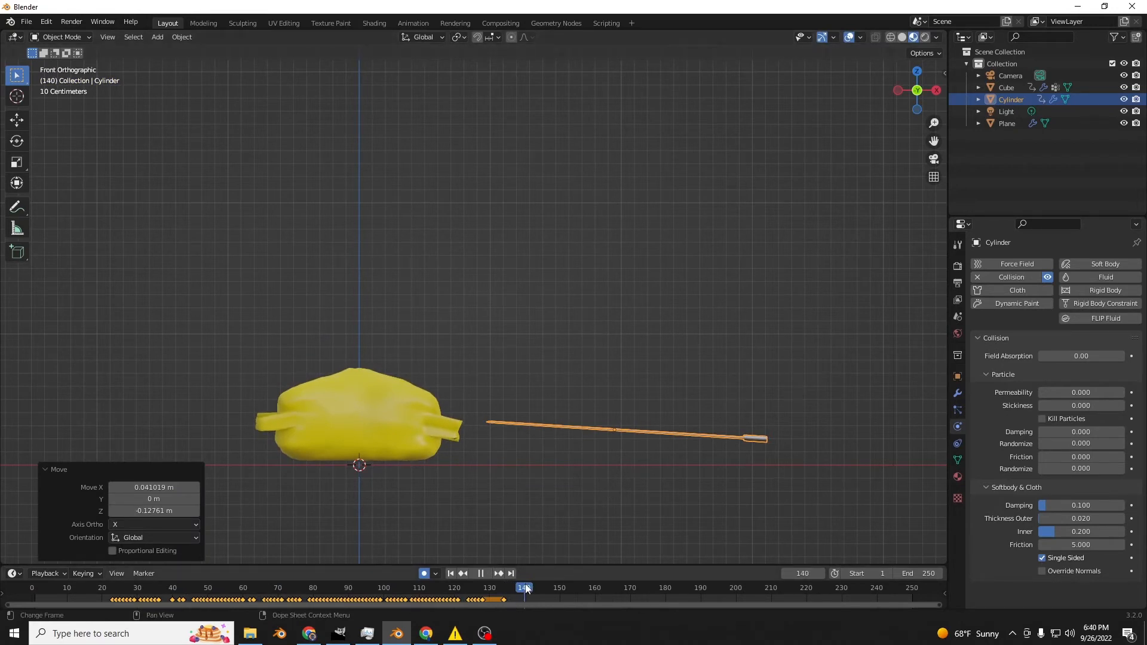
{"action": "key", "text": "space"}
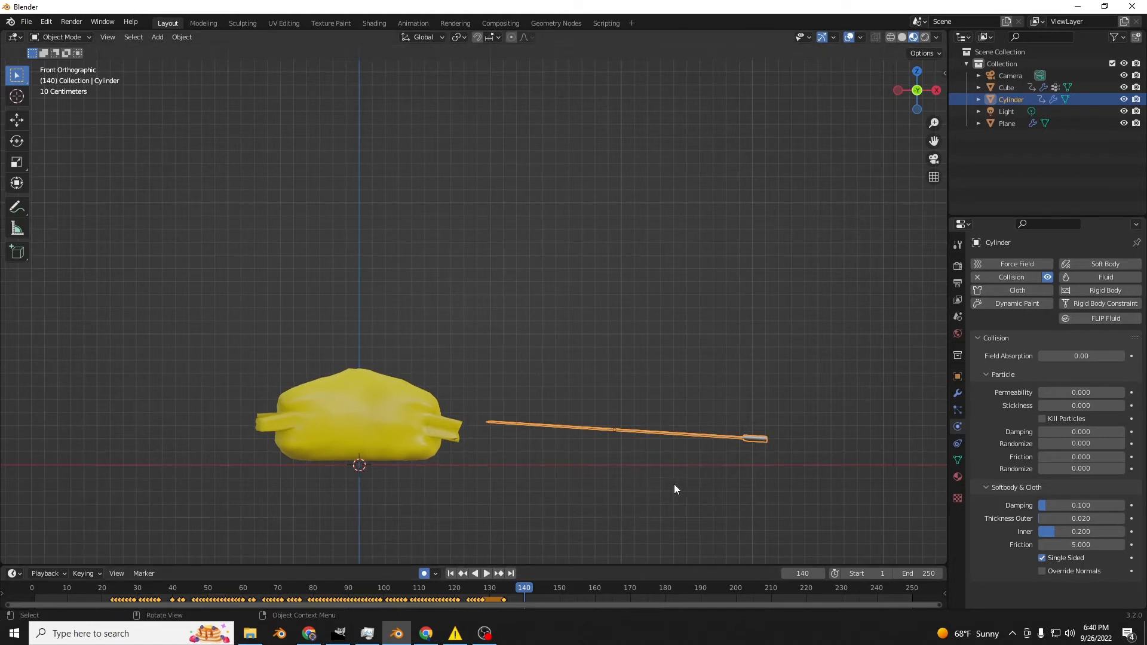
{"action": "left_click_drag", "start_coordinate": [514, 588], "coordinate": [516, 590]}
{"action": "key", "text": "g"}
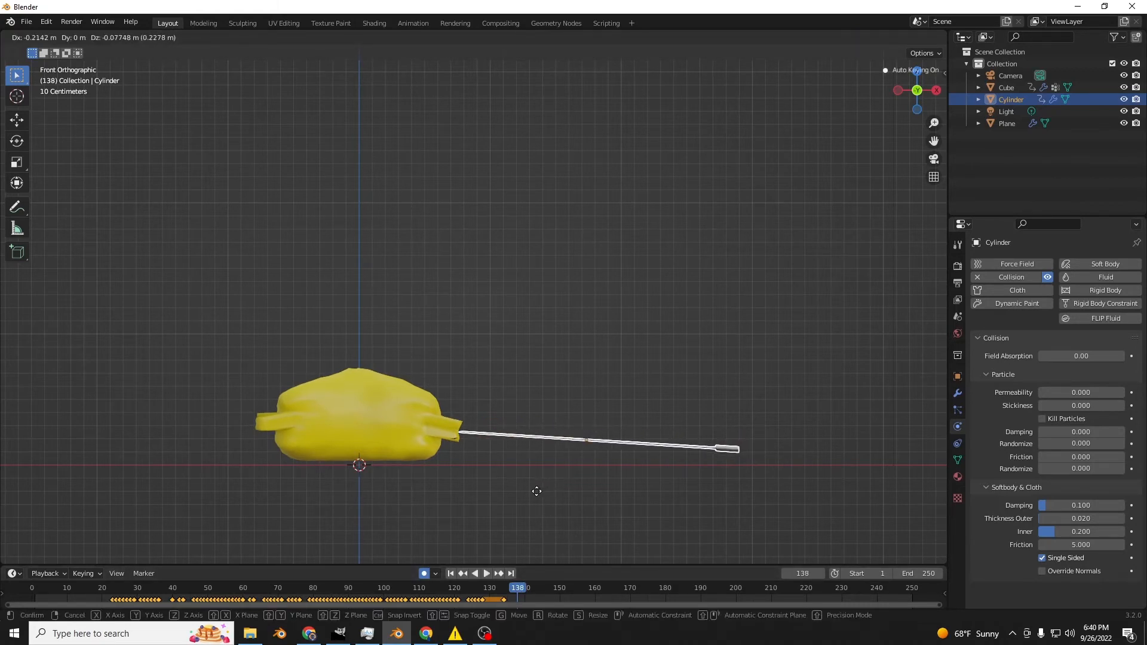
{"action": "left_click", "coordinate": [527, 495]}
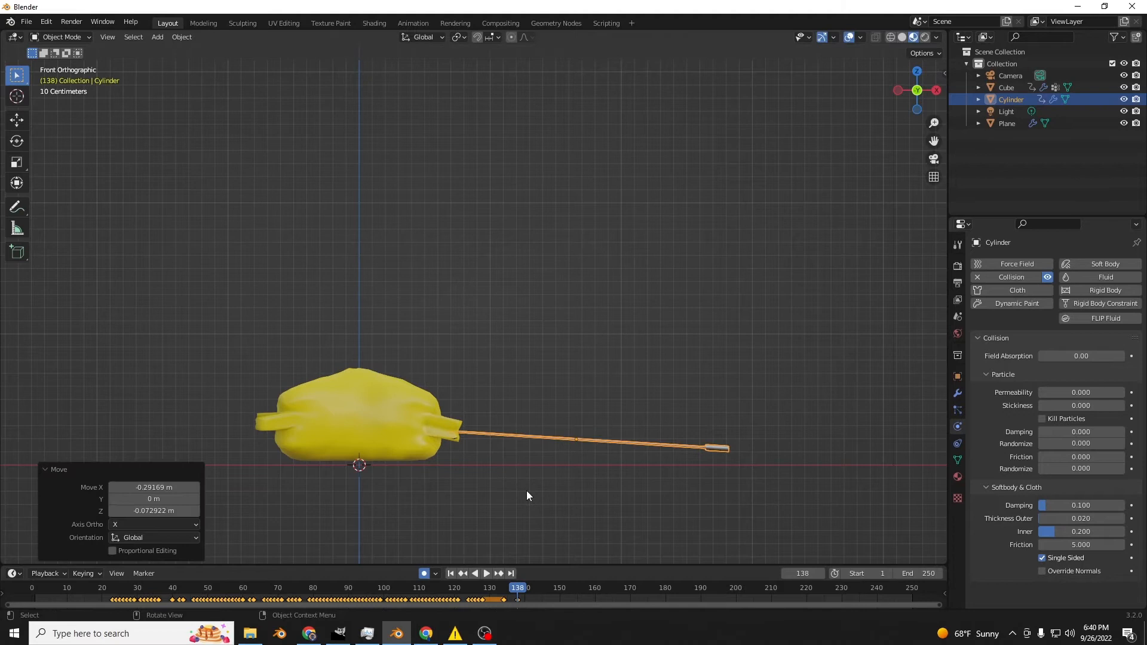
{"action": "left_click", "coordinate": [524, 588]}
{"action": "key", "text": "g"}
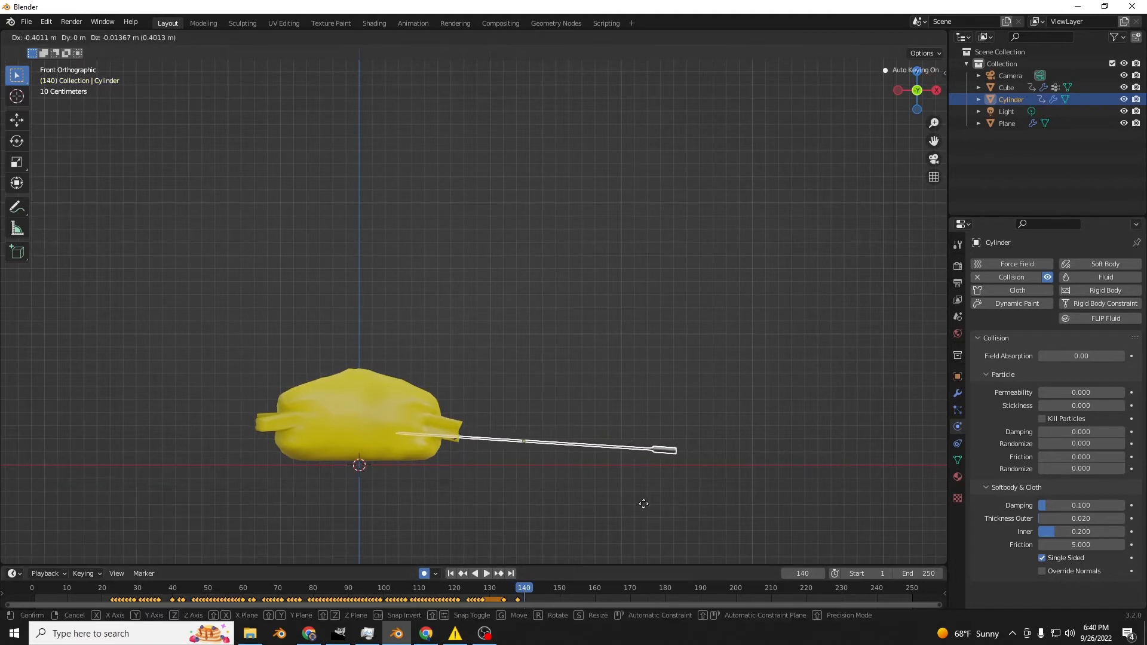
{"action": "left_click", "coordinate": [622, 496]}
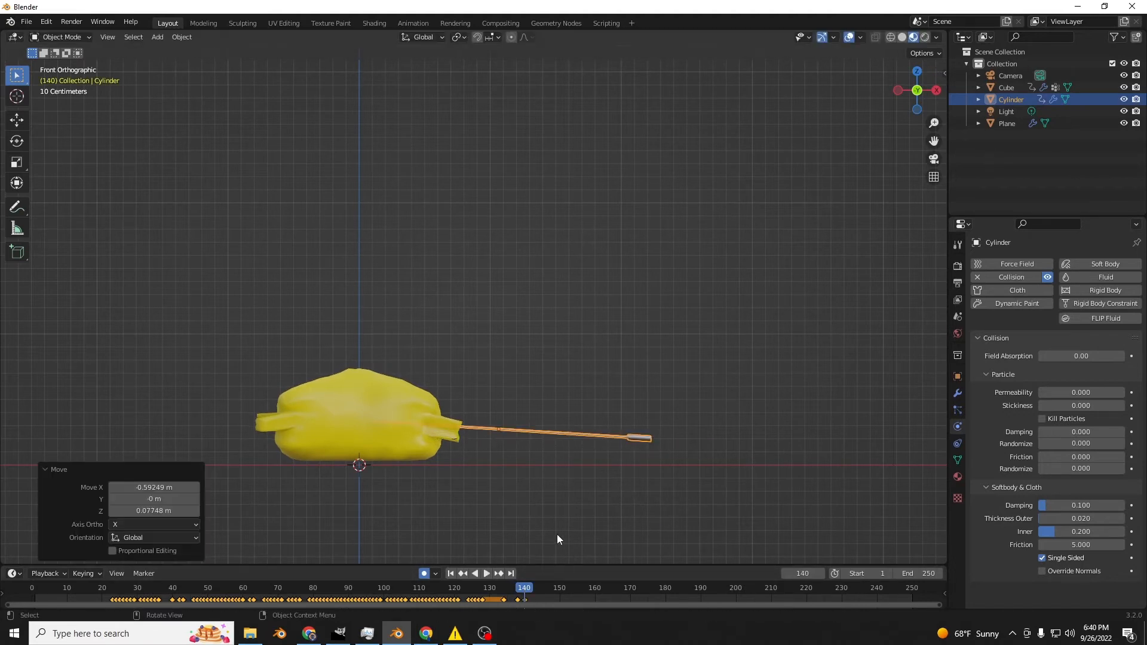
- Play the needle and cushion animation in perspective from the first frame to frame 160, then rewind it
{"action": "left_click", "coordinate": [451, 574]}
{"action": "left_click", "coordinate": [640, 282]}
{"action": "middle_click_drag", "start_coordinate": [641, 282], "coordinate": [608, 321]}
{"action": "key", "text": "space"}
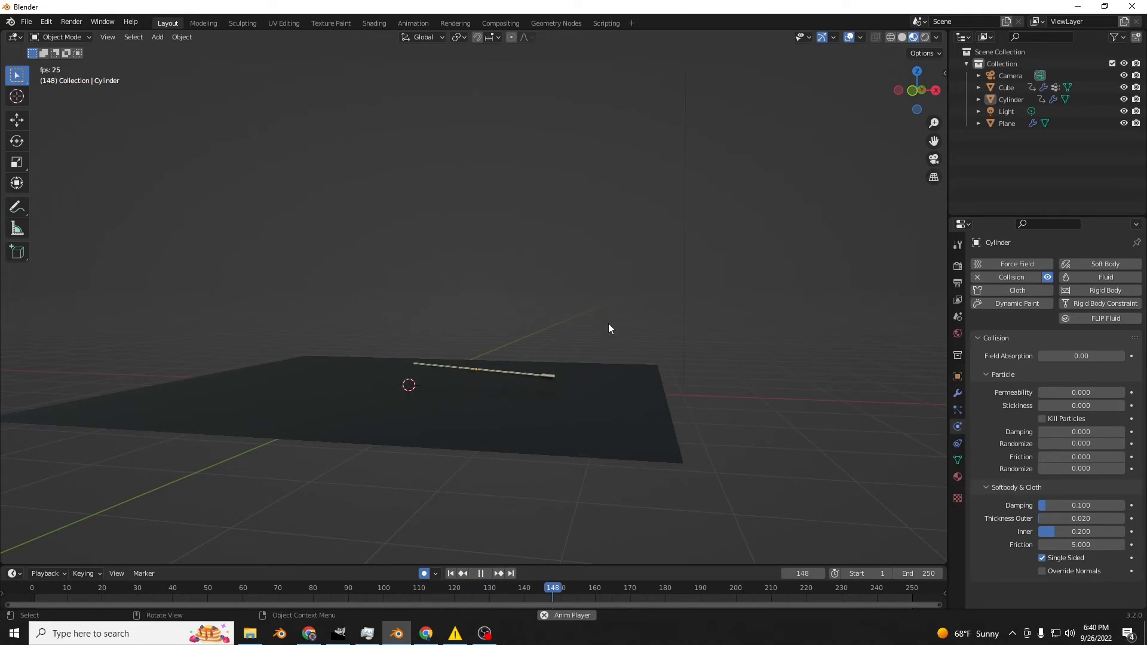
{"action": "key", "text": "space"}
{"action": "middle_click_drag", "start_coordinate": [586, 402], "coordinate": [599, 471]}
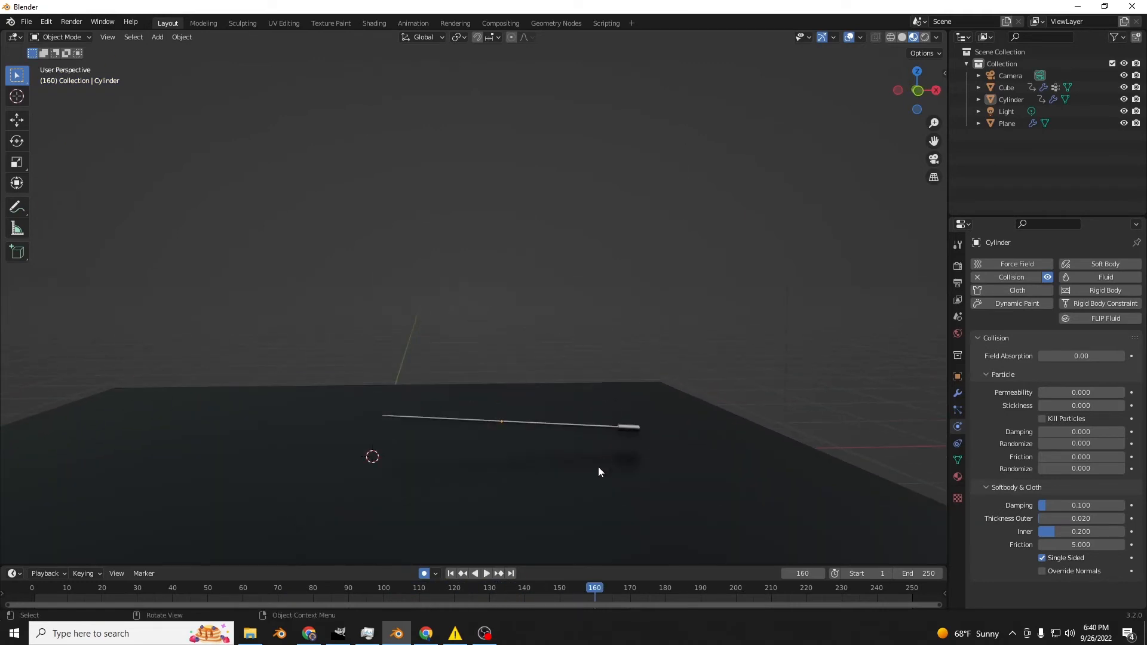
{"action": "left_click", "coordinate": [450, 574]}
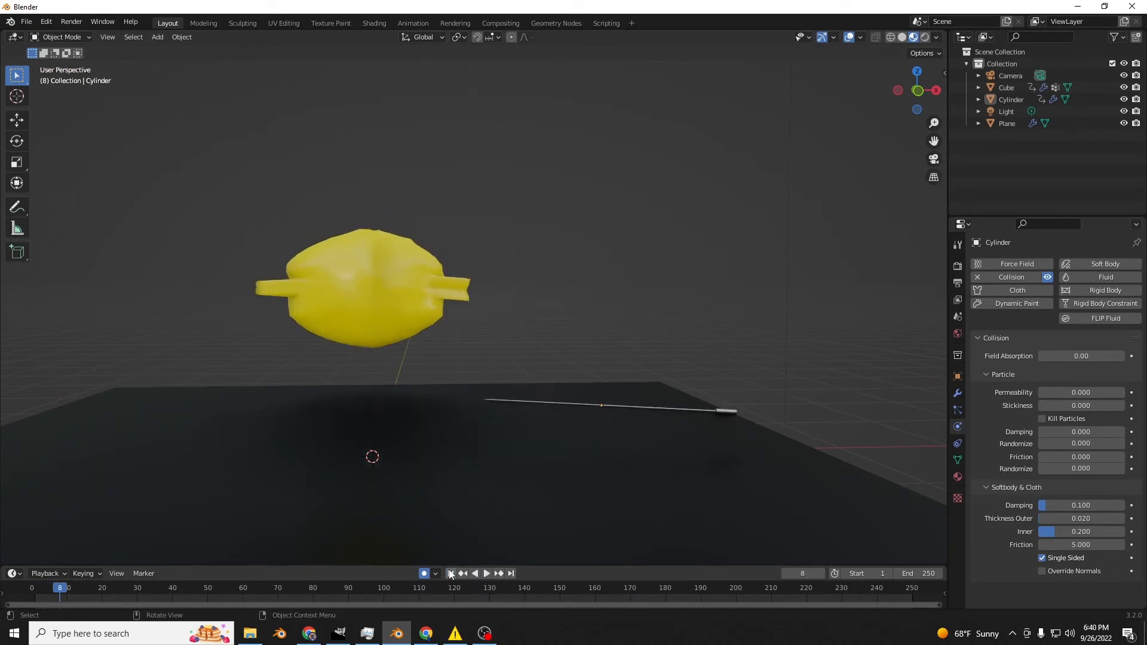
- Examine the cushion's shape and its cloth Pressure value on frames 138, 140 and 141
{"action": "left_click", "coordinate": [418, 285]}
{"action": "scroll", "coordinate": [1079, 545], "scroll_direction": "down", "scroll_amount": 8}
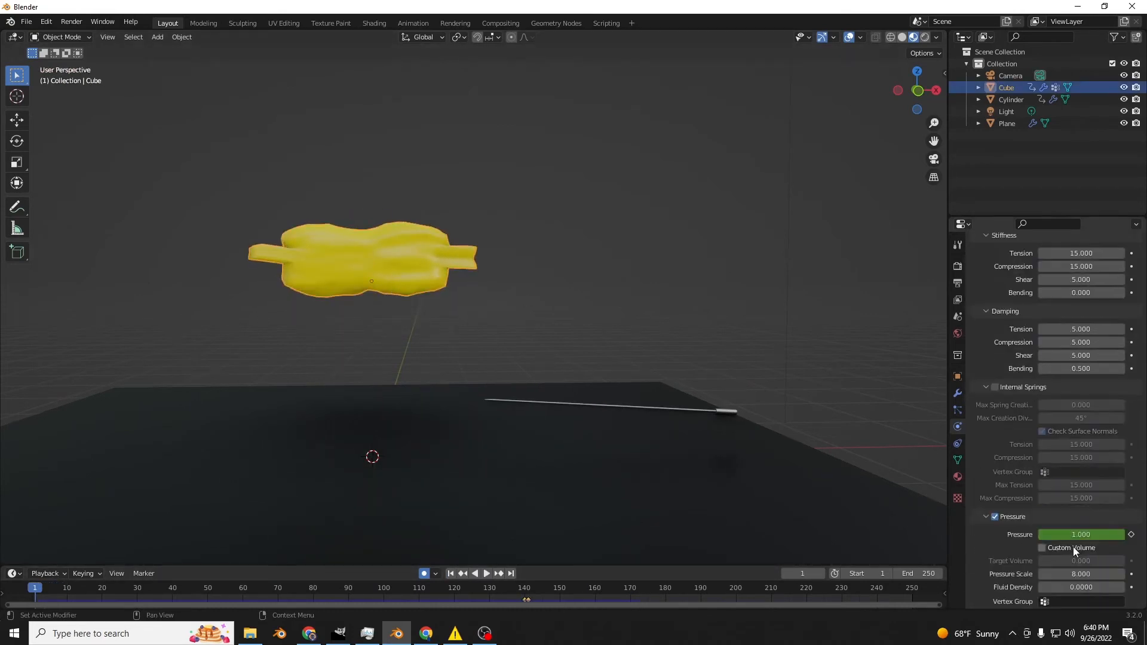
{"action": "scroll", "coordinate": [1082, 540], "scroll_direction": "down", "scroll_amount": 3}
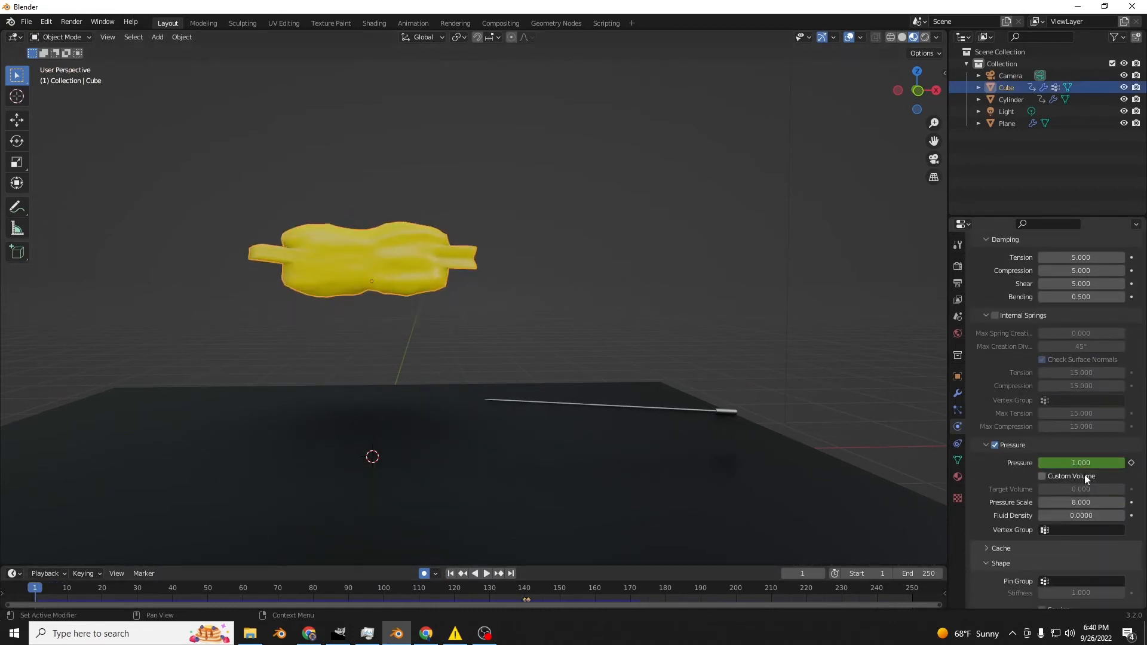
{"action": "left_click", "coordinate": [524, 589]}
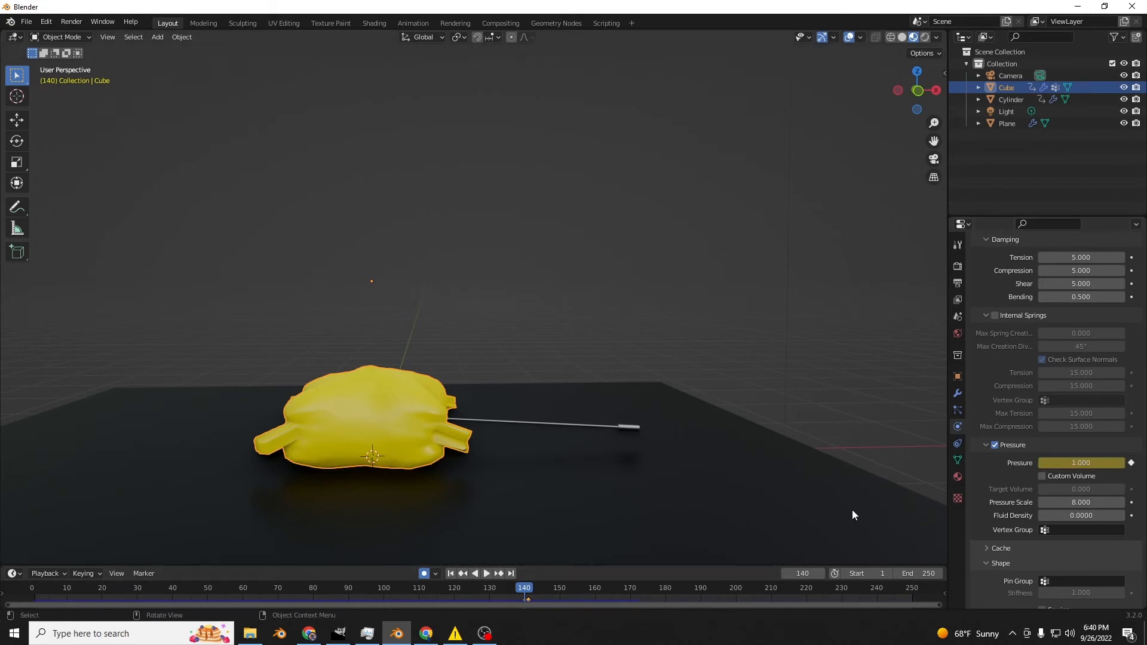
{"action": "mouse_move", "coordinate": [526, 596]}
{"action": "left_mouse_down"}
{"action": "mouse_move", "coordinate": [503, 591]}
{"action": "mouse_move", "coordinate": [519, 592]}
{"action": "left_mouse_up"}
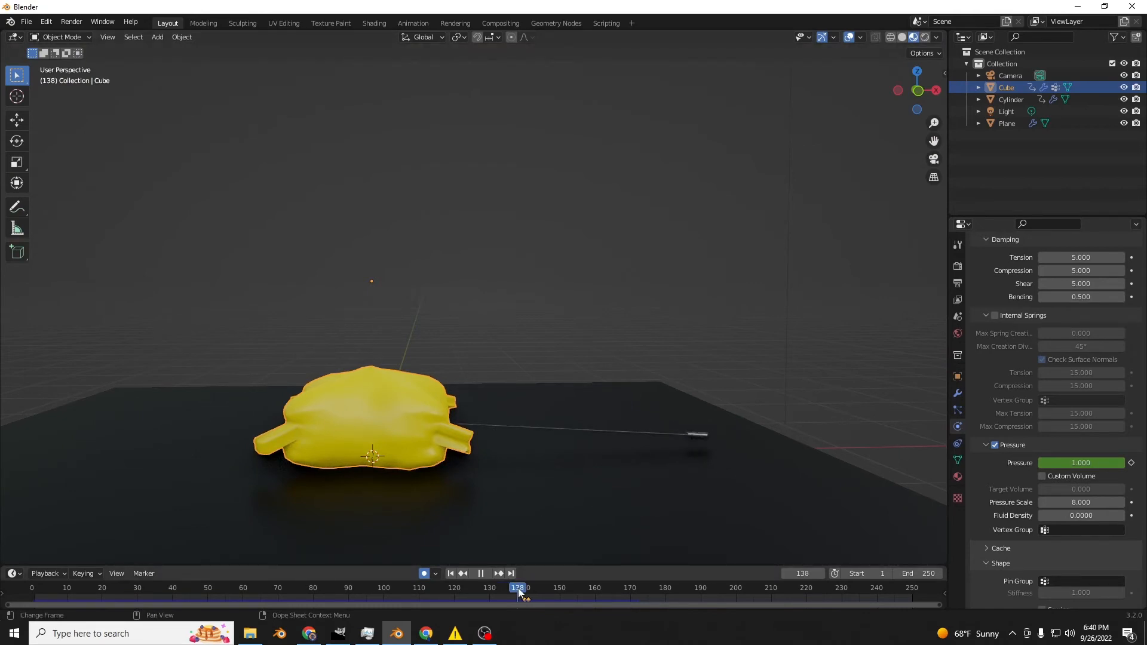
{"action": "left_click_drag", "start_coordinate": [519, 592], "coordinate": [528, 589]}
{"action": "scroll", "coordinate": [565, 468], "scroll_direction": "down", "scroll_amount": 11}
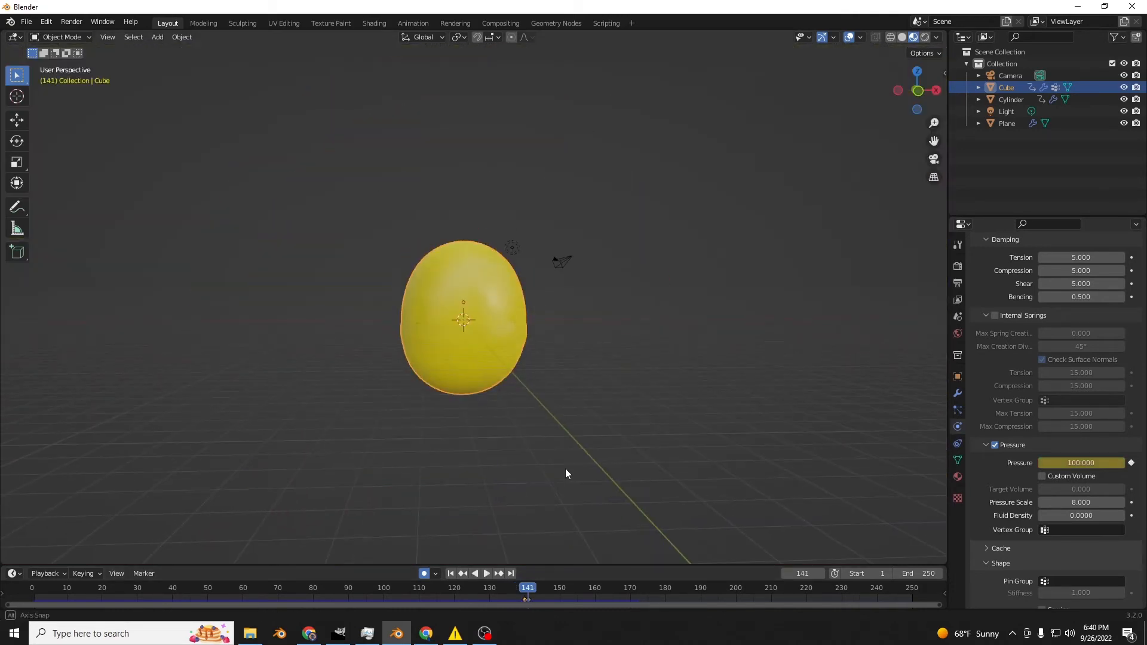
{"action": "middle_click_drag", "start_coordinate": [565, 469], "coordinate": [591, 472]}
- Replay the cushion burst from the first frame to frame 173 and return to frame 1
{"action": "key", "text": "space"}
{"action": "key", "text": "space"}
{"action": "left_click", "coordinate": [452, 573]}
{"action": "key", "text": "space"}
{"action": "scroll", "coordinate": [555, 333], "scroll_direction": "up", "scroll_amount": 10}
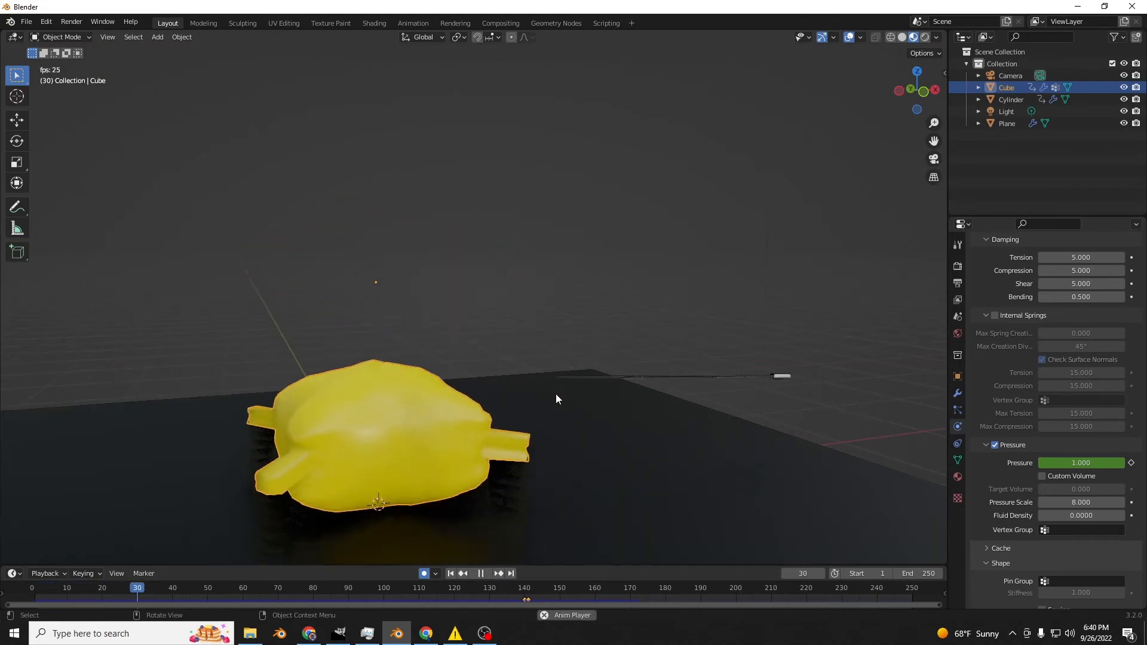
{"action": "middle_click_drag", "start_coordinate": [556, 399], "coordinate": [561, 293]}
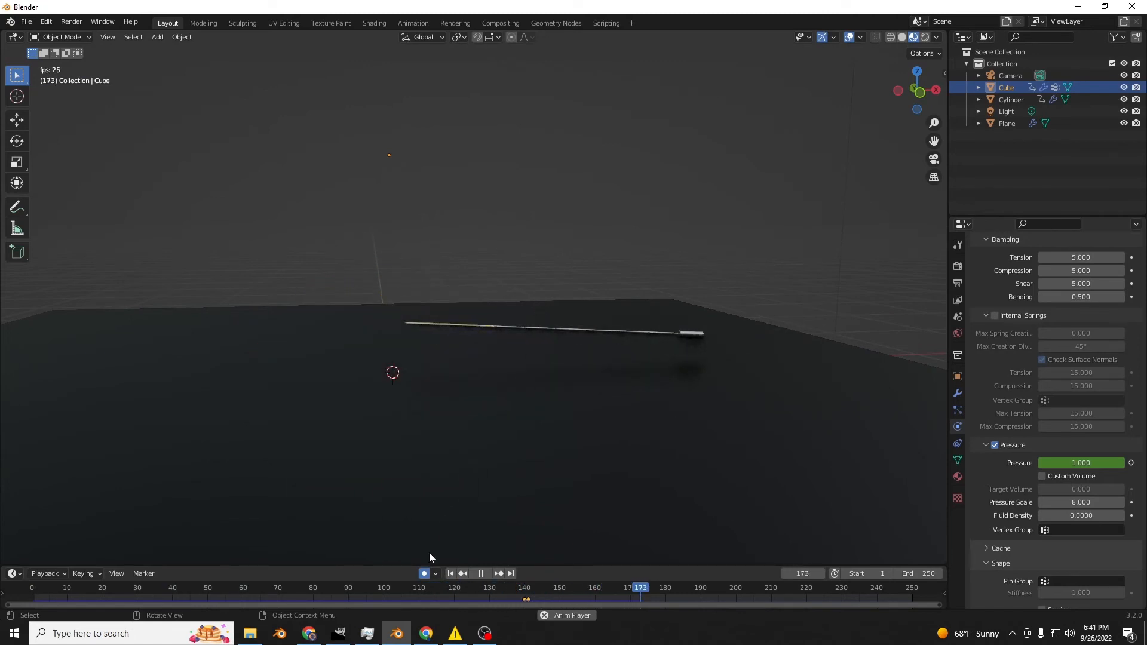
{"action": "left_click", "coordinate": [481, 574]}
{"action": "left_click", "coordinate": [451, 574]}
- Duplicate the needle in front view and place the copy about 0.10 m along X and 0.63 m along Z from the original
{"action": "middle_click_drag", "start_coordinate": [558, 475], "coordinate": [584, 393]}
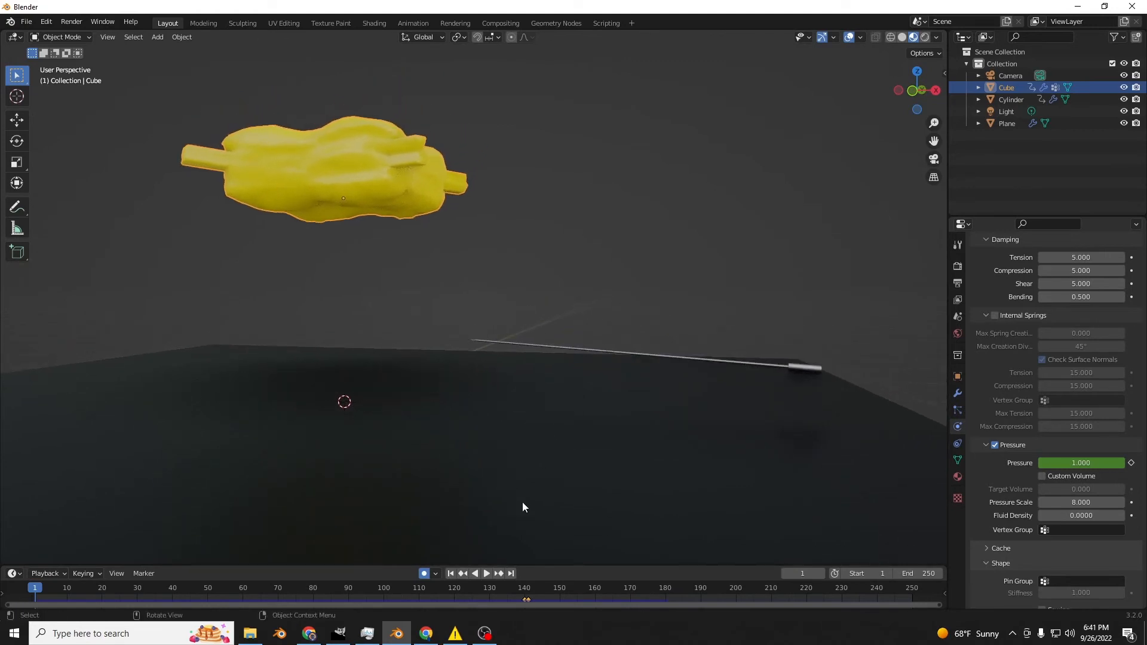
{"action": "middle_click_drag", "start_coordinate": [665, 371], "coordinate": [633, 420]}
{"action": "left_click", "coordinate": [642, 425]}
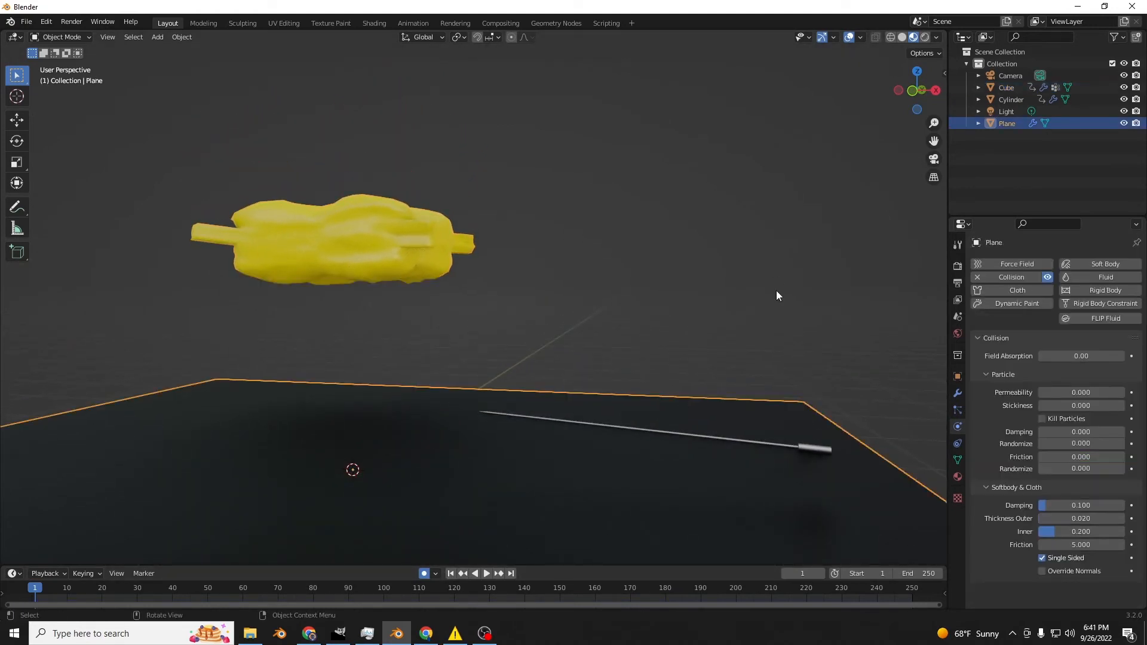
{"action": "left_click", "coordinate": [773, 445]}
{"action": "left_click", "coordinate": [913, 91]}
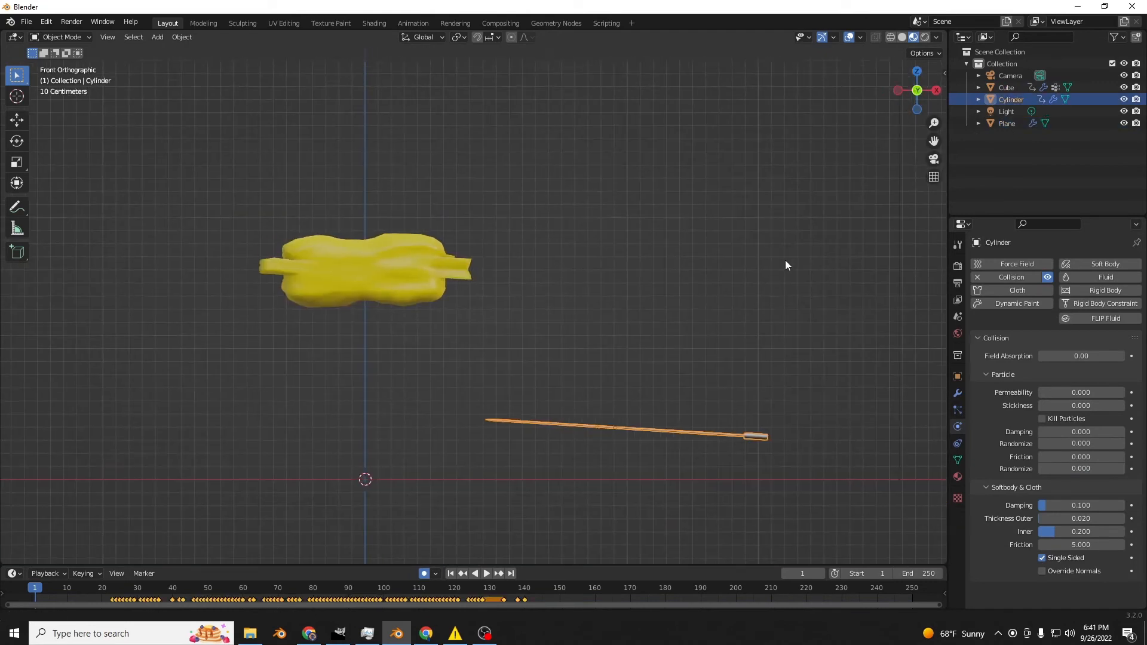
{"action": "middle_click_drag", "start_coordinate": [786, 265], "coordinate": [766, 284], "text": "shift"}
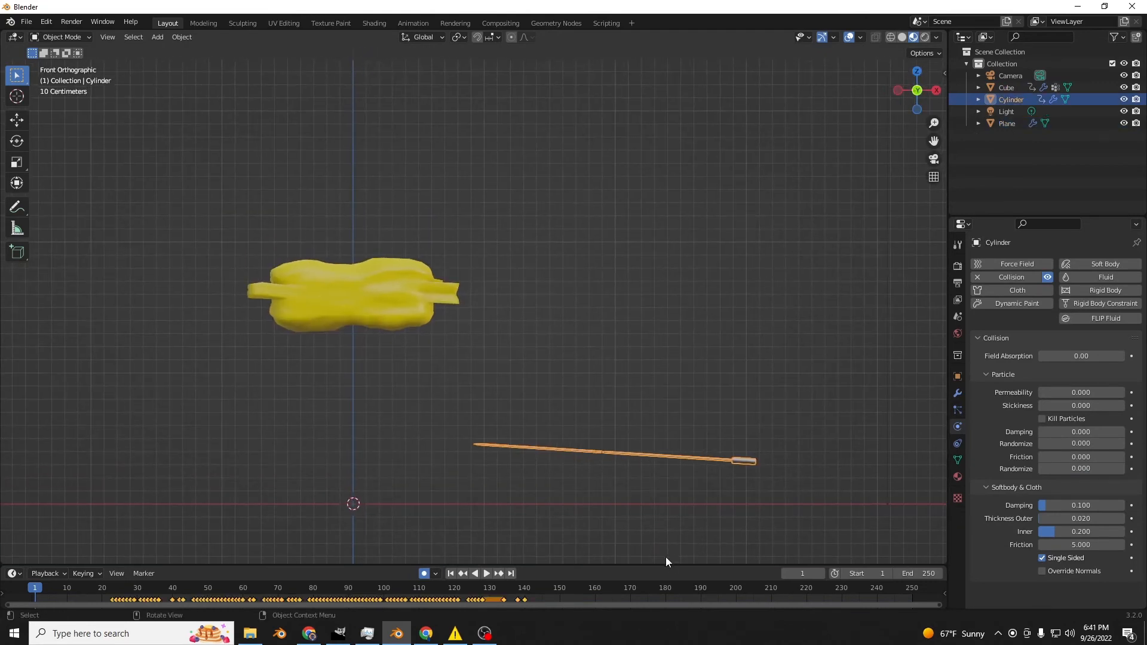
{"action": "key", "text": "shift+d"}
{"action": "left_click", "coordinate": [705, 362]}
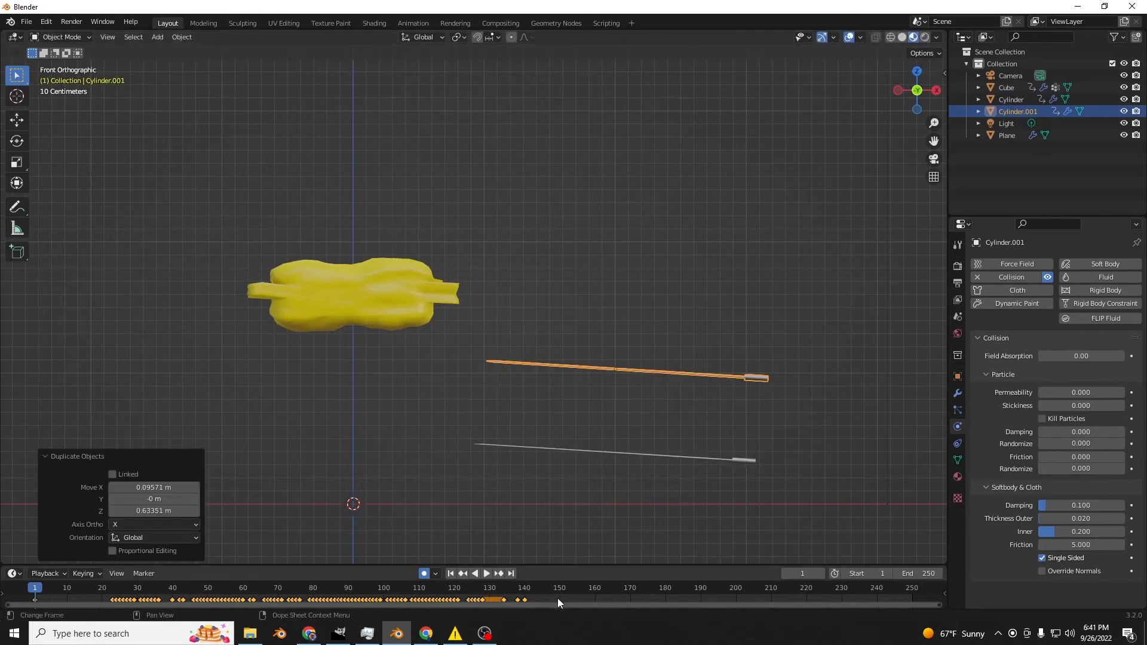
- Clear the duplicated needle's keyframes, rotate it -34.1° and move it about -0.64 m along X and 1.54 m along Z at frame 1
{"action": "key", "text": "shift+alt+i"}
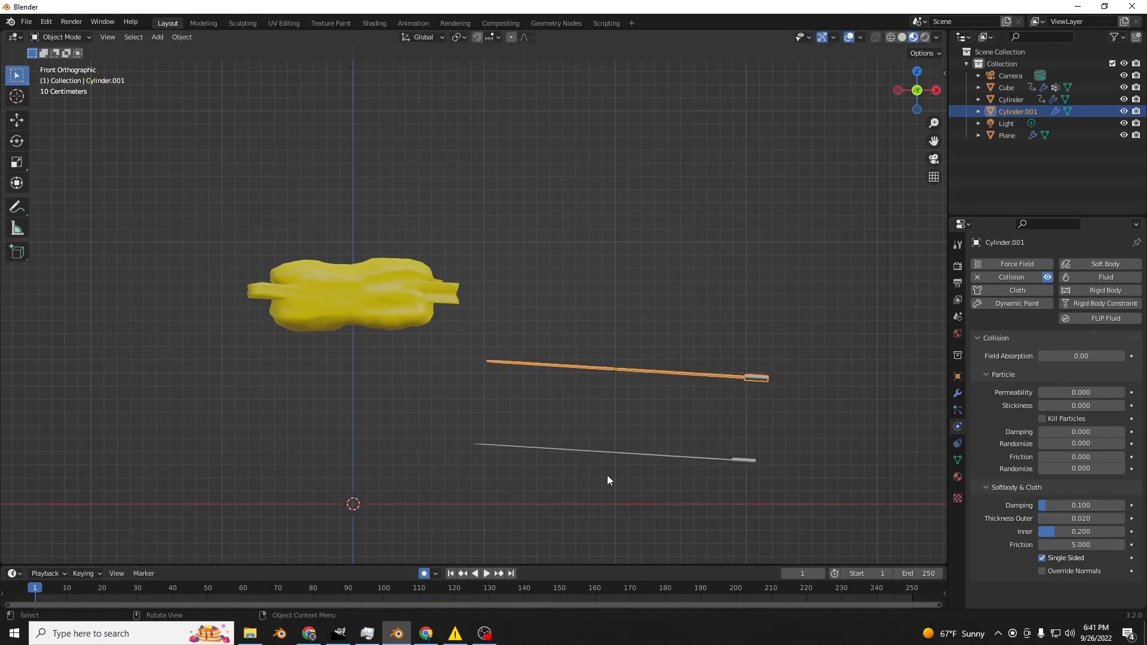
{"action": "key", "text": "r"}
{"action": "left_click", "coordinate": [727, 415]}
{"action": "key", "text": "g"}
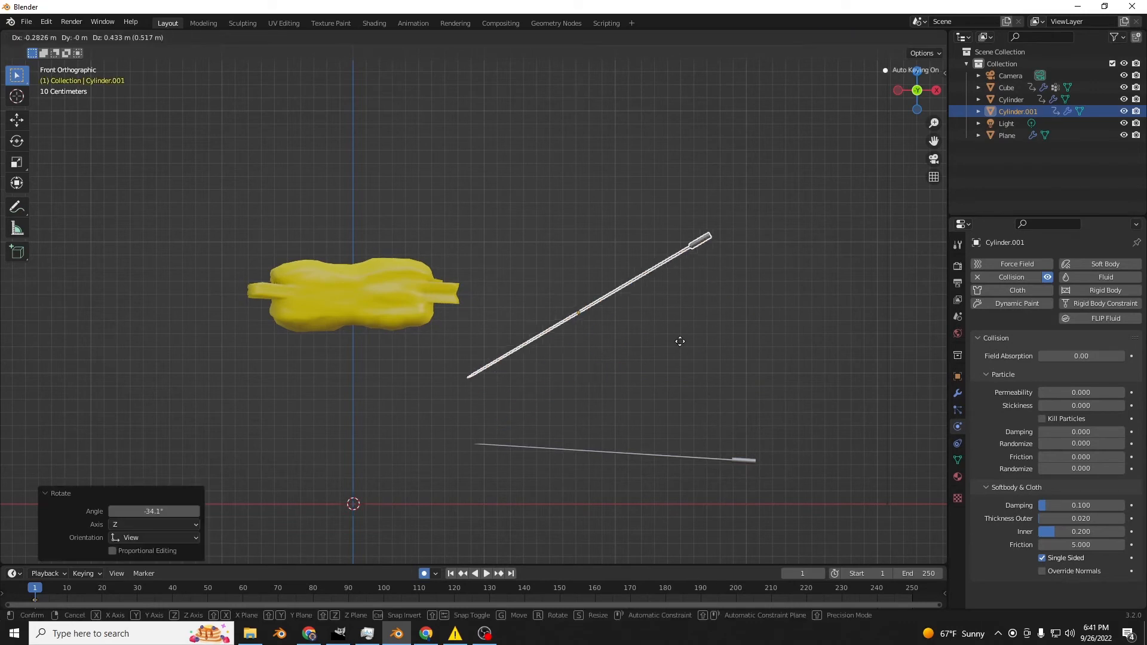
{"action": "left_click", "coordinate": [642, 214]}
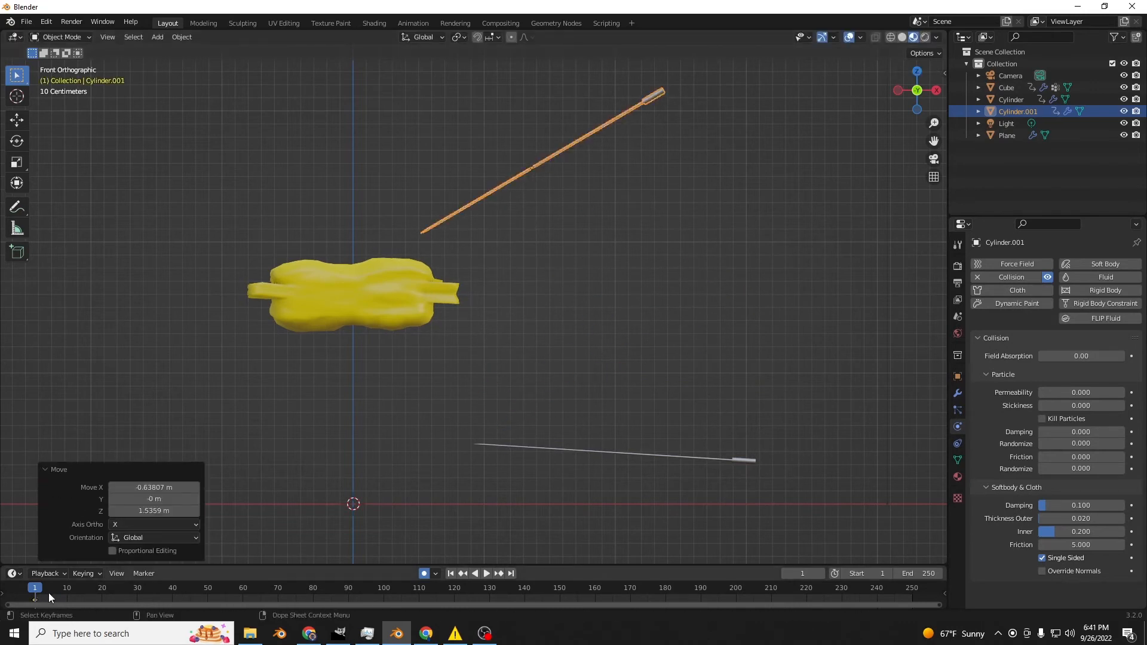
- At frame 27, move the duplicated needle about -0.48 m along X and -1.40 m along Z, and rotate it -17.9° into the cushion
{"action": "left_click_drag", "start_coordinate": [48, 592], "coordinate": [128, 594]}
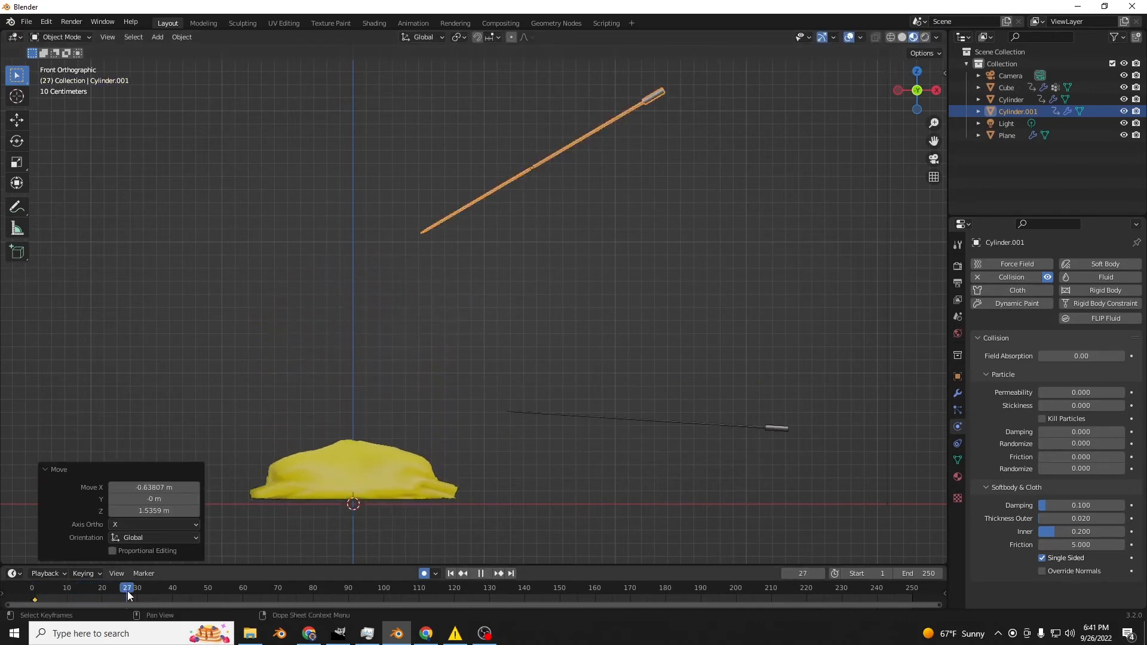
{"action": "key", "text": "g"}
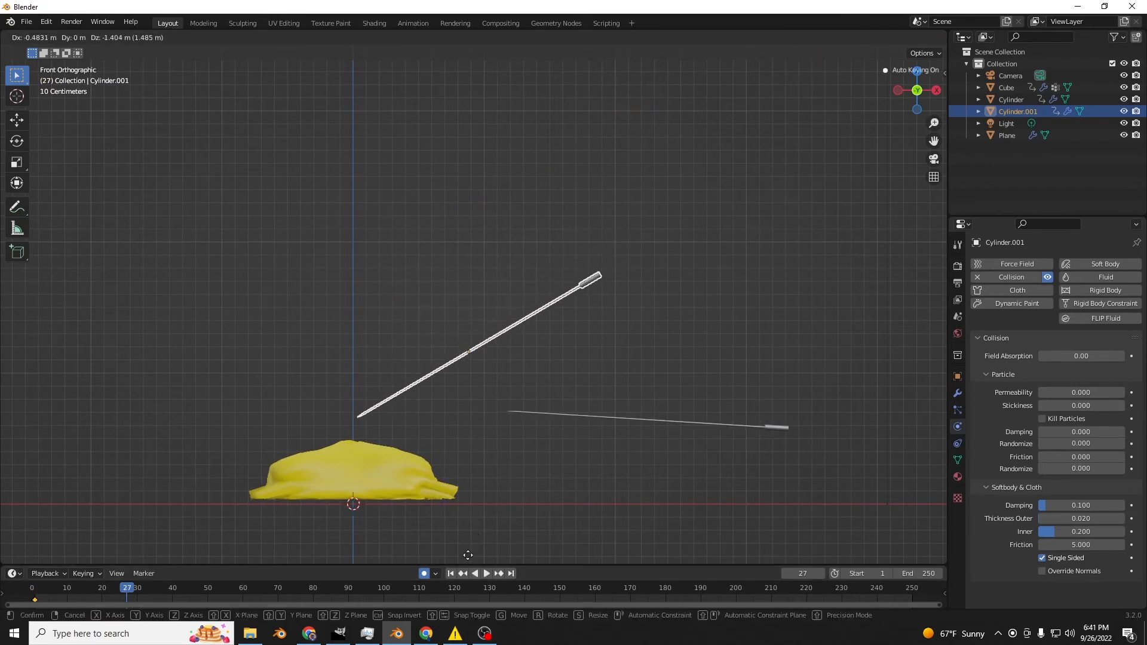
{"action": "left_click", "coordinate": [469, 556]}
{"action": "key", "text": "r"}
{"action": "left_click", "coordinate": [507, 469]}
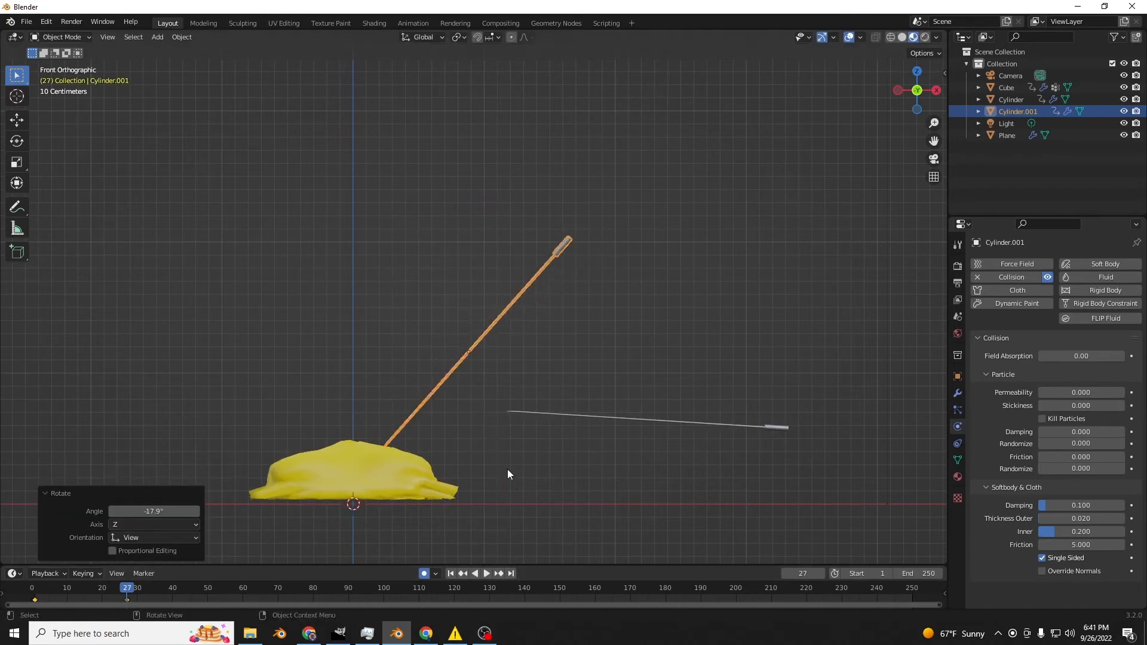
- At frame 40, rotate the duplicated needle -78.1° and move it to the opposite side above the cushion
{"action": "left_click_drag", "start_coordinate": [157, 597], "coordinate": [173, 589]}
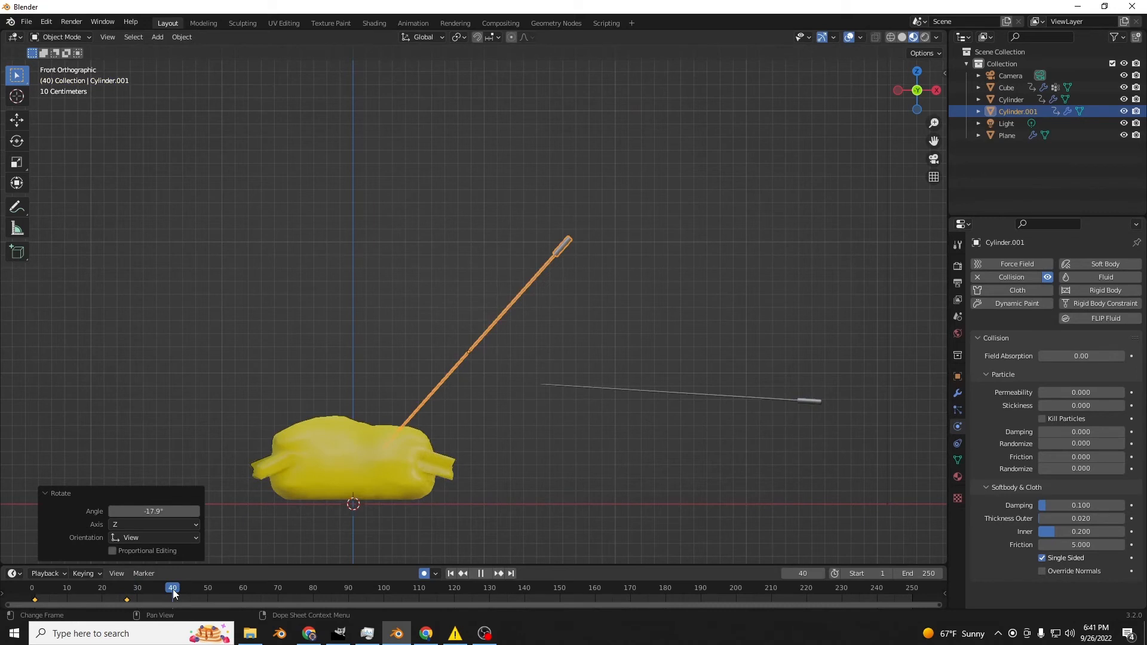
{"action": "key", "text": "r"}
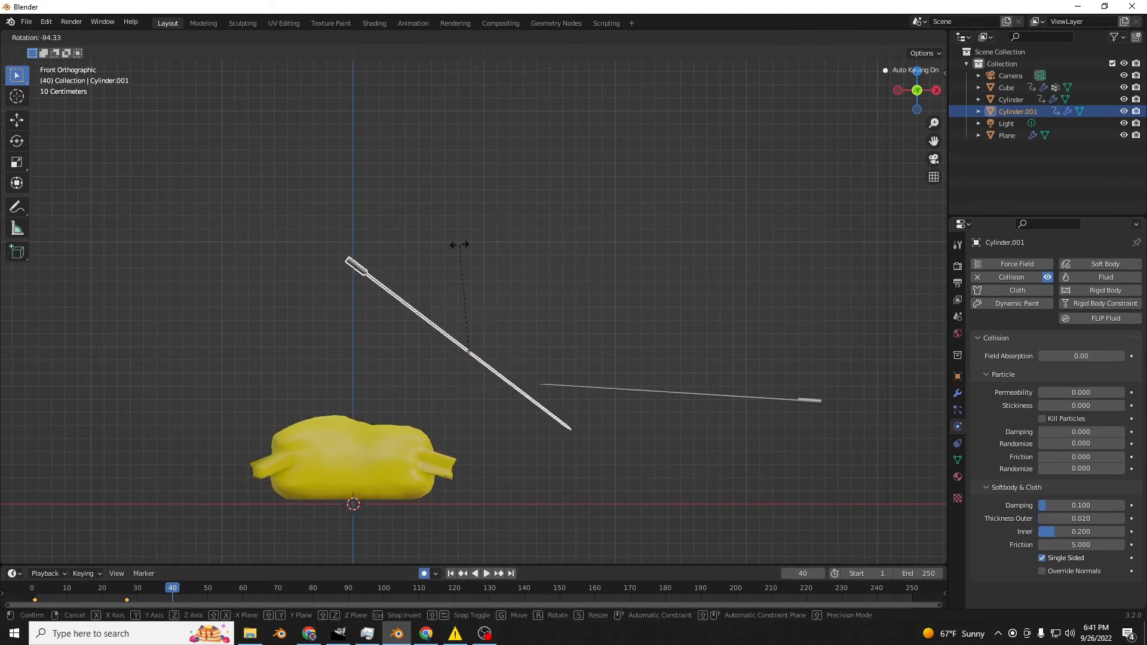
{"action": "left_click", "coordinate": [490, 241]}
{"action": "key", "text": "g"}
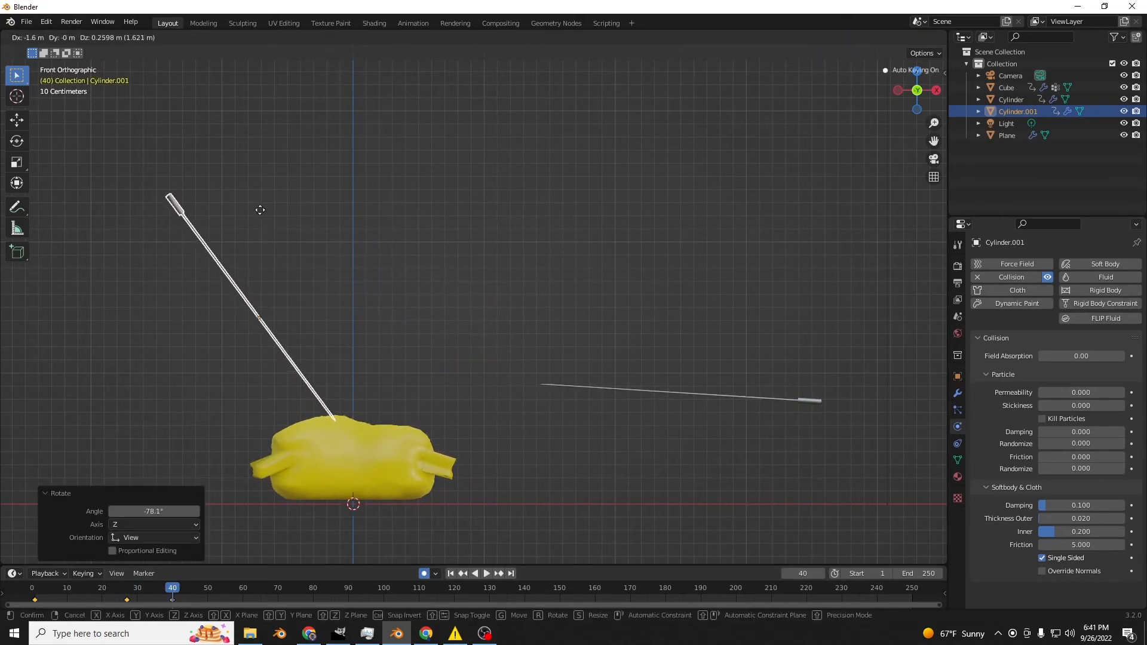
{"action": "left_click", "coordinate": [224, 202]}
- Keyframe the duplicated needle at frames 59 and 68, pushing it about 0.40 m along X and -0.5 m along Z into the cushion
{"action": "key", "text": "space"}
{"action": "left_click_drag", "start_coordinate": [143, 593], "coordinate": [272, 588]}
{"action": "key", "text": "space"}
{"action": "key", "text": "g"}
{"action": "left_click", "coordinate": [307, 488]}
{"action": "key", "text": "g"}
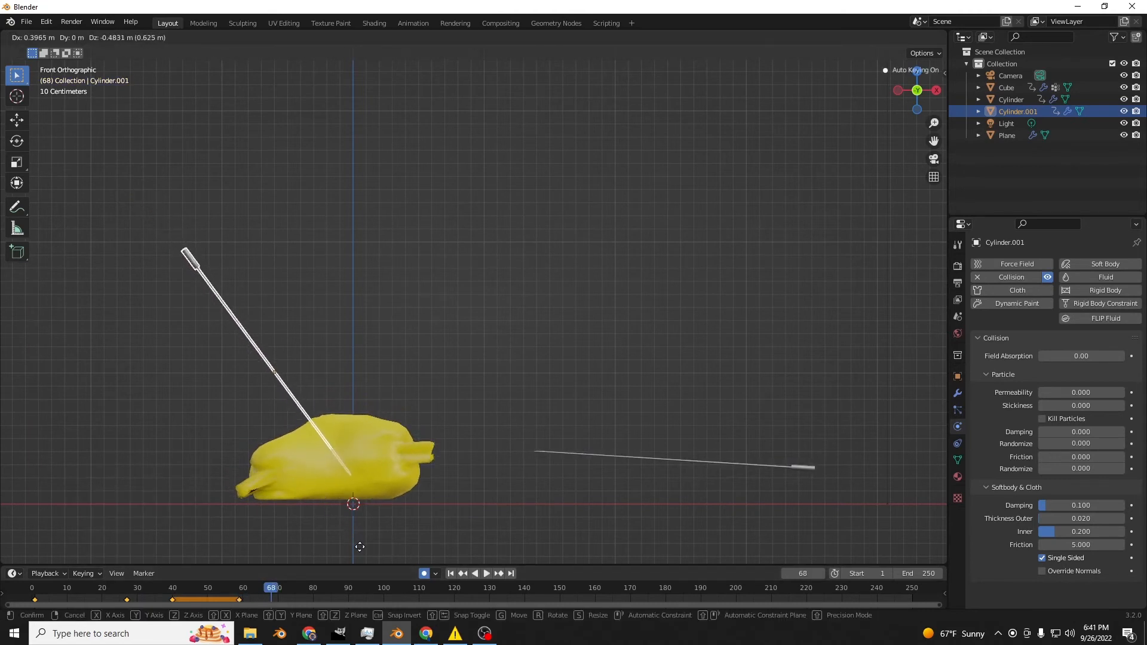
{"action": "left_click", "coordinate": [360, 550]}
- Rotate the duplicated needle -25.7° in front view at frame 75
{"action": "left_click", "coordinate": [296, 583]}
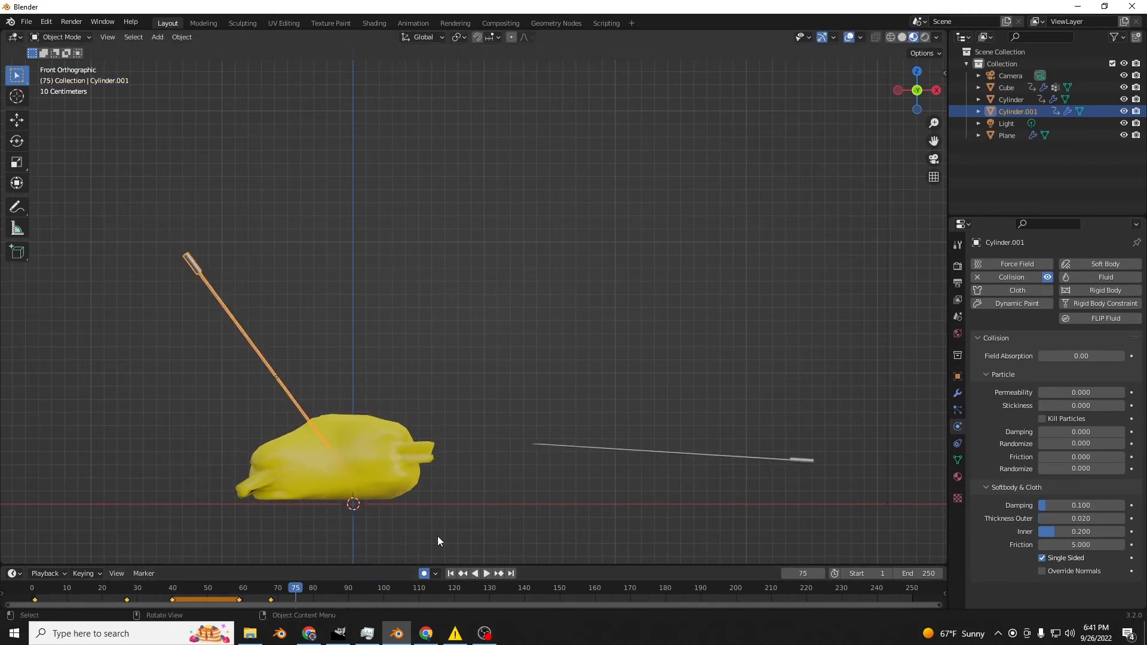
{"action": "key", "text": "r"}
{"action": "left_click", "coordinate": [335, 546]}
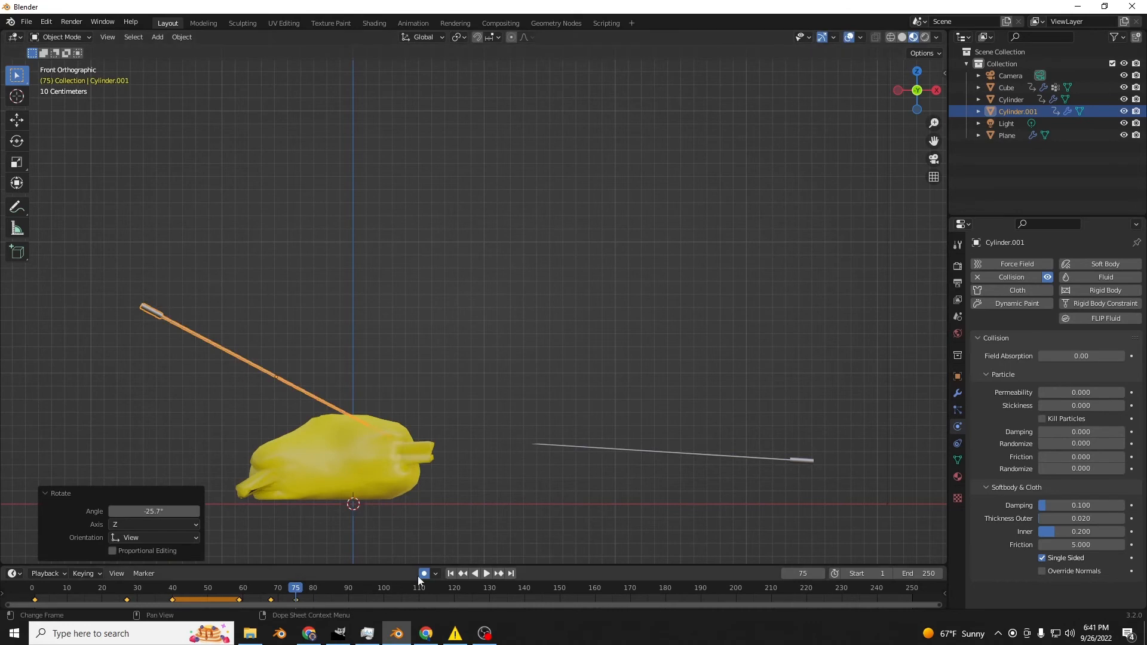
- Play the two-needle simulation from the first frame to frame 89, checking it in perspective view
{"action": "left_click", "coordinate": [450, 573]}
{"action": "key", "text": "space"}
{"action": "left_click", "coordinate": [403, 368]}
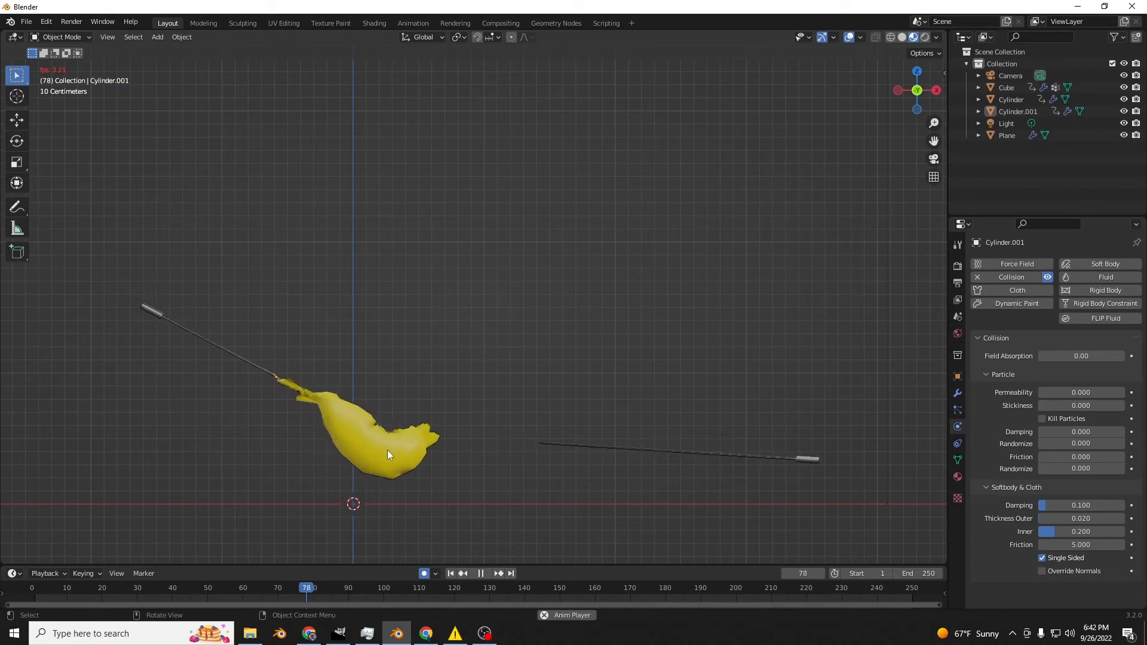
{"action": "middle_click_drag", "start_coordinate": [411, 493], "coordinate": [409, 493]}
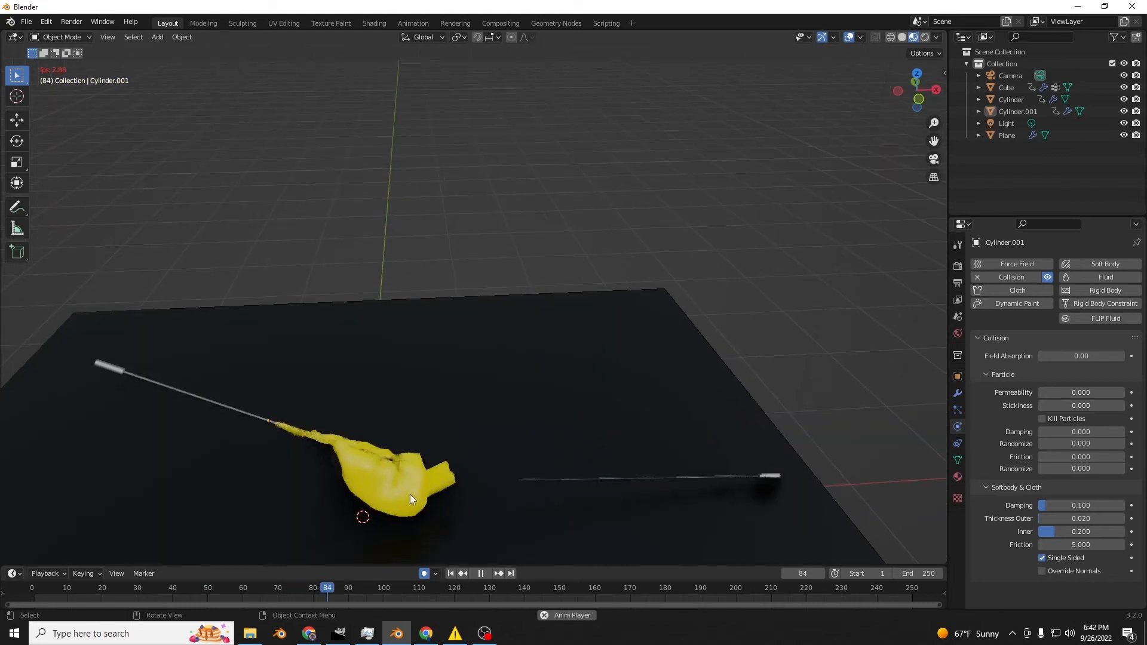
{"action": "key", "text": "Escape"}
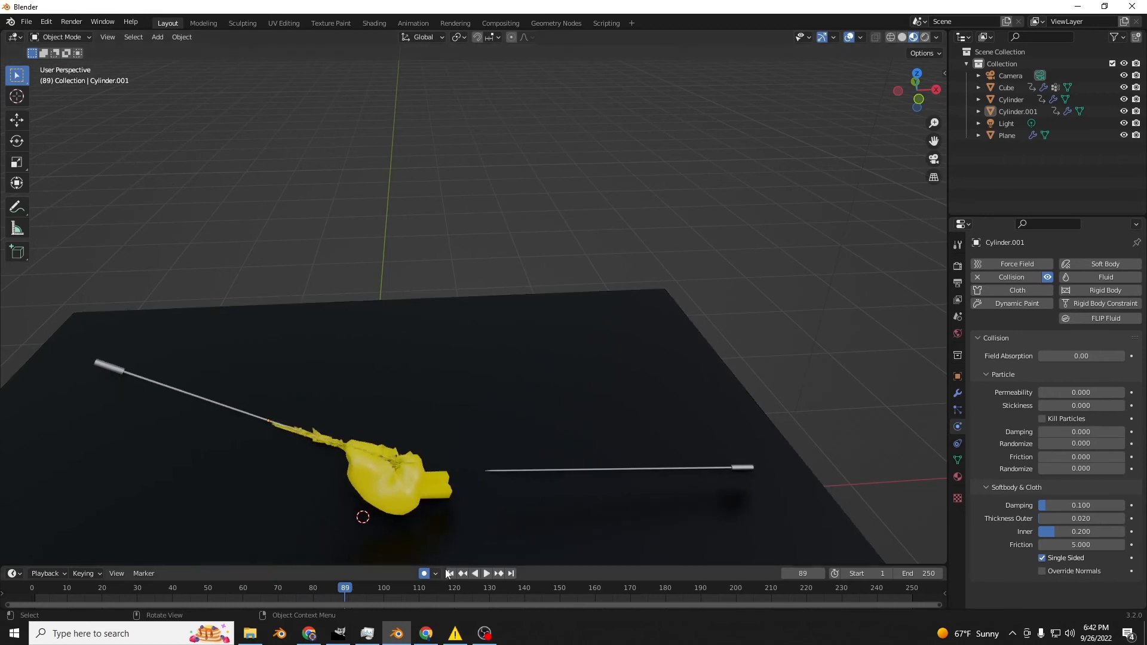
- Switch the viewport to Rendered shading while replaying the two-needle animation to about frame 122, and return to frame 1
{"action": "middle_click_drag", "start_coordinate": [384, 479], "coordinate": [425, 540]}
{"action": "key", "text": "space"}
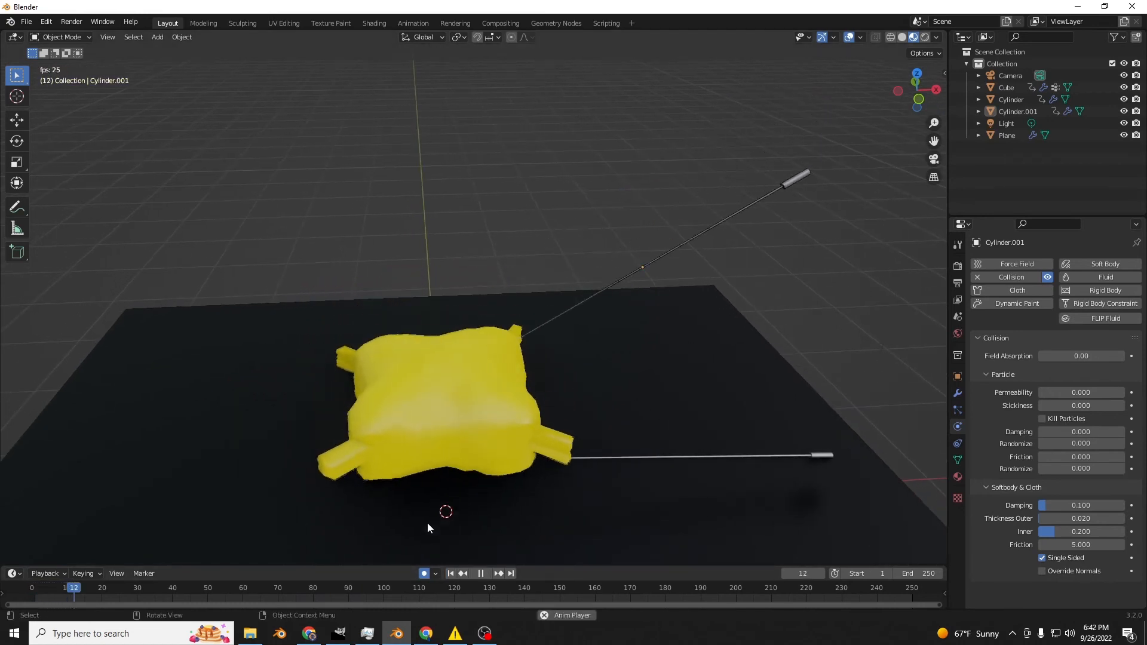
{"action": "key", "text": "z"}
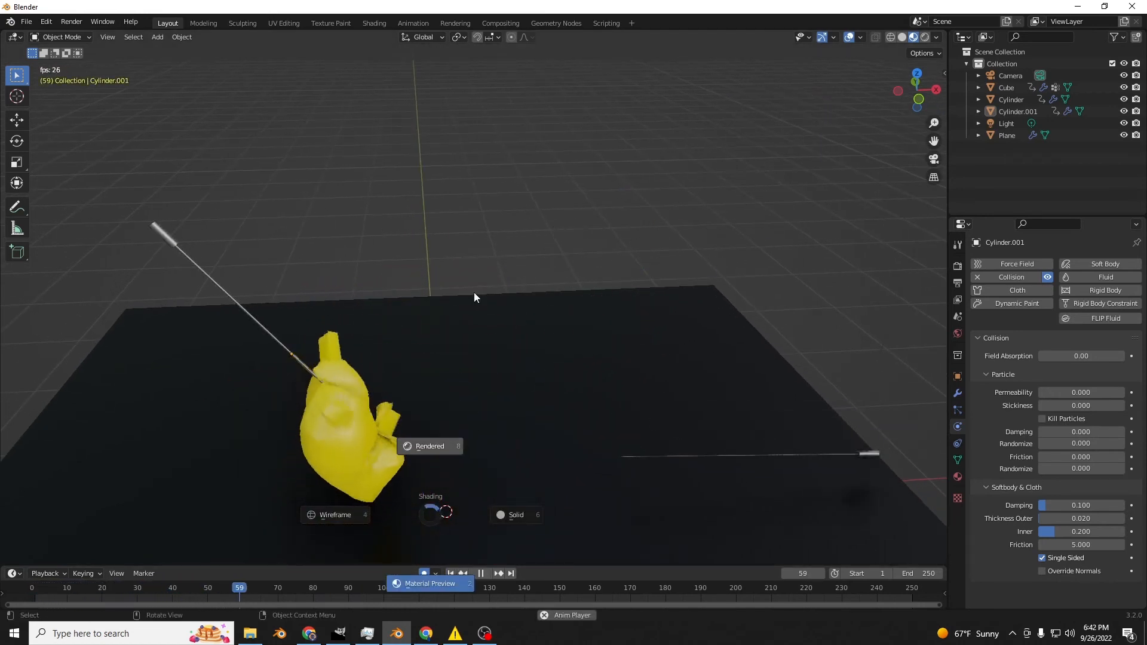
{"action": "left_click", "coordinate": [485, 263]}
{"action": "middle_click_drag", "start_coordinate": [519, 468], "coordinate": [520, 382], "text": "shift"}
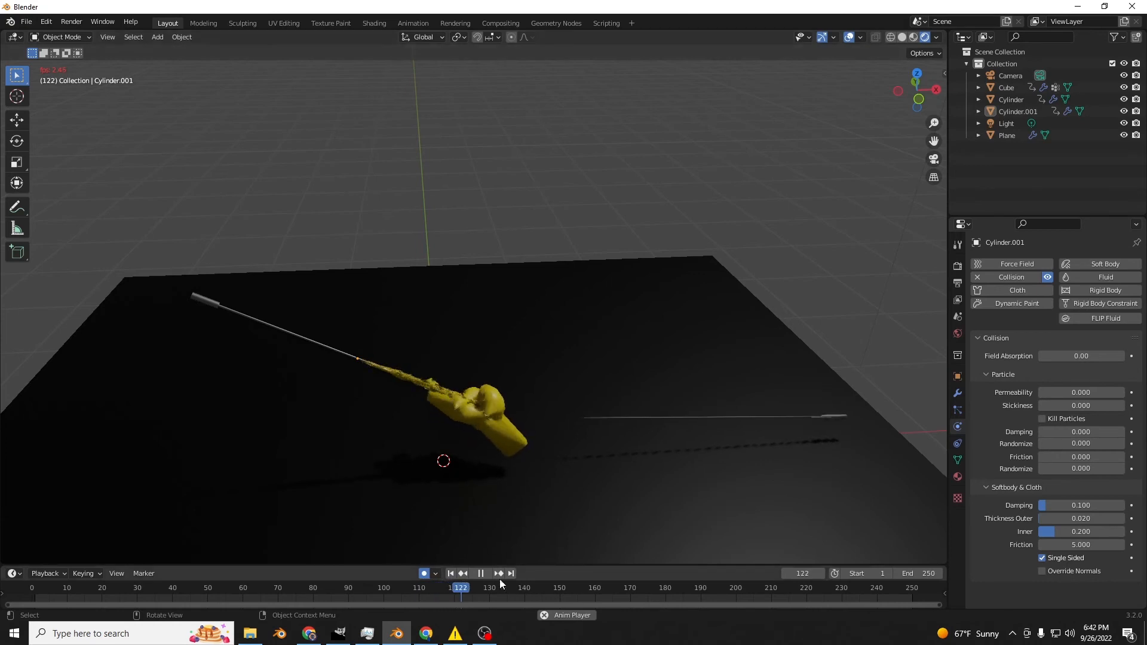
{"action": "key", "text": "space"}
{"action": "left_click", "coordinate": [449, 573]}
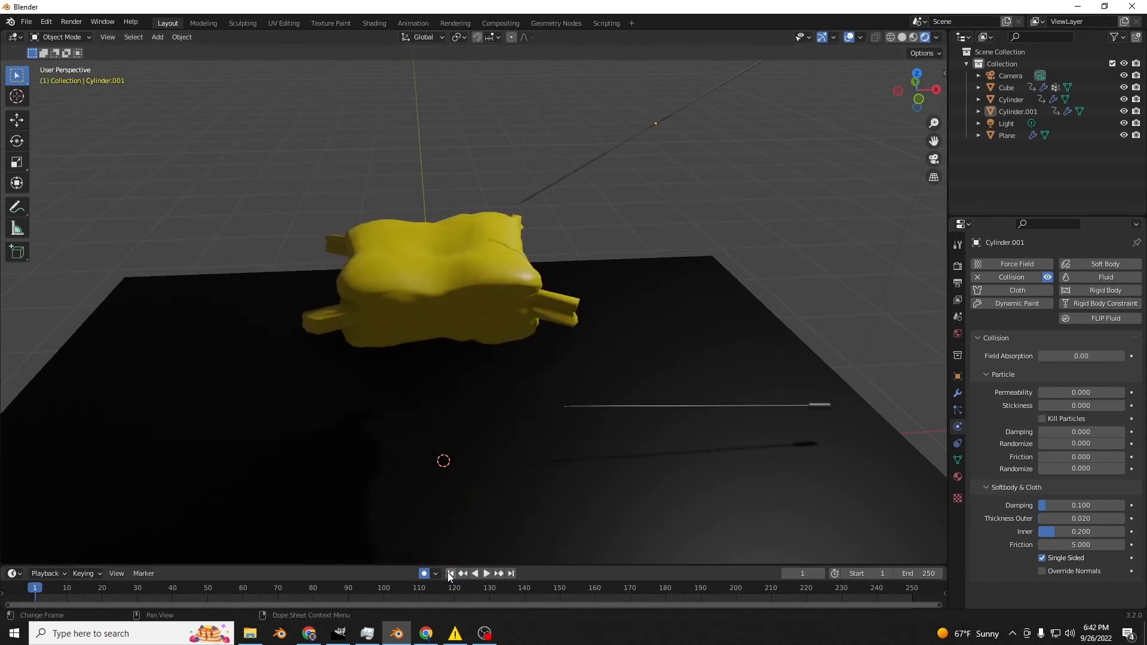
- Delete the duplicated needle above the cushion and replay the animation to frame 62
{"action": "left_click", "coordinate": [544, 190]}
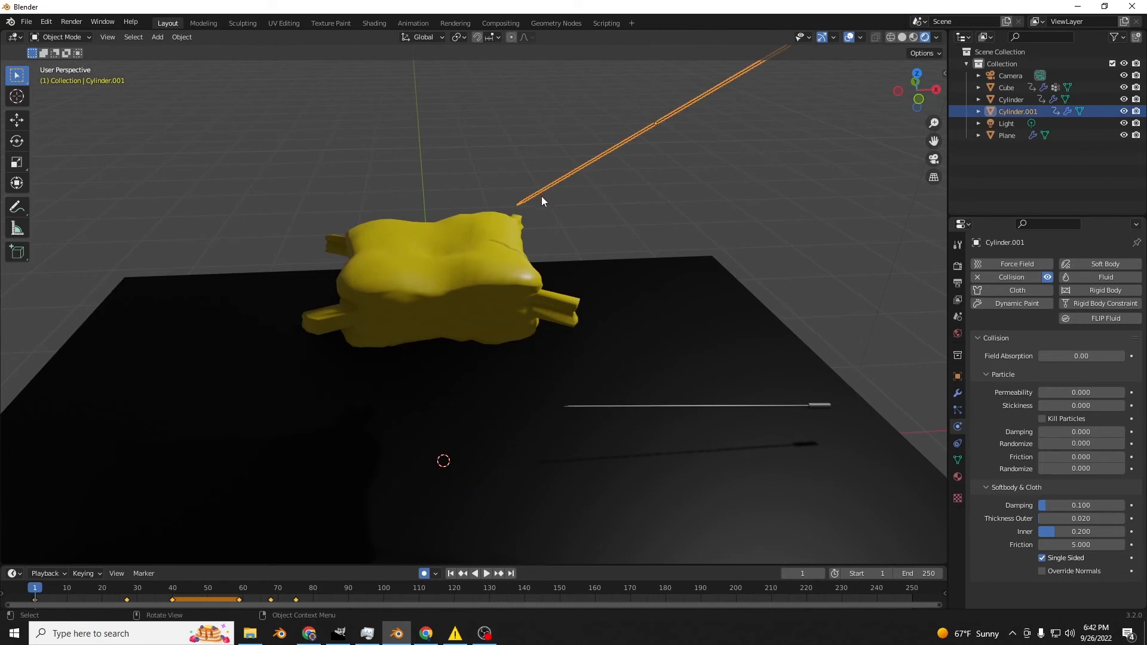
{"action": "key", "text": "Delete"}
{"action": "key", "text": "space"}
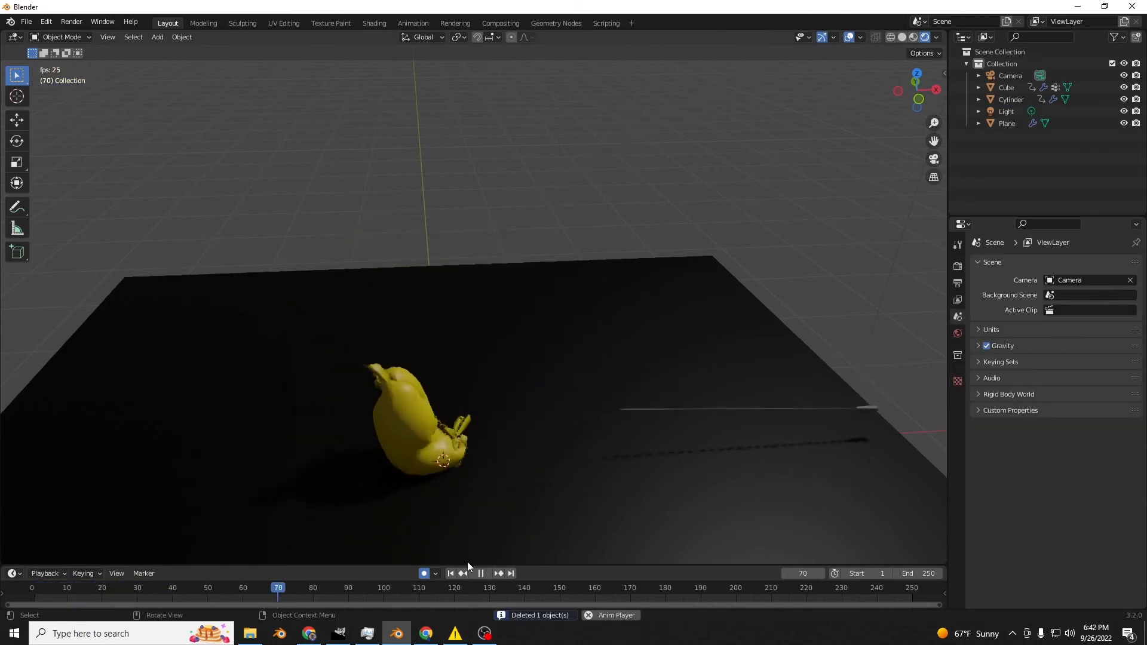
{"action": "left_click", "coordinate": [451, 574]}
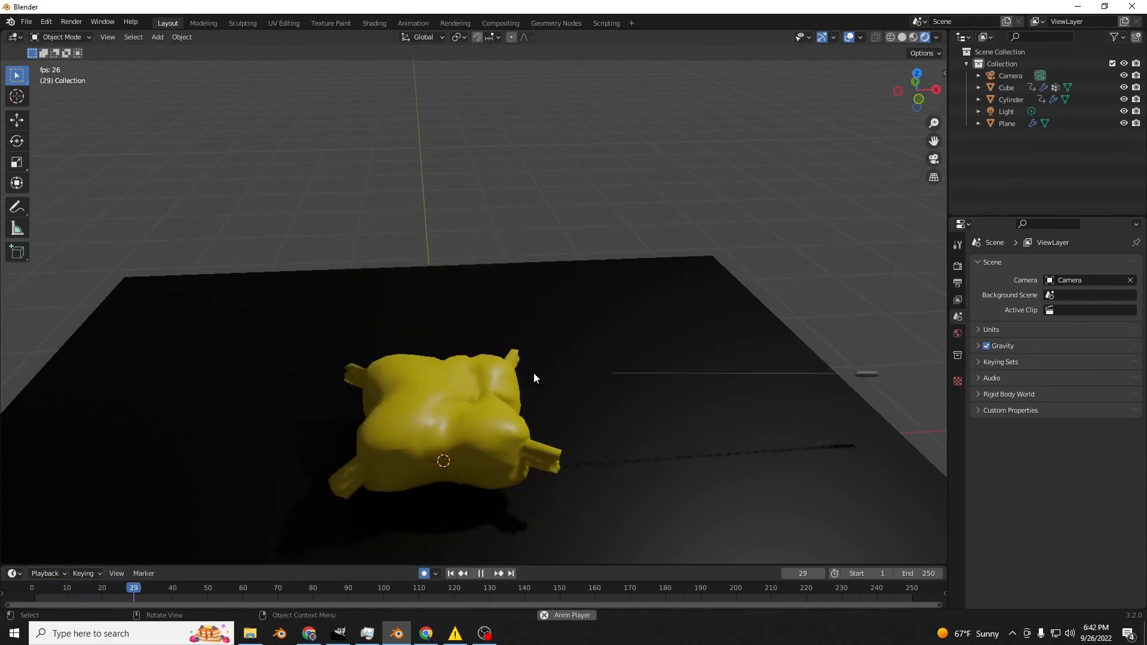
{"action": "key", "text": "space"}
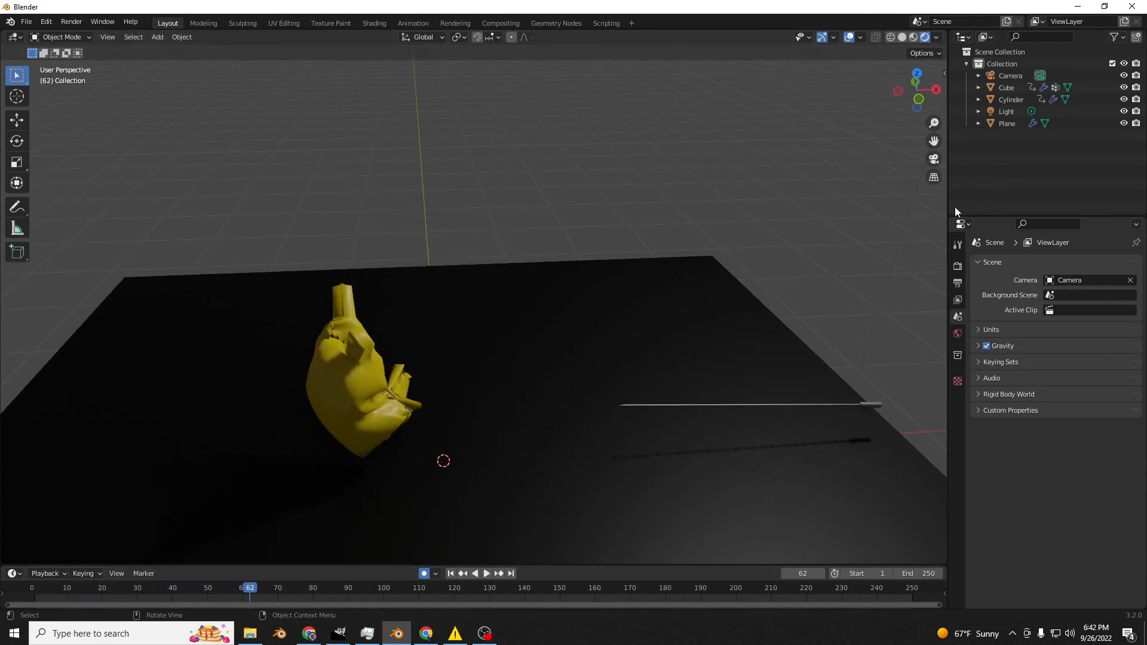
- Select the remaining needle, rewind to the start and replay the animation past frame 54
{"action": "left_click", "coordinate": [1006, 100]}
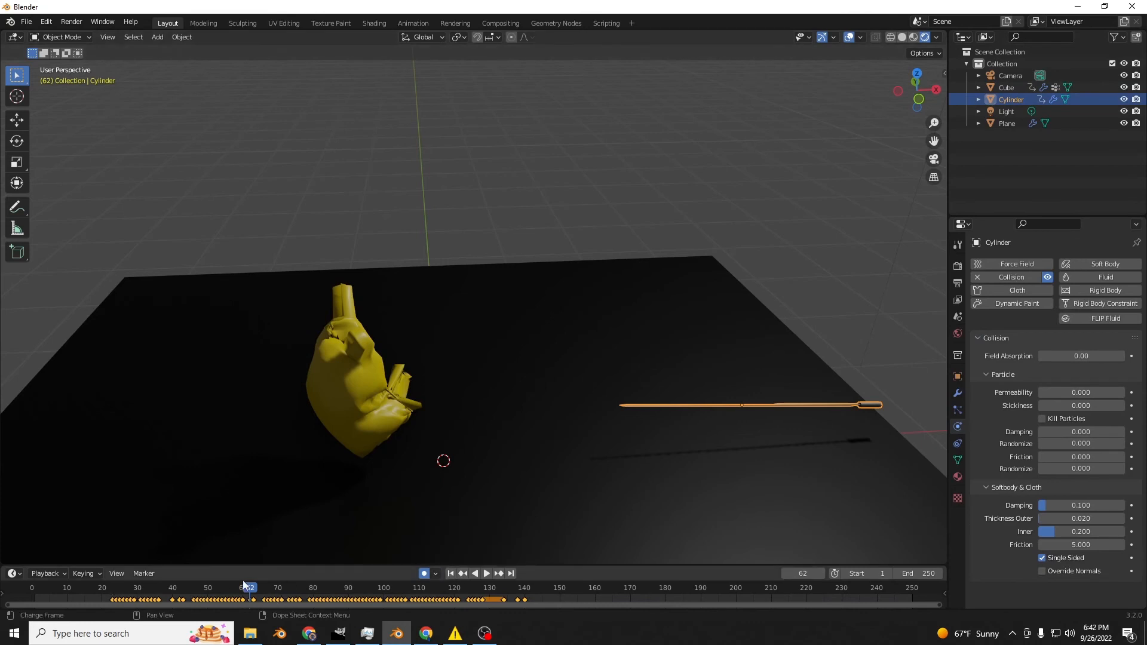
{"action": "left_click_drag", "start_coordinate": [91, 591], "coordinate": [30, 591]}
{"action": "key", "text": "space"}
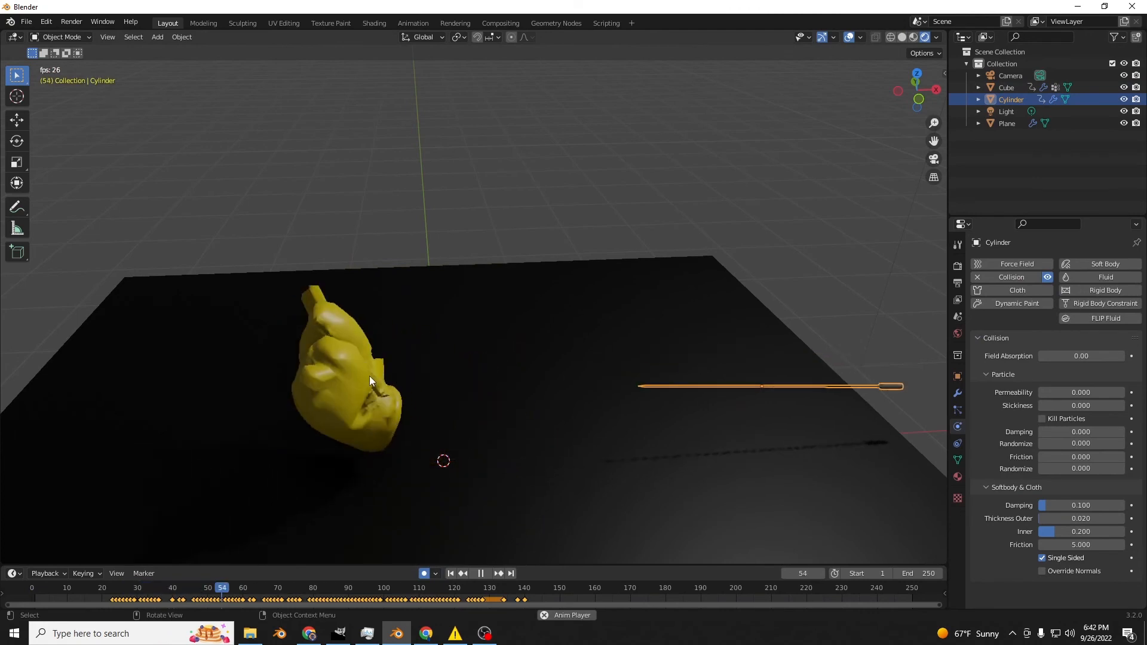
{"action": "key", "text": "space"}
- Bake the cushion's cloth simulation cache for frames 1 to 250, starting from frame 1
{"action": "left_click", "coordinate": [351, 368]}
{"action": "left_click", "coordinate": [451, 574]}
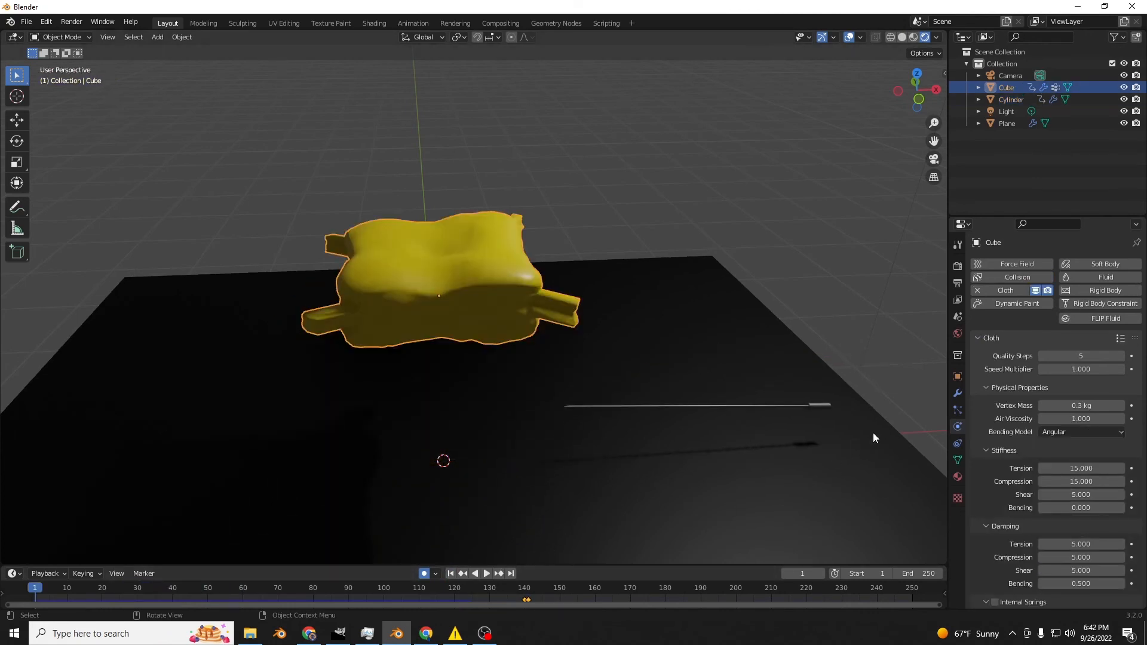
{"action": "scroll", "coordinate": [1009, 472], "scroll_direction": "down", "scroll_amount": 15}
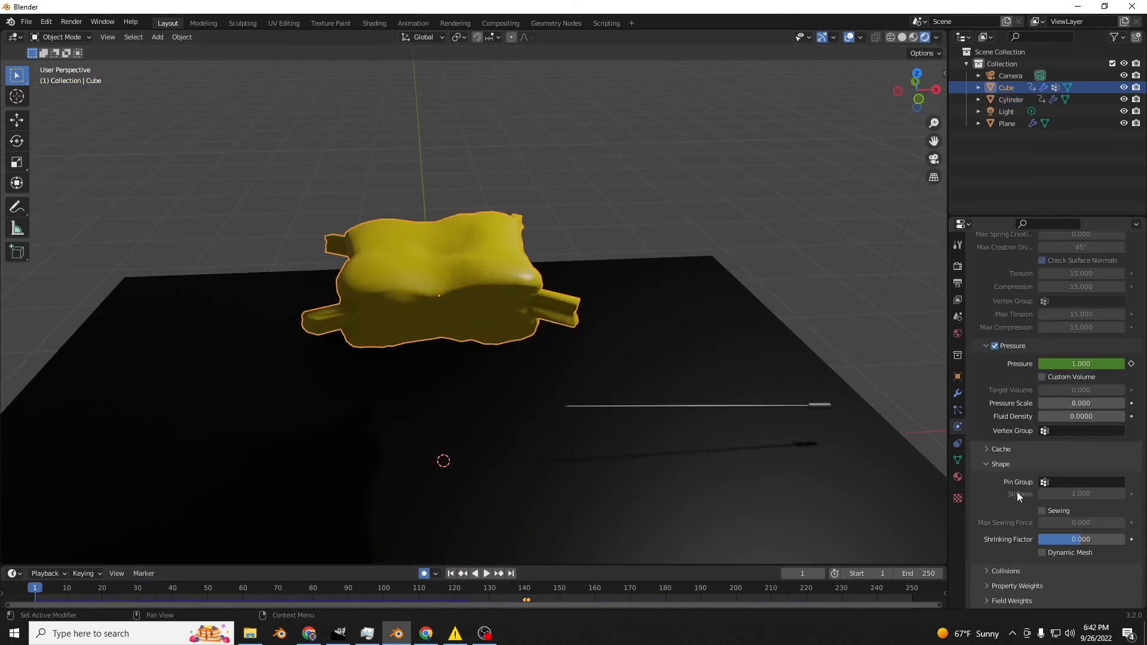
{"action": "left_click", "coordinate": [1001, 465]}
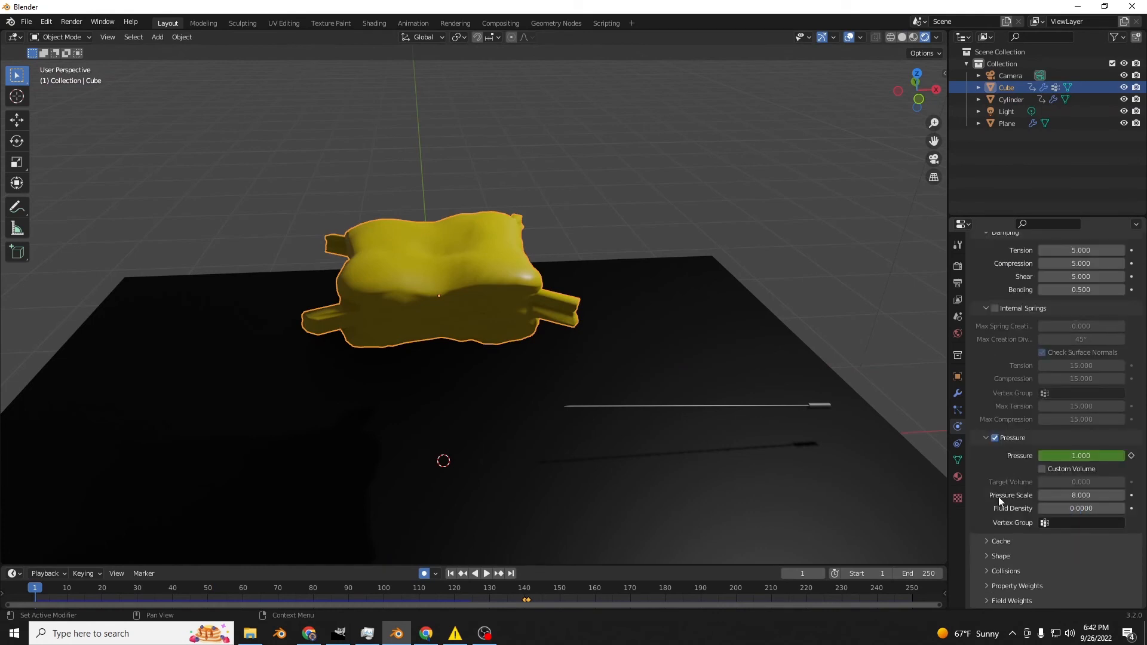
{"action": "left_click", "coordinate": [991, 540]}
{"action": "scroll", "coordinate": [858, 430], "scroll_direction": "down", "scroll_amount": 2}
{"action": "scroll", "coordinate": [1037, 510], "scroll_direction": "down", "scroll_amount": 6}
{"action": "scroll", "coordinate": [1043, 520], "scroll_direction": "down", "scroll_amount": 3}
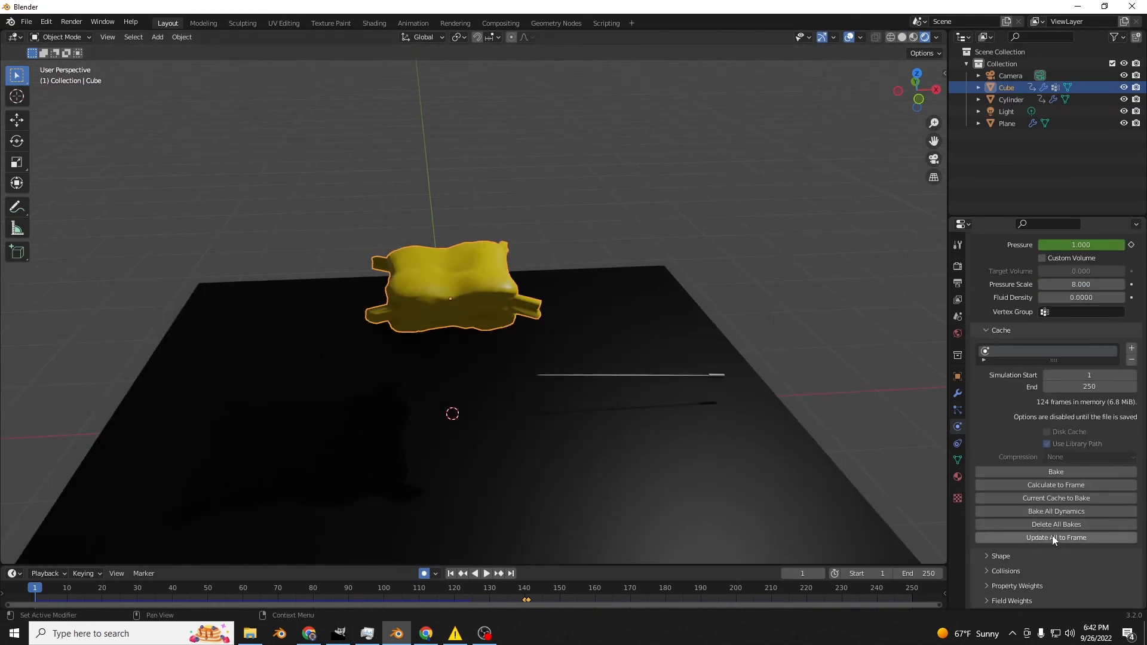
{"action": "left_click", "coordinate": [1050, 472]}
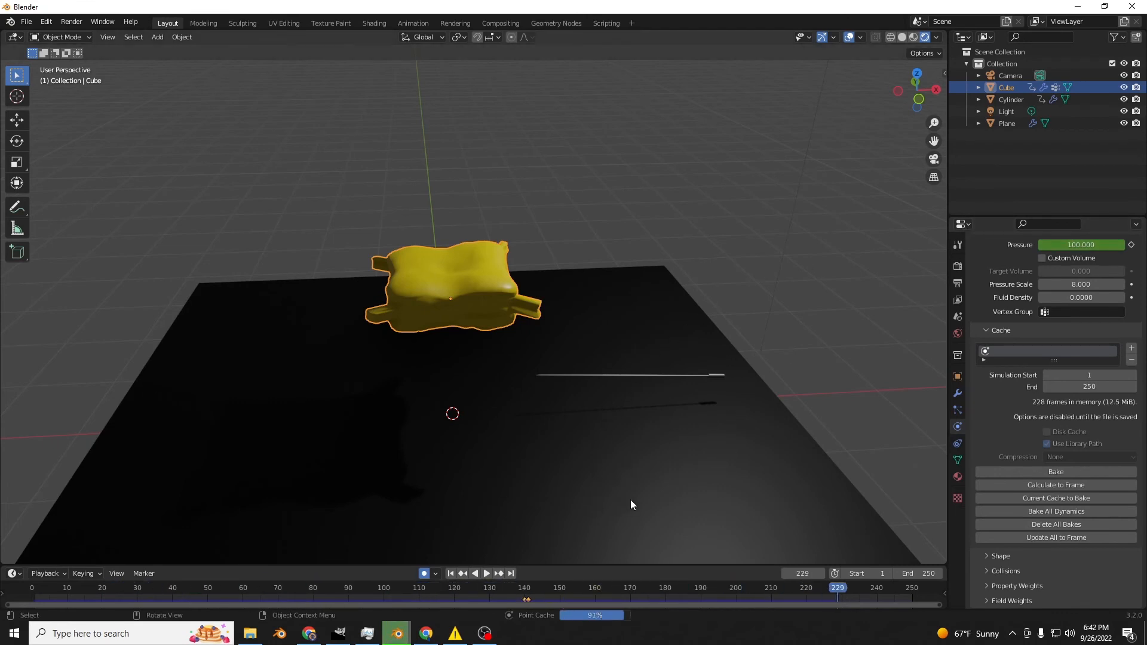
- Play the baked cushion burst past frame 161 from a lower perspective angle, then return to frame 1
{"action": "key", "text": "space"}
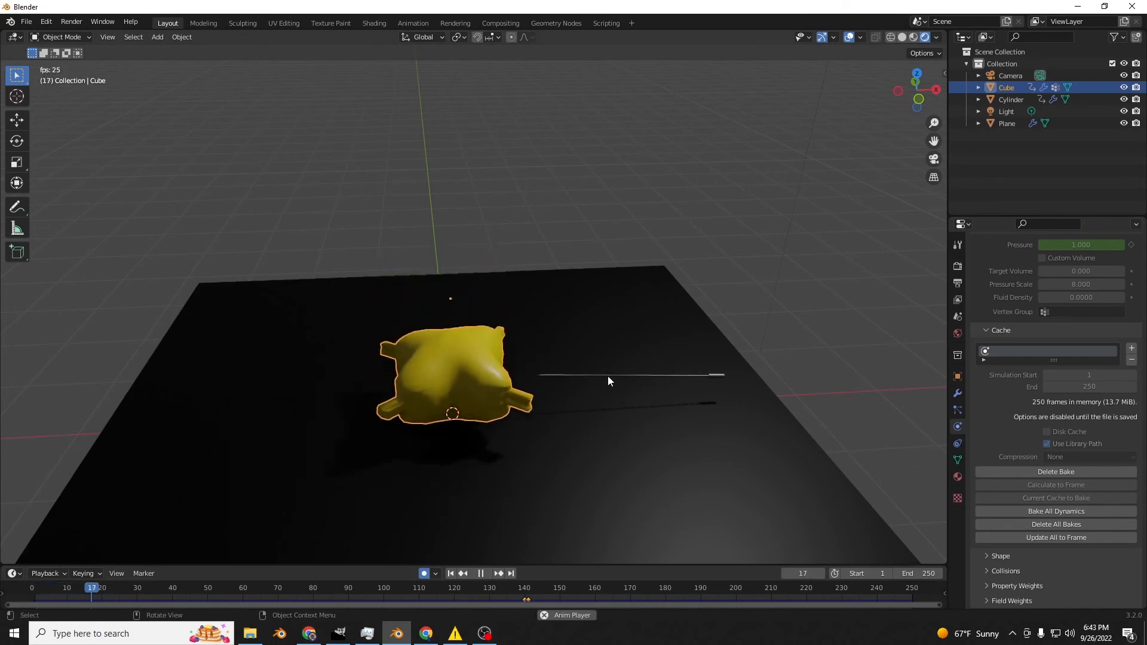
{"action": "middle_click_drag", "start_coordinate": [599, 396], "coordinate": [596, 382]}
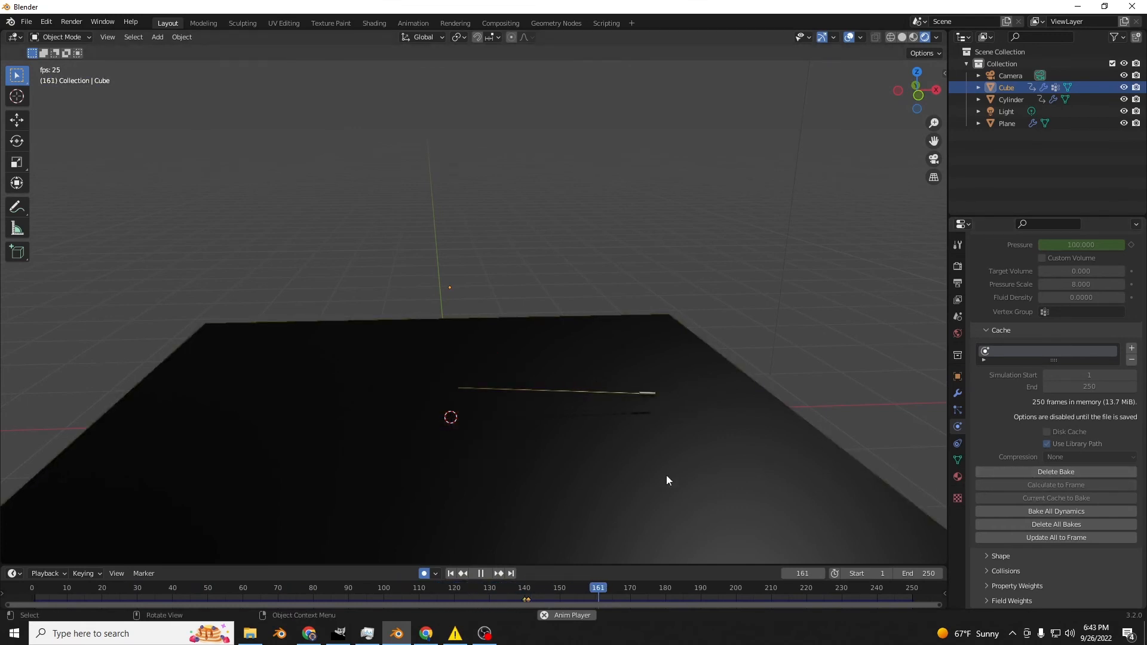
{"action": "key", "text": "space"}
{"action": "left_click", "coordinate": [450, 574]}
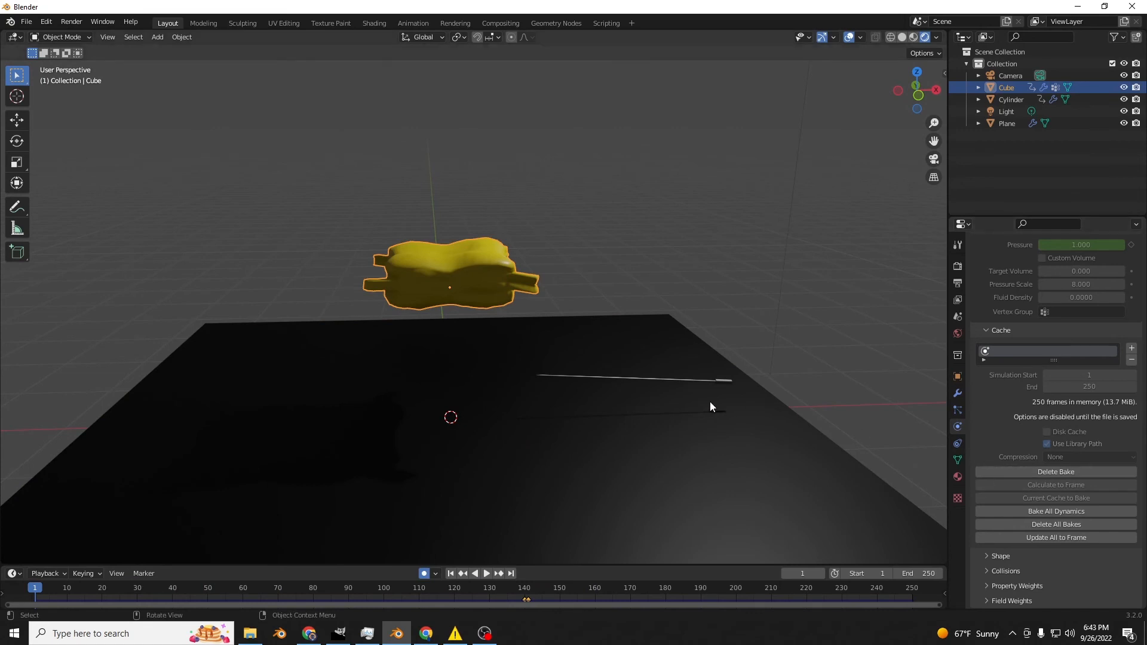
- Delete the dark ground plane beneath the cushion
{"action": "mouse_move", "coordinate": [633, 400]}
{"action": "middle_mouse_down"}
{"action": "mouse_move", "coordinate": [650, 417]}
{"action": "mouse_move", "coordinate": [632, 410]}
{"action": "middle_mouse_up"}
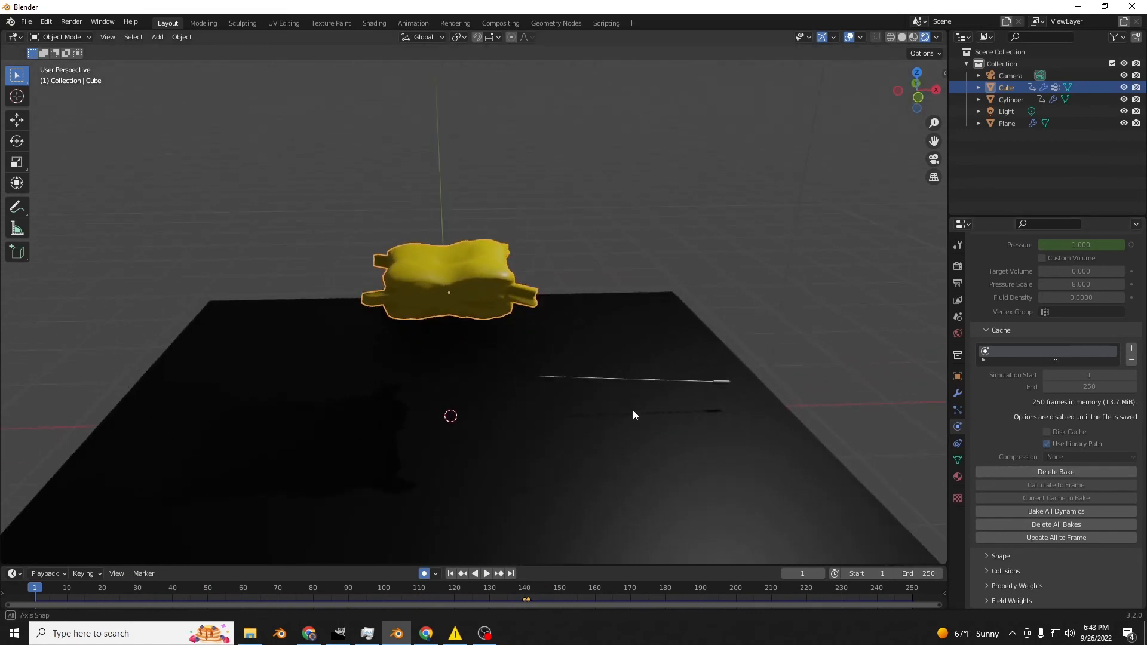
{"action": "scroll", "coordinate": [630, 410], "scroll_direction": "up", "scroll_amount": 6}
{"action": "left_click_drag", "start_coordinate": [0, 0], "coordinate": [0, 0]}
{"action": "middle_click_drag", "start_coordinate": [625, 457], "coordinate": [645, 346], "text": "shift"}
{"action": "scroll", "coordinate": [721, 460], "scroll_direction": "down", "scroll_amount": 6}
{"action": "left_click", "coordinate": [958, 475]}
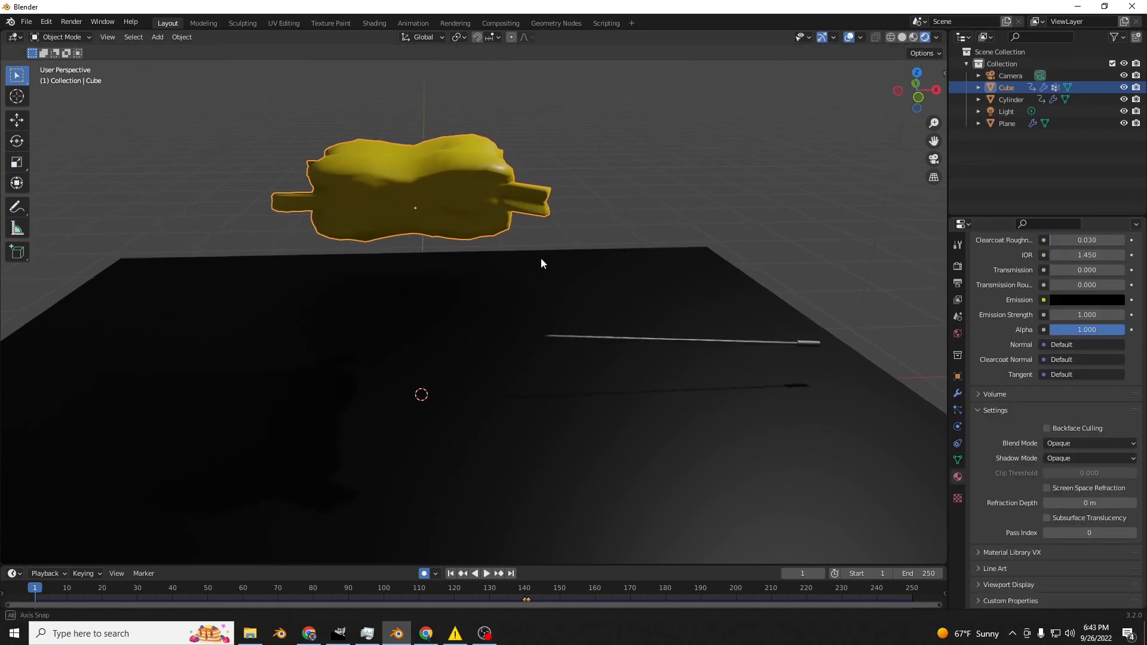
{"action": "middle_click_drag", "start_coordinate": [540, 256], "coordinate": [680, 372]}
{"action": "left_click", "coordinate": [680, 372]}
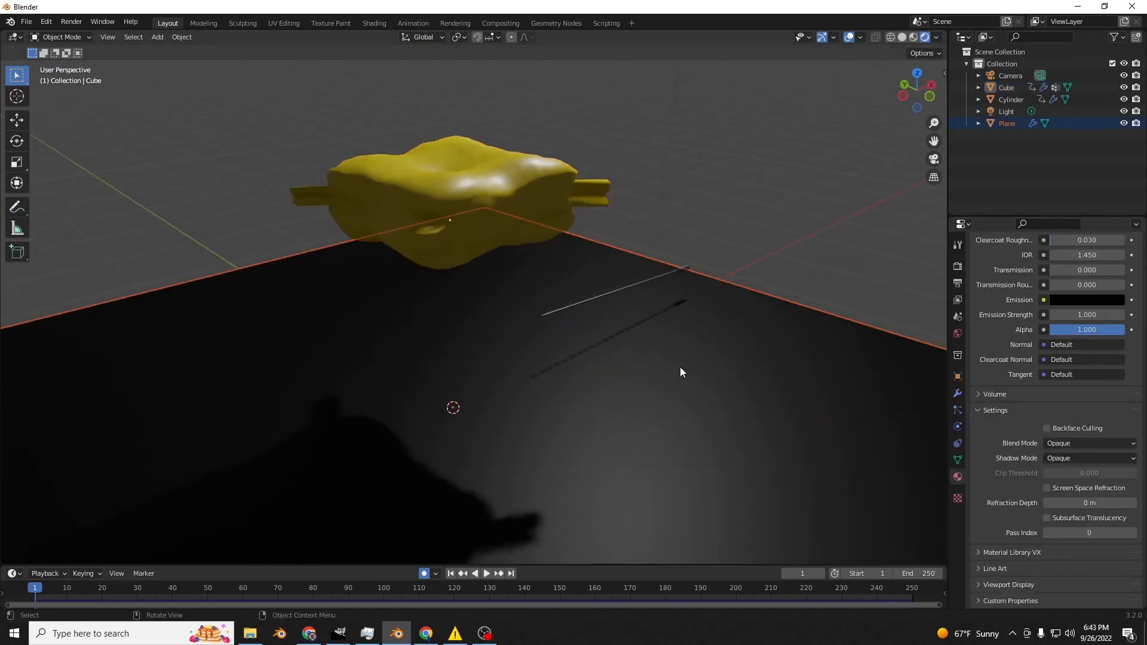
{"action": "key", "text": "Delete"}
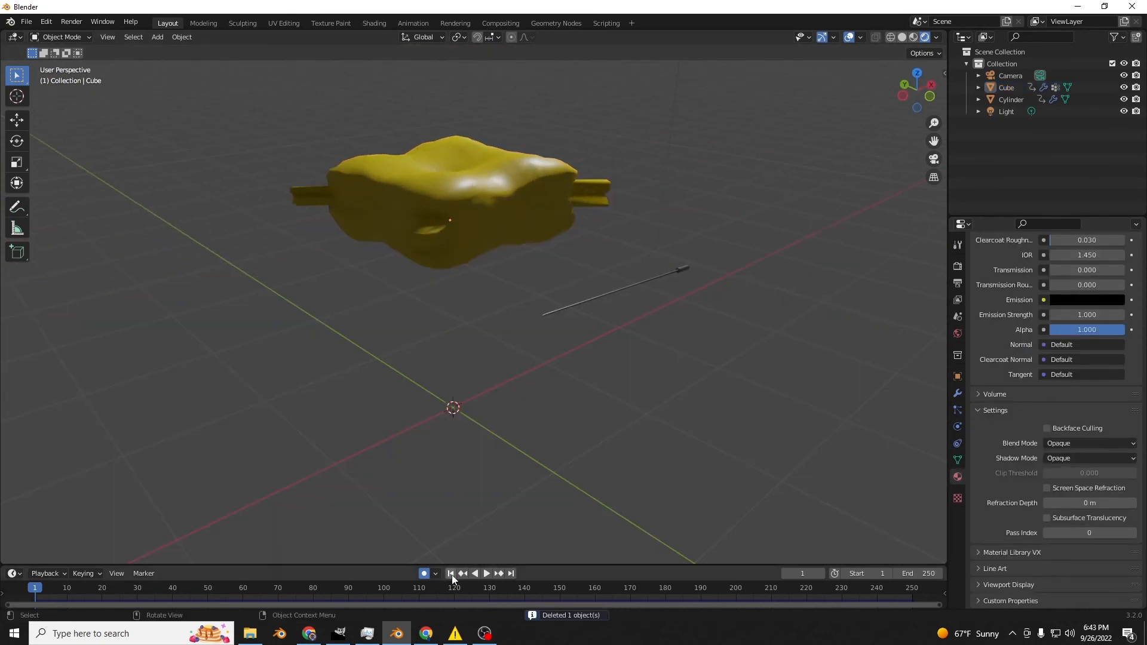
- Play the baked animation without the plane from several angles and stop at frame 113
{"action": "key", "text": "space"}
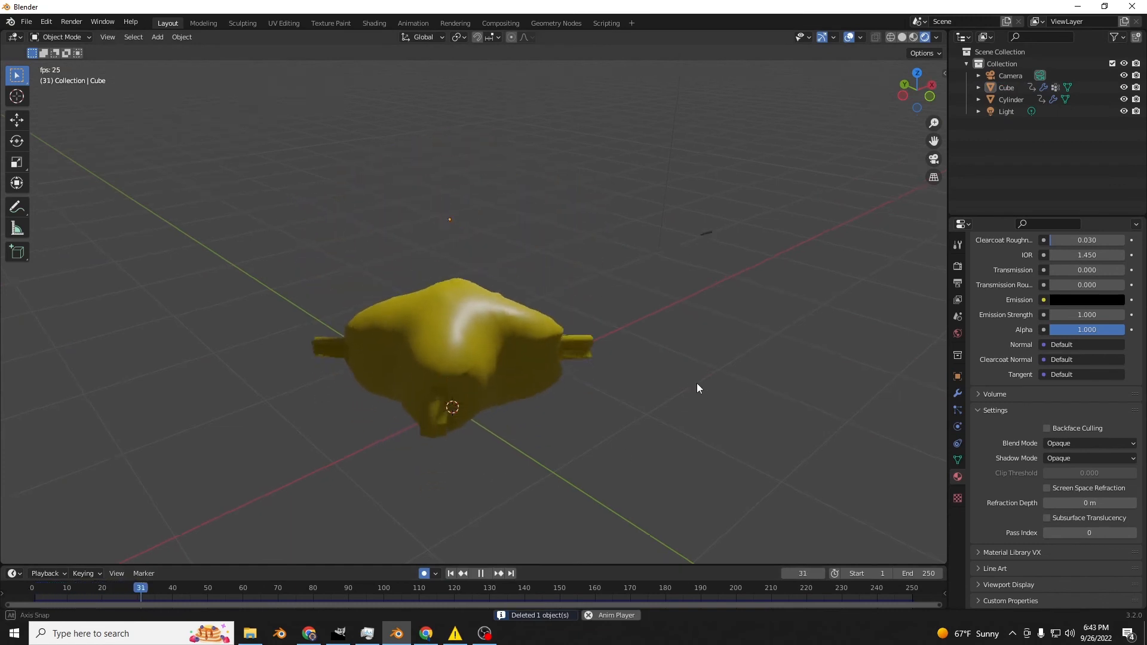
{"action": "middle_click_drag", "start_coordinate": [697, 382], "coordinate": [625, 353]}
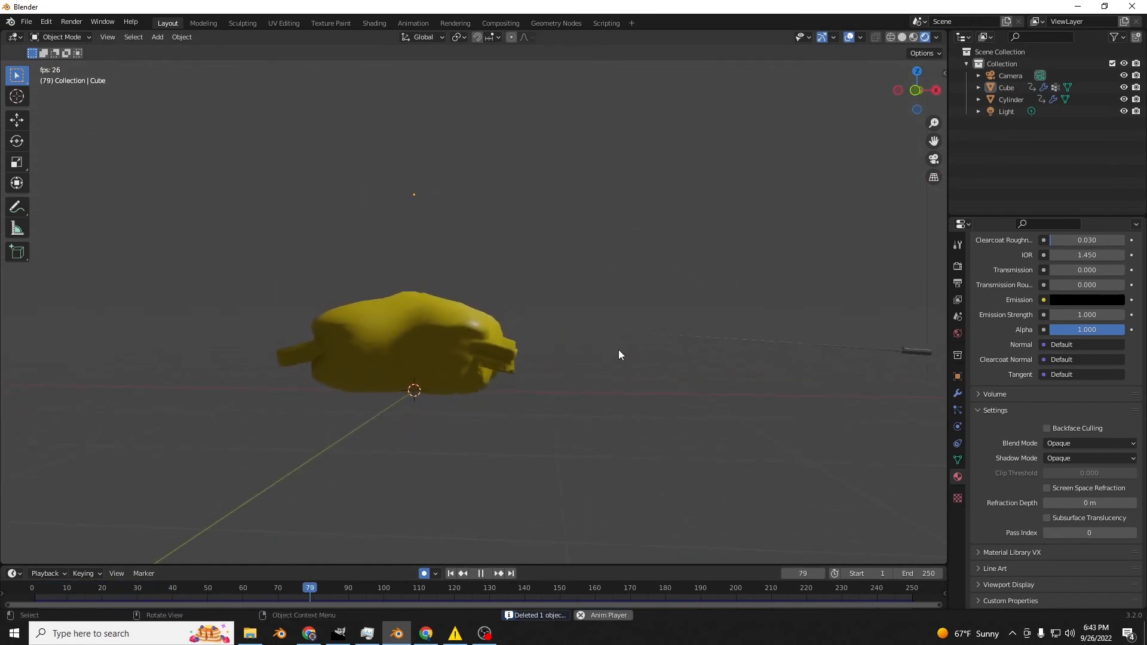
{"action": "key", "text": "space"}
{"action": "left_click_drag", "start_coordinate": [917, 69], "coordinate": [823, 232]}
- Switch the render engine to Cycles with GPU Compute as the device and show the viewport in rendered shading
{"action": "left_click", "coordinate": [958, 266]}
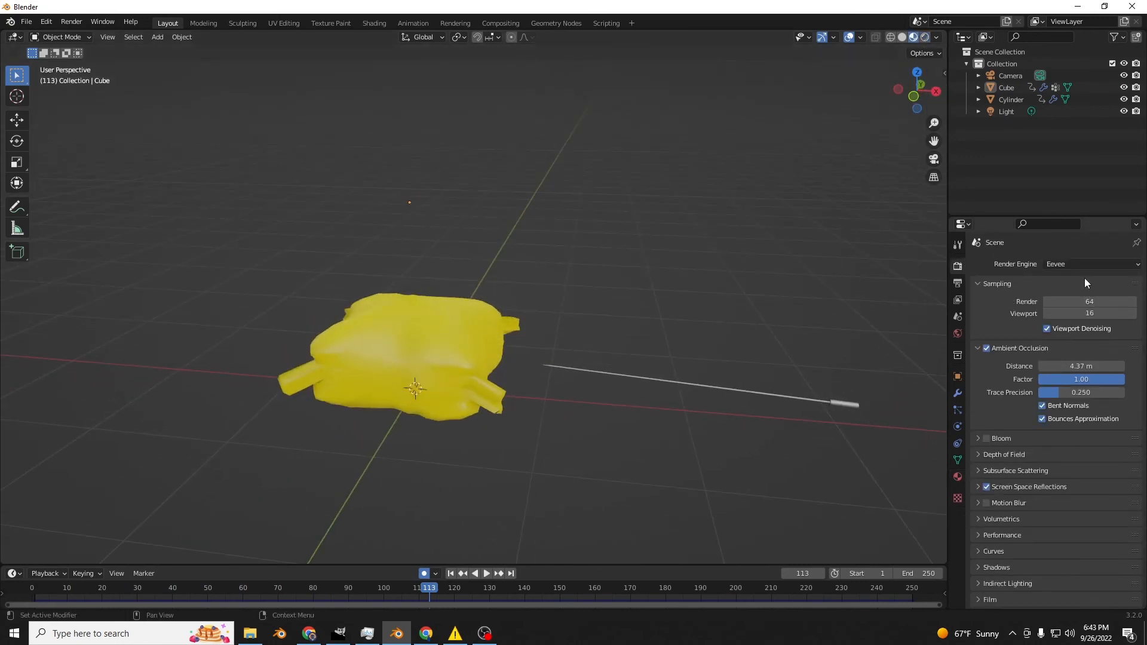
{"action": "left_click", "coordinate": [1083, 267]}
{"action": "left_click", "coordinate": [1065, 310]}
{"action": "left_click", "coordinate": [1079, 292]}
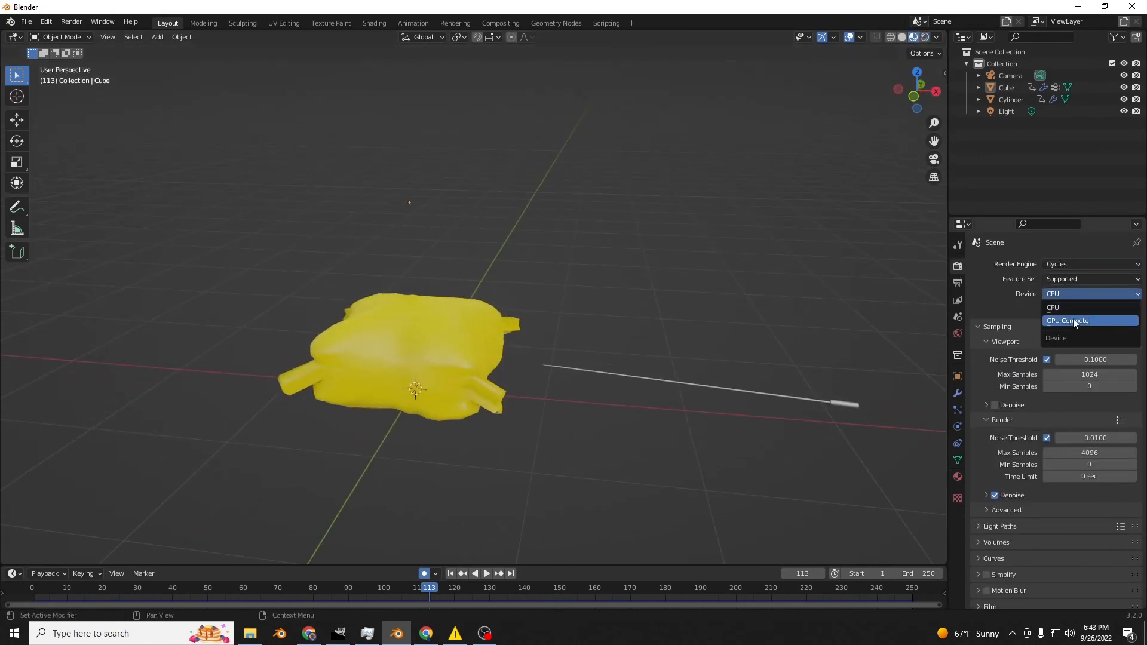
{"action": "left_click", "coordinate": [1076, 322]}
{"action": "left_click", "coordinate": [925, 37]}
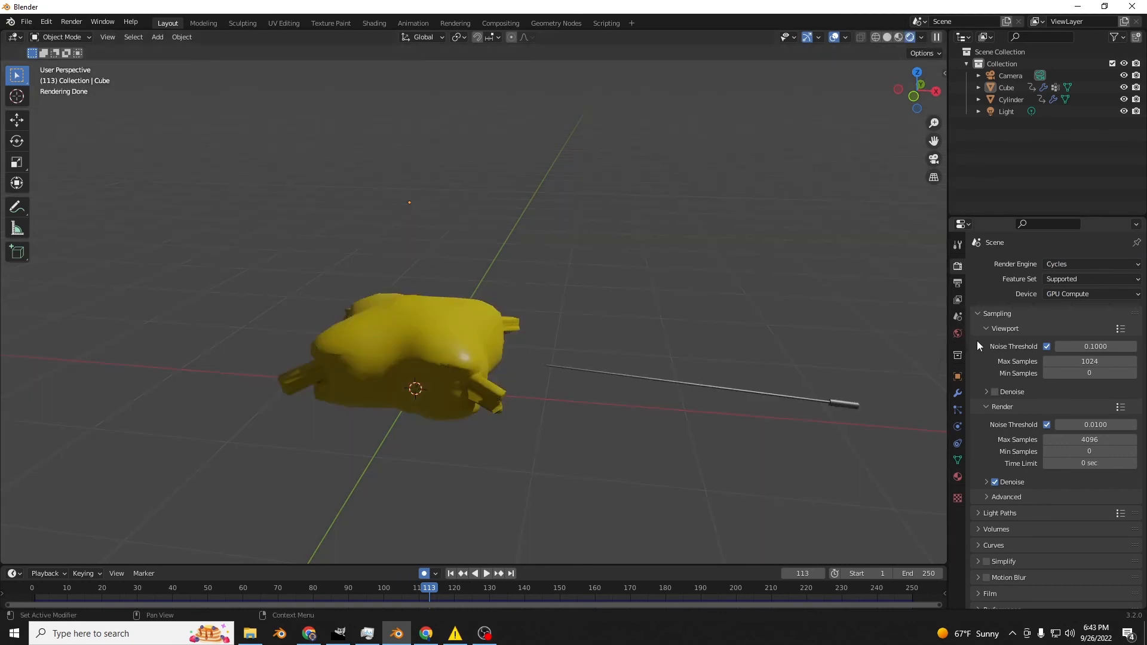
- Use an environment texture as the world color and load signal_hill_sunrise_4k.exr from the HDRIs folder
{"action": "left_click", "coordinate": [957, 333]}
{"action": "left_click", "coordinate": [1044, 339]}
{"action": "left_click", "coordinate": [788, 387]}
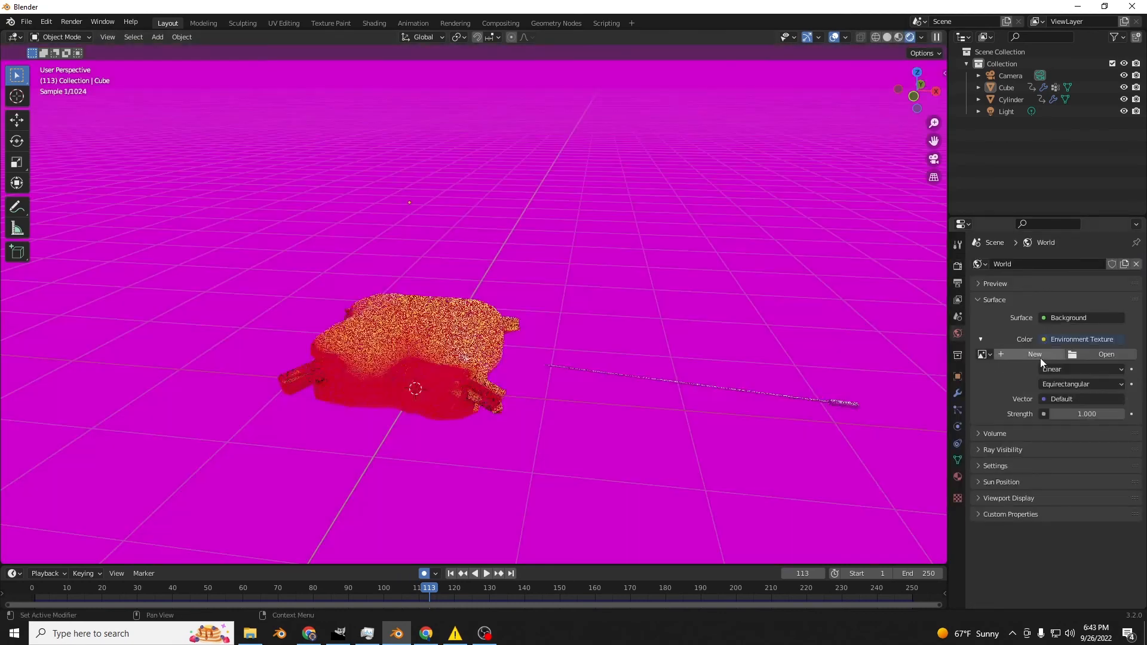
{"action": "left_click", "coordinate": [1102, 354]}
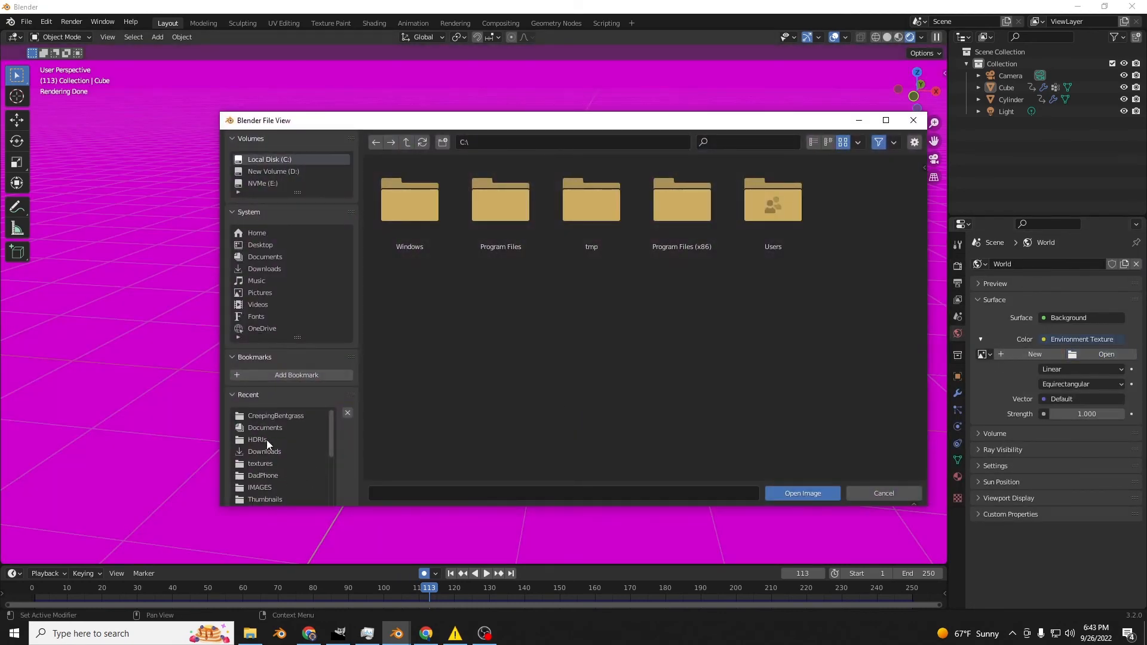
{"action": "left_click", "coordinate": [266, 440]}
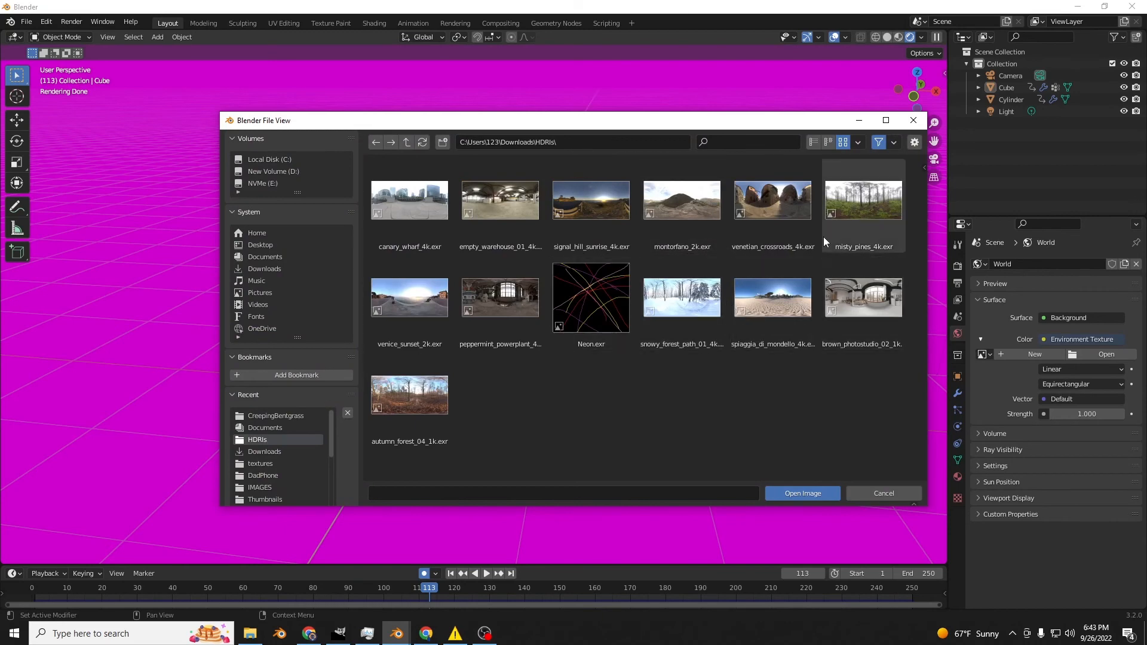
{"action": "double_click", "coordinate": [591, 200]}
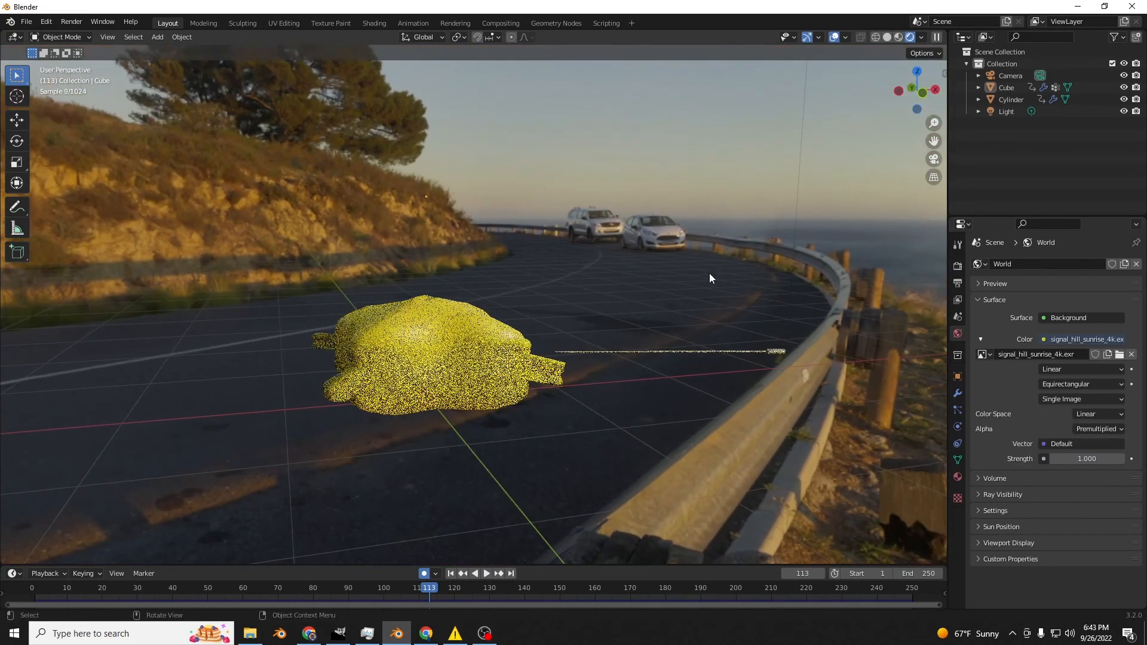
- Replace the world's environment image with the peppermint_powerplant_4k HDRI from the same folder
{"action": "left_click", "coordinate": [1120, 354]}
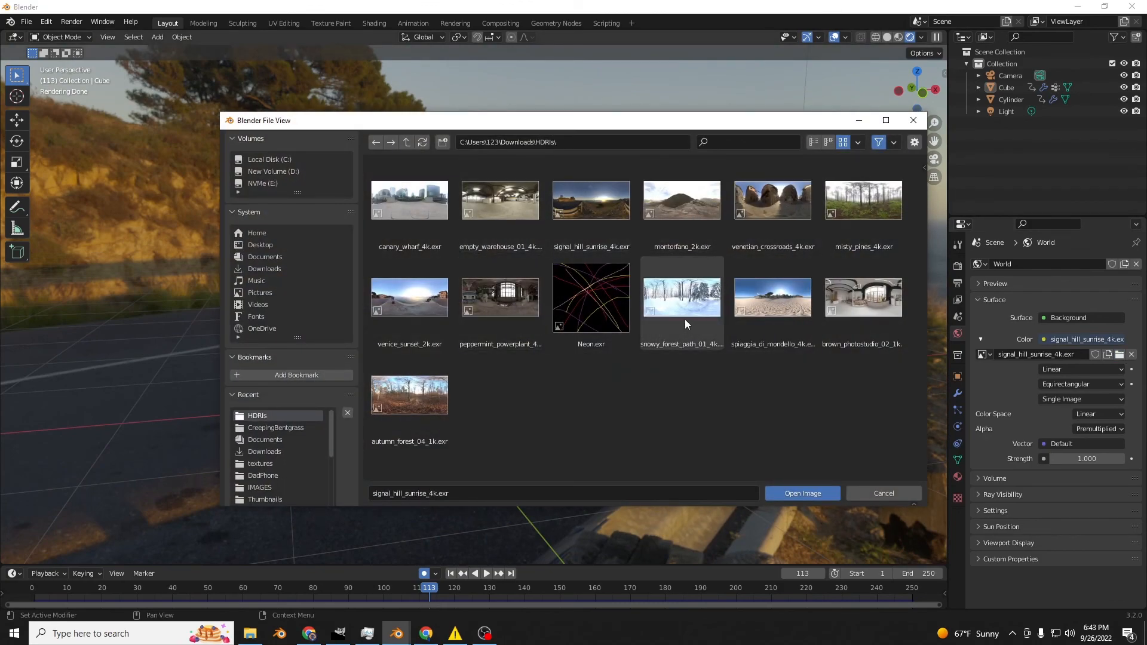
{"action": "double_click", "coordinate": [529, 305]}
{"action": "middle_click_drag", "start_coordinate": [576, 370], "coordinate": [696, 374]}
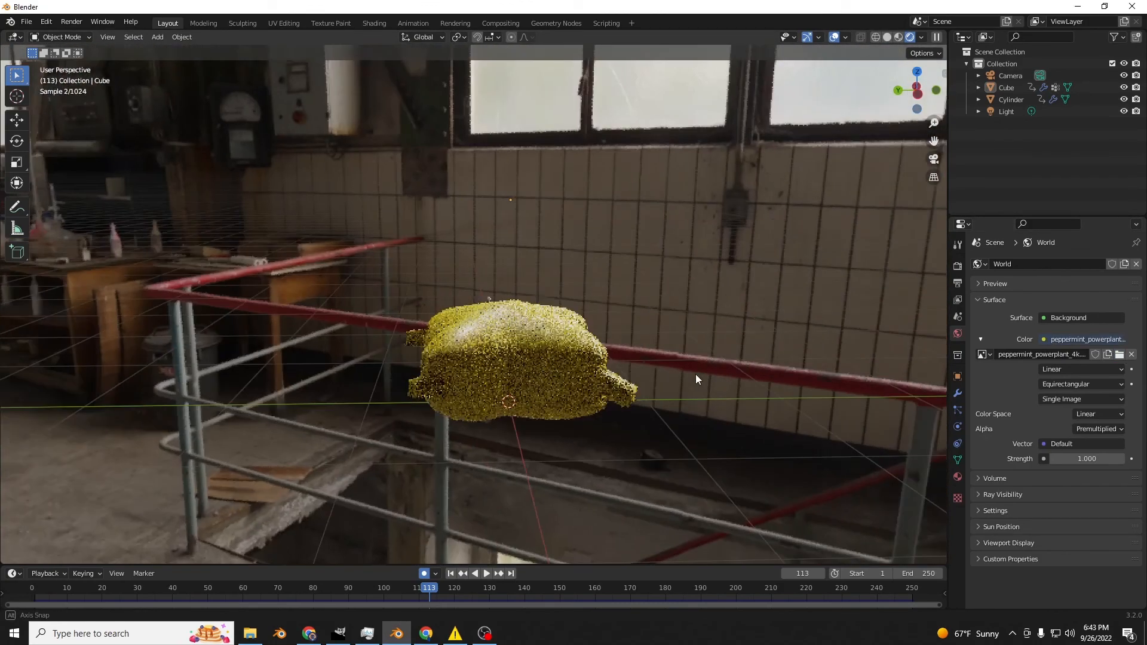
{"action": "scroll", "coordinate": [696, 374], "scroll_direction": "up", "scroll_amount": 3}
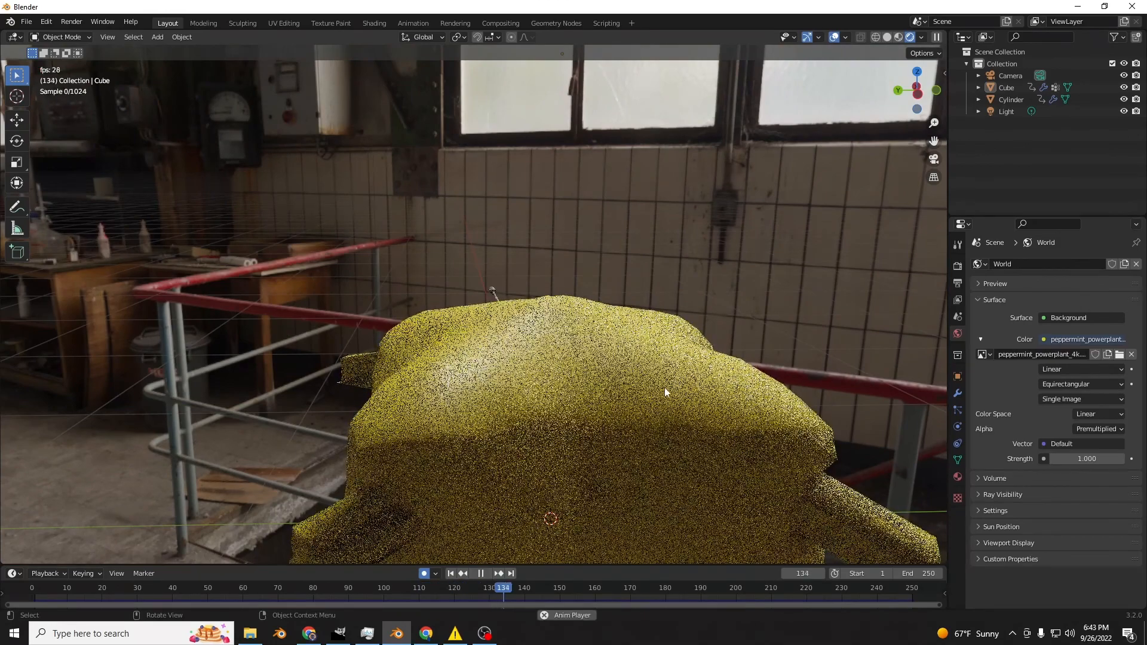
- Add a Subdivision Surface modifier to the cushion and set its viewport levels to 2
{"action": "left_click", "coordinate": [686, 426]}
{"action": "middle_click_drag", "start_coordinate": [686, 427], "coordinate": [858, 465]}
{"action": "scroll", "coordinate": [858, 465], "scroll_direction": "down", "scroll_amount": 4}
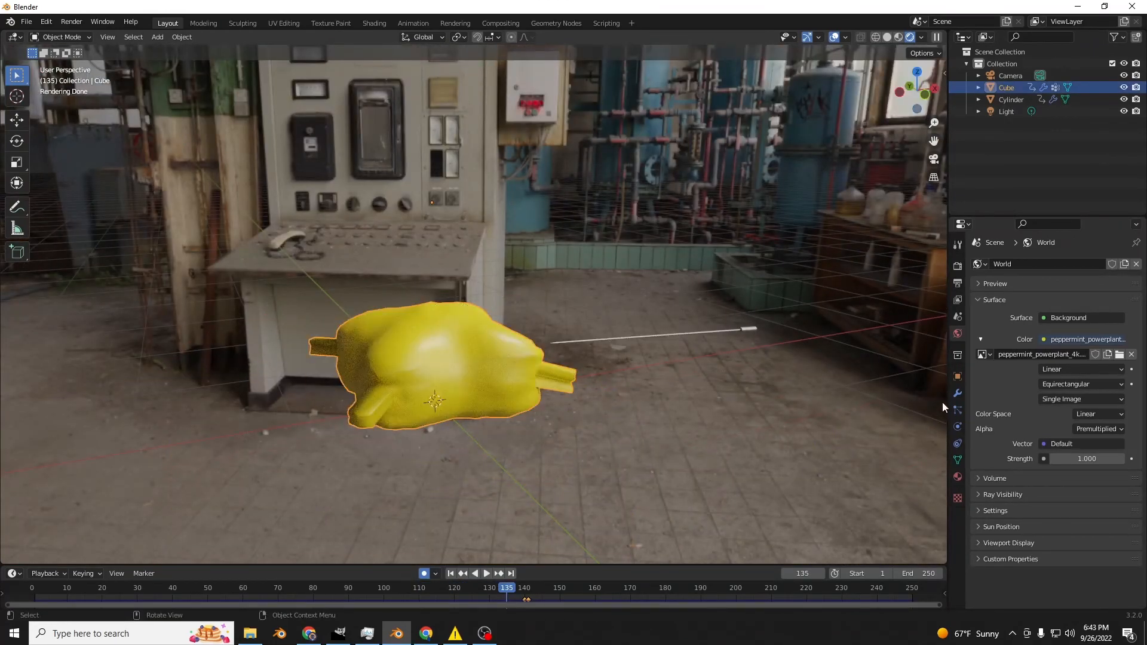
{"action": "left_click", "coordinate": [958, 393]}
{"action": "left_click", "coordinate": [1015, 263]}
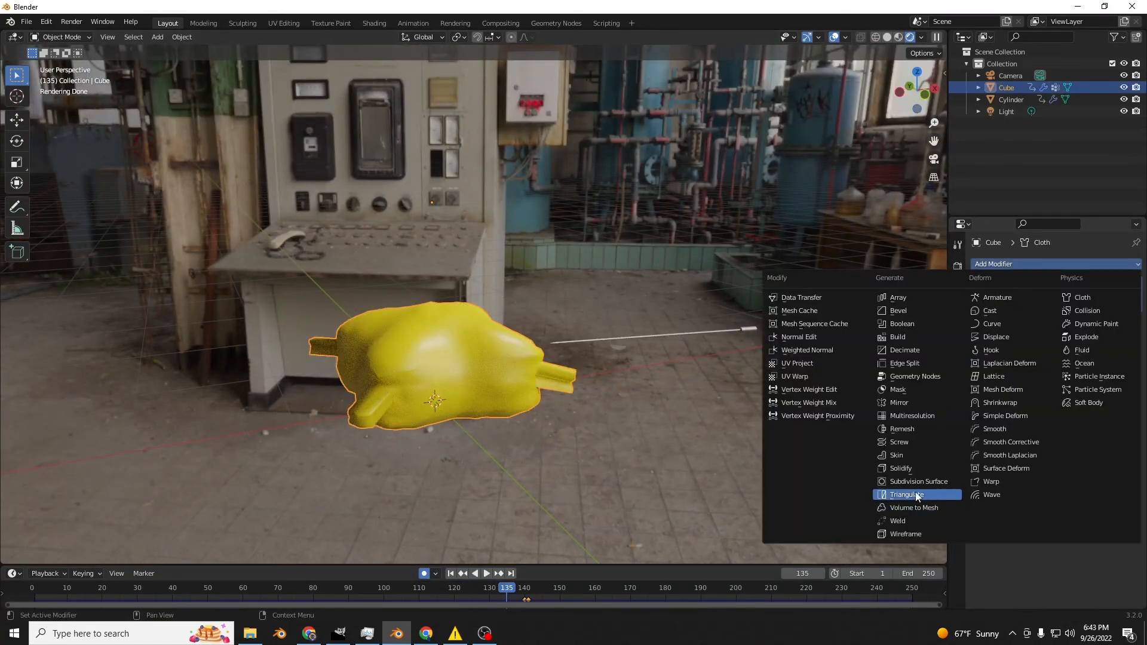
{"action": "left_click", "coordinate": [906, 484]}
{"action": "scroll", "coordinate": [567, 421], "scroll_direction": "up", "scroll_amount": 2}
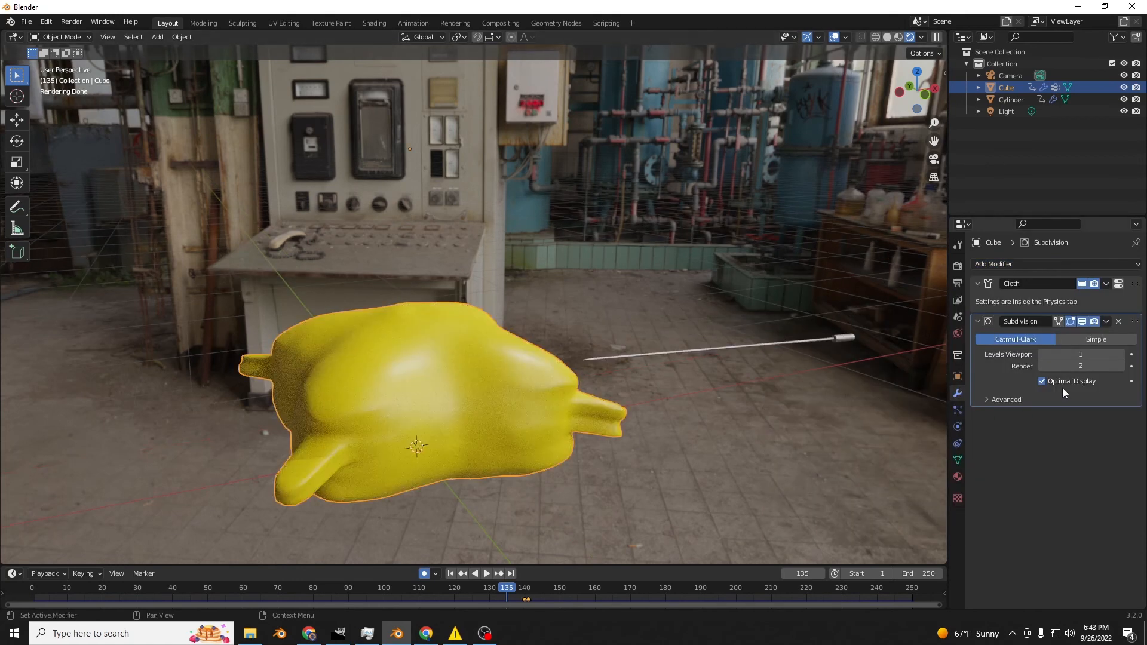
{"action": "left_click", "coordinate": [1085, 353]}
{"action": "type", "text": "2"}
{"action": "key", "text": "Return"}
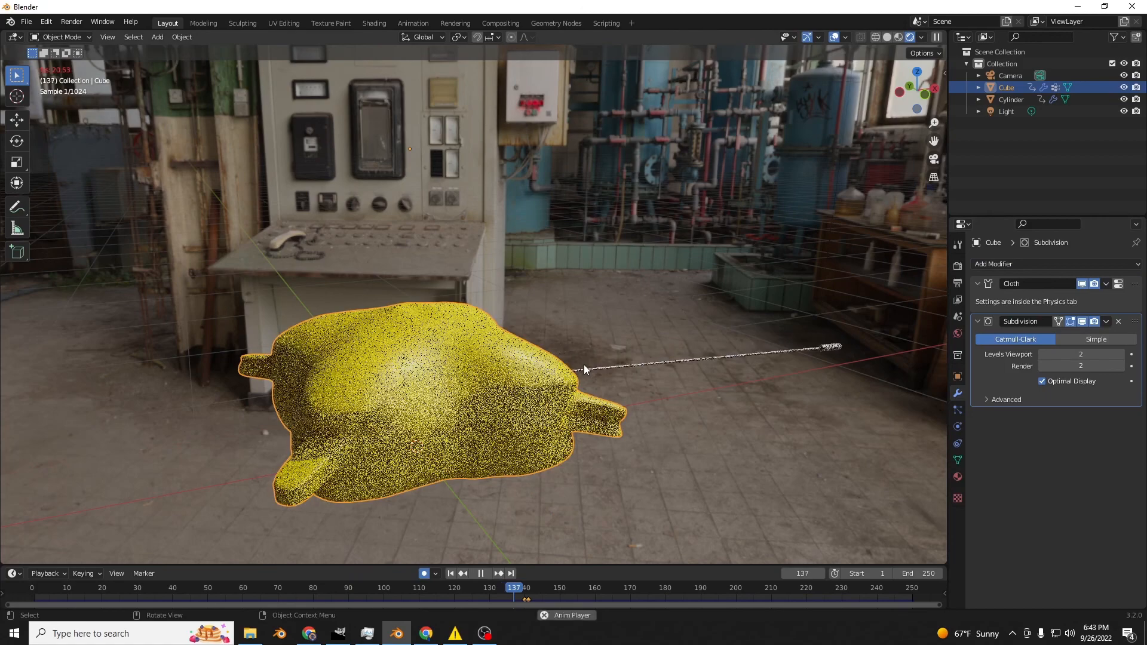
- Replay the smoothed cushion's animation from the start and stop at frame 90
{"action": "key", "text": "space"}
{"action": "left_click", "coordinate": [450, 573]}
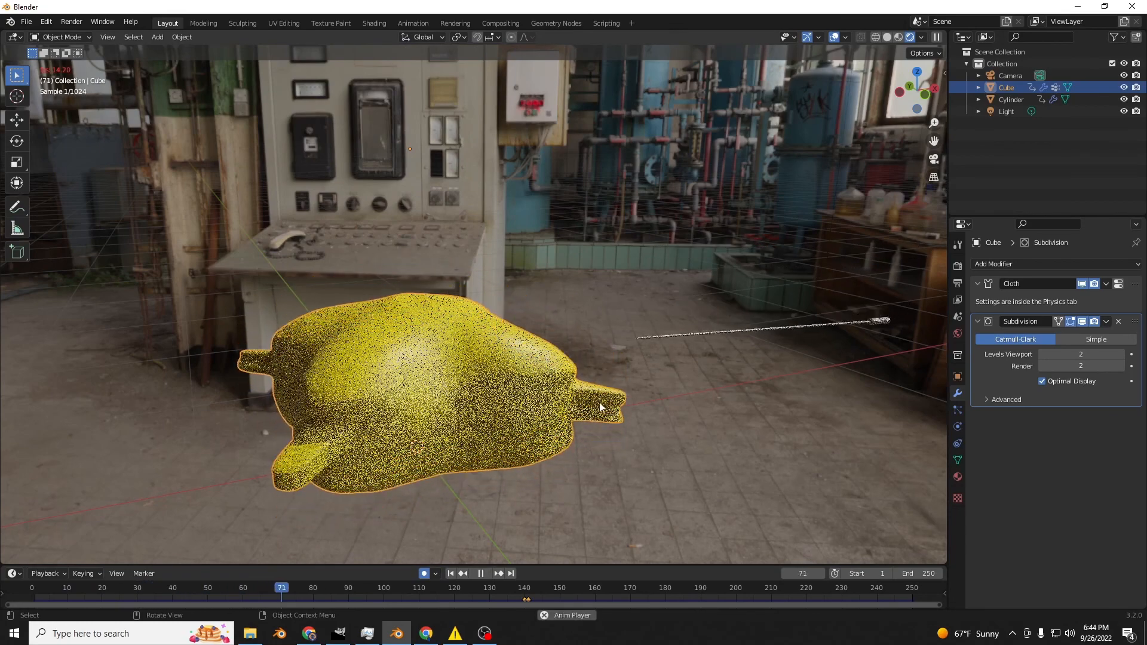
{"action": "key", "text": "space"}
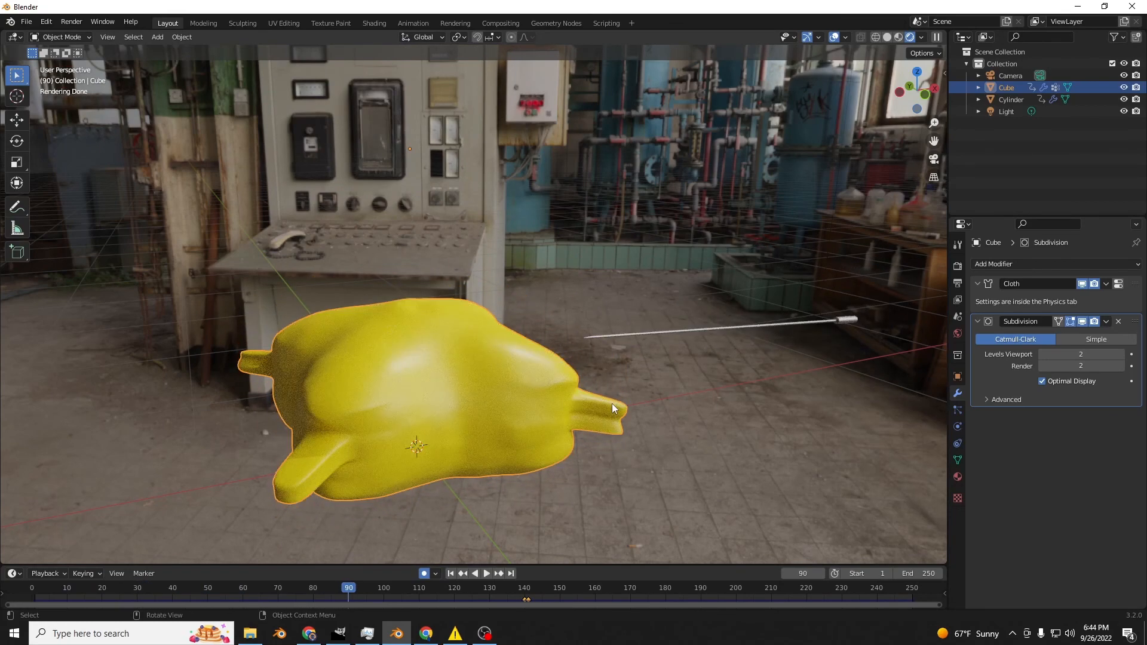
{"action": "middle_click_drag", "start_coordinate": [638, 446], "coordinate": [641, 414]}
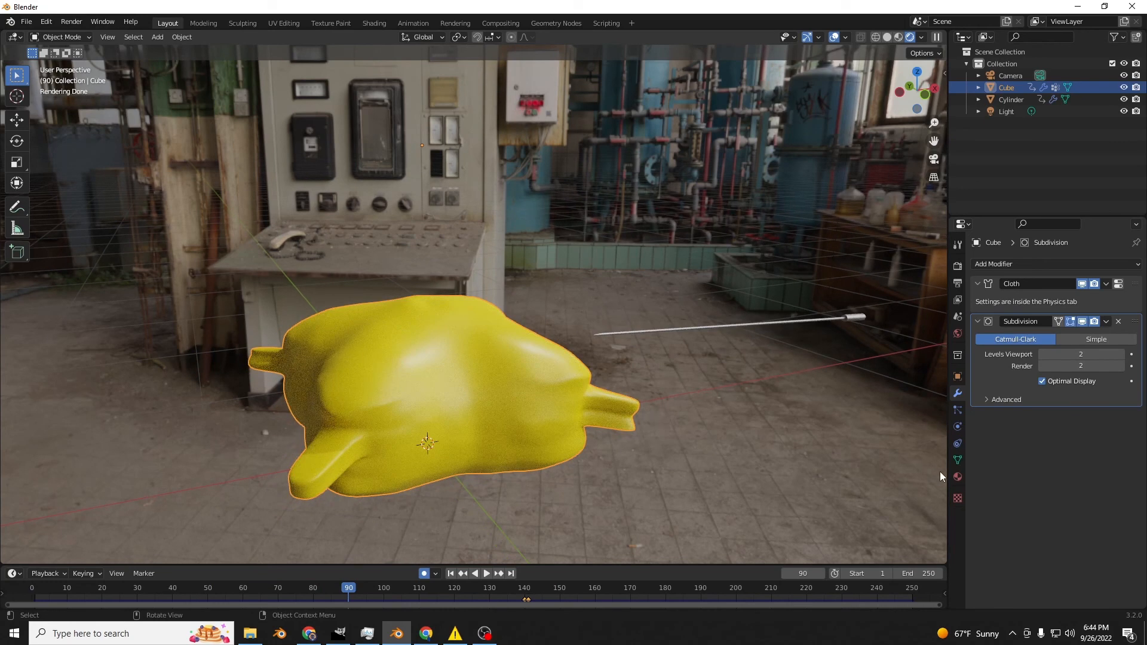
- Make the cushion's yellow material glossier with specular 0.650 and roughness 0.110
{"action": "left_click", "coordinate": [958, 476]}
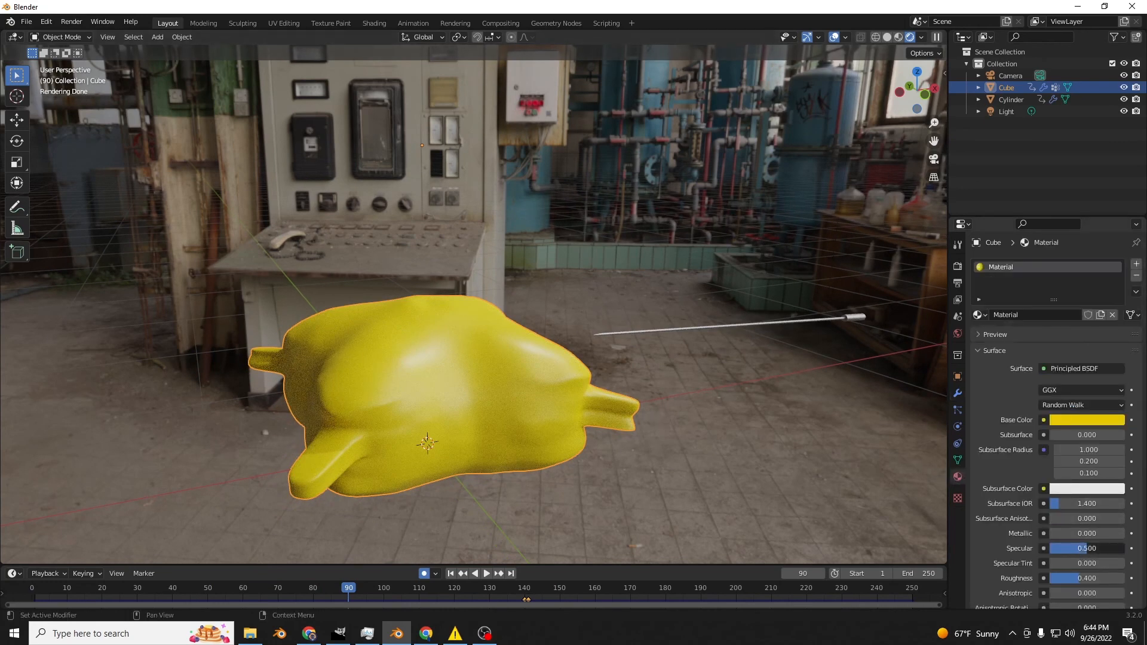
{"action": "mouse_move", "coordinate": [1087, 549]}
{"action": "left_mouse_down"}
{"action": "mouse_move", "coordinate": [1049, 548]}
{"action": "mouse_move", "coordinate": [1099, 548]}
{"action": "left_mouse_up"}
{"action": "left_click_drag", "start_coordinate": [1056, 579], "coordinate": [1022, 579]}
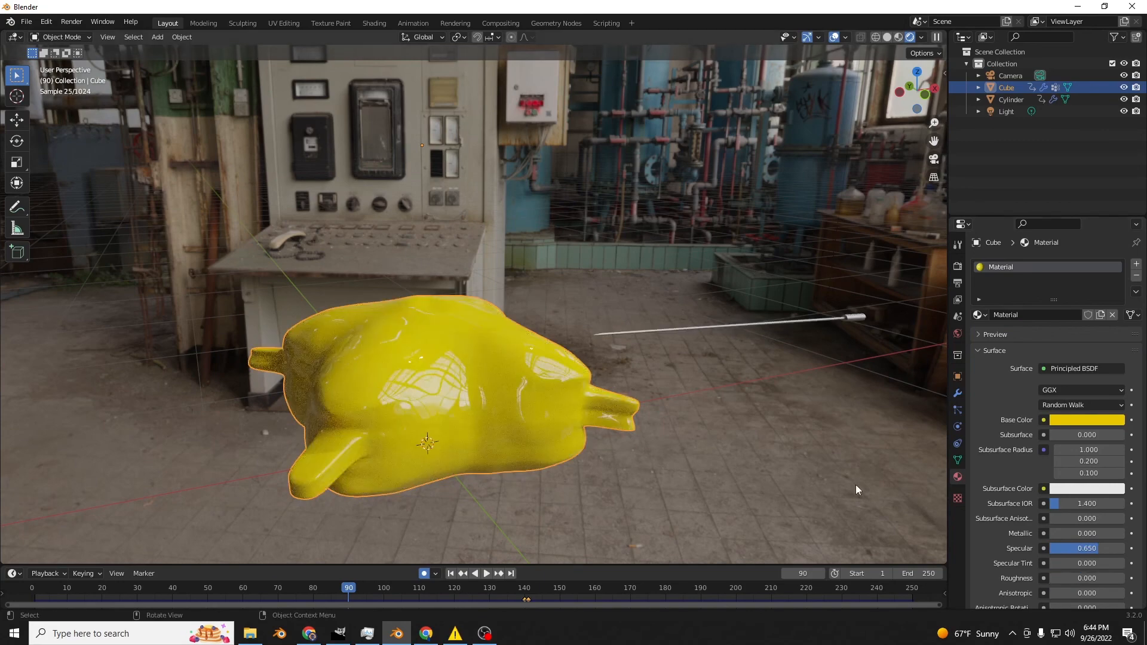
{"action": "middle_click_drag", "start_coordinate": [685, 392], "coordinate": [718, 393]}
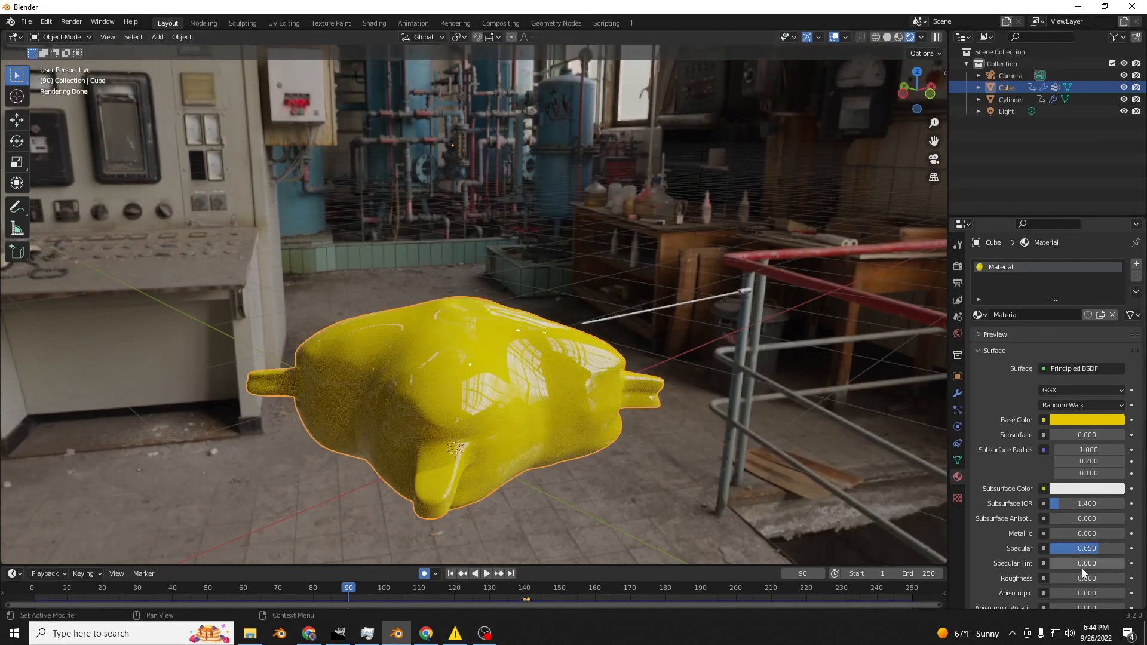
{"action": "left_click_drag", "start_coordinate": [1083, 578], "coordinate": [1091, 579]}
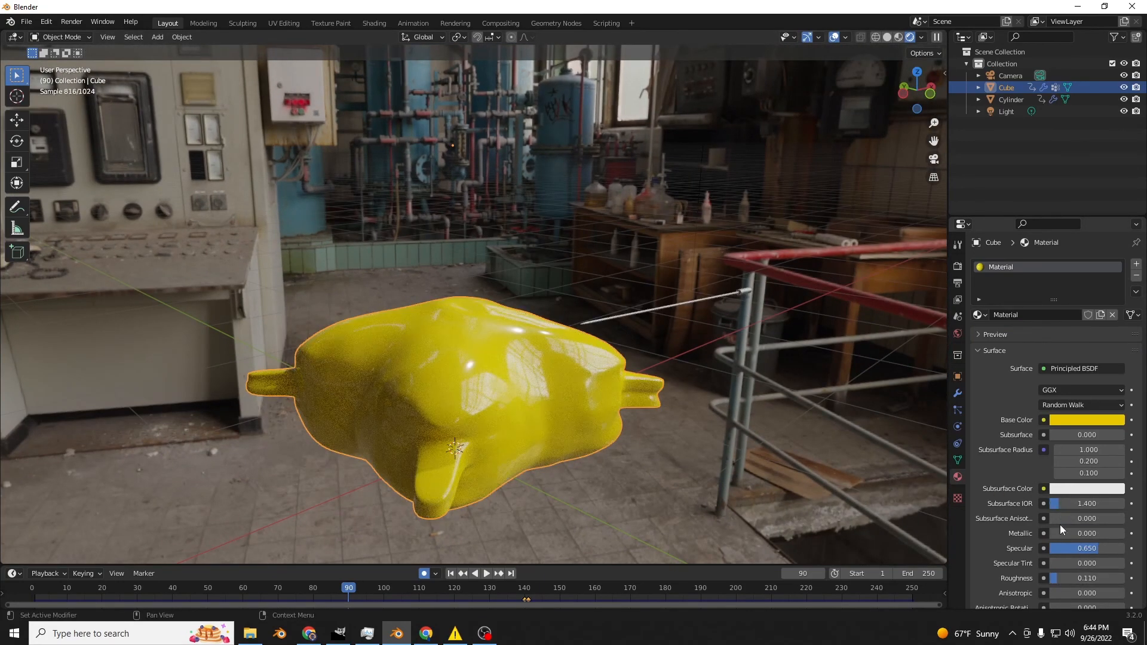
- Set the cushion material's metallic value to 1
{"action": "left_click", "coordinate": [1069, 533]}
{"action": "type", "text": "1"}
{"action": "key", "text": "Return"}
{"action": "mouse_move", "coordinate": [669, 397]}
{"action": "middle_mouse_down"}
{"action": "mouse_move", "coordinate": [734, 401]}
{"action": "mouse_move", "coordinate": [690, 397]}
{"action": "middle_mouse_up"}
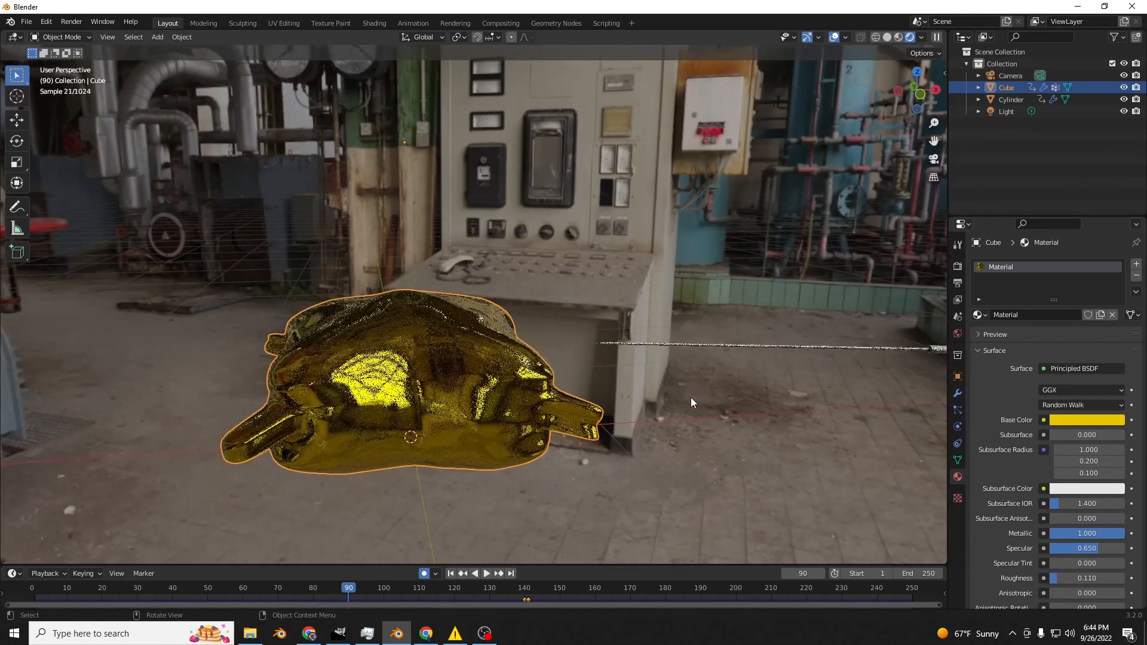
- Play the metallic cushion's burst up to frame 154, then return to frame 1
{"action": "key", "text": "space"}
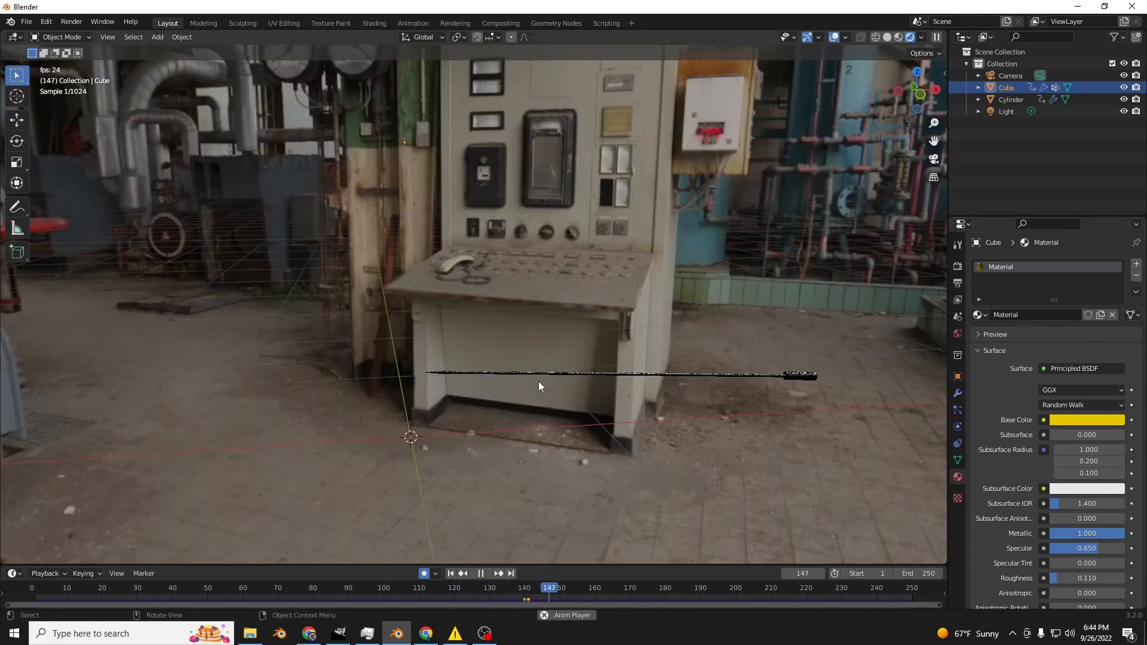
{"action": "key", "text": "space"}
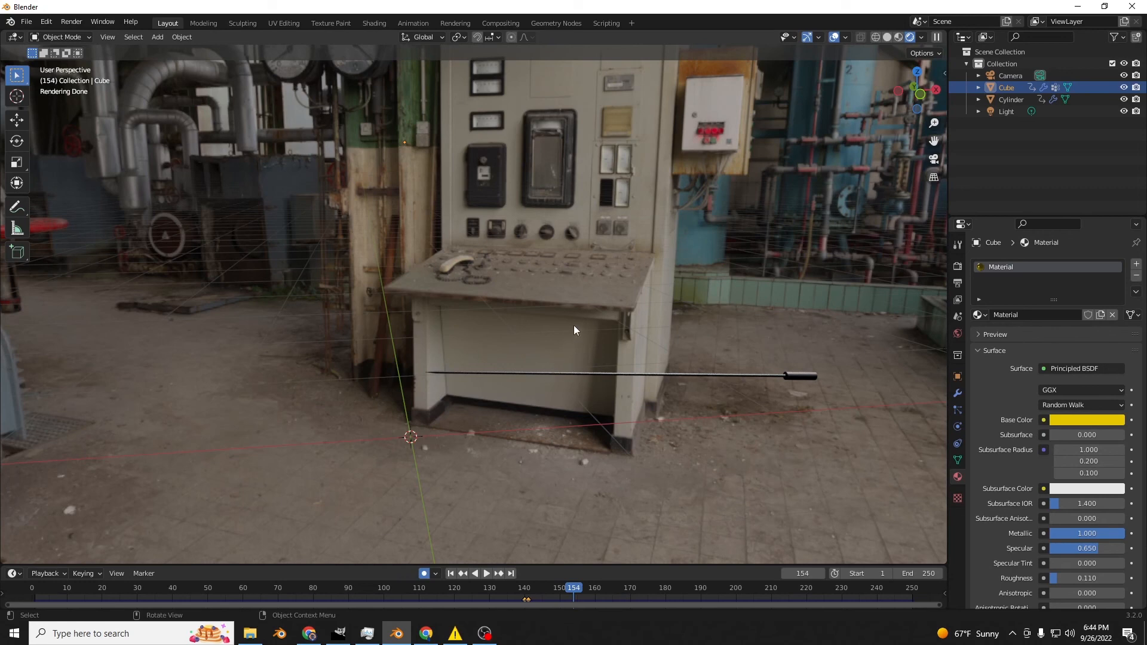
{"action": "middle_click_drag", "start_coordinate": [531, 281], "coordinate": [499, 380], "text": "shift"}
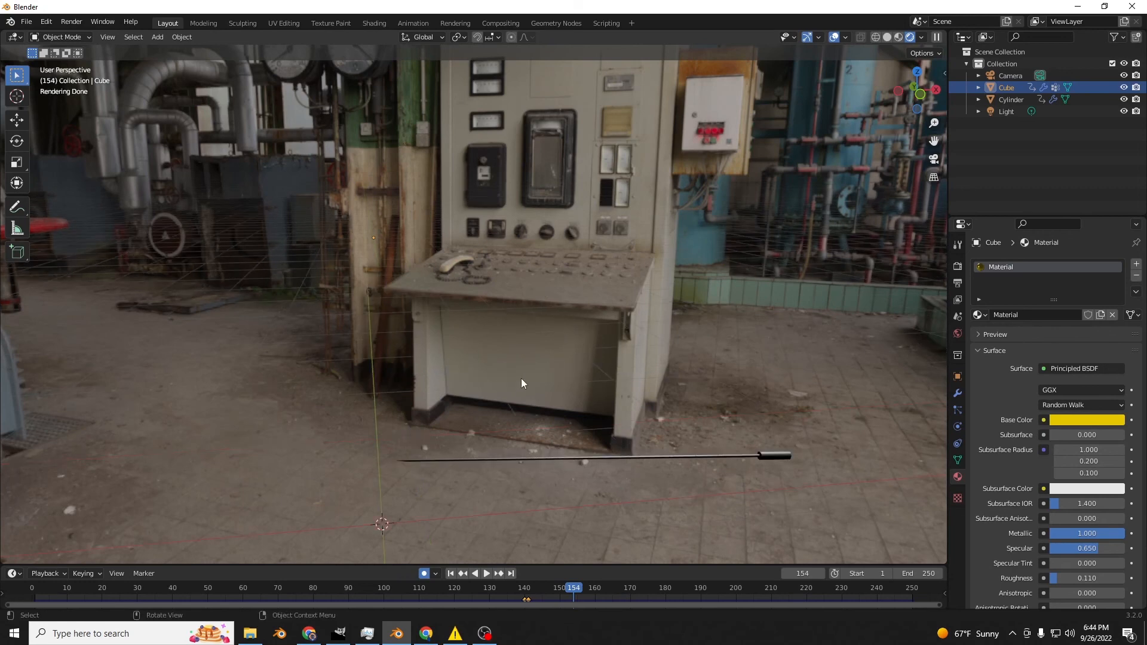
{"action": "key", "text": "shift+Left"}
{"action": "key", "text": "space"}
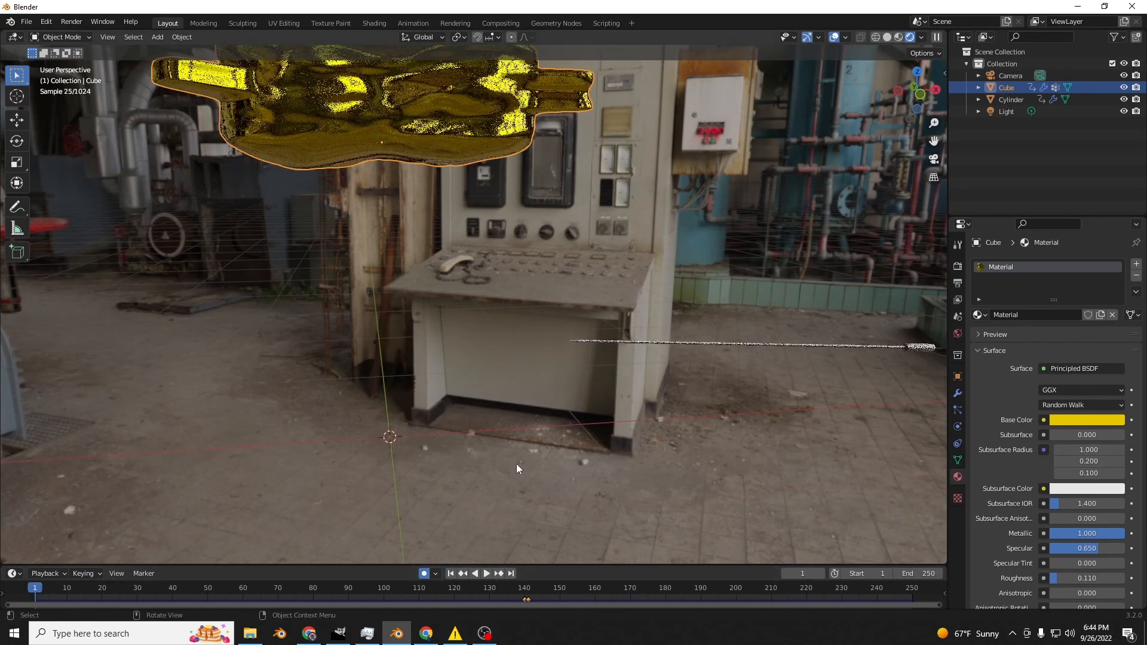